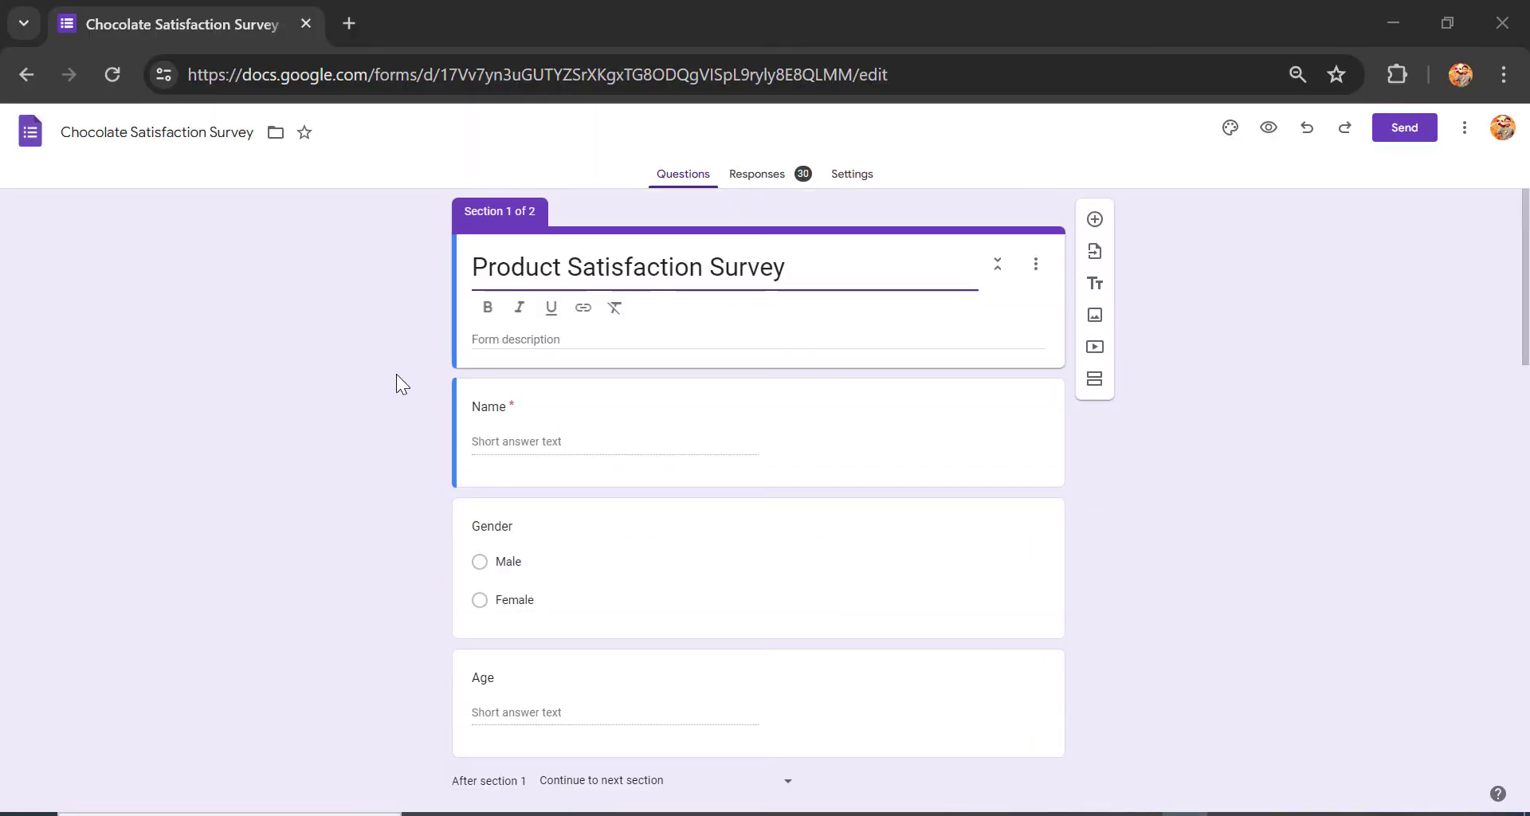
Examine the survey form's two sections, covering the Name, Gender and Age fields and the chocolate rating questions
{"action": "scroll", "coordinate": [404, 373], "scroll_direction": "down", "scroll_amount": 10}
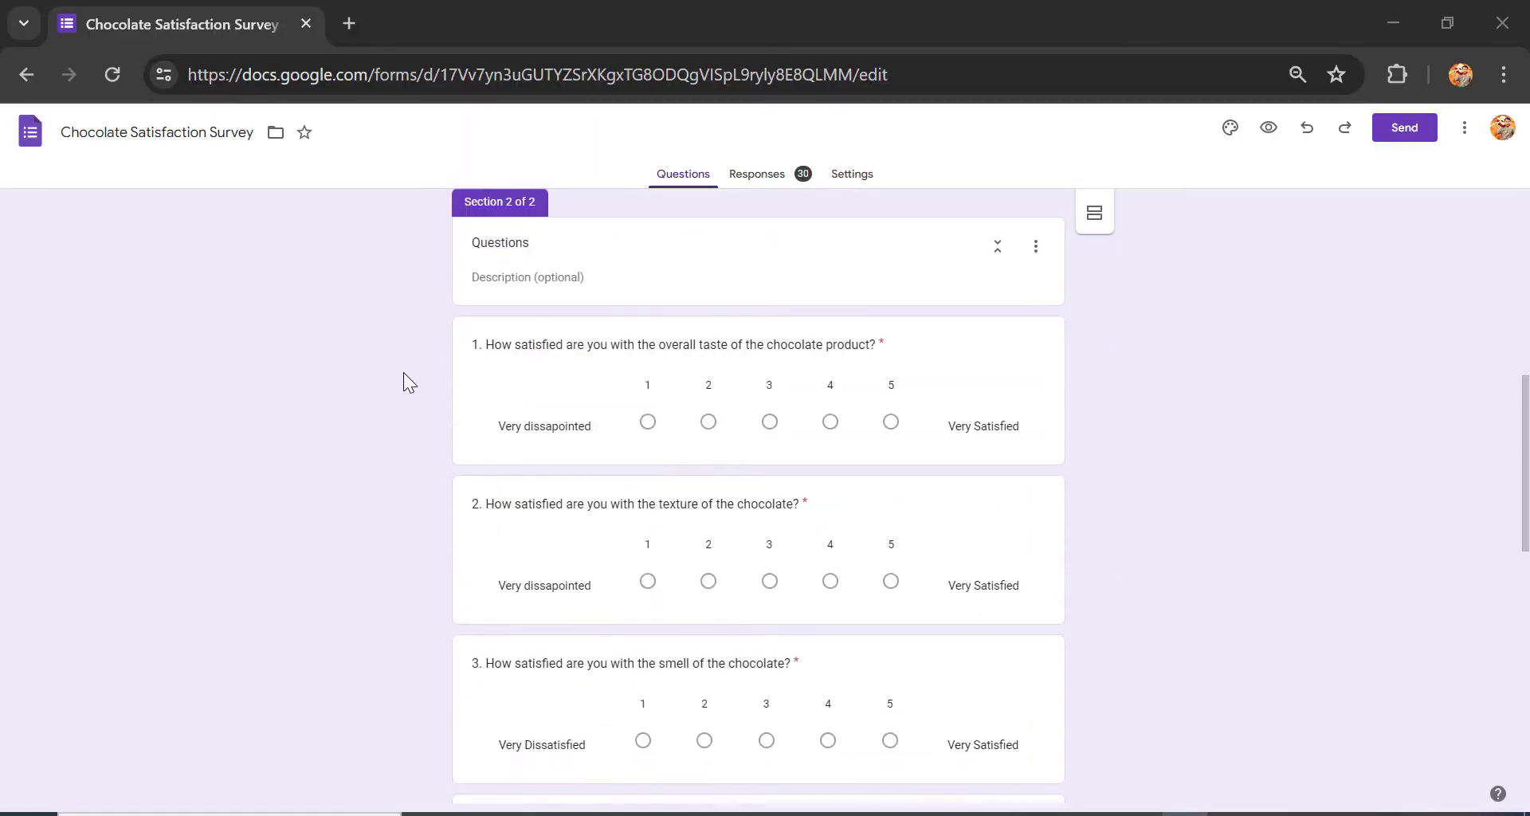
{"action": "scroll", "coordinate": [403, 371], "scroll_direction": "up", "scroll_amount": 10}
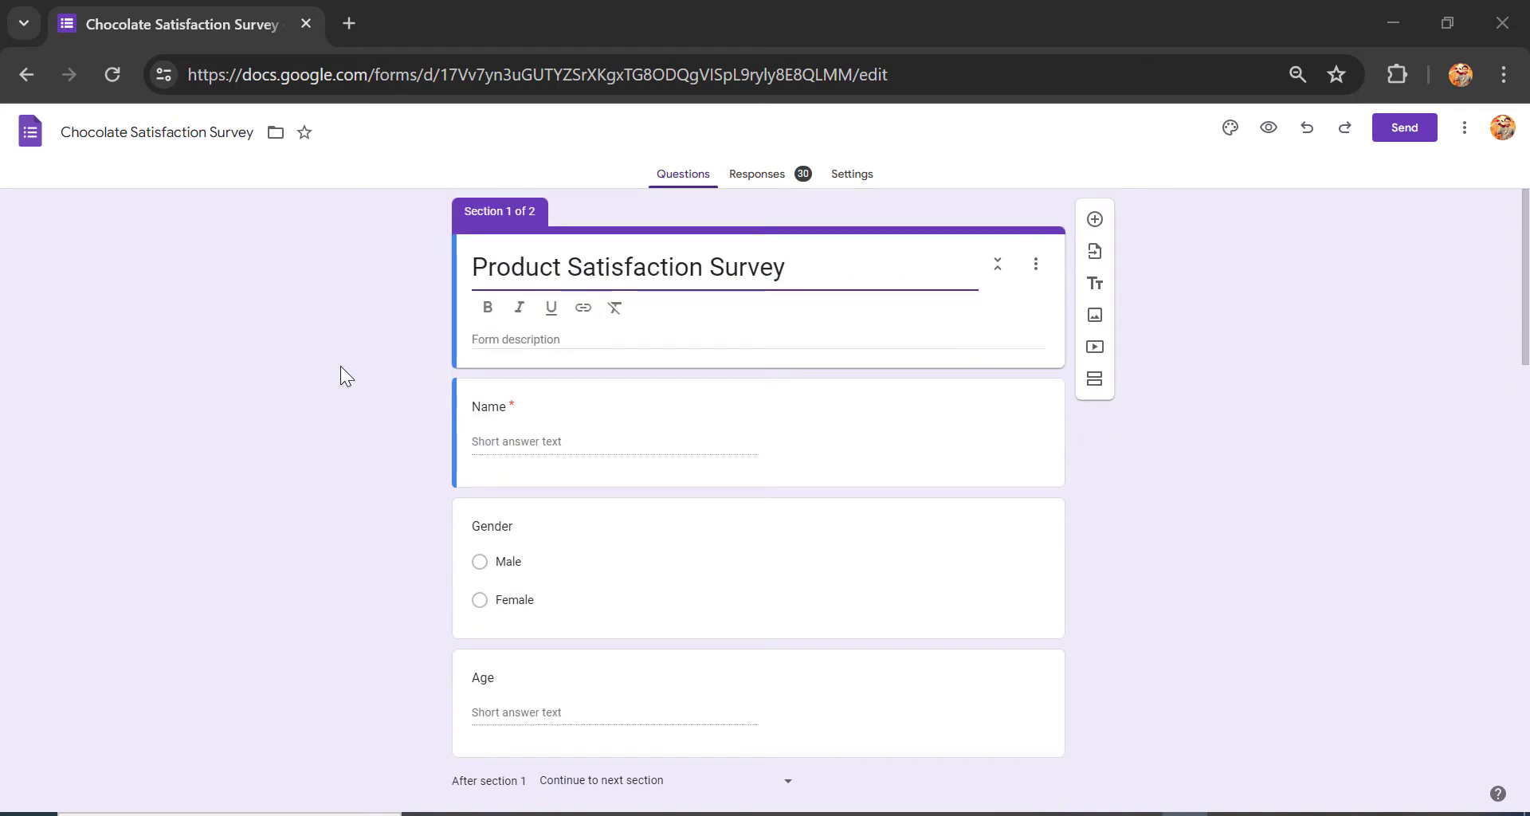
{"action": "scroll", "coordinate": [341, 368], "scroll_direction": "down", "scroll_amount": 10}
{"action": "scroll", "coordinate": [341, 368], "scroll_direction": "down", "scroll_amount": 8}
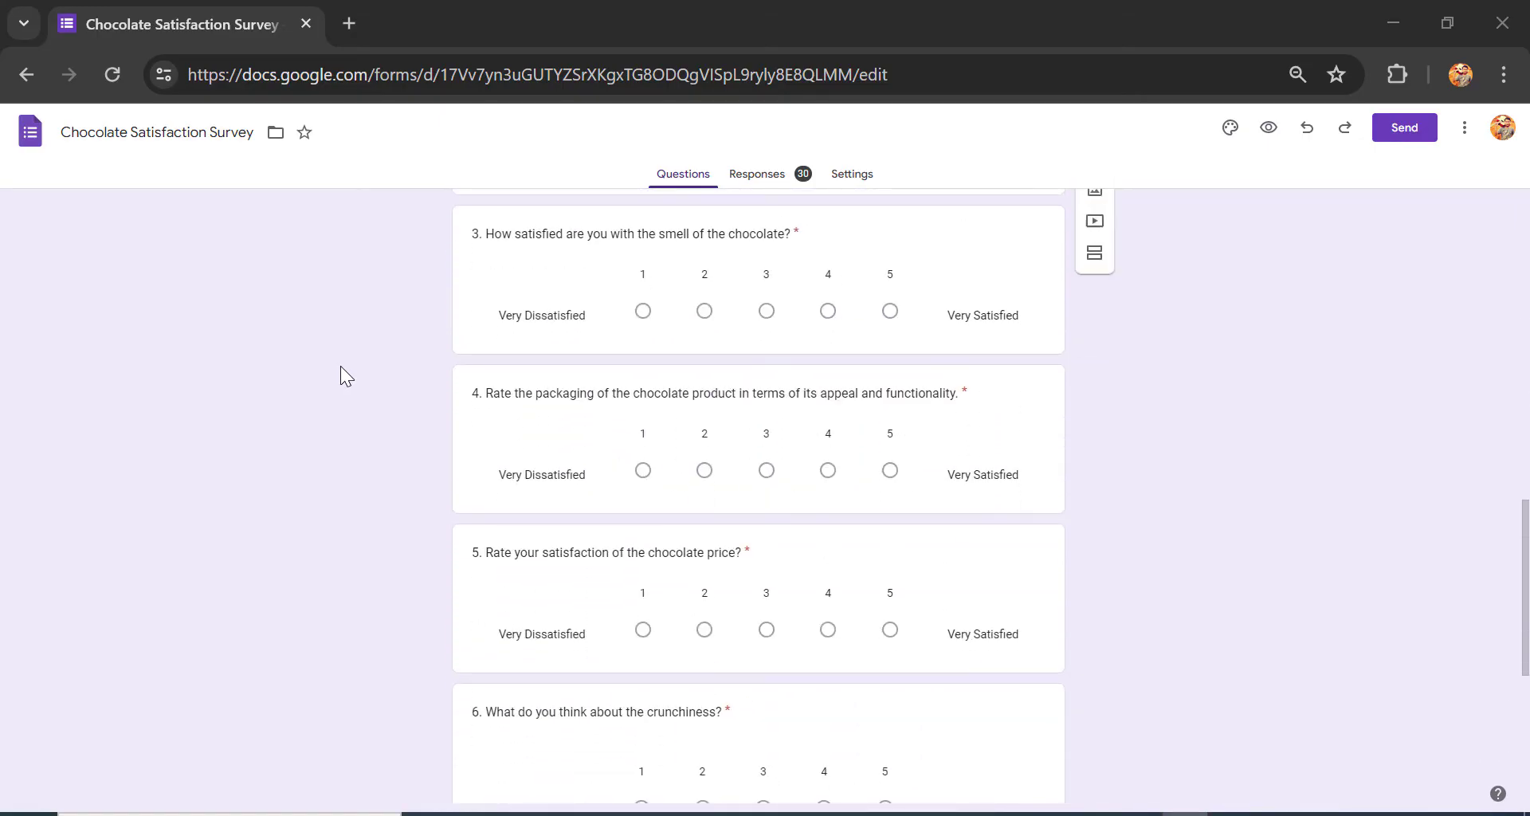
{"action": "scroll", "coordinate": [341, 367], "scroll_direction": "up", "scroll_amount": 15}
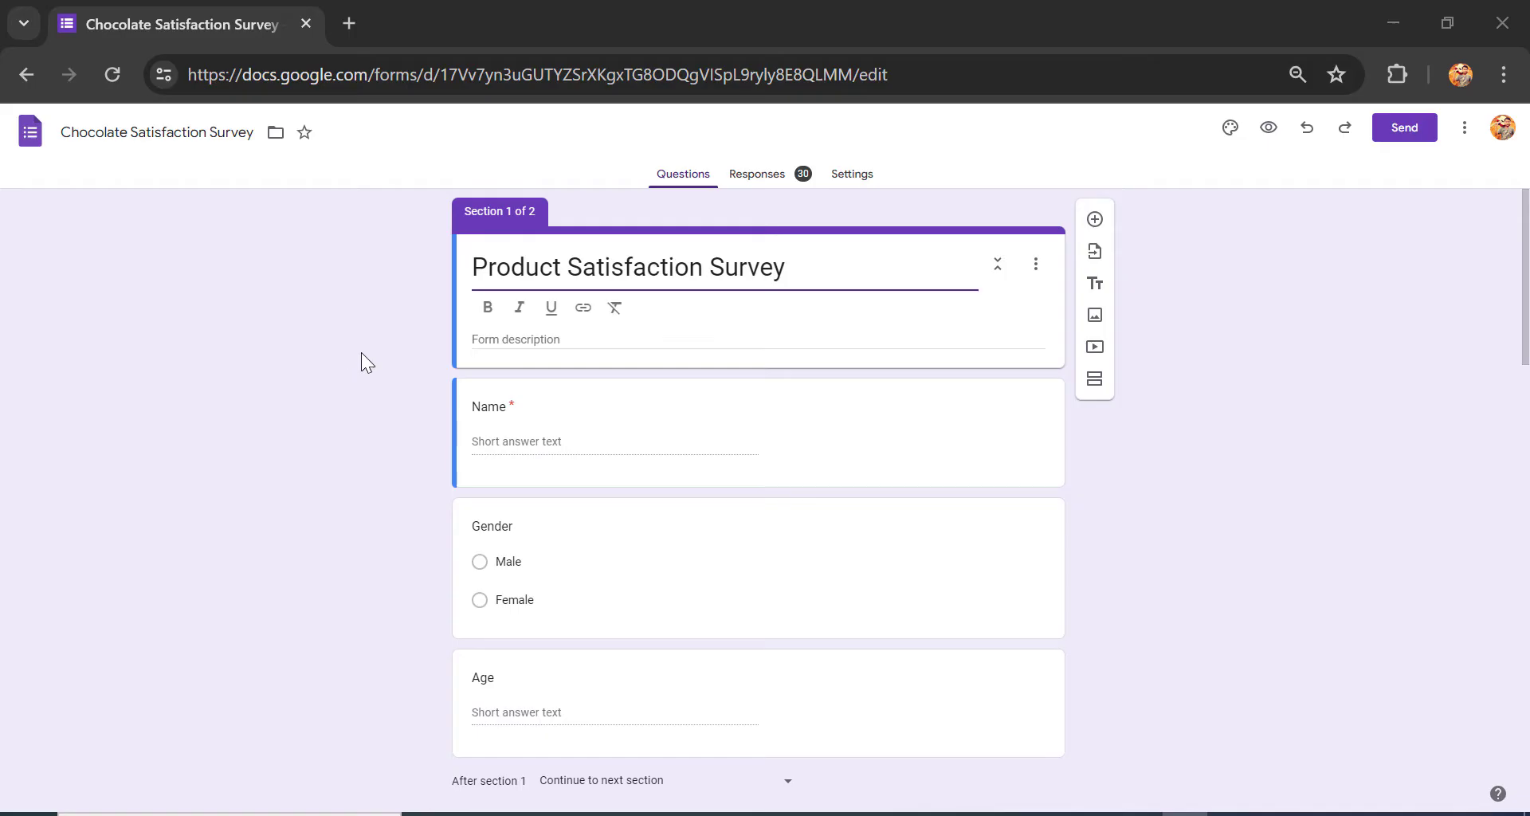
{"action": "scroll", "coordinate": [361, 353], "scroll_direction": "down", "scroll_amount": 5}
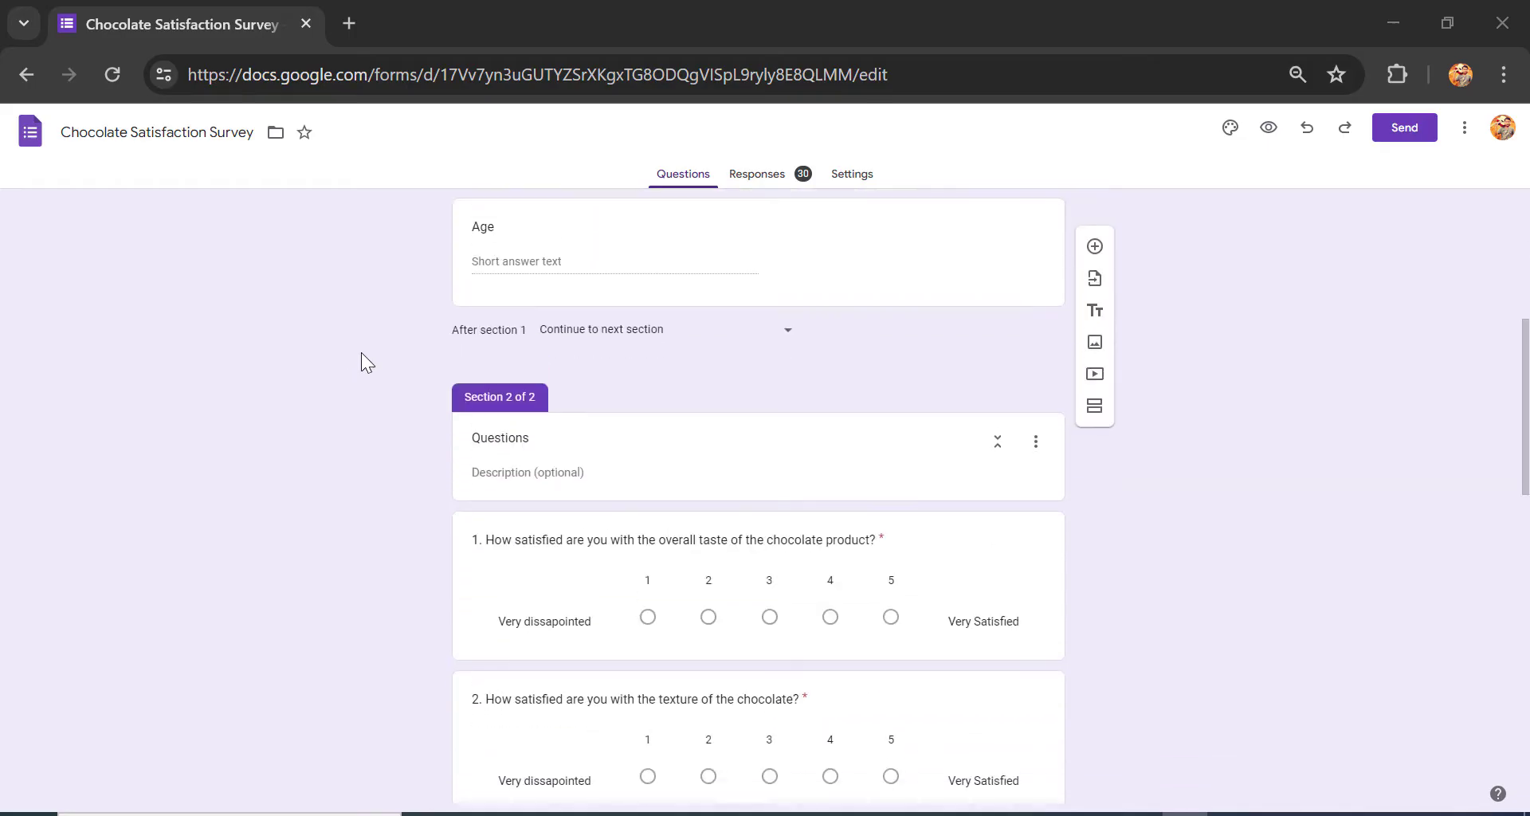
{"action": "scroll", "coordinate": [361, 353], "scroll_direction": "up", "scroll_amount": 5}
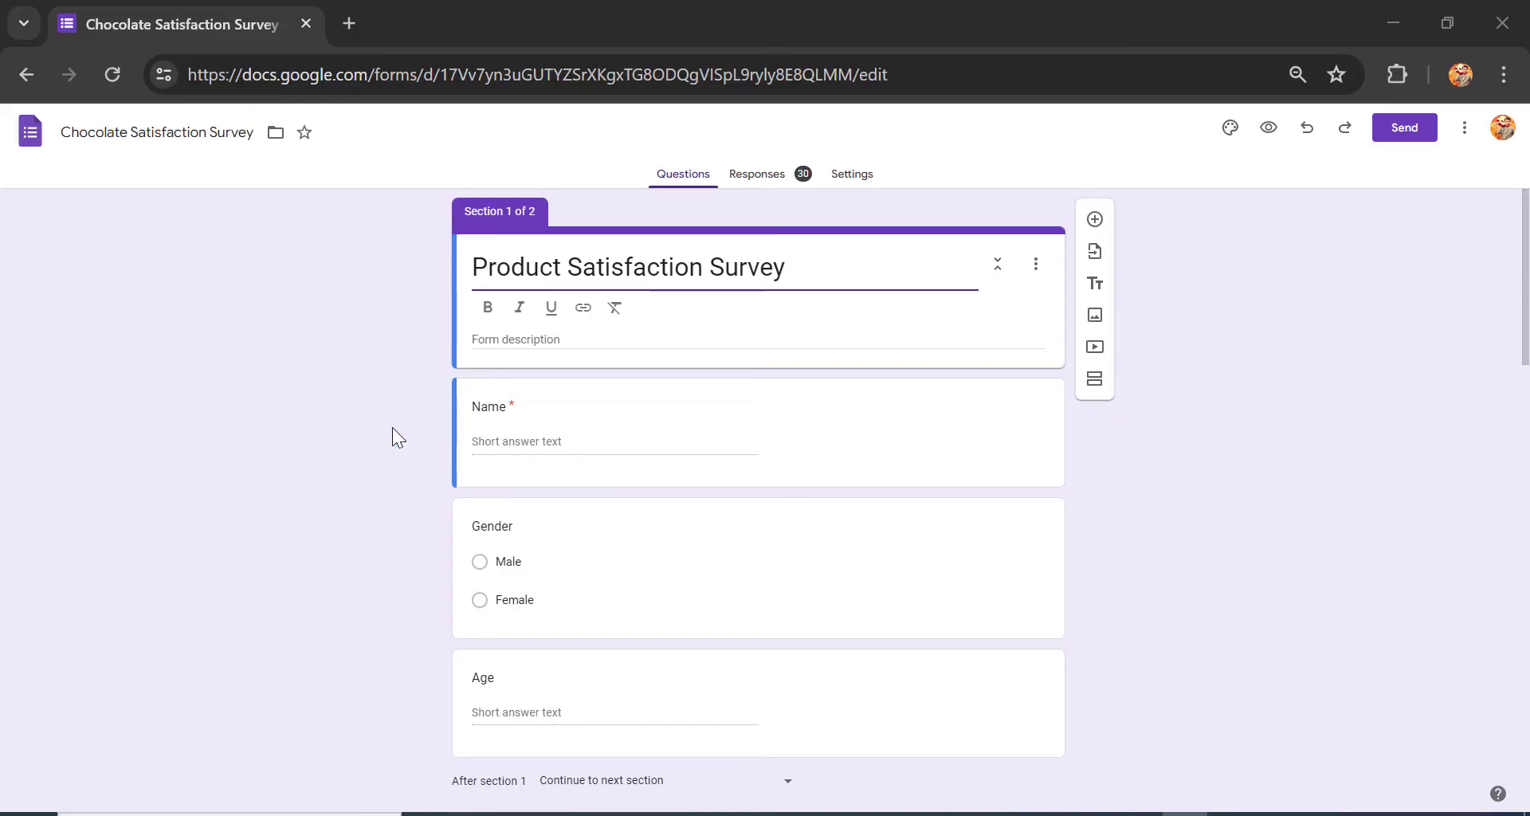
{"action": "scroll", "coordinate": [393, 430], "scroll_direction": "down", "scroll_amount": 2}
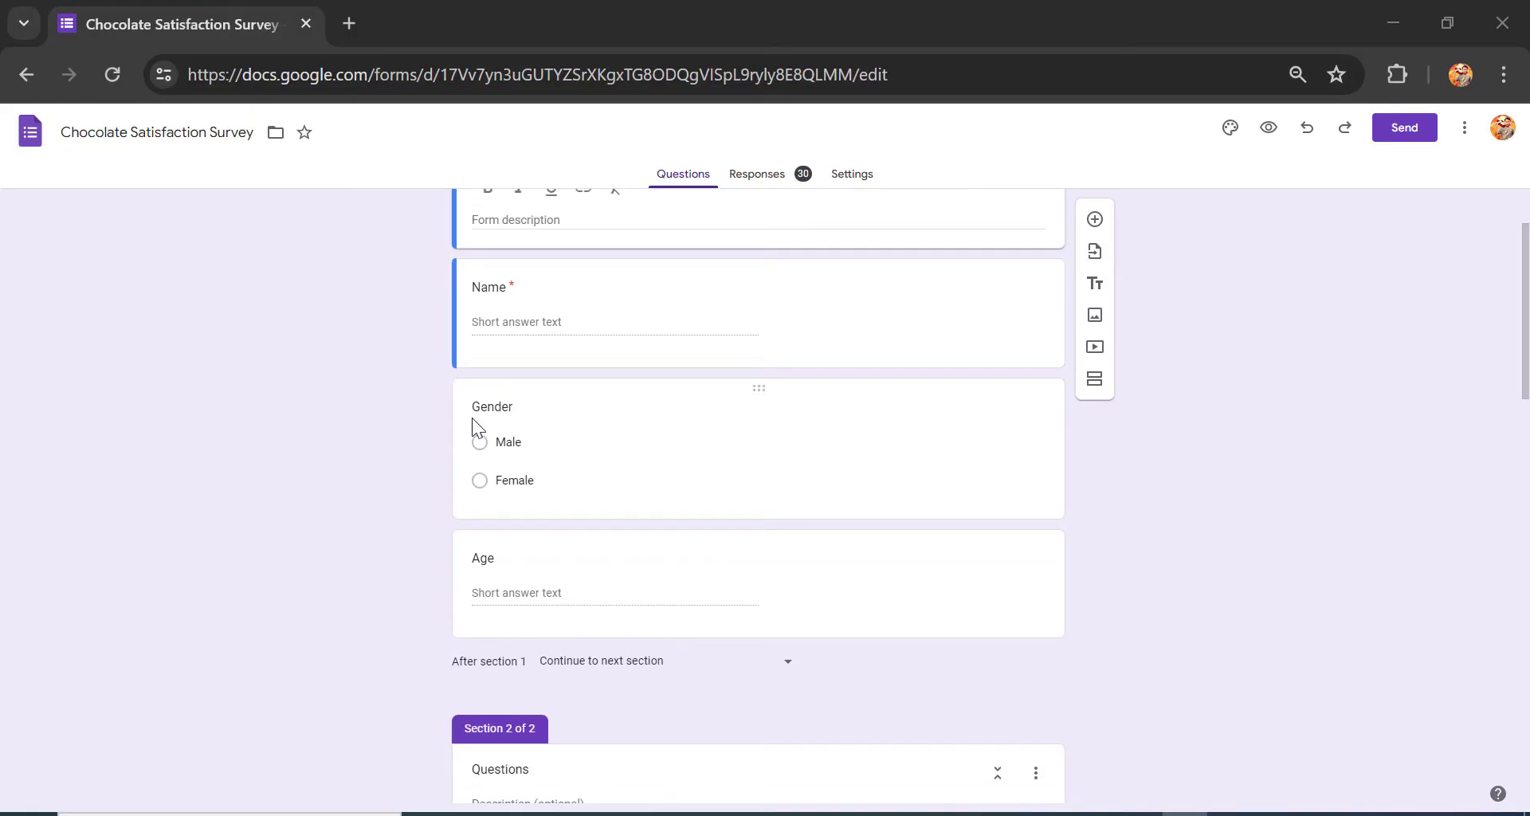
{"action": "scroll", "coordinate": [420, 549], "scroll_direction": "down", "scroll_amount": 3}
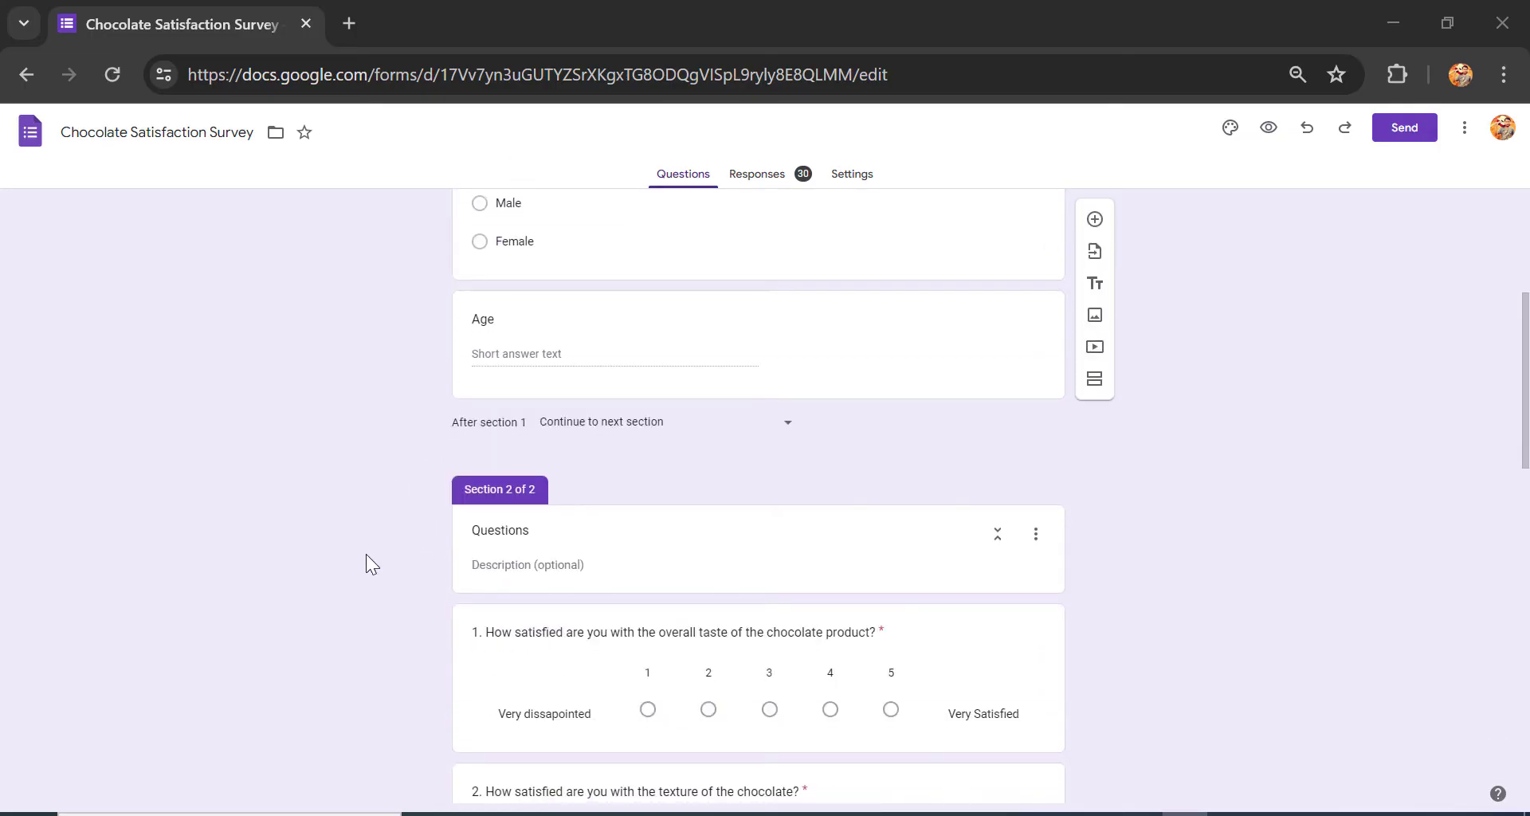
Read through rating questions 1 to 8 in the form's second section, including their 1-to-5 satisfaction scales
{"action": "scroll", "coordinate": [369, 562], "scroll_direction": "down", "scroll_amount": 2}
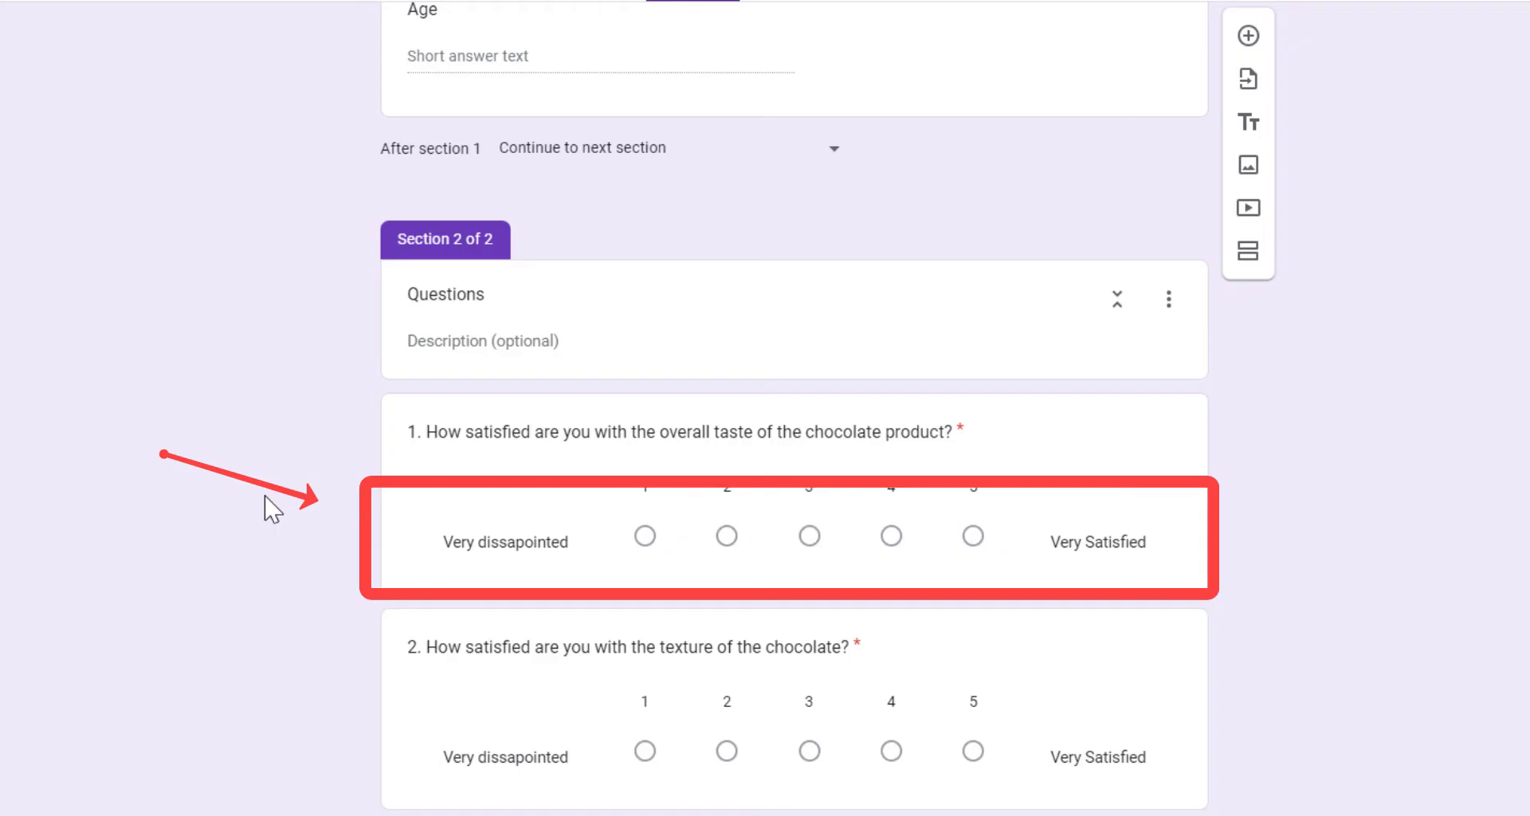
{"action": "scroll", "coordinate": [273, 510], "scroll_direction": "down", "scroll_amount": 10}
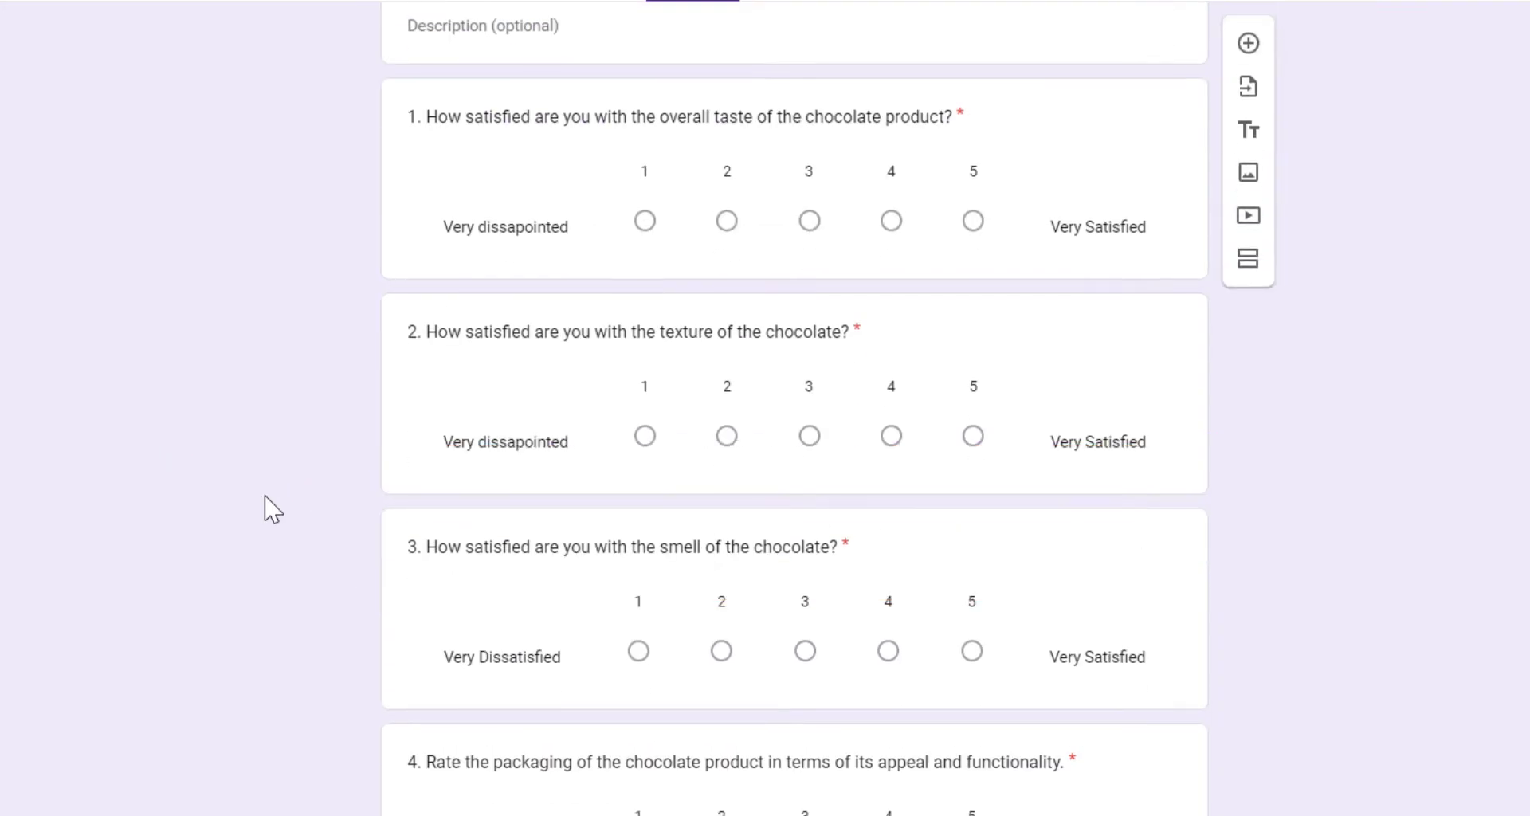
{"action": "scroll", "coordinate": [273, 510], "scroll_direction": "up", "scroll_amount": 12}
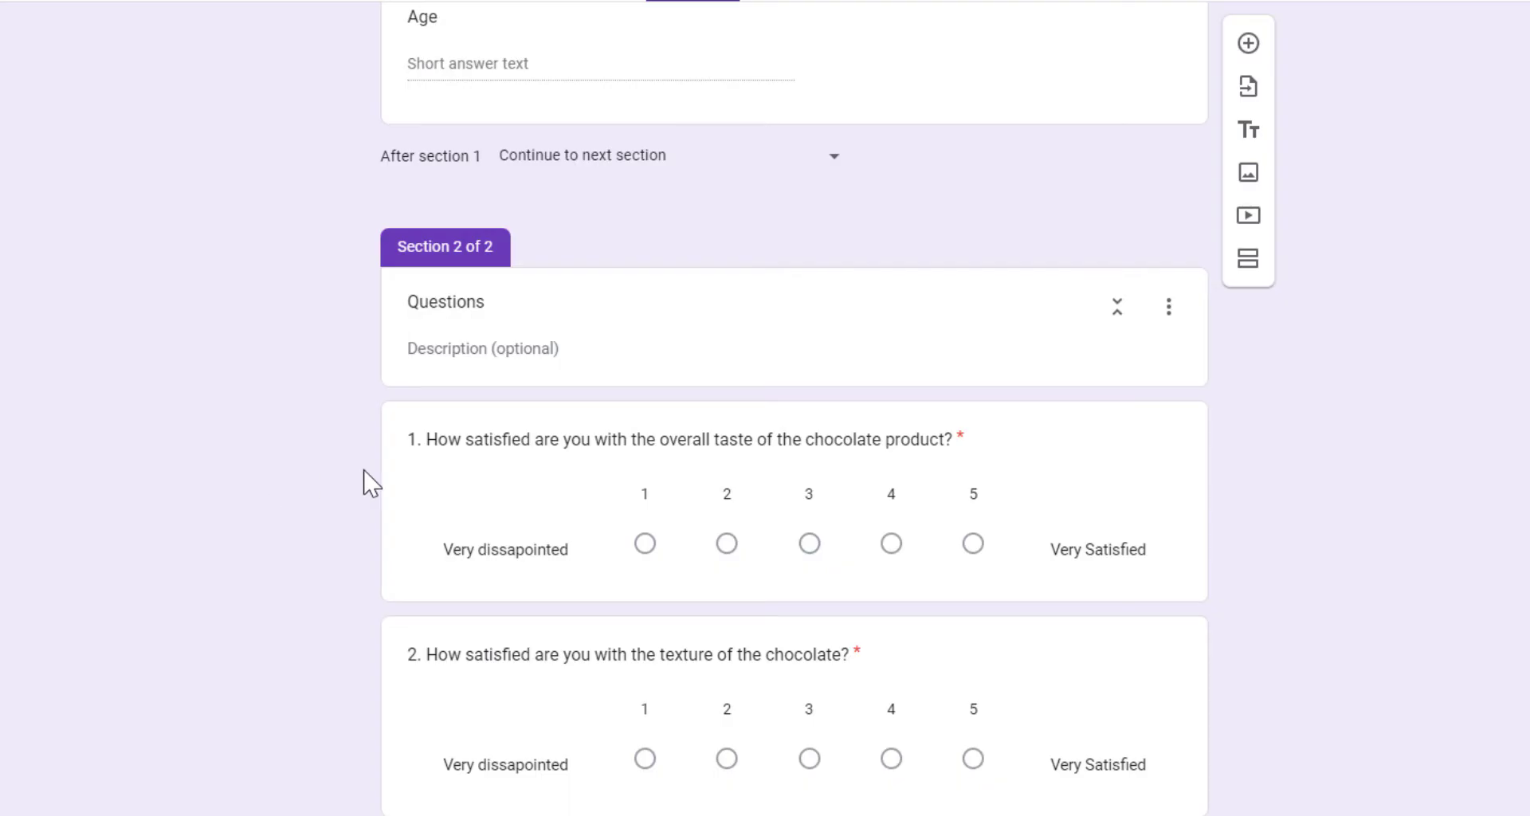
{"action": "scroll", "coordinate": [558, 498], "scroll_direction": "down", "scroll_amount": 2}
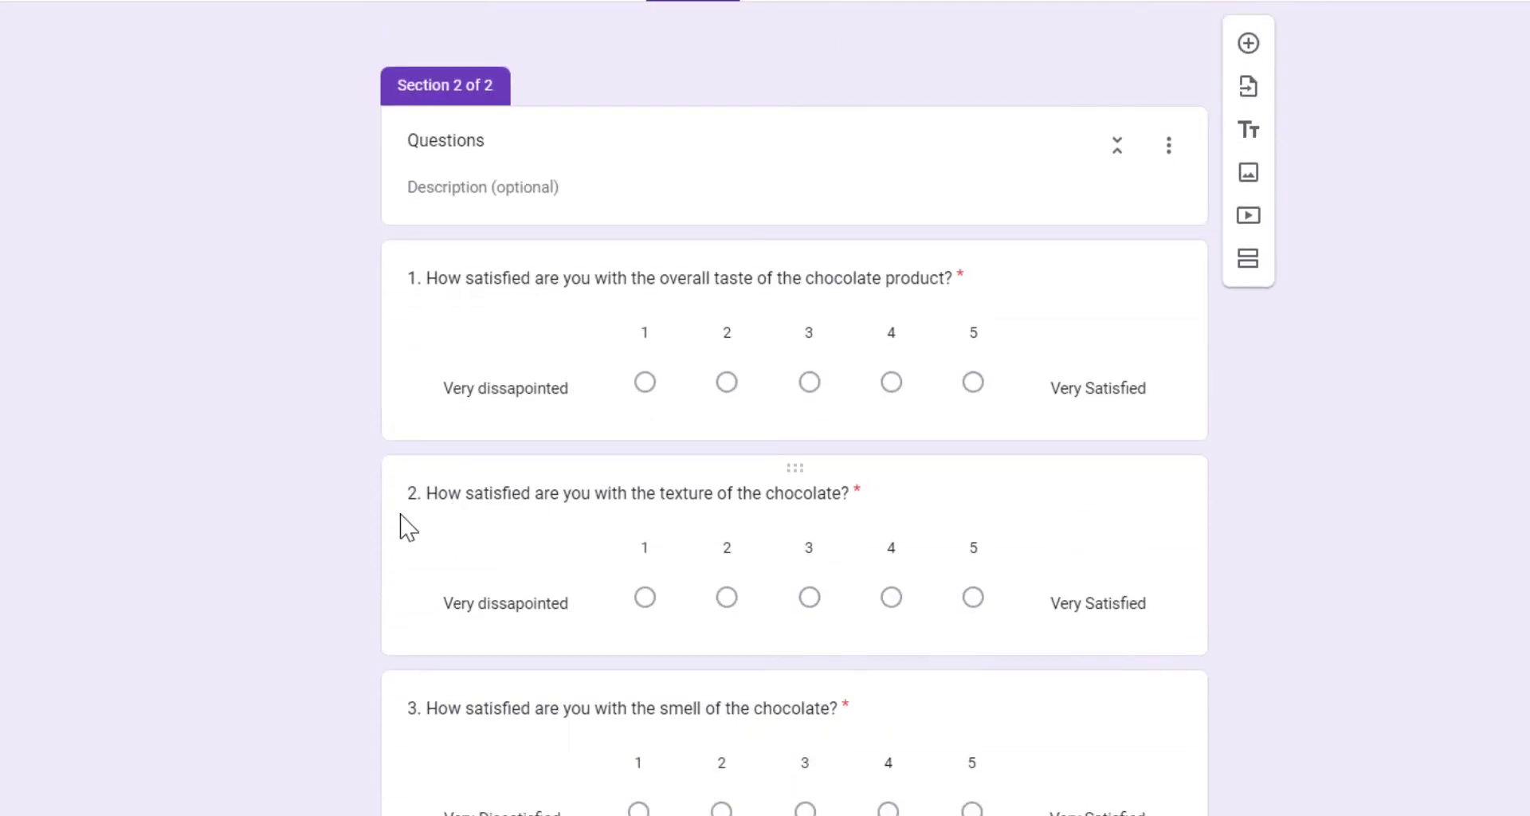
{"action": "scroll", "coordinate": [598, 528], "scroll_direction": "down", "scroll_amount": 2}
{"action": "scroll", "coordinate": [614, 542], "scroll_direction": "down", "scroll_amount": 2}
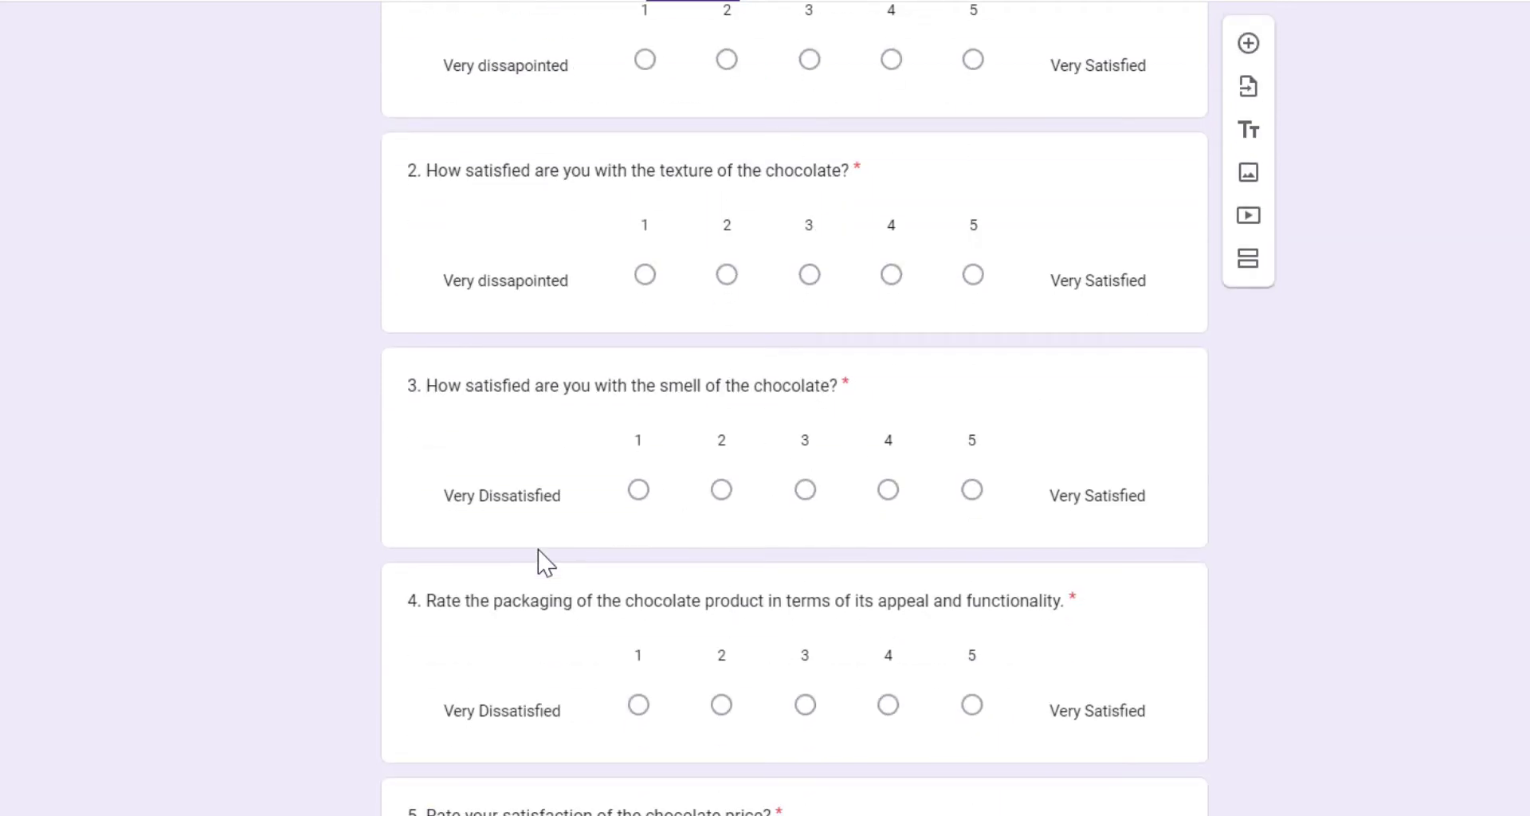
{"action": "scroll", "coordinate": [470, 651], "scroll_direction": "down", "scroll_amount": 2}
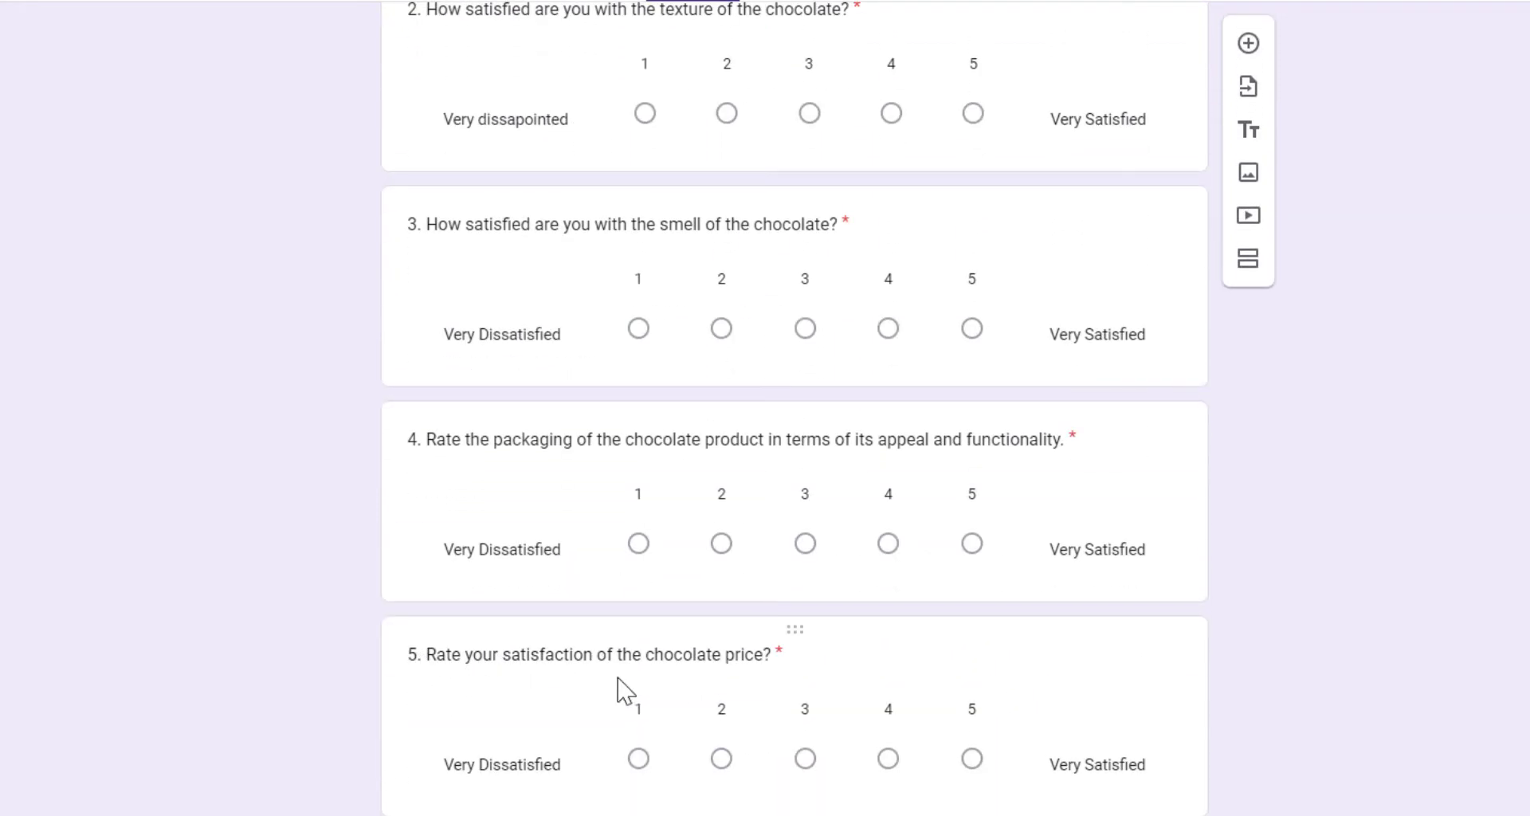
{"action": "scroll", "coordinate": [618, 691], "scroll_direction": "down", "scroll_amount": 4}
{"action": "scroll", "coordinate": [663, 621], "scroll_direction": "down", "scroll_amount": 2}
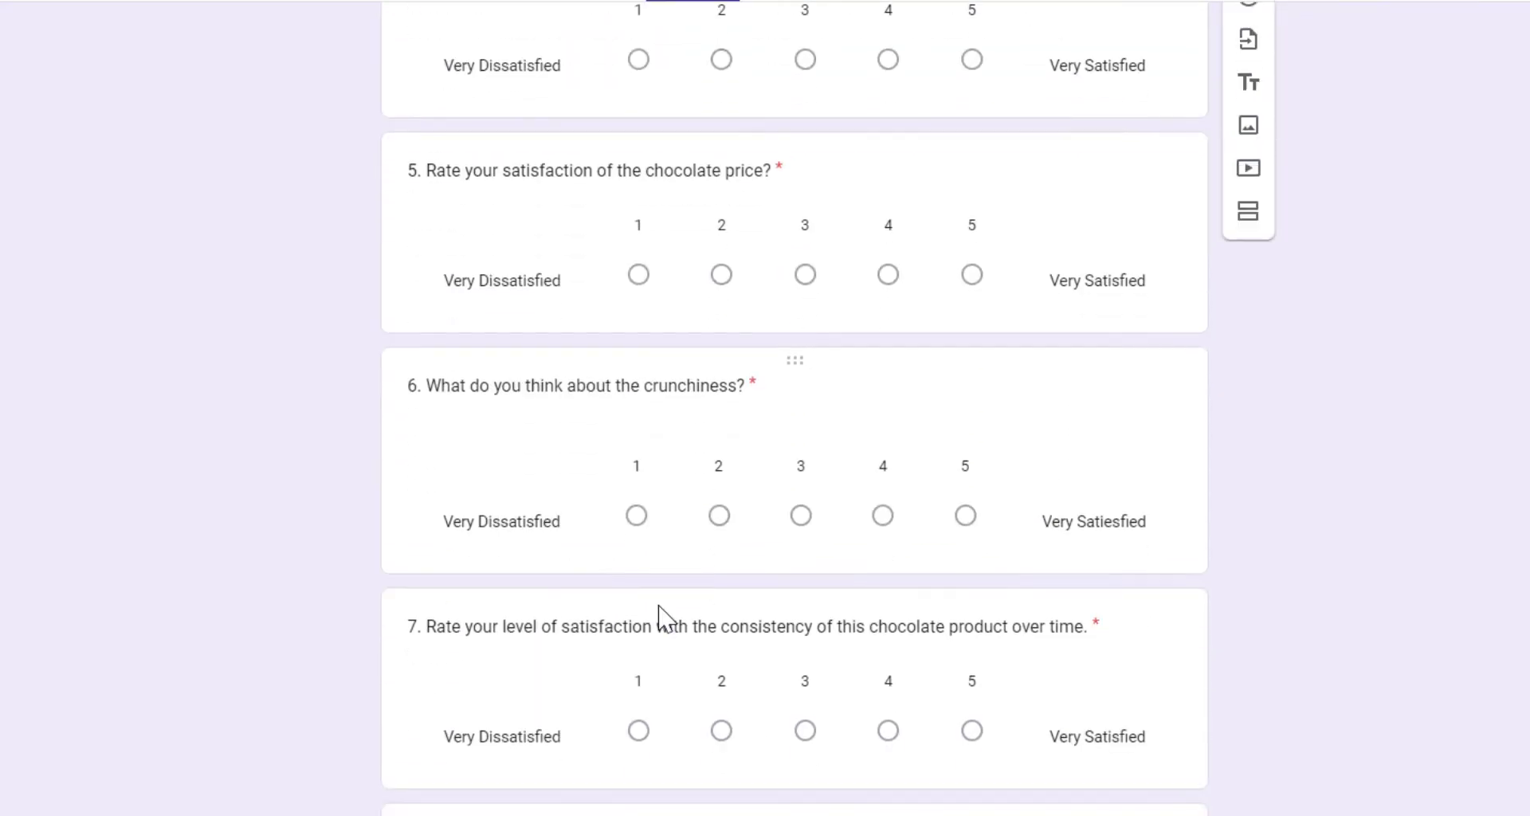
{"action": "scroll", "coordinate": [536, 666], "scroll_direction": "down", "scroll_amount": 2}
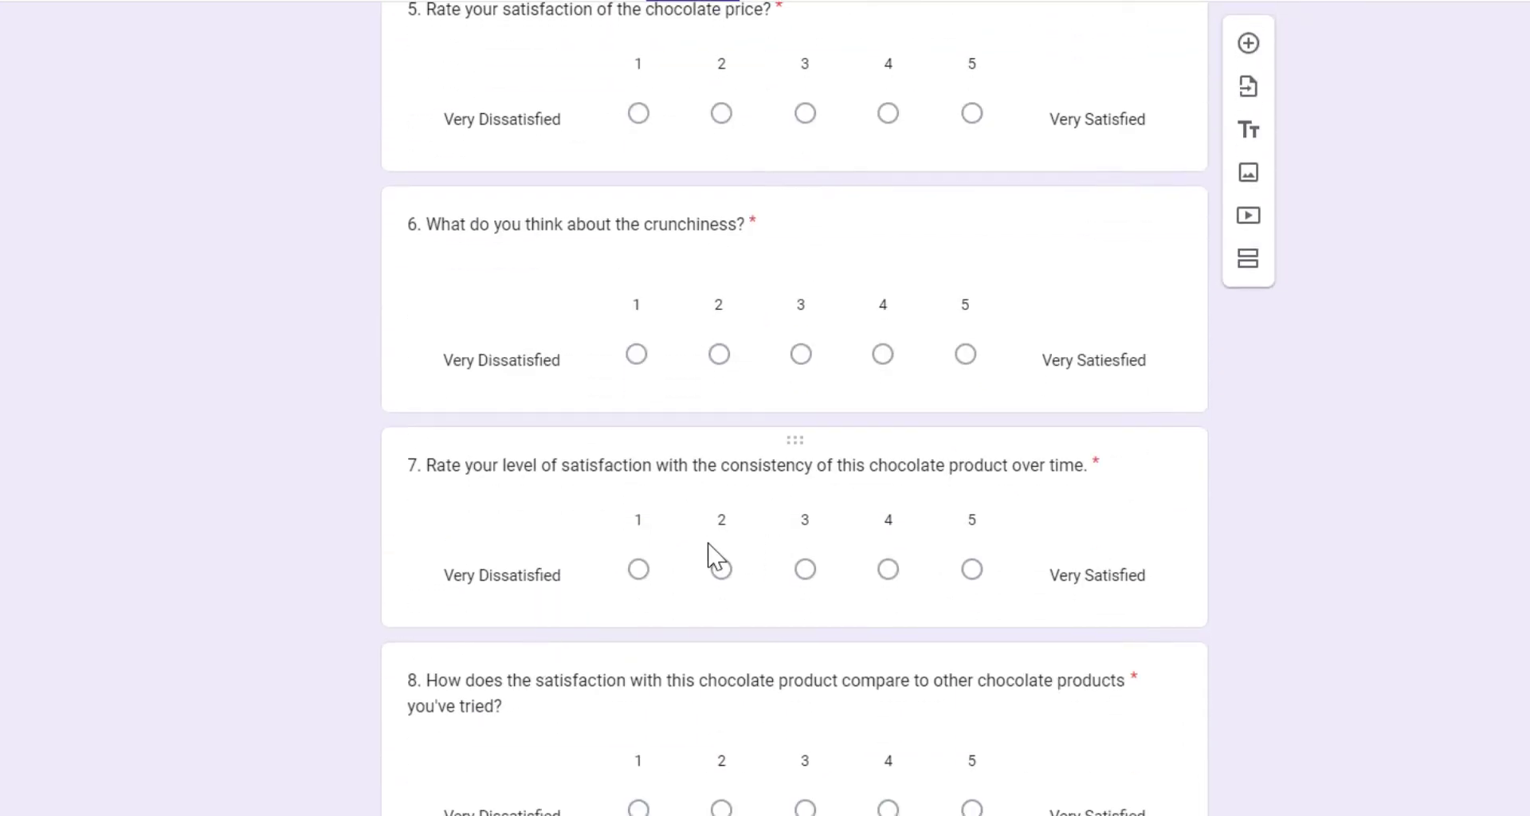
{"action": "scroll", "coordinate": [557, 540], "scroll_direction": "down", "scroll_amount": 2}
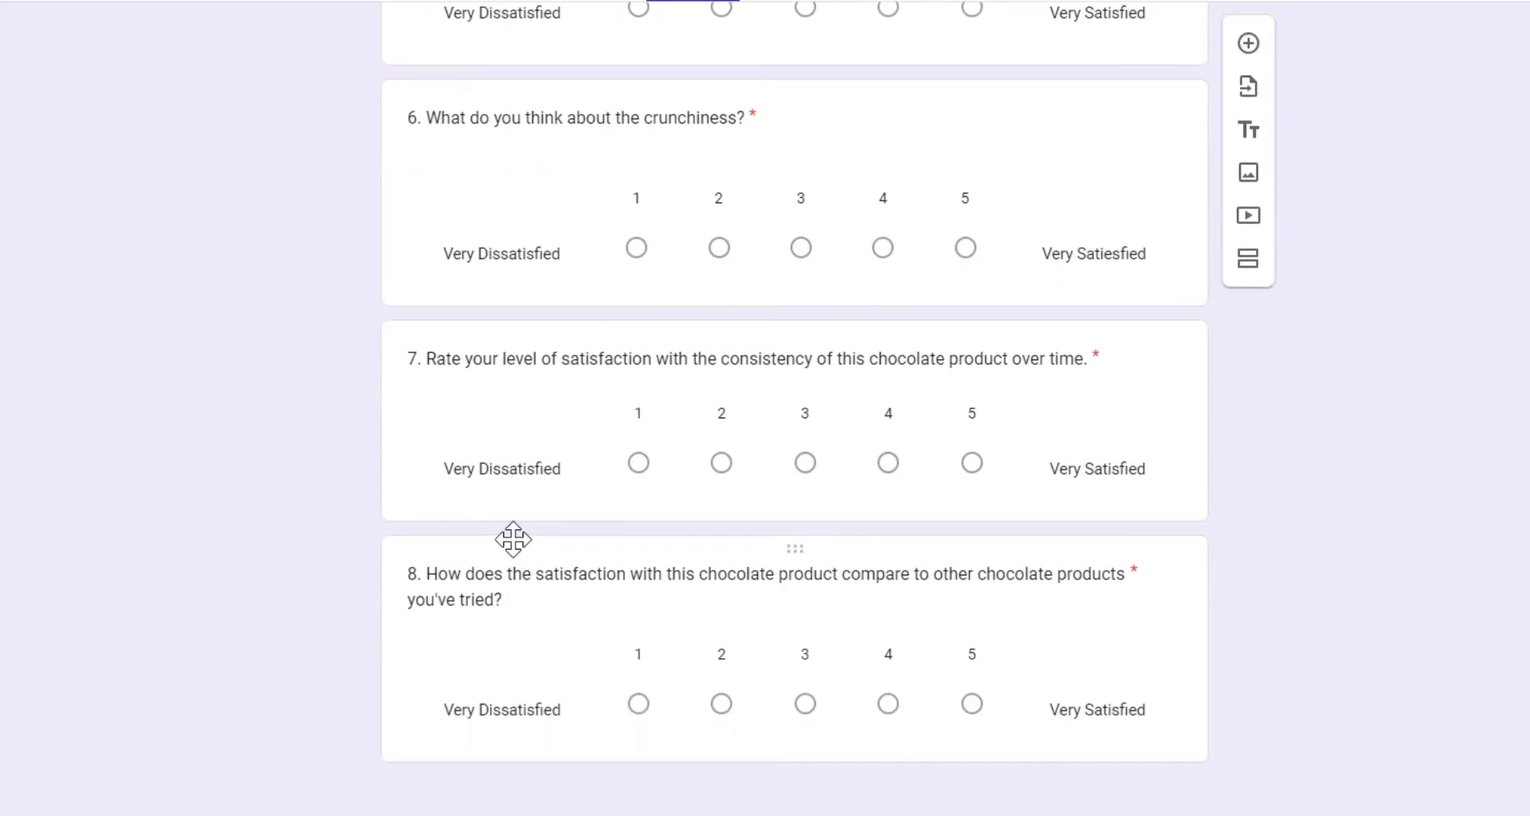
{"action": "scroll", "coordinate": [512, 538], "scroll_direction": "up", "scroll_amount": 10}
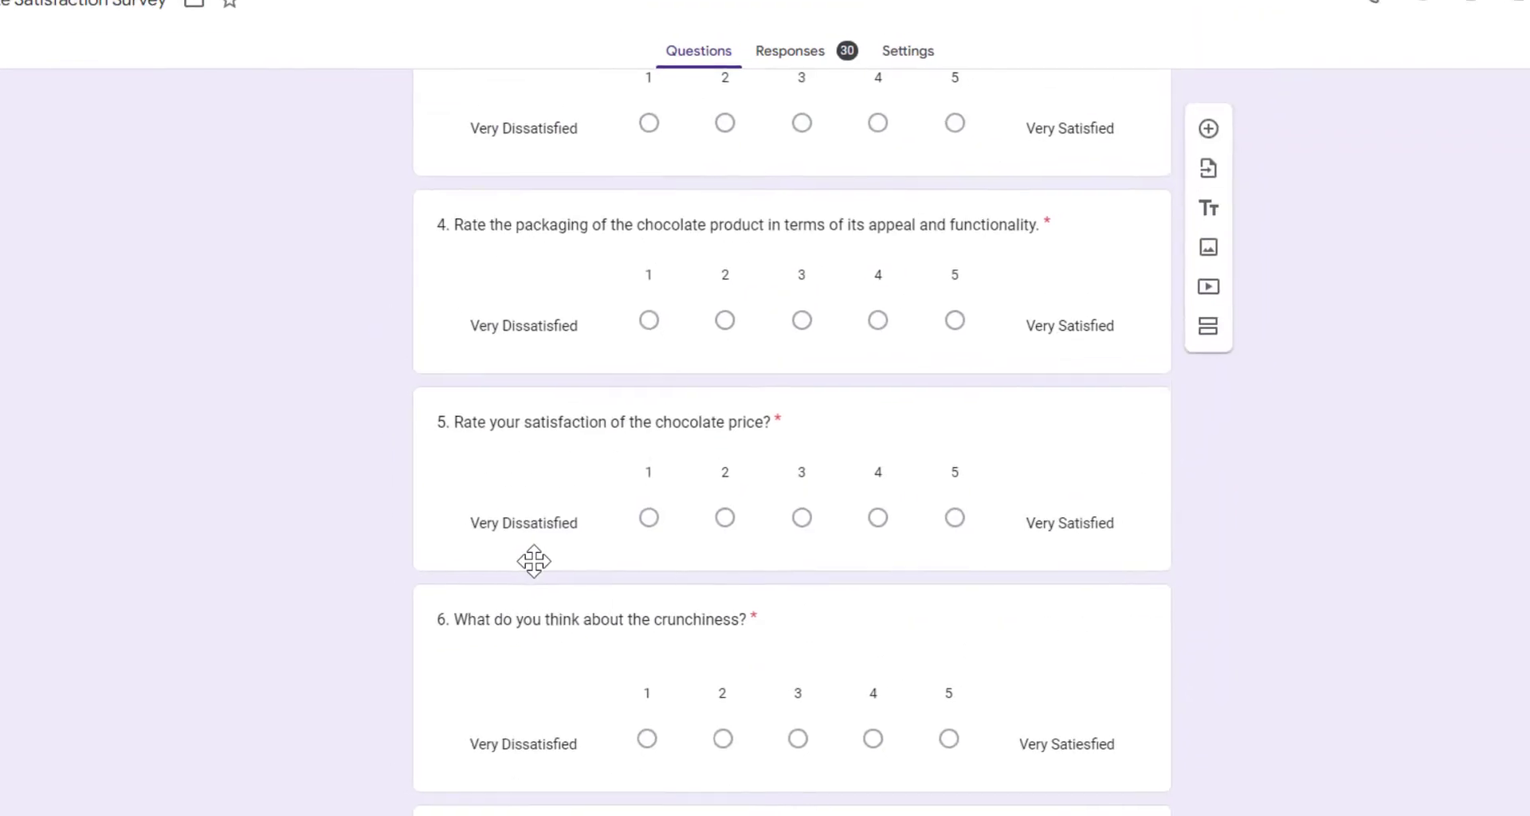
{"action": "scroll", "coordinate": [541, 569], "scroll_direction": "up", "scroll_amount": 5}
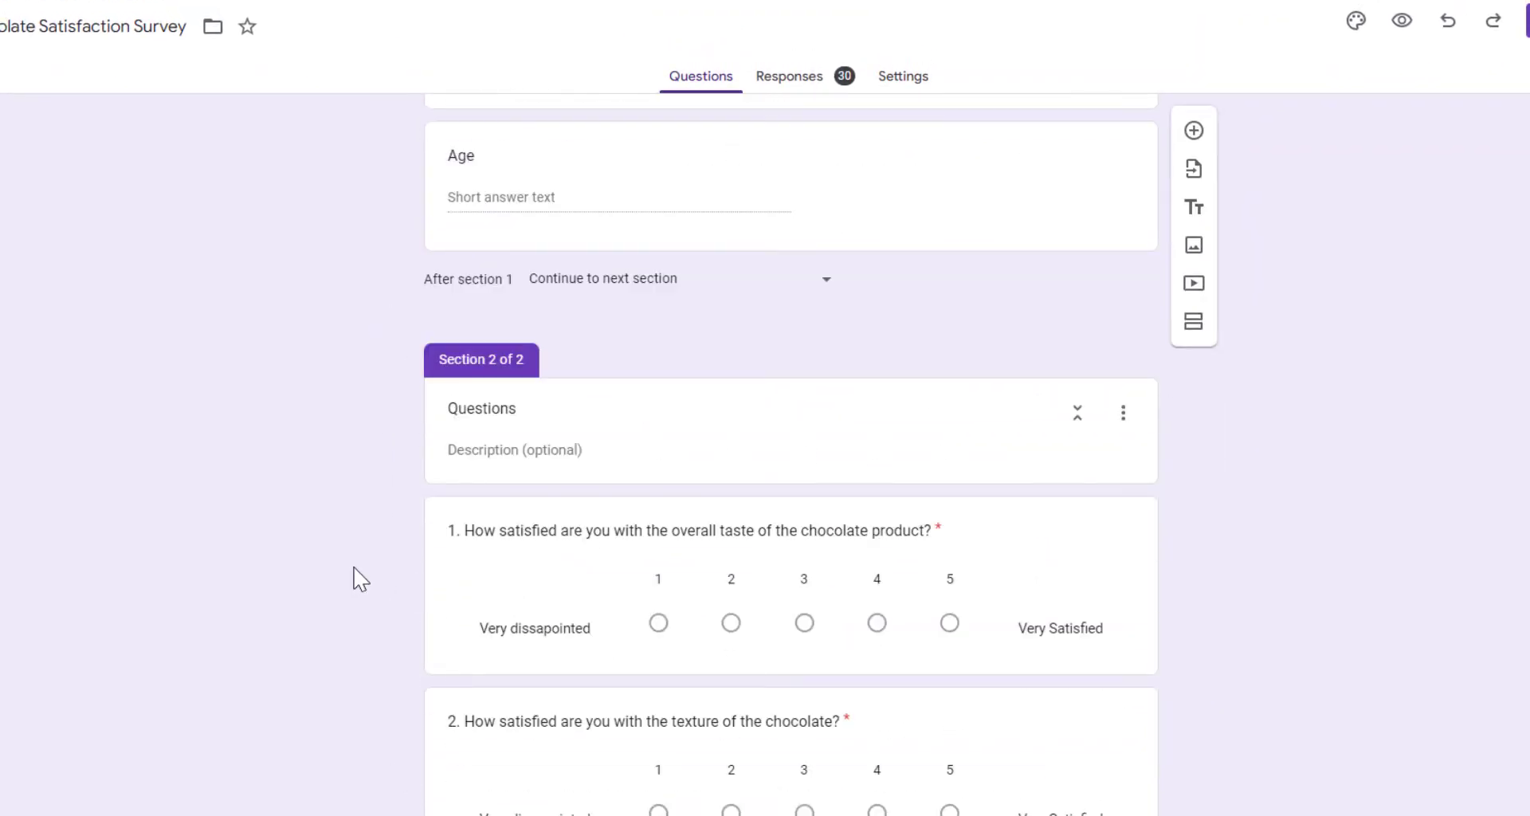
{"action": "scroll", "coordinate": [361, 579], "scroll_direction": "up", "scroll_amount": 6}
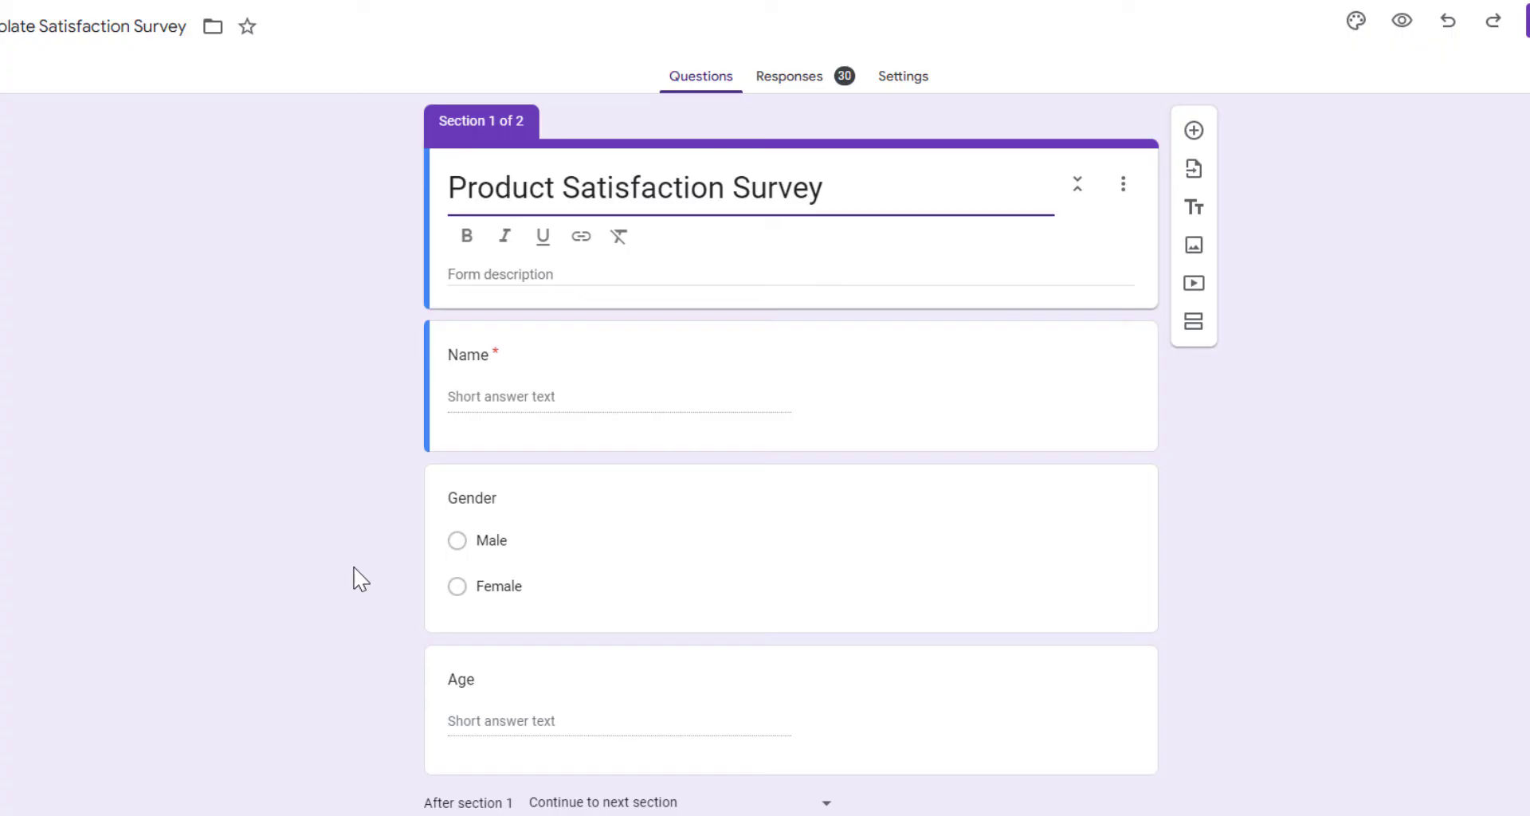
Open the form's response summary and examine the charts for gender, age and satisfaction questions 1 to 8
{"action": "left_click", "coordinate": [766, 84]}
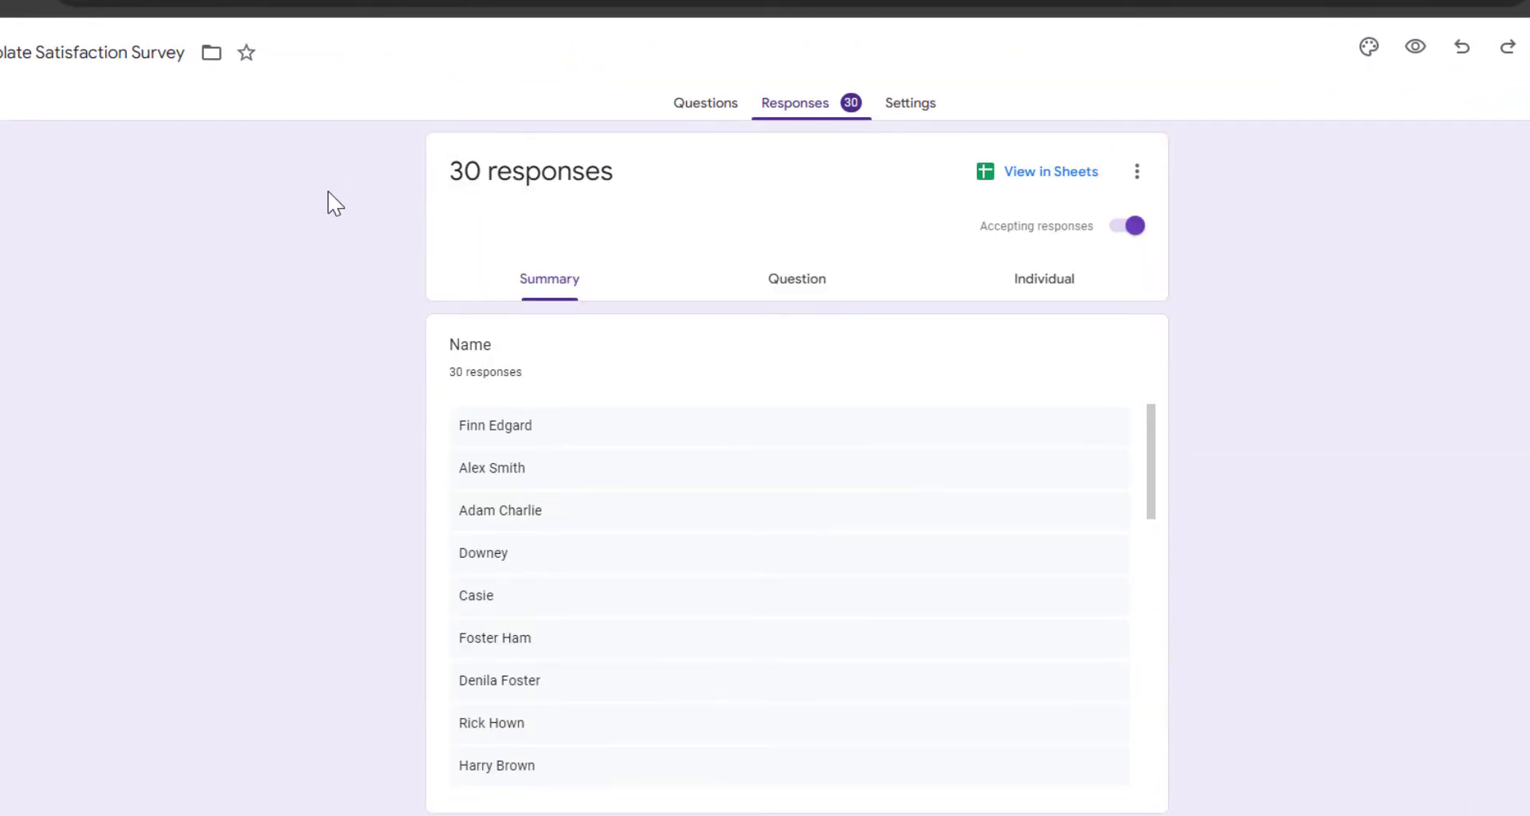
{"action": "scroll", "coordinate": [335, 203], "scroll_direction": "down", "scroll_amount": 9}
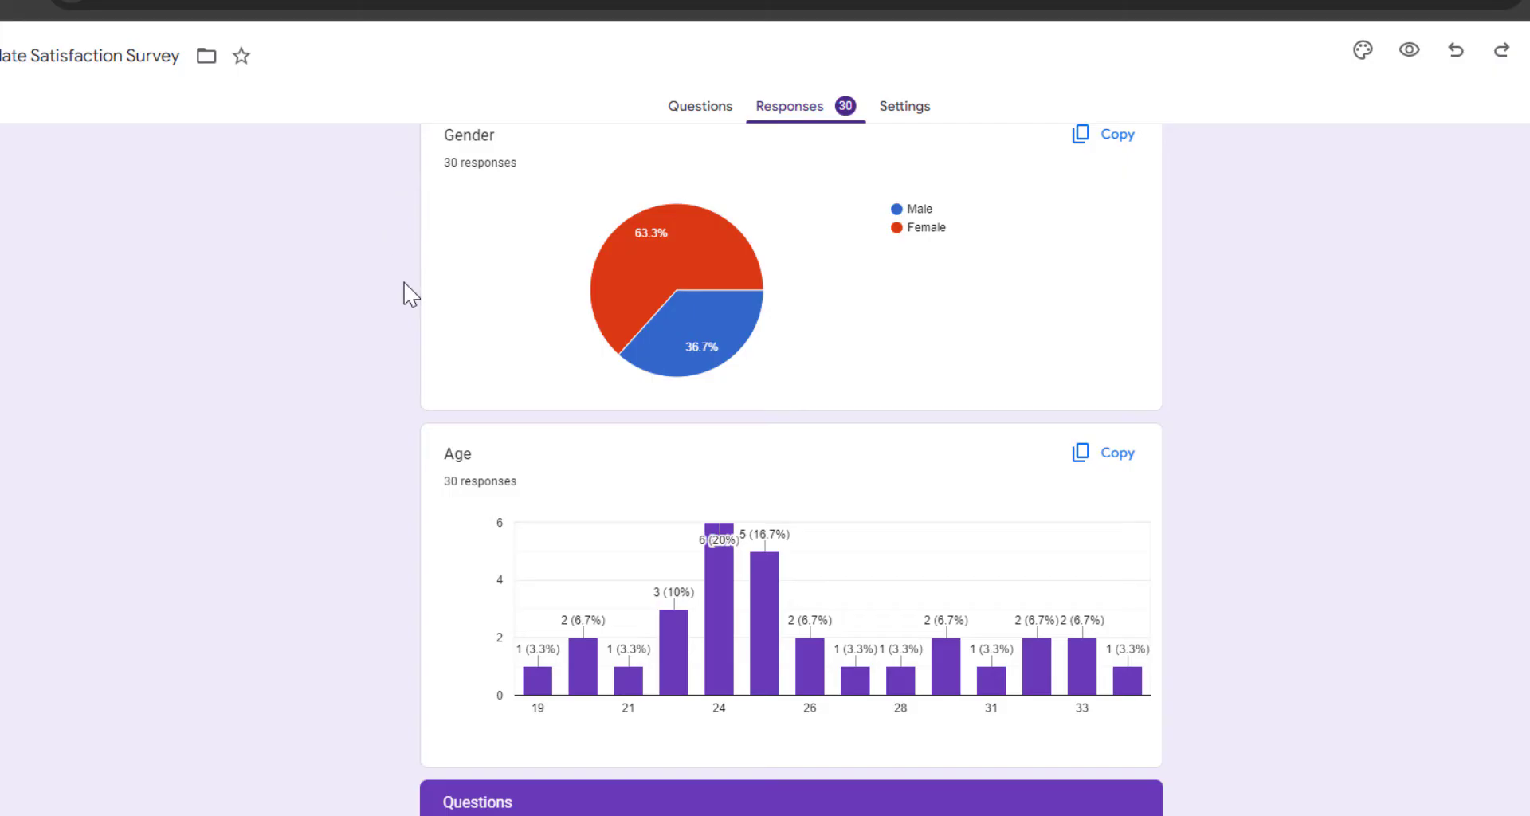
{"action": "scroll", "coordinate": [405, 305], "scroll_direction": "down", "scroll_amount": 2}
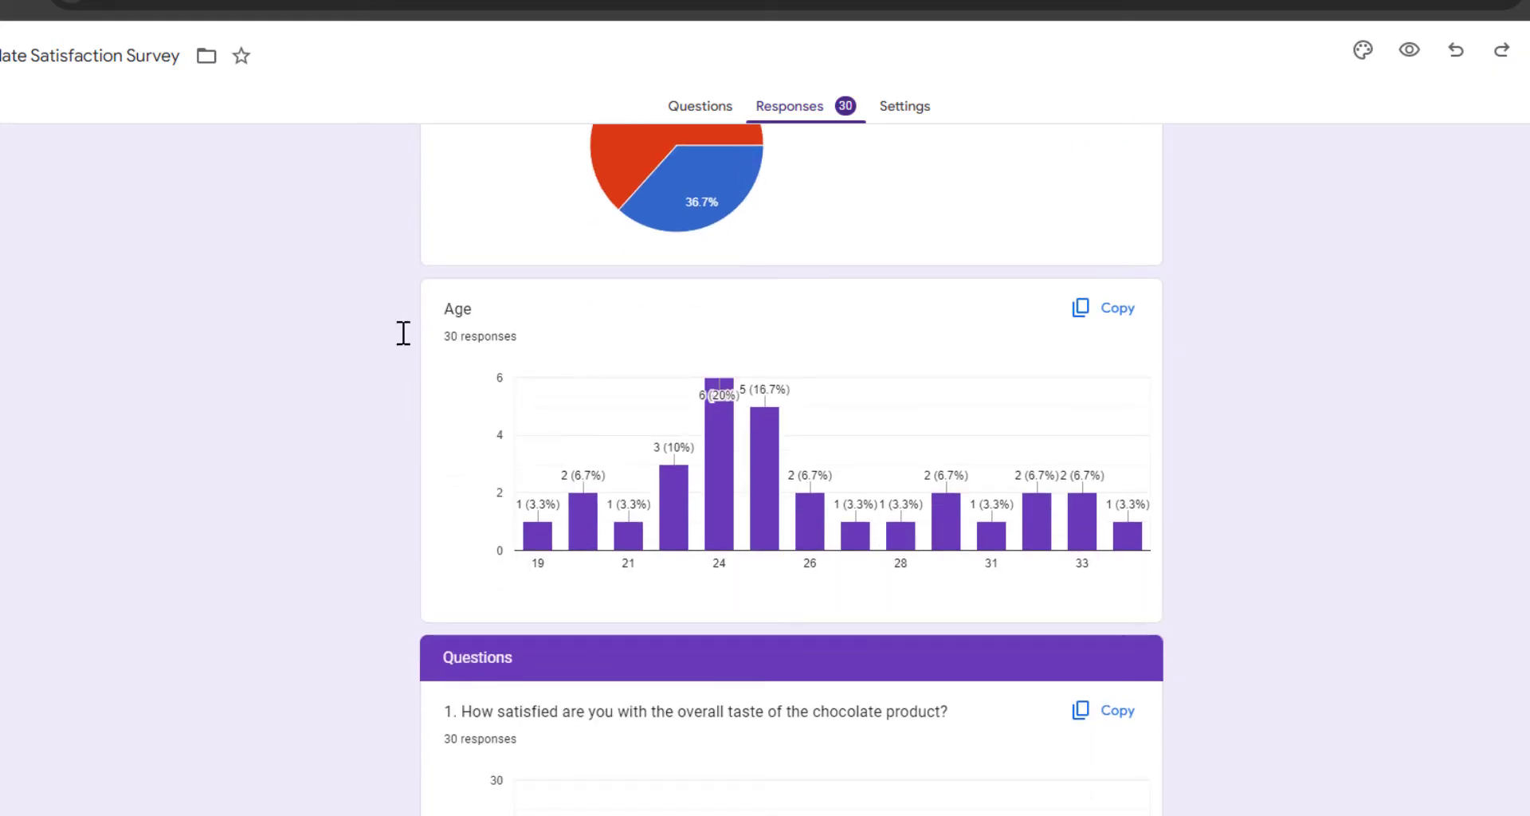
{"action": "scroll", "coordinate": [470, 385], "scroll_direction": "down", "scroll_amount": 2}
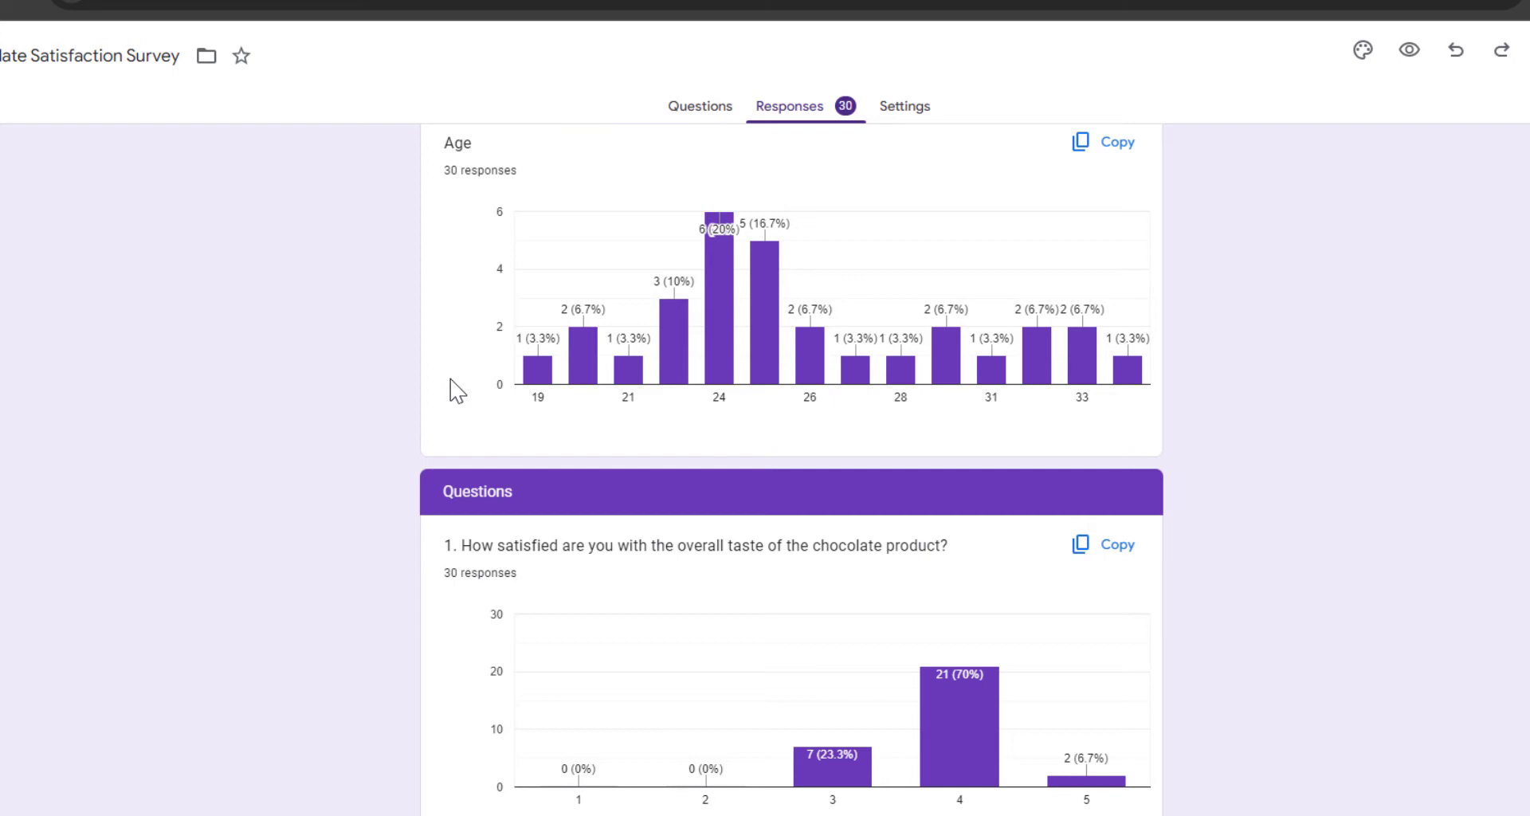
{"action": "scroll", "coordinate": [450, 390], "scroll_direction": "down", "scroll_amount": 2}
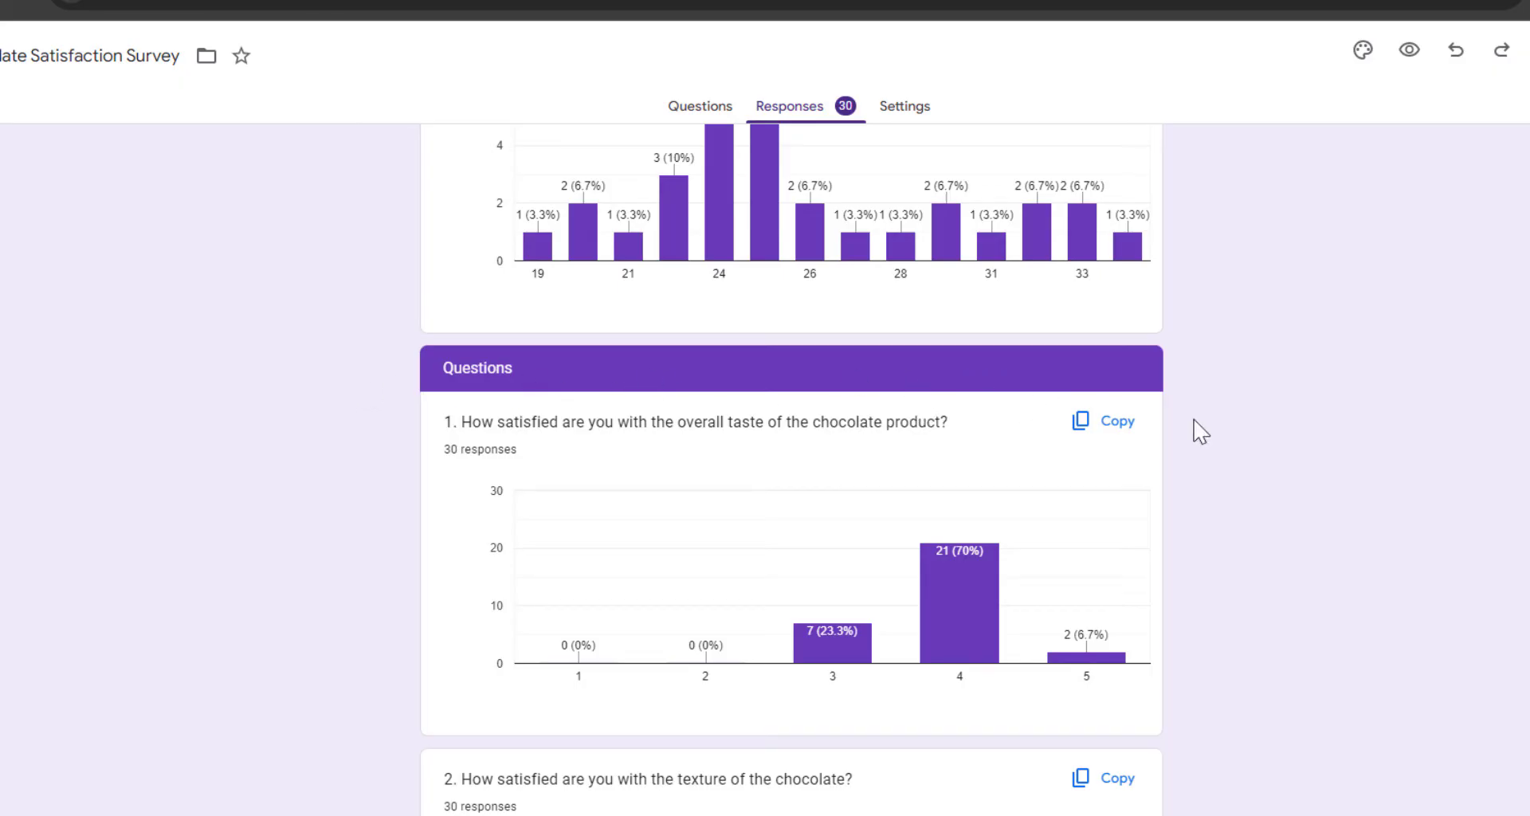
{"action": "scroll", "coordinate": [1201, 432], "scroll_direction": "down", "scroll_amount": 15}
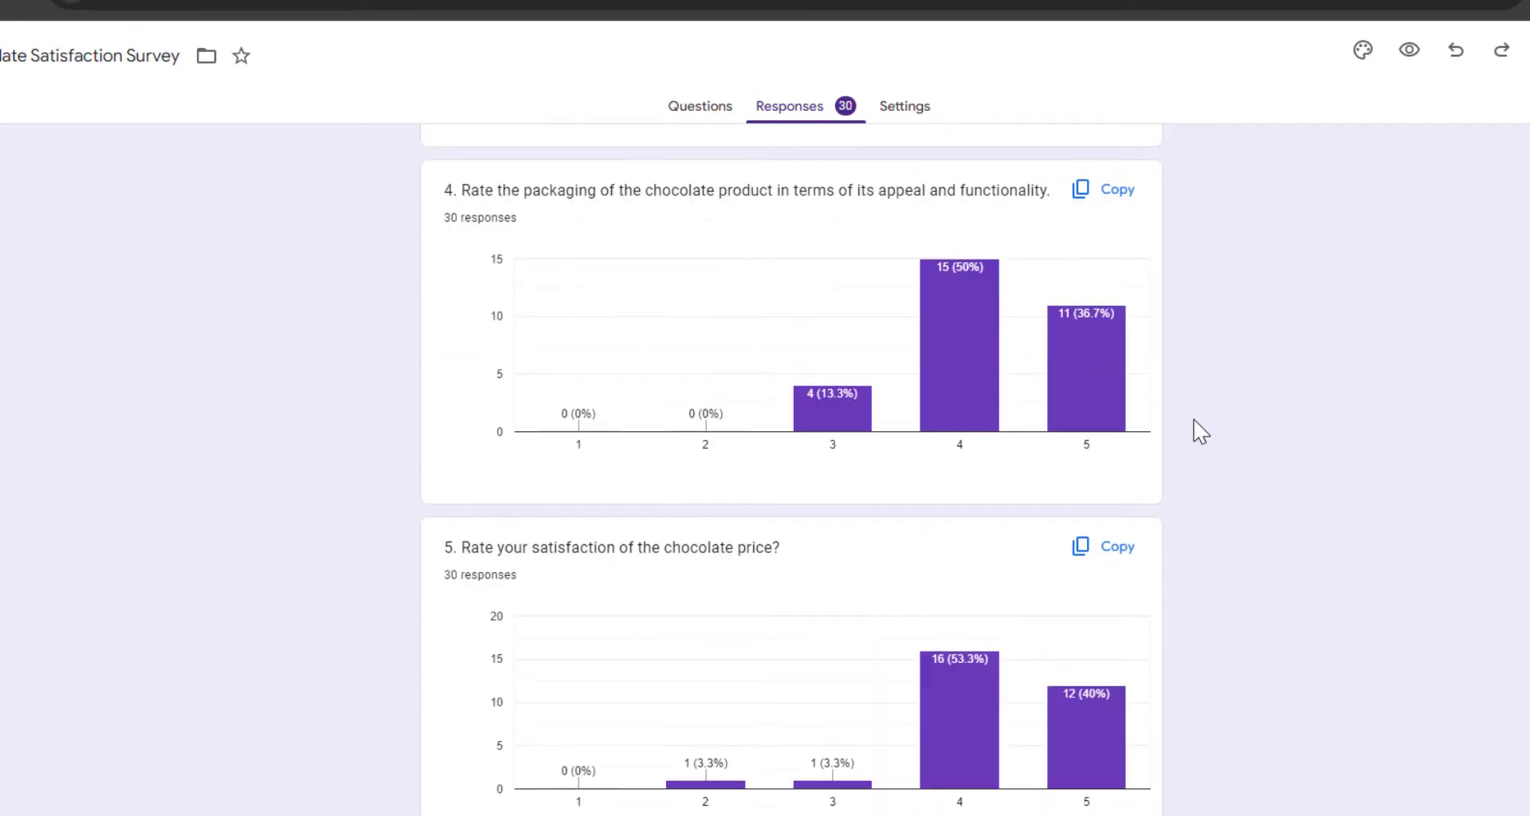
{"action": "scroll", "coordinate": [1201, 431], "scroll_direction": "down", "scroll_amount": 9}
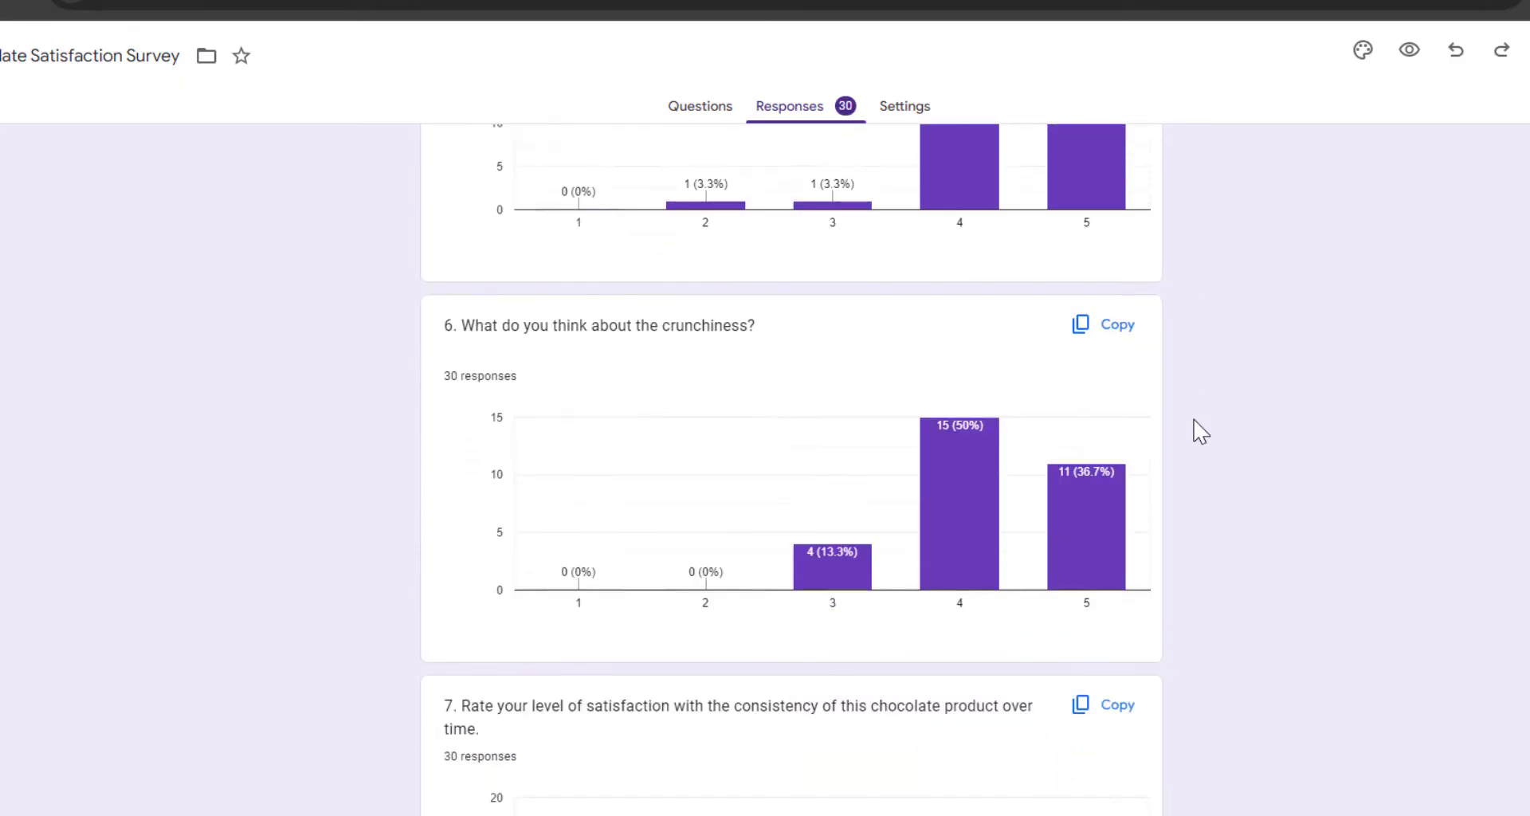
{"action": "scroll", "coordinate": [1201, 432], "scroll_direction": "down", "scroll_amount": 6}
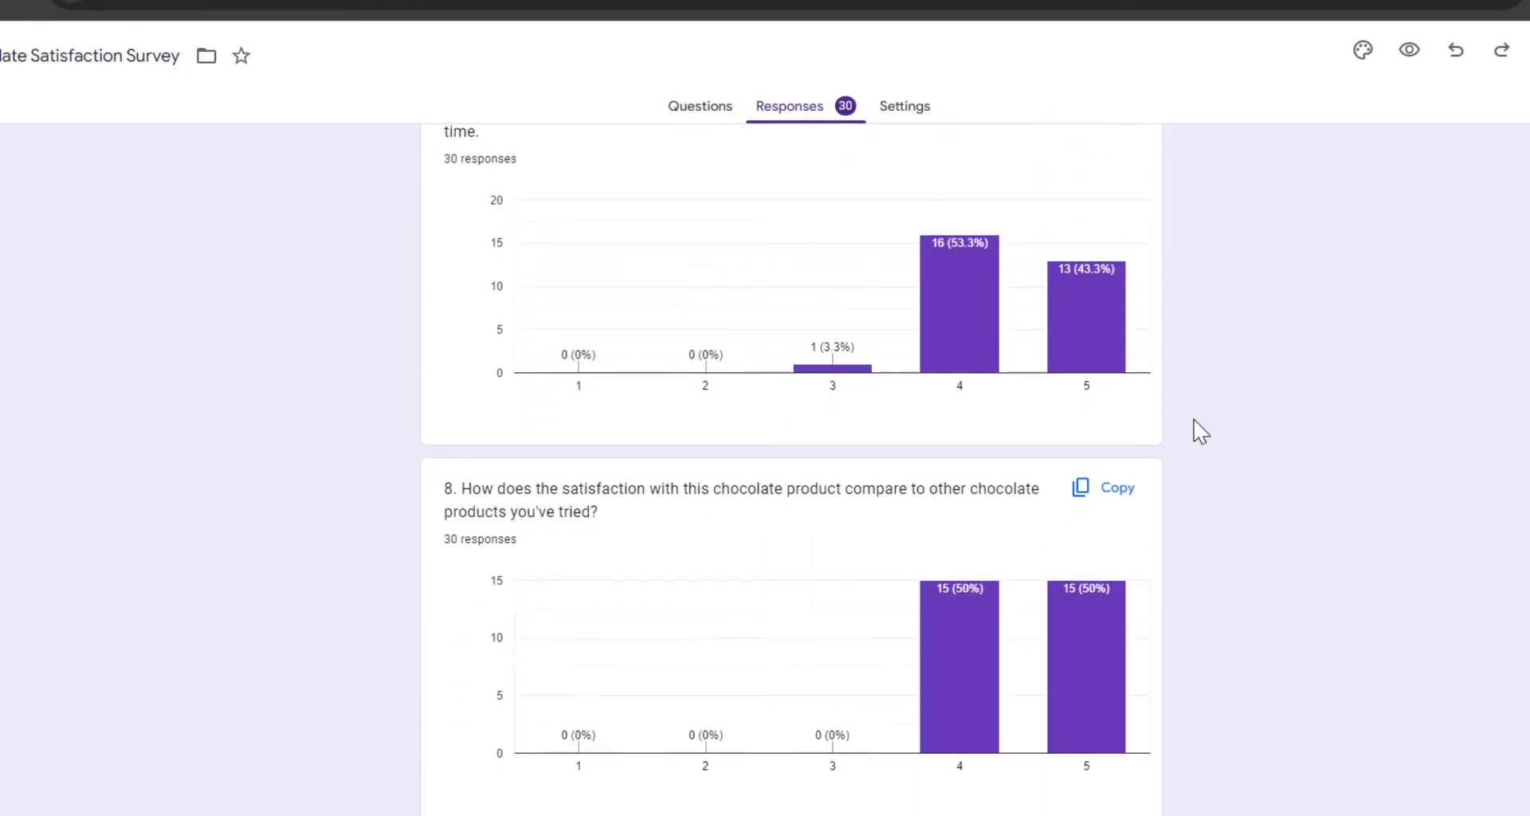
Open the survey's collected responses as a spreadsheet in Google Sheets
{"action": "scroll", "coordinate": [1201, 431], "scroll_direction": "up", "scroll_amount": 13}
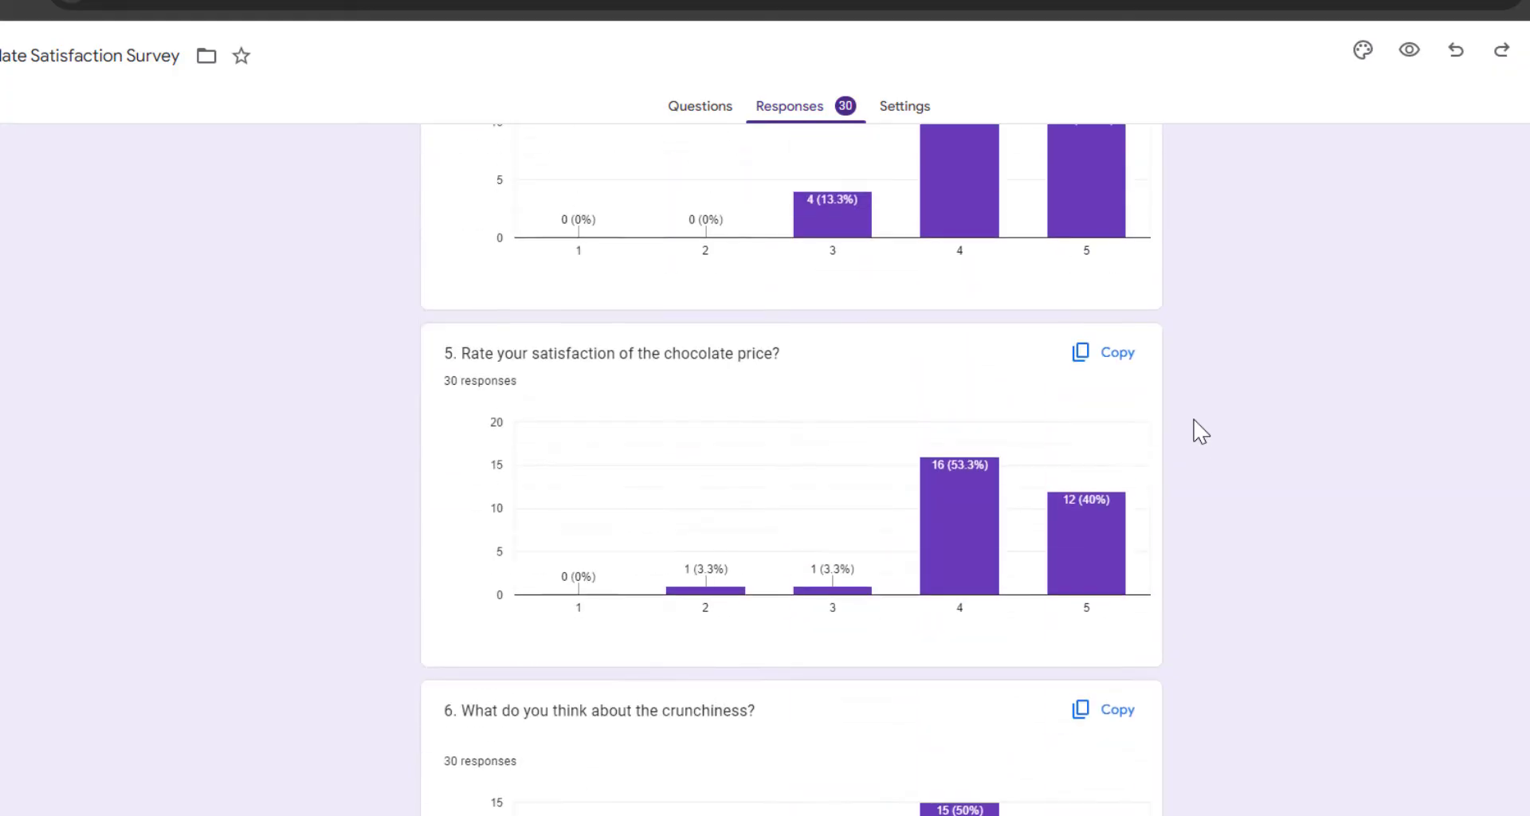
{"action": "scroll", "coordinate": [1202, 431], "scroll_direction": "up", "scroll_amount": 13}
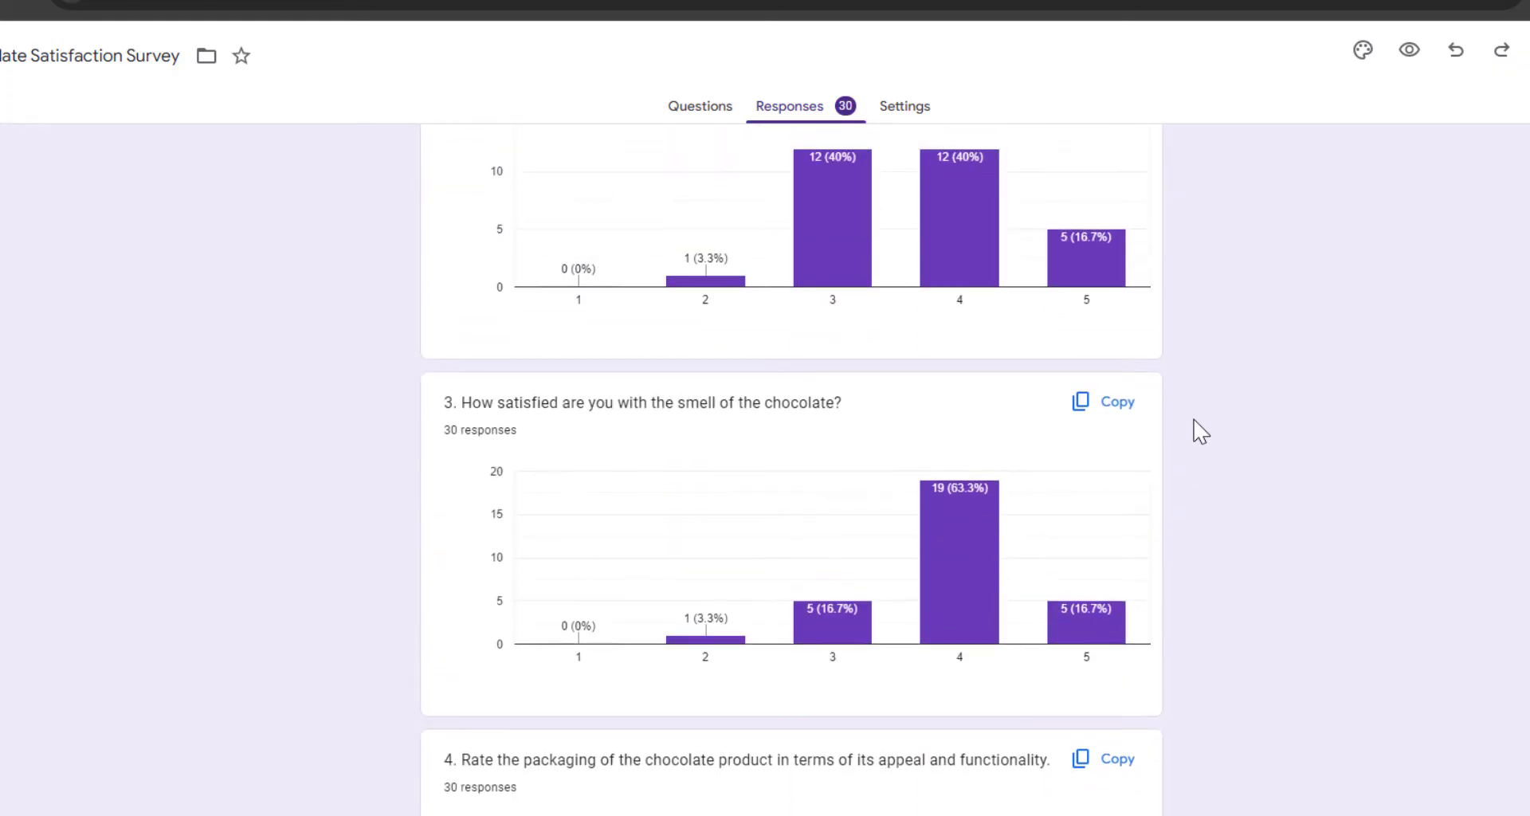
{"action": "scroll", "coordinate": [1201, 431], "scroll_direction": "up", "scroll_amount": 20}
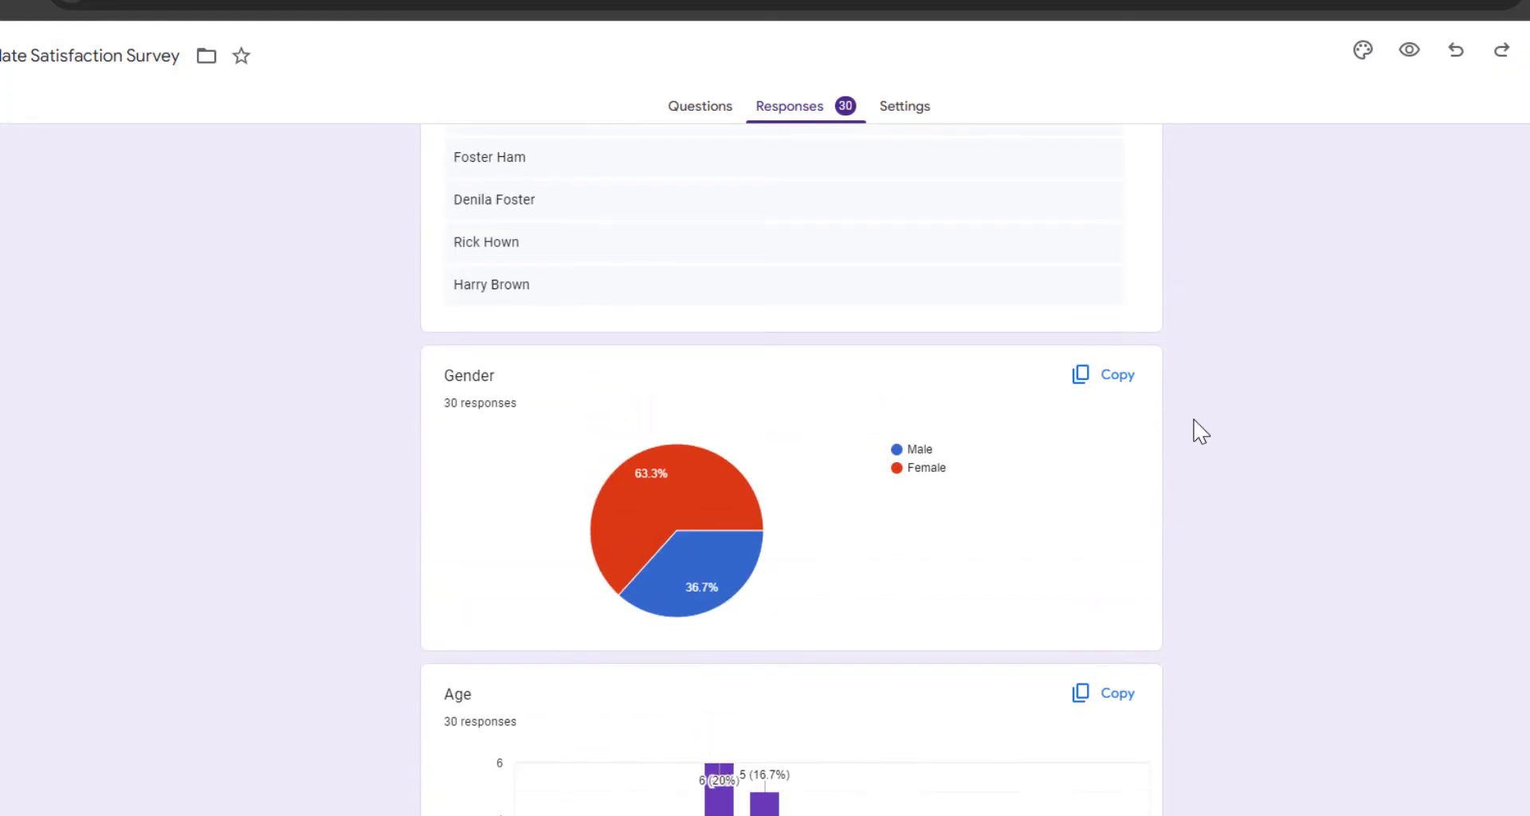
{"action": "scroll", "coordinate": [1201, 432], "scroll_direction": "up", "scroll_amount": 1}
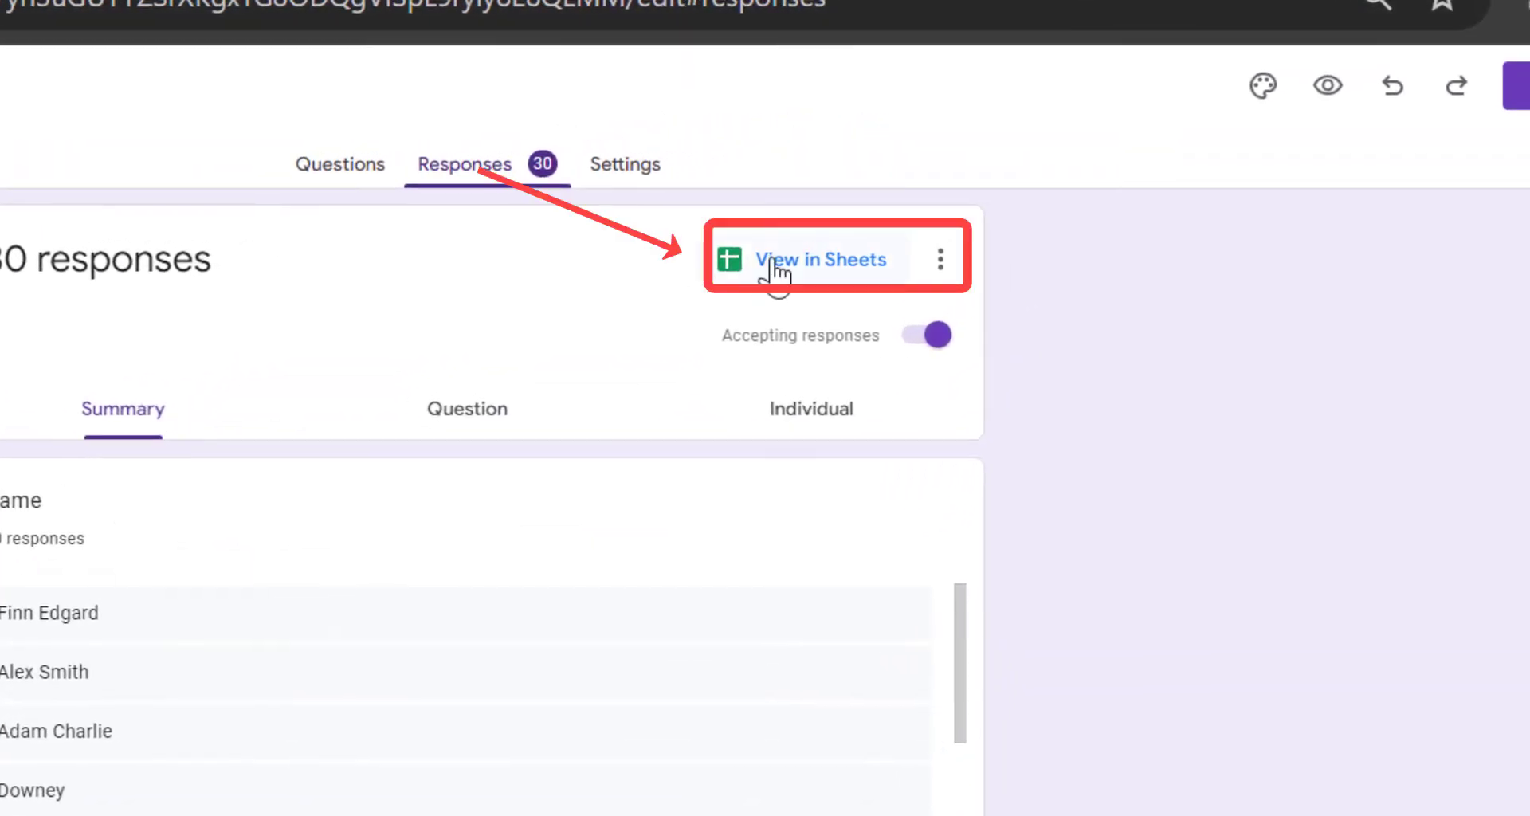
{"action": "left_click", "coordinate": [832, 270]}
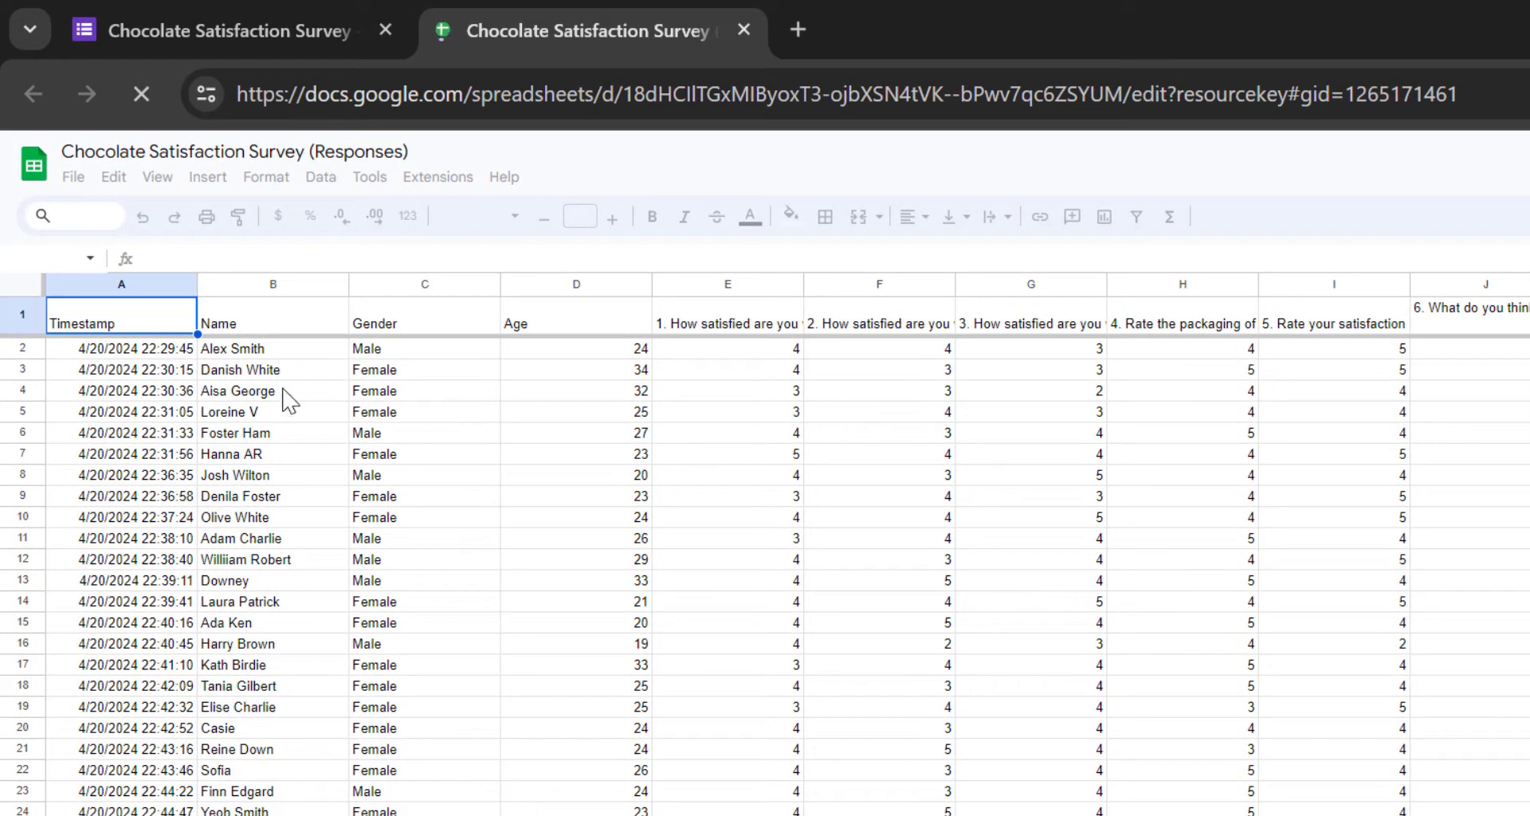
Look through the response sheet's header row, covering name, gender, age and the eight chocolate rating questions
{"action": "left_click", "coordinate": [295, 330]}
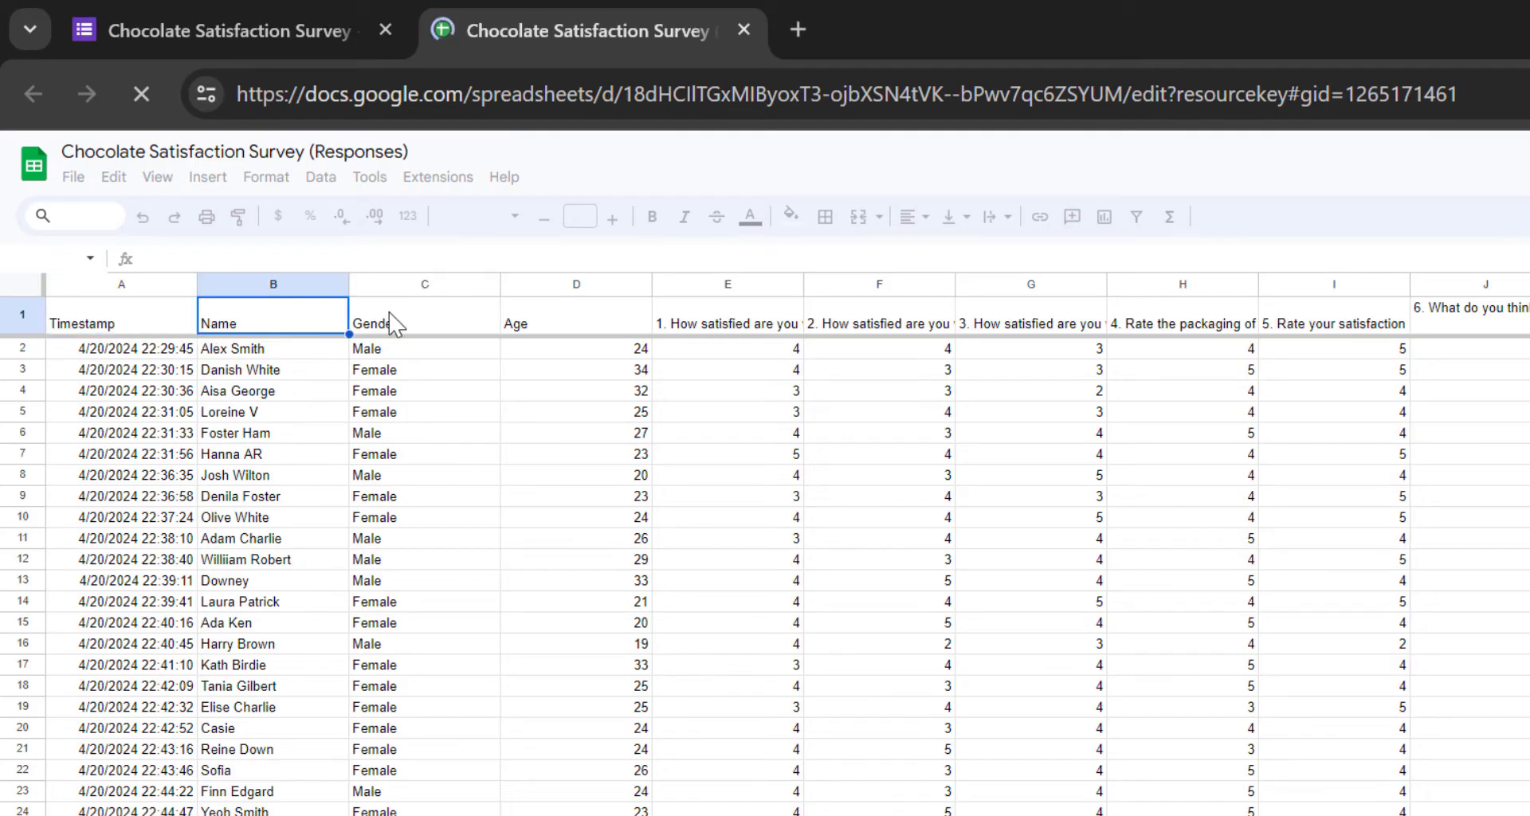
{"action": "left_click", "coordinate": [431, 331]}
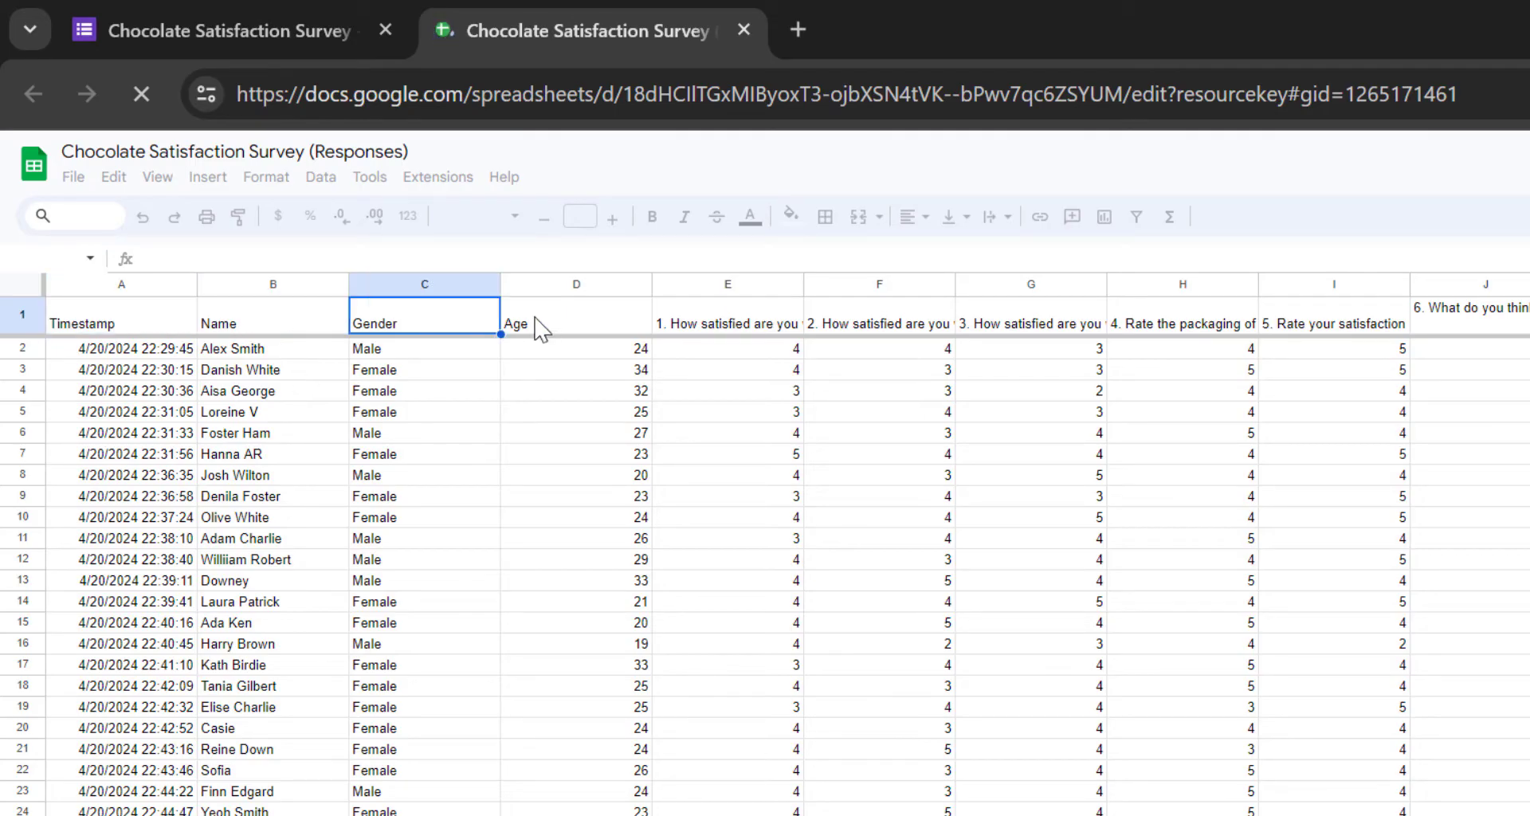
{"action": "left_click", "coordinate": [562, 327]}
{"action": "left_click", "coordinate": [734, 327]}
{"action": "key", "text": "Left"}
{"action": "key", "text": "Right"}
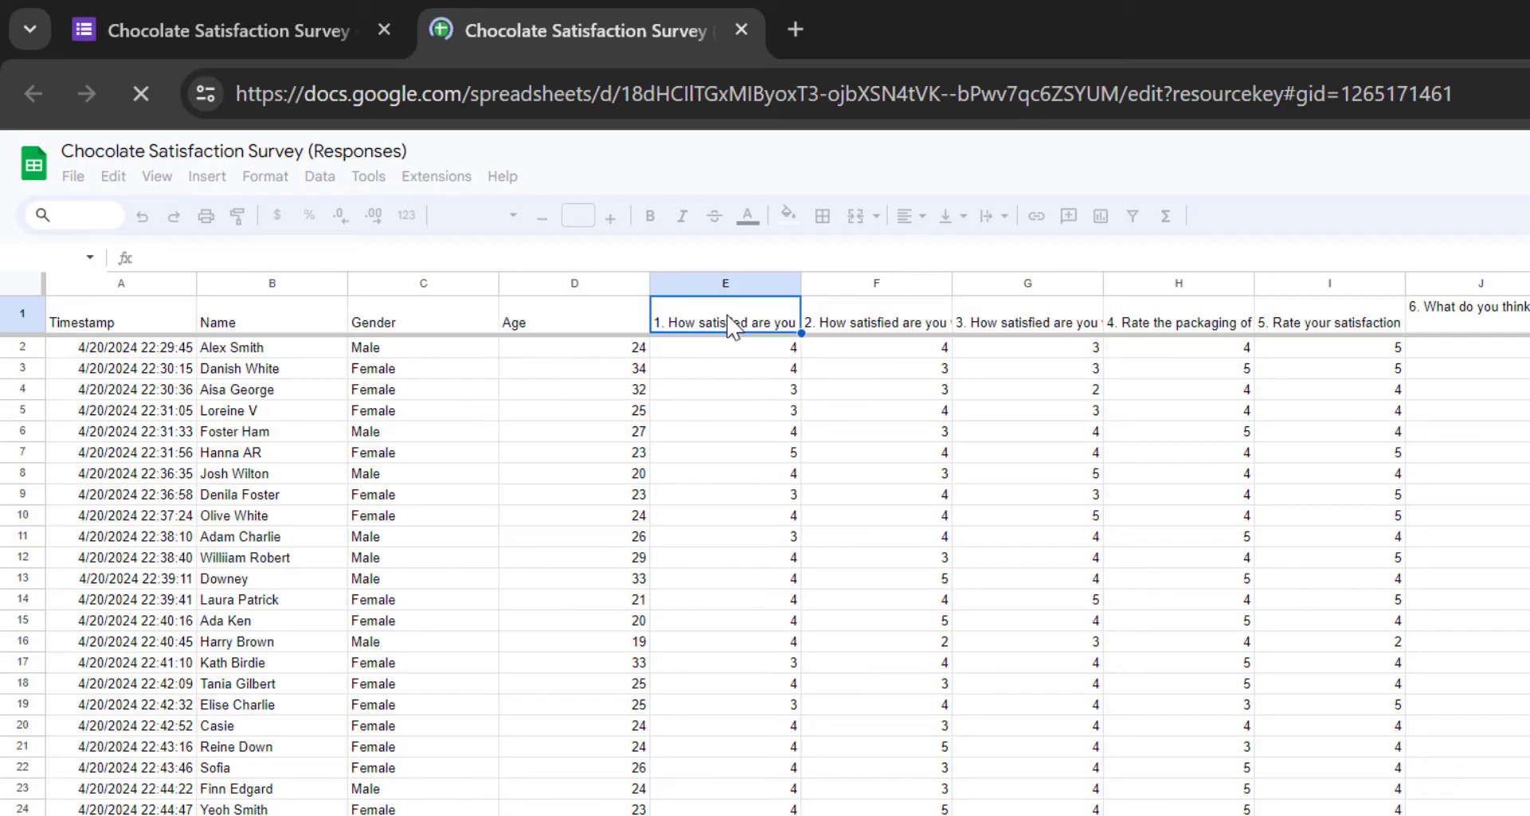
{"action": "key", "text": "Right"}
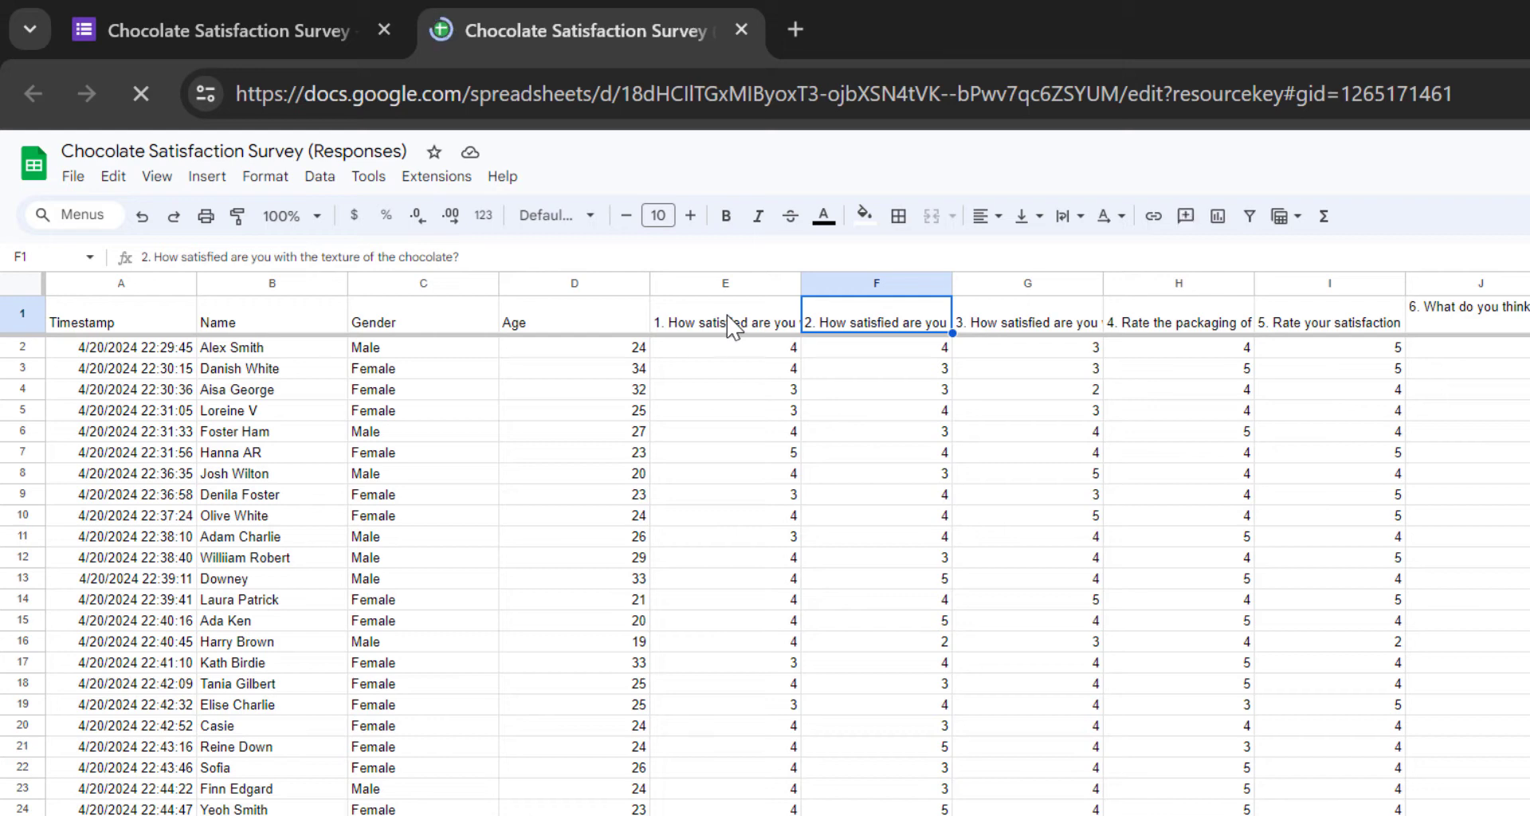
{"action": "key", "text": "Right"}
{"action": "key", "text": "Right"}
{"action": "key", "text": "Right"}
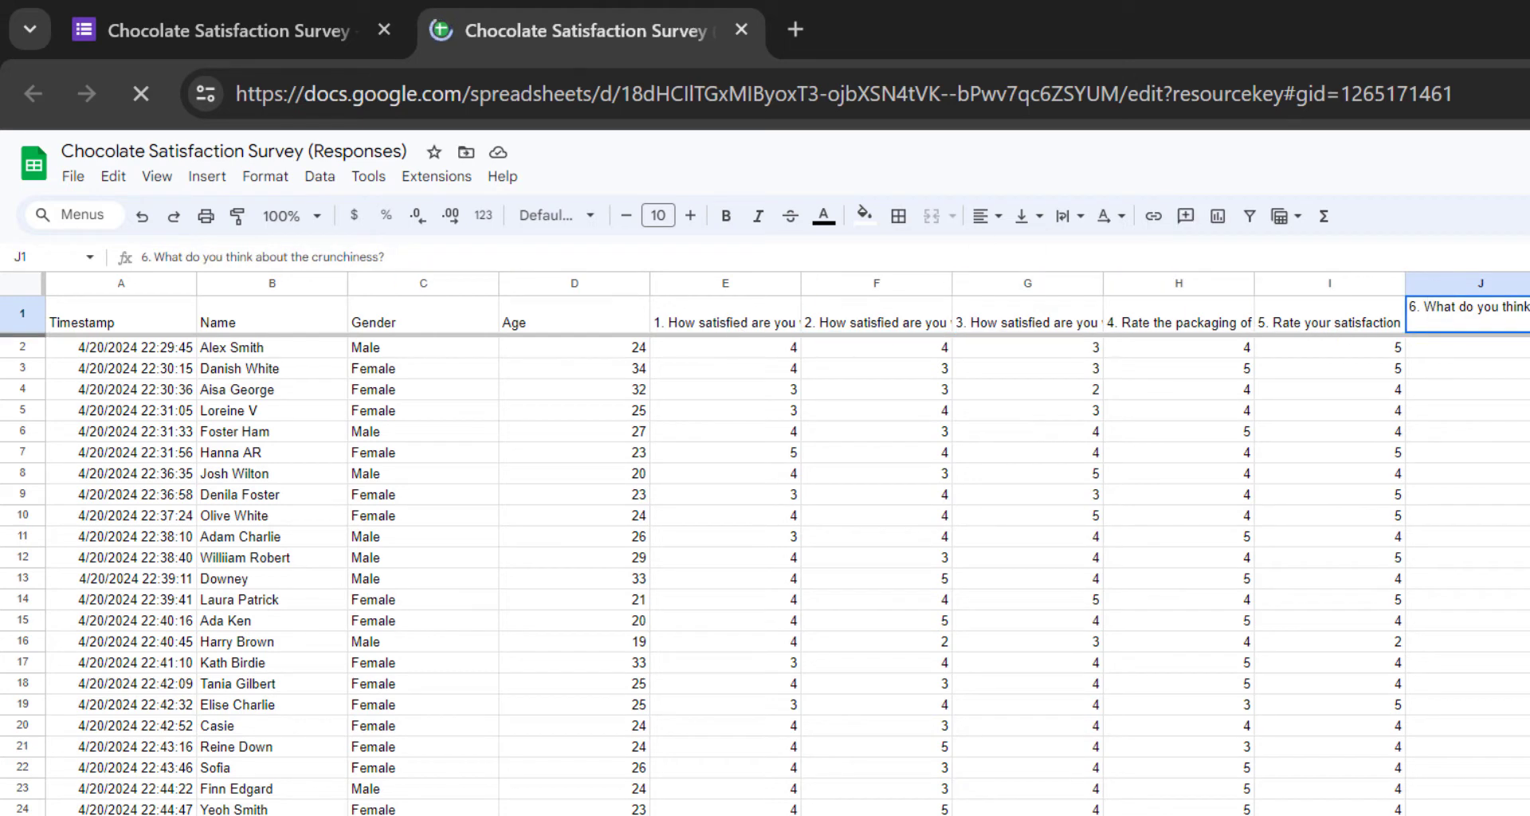
{"action": "key", "text": "Right"}
{"action": "key", "text": "Right"}
{"action": "key", "text": "Right"}
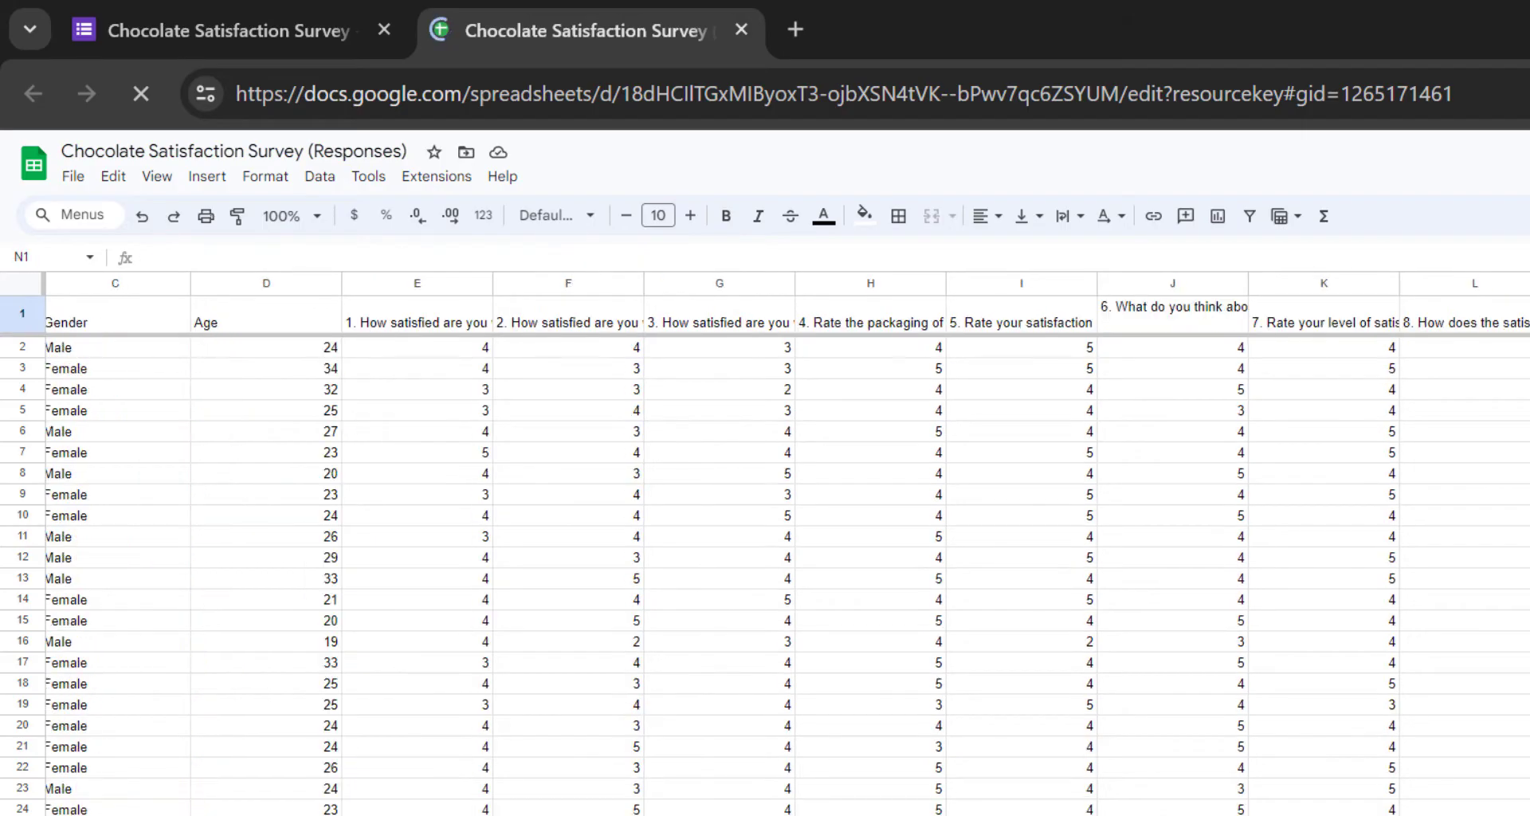
{"action": "key", "text": "Left"}
{"action": "key", "text": "Left"}
{"action": "key", "text": "Home"}
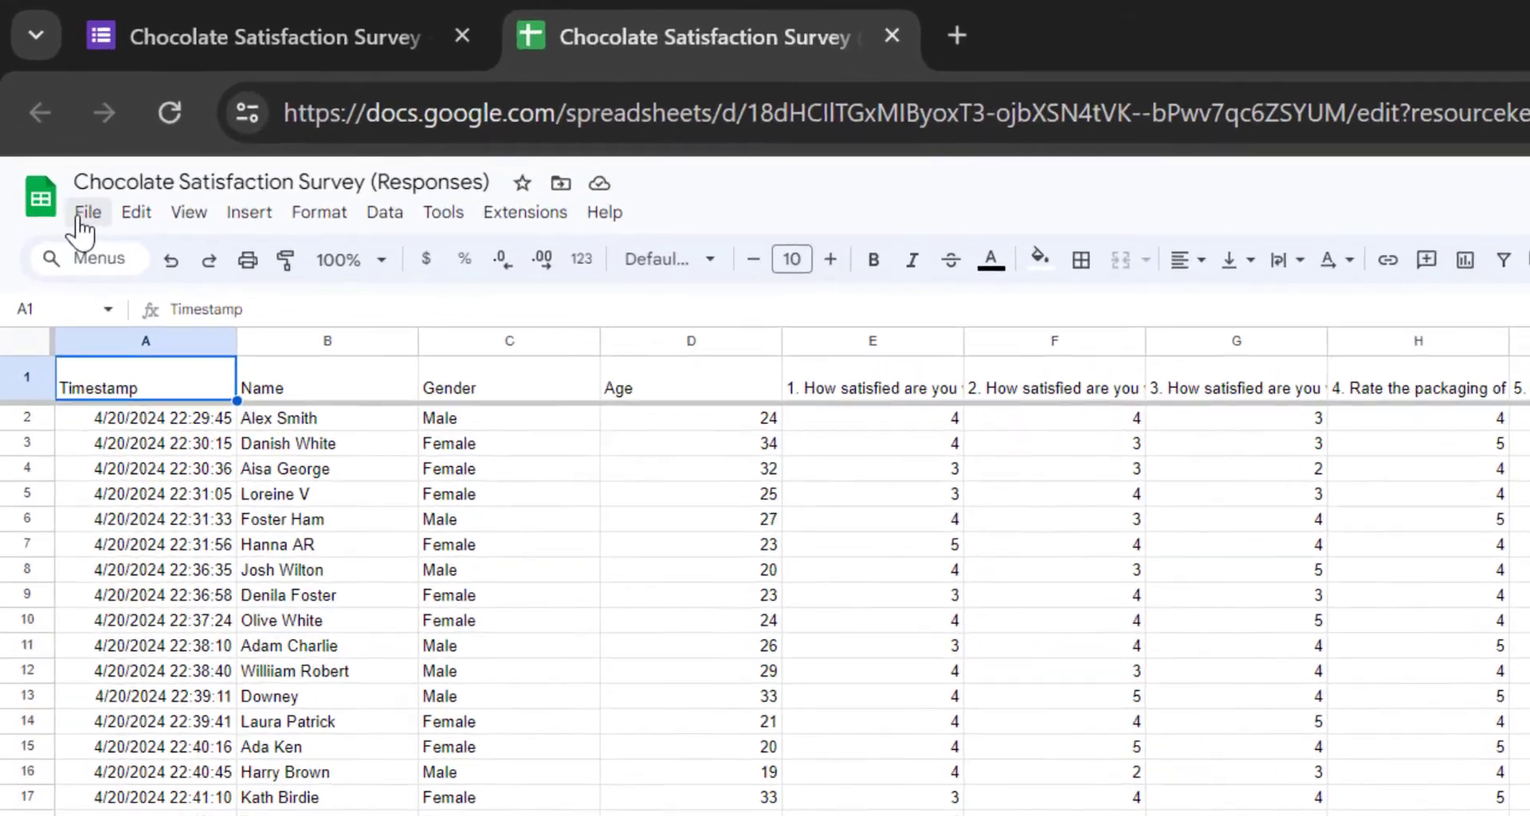
Download the survey responses spreadsheet as a Microsoft Excel (.xlsx) file
{"action": "left_click", "coordinate": [90, 220]}
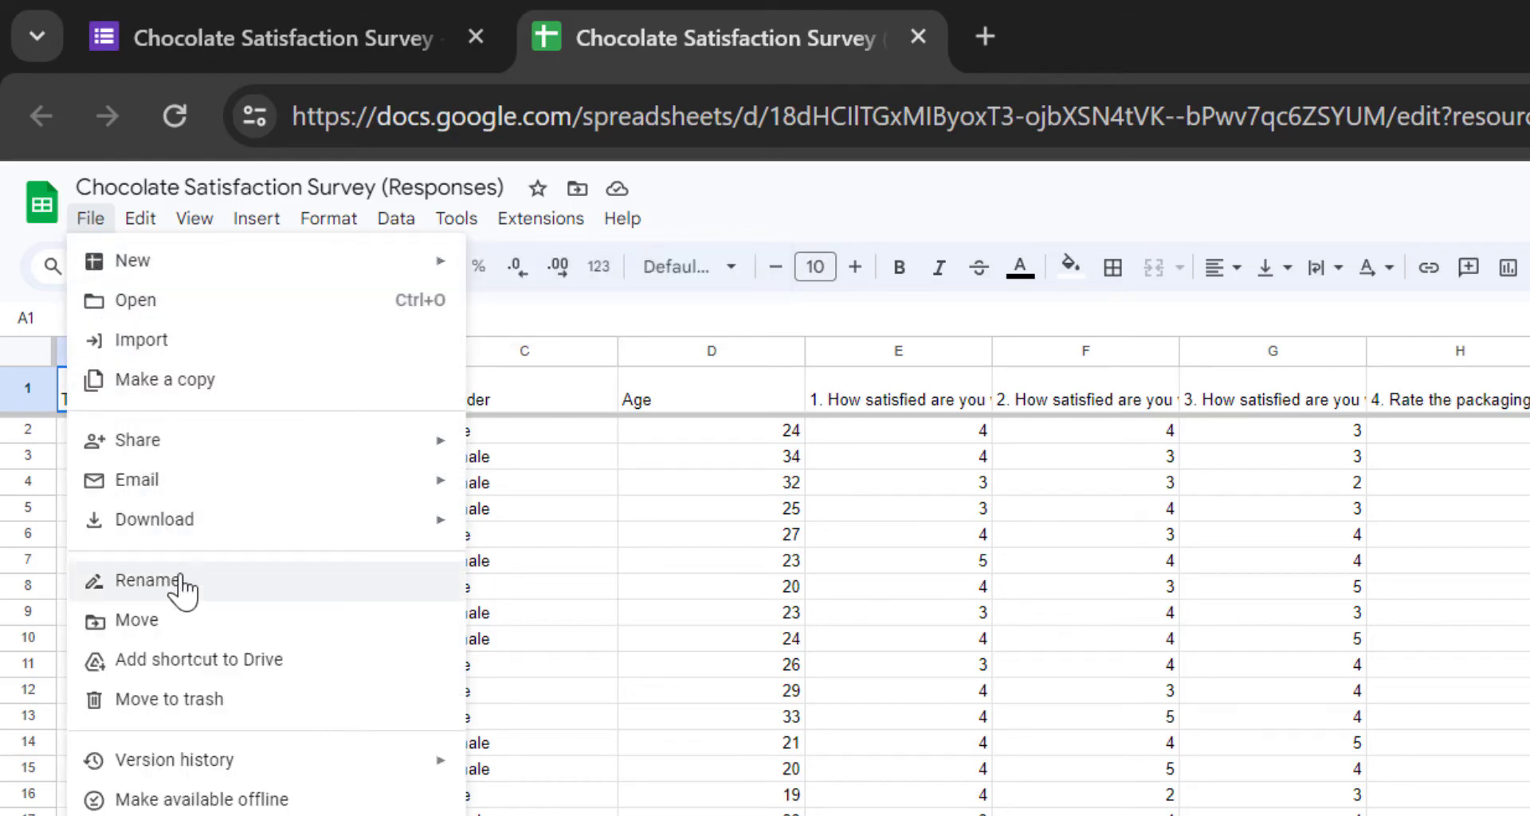
{"action": "mouse_move", "coordinate": [210, 530]}
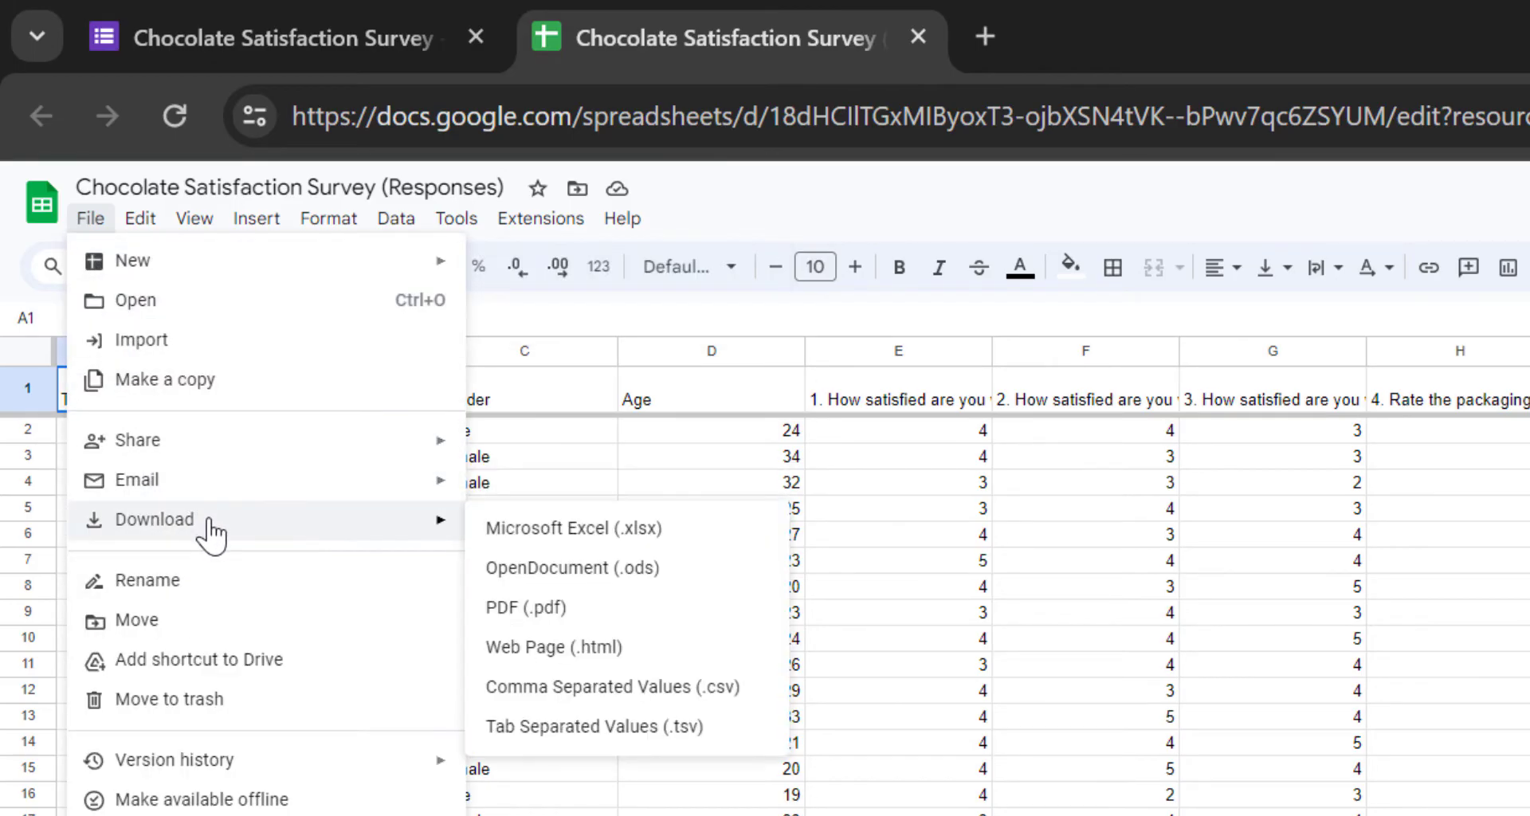
{"action": "left_click", "coordinate": [632, 526]}
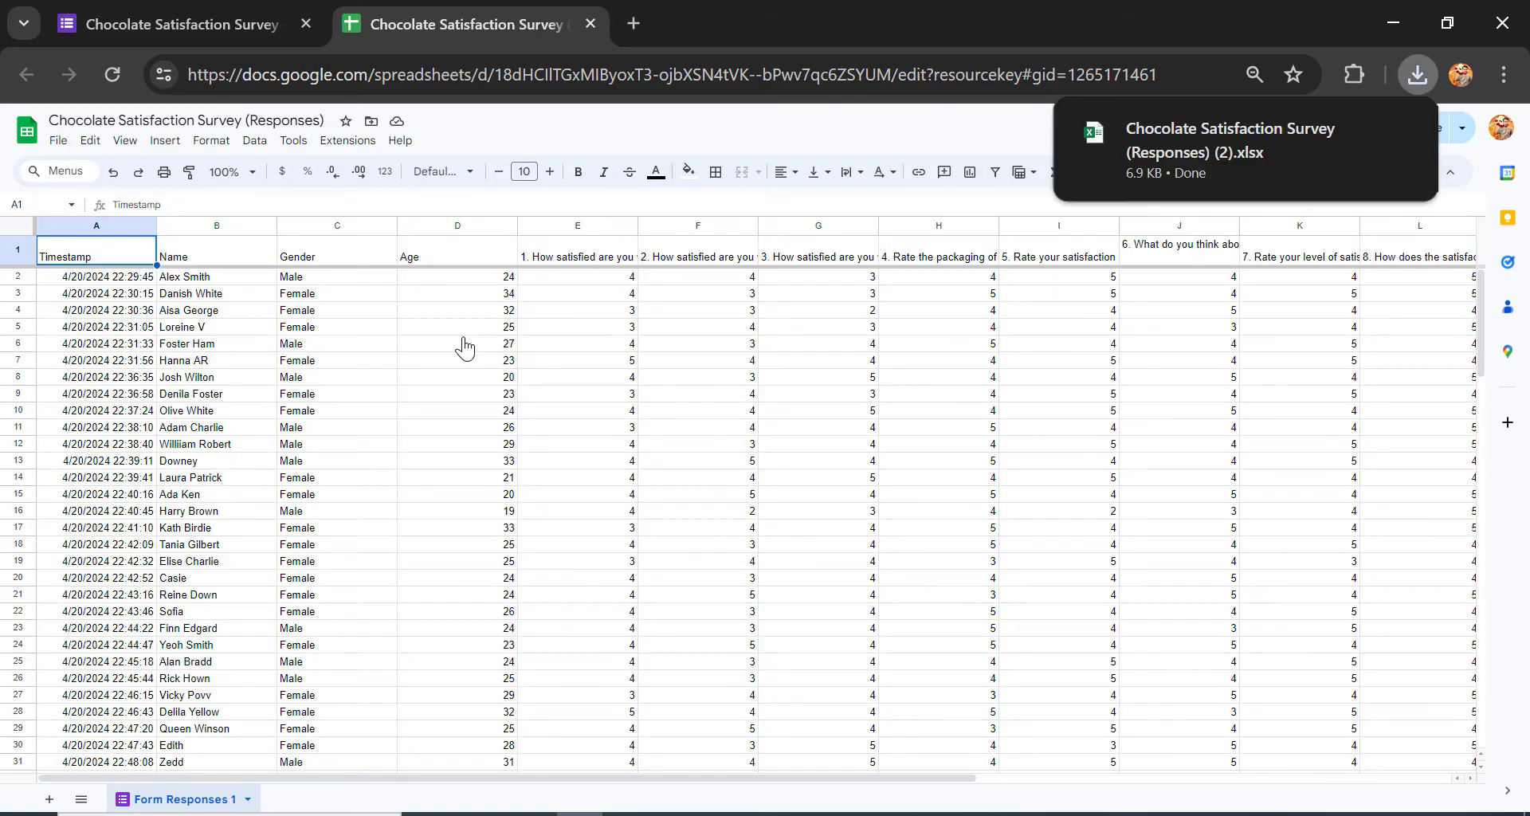
Open the downloaded Chocolate Satisfaction Survey (Responses) (2).xlsx in Excel and enable editing
{"action": "mouse_move", "coordinate": [1160, 169]}
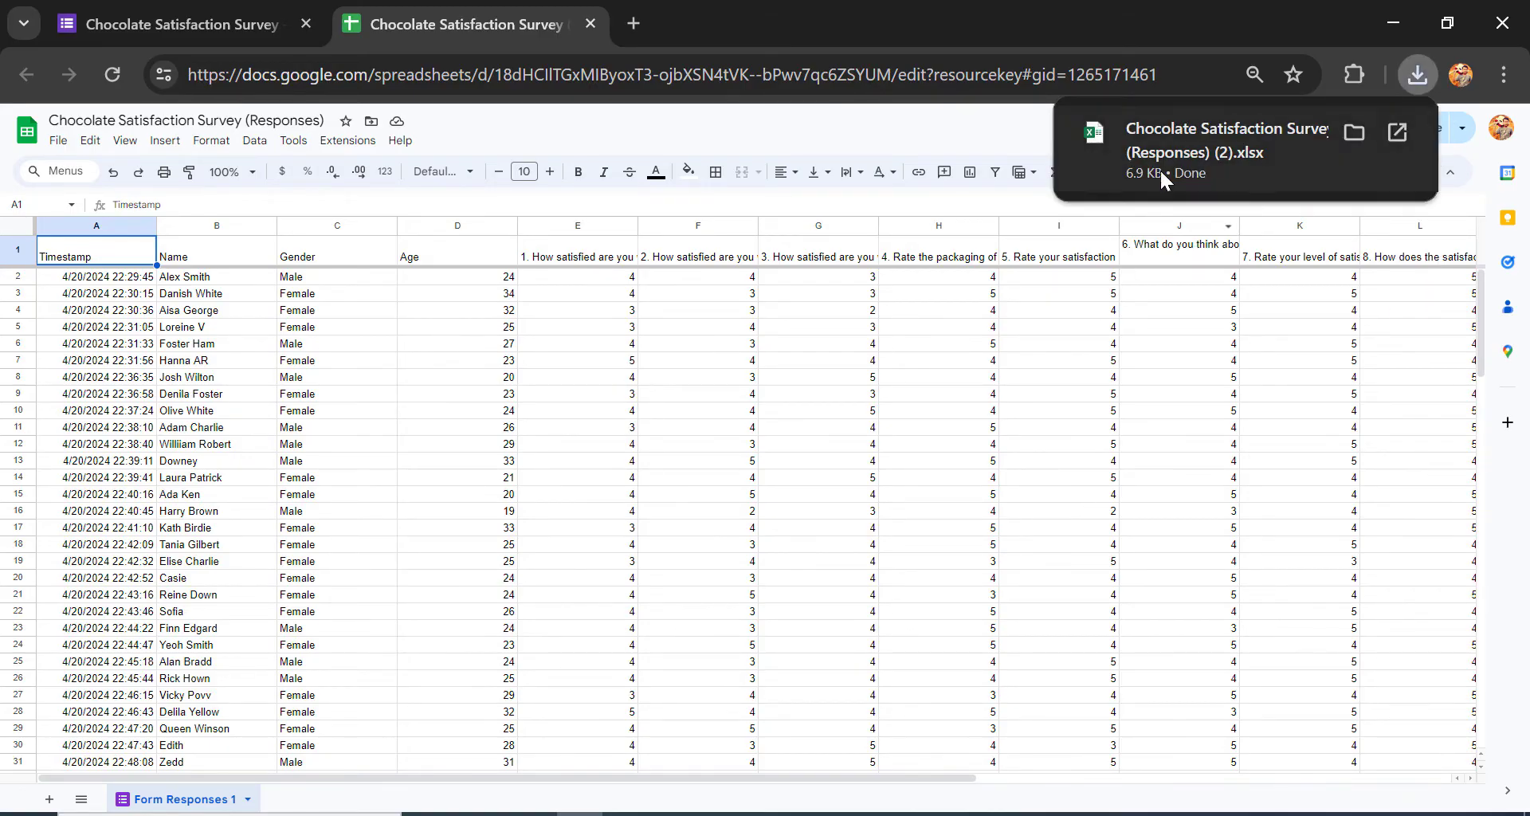
{"action": "left_click", "coordinate": [1271, 166]}
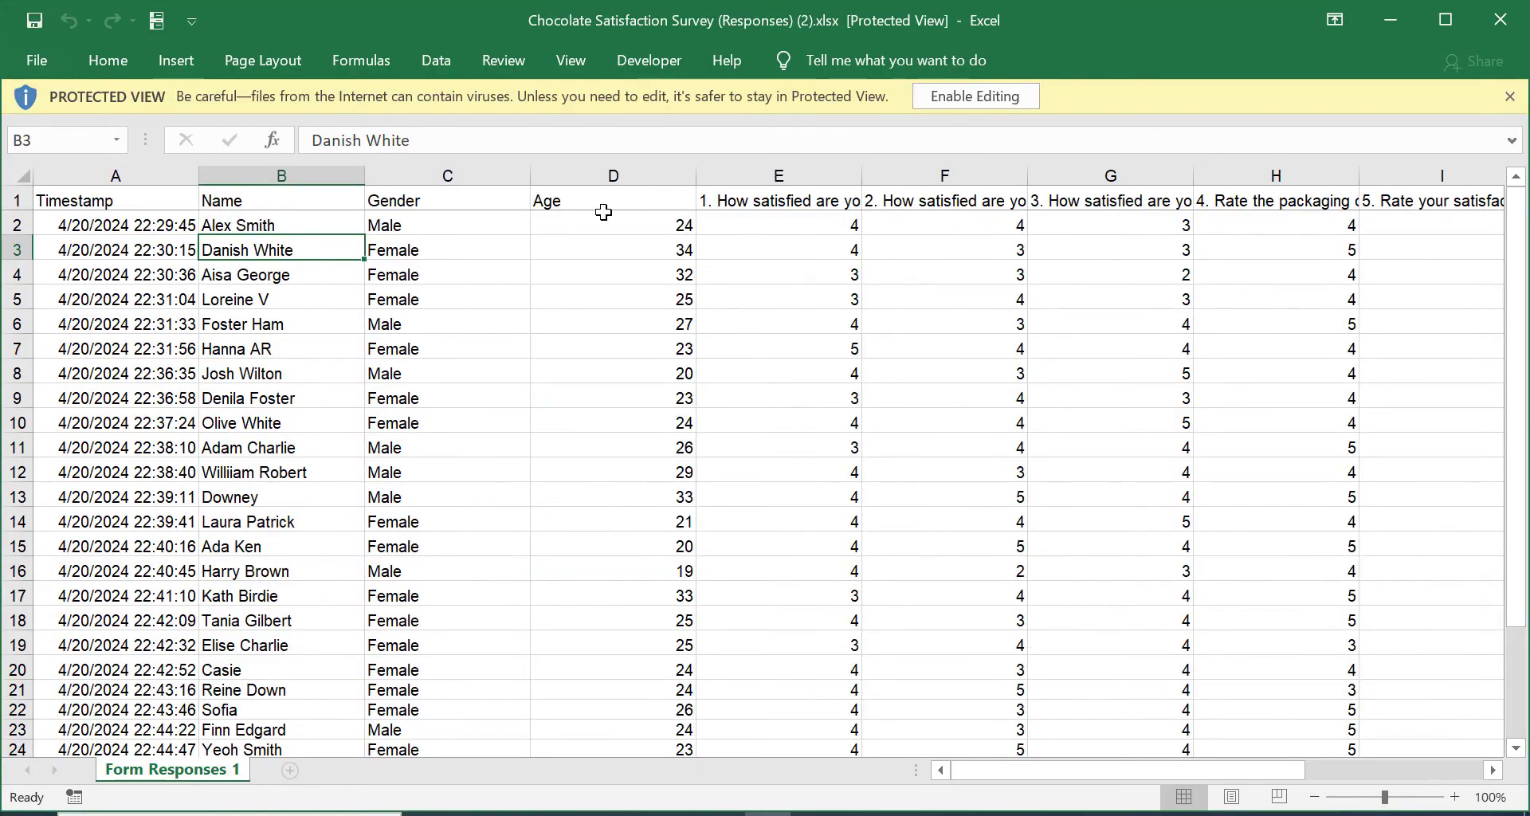
{"action": "left_click", "coordinate": [990, 97]}
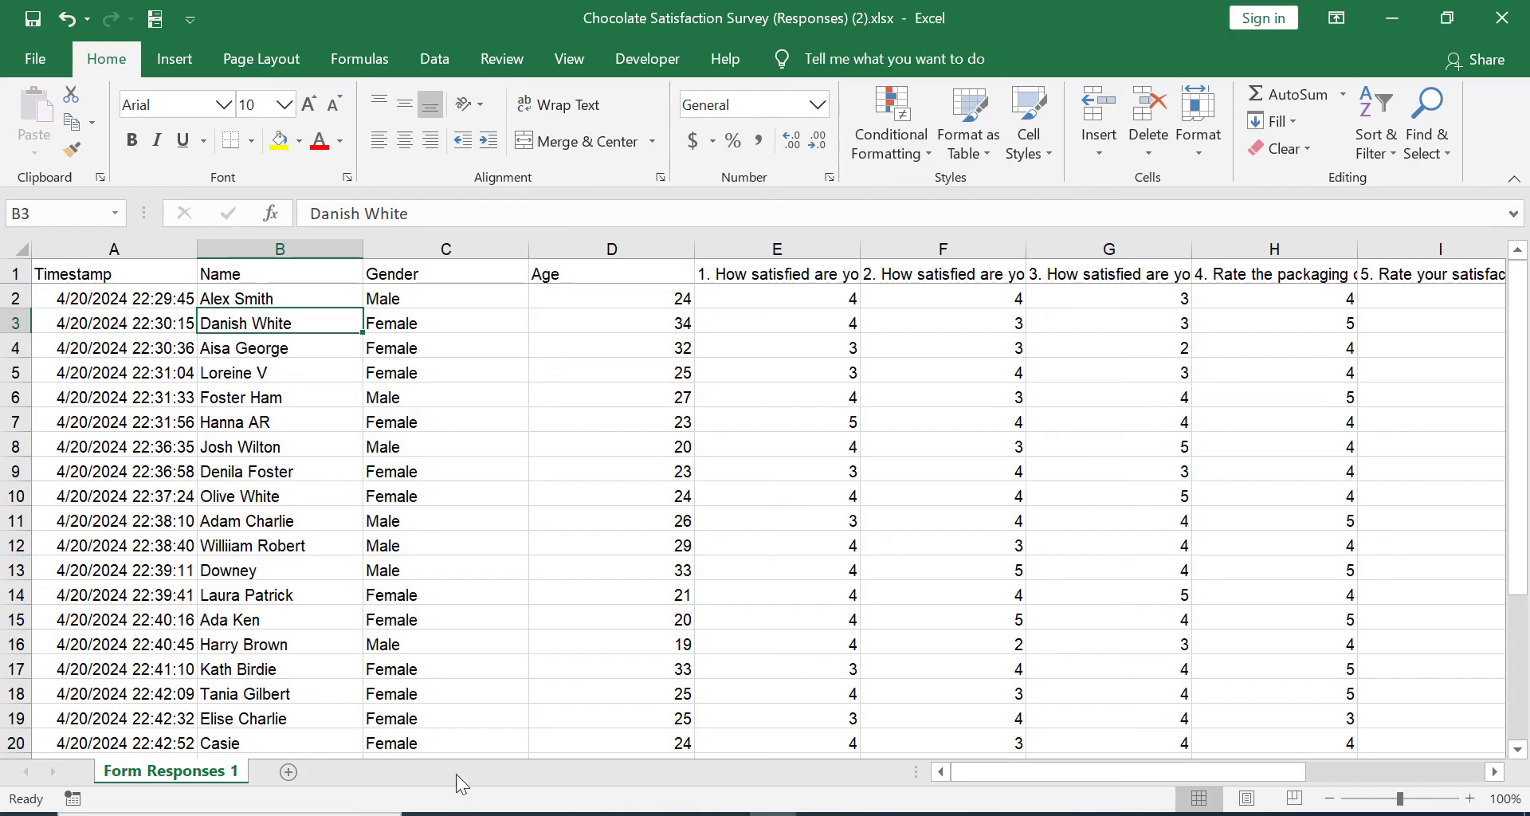
Read the full text of the eight rating question headers in row 1, columns E to L
{"action": "left_click_drag", "start_coordinate": [1030, 772], "coordinate": [973, 768]}
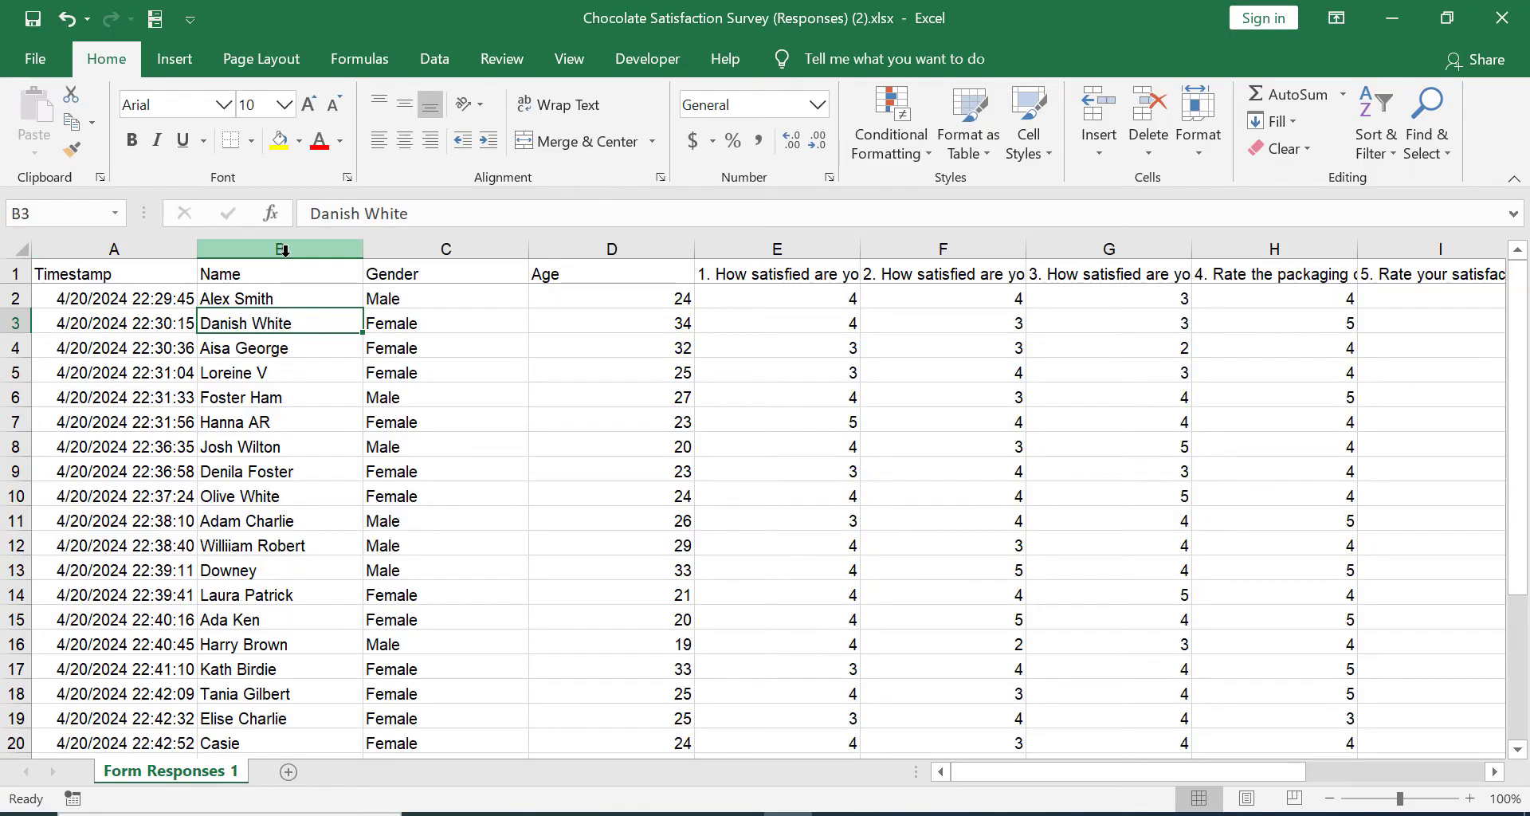
{"action": "left_click", "coordinate": [768, 276]}
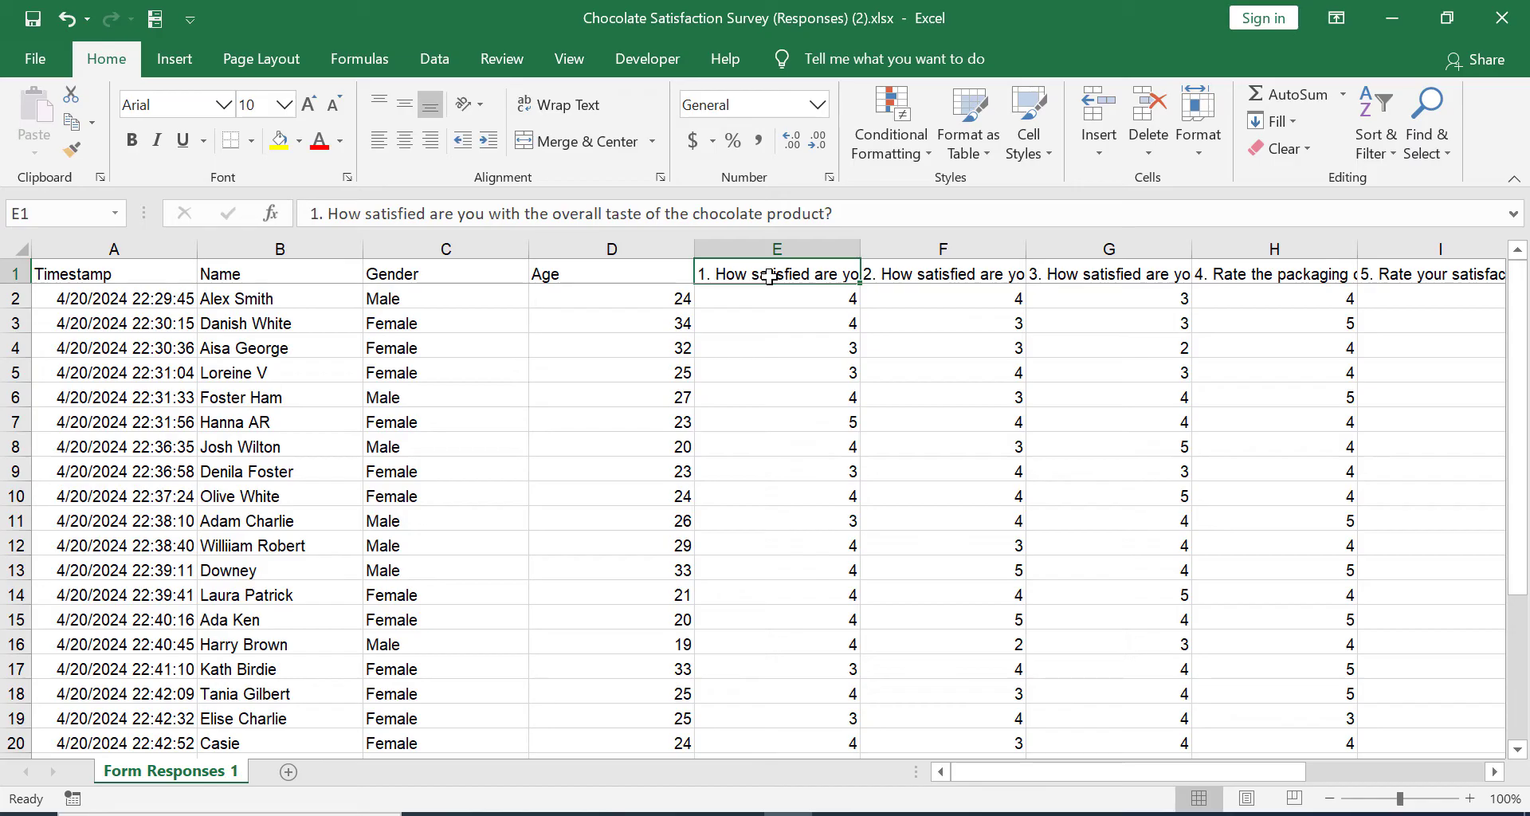
{"action": "key", "text": "Right"}
{"action": "key", "text": "Right"}
{"action": "key", "text": "Right"}
{"action": "key", "text": "Right"}
{"action": "key", "text": "Right"}
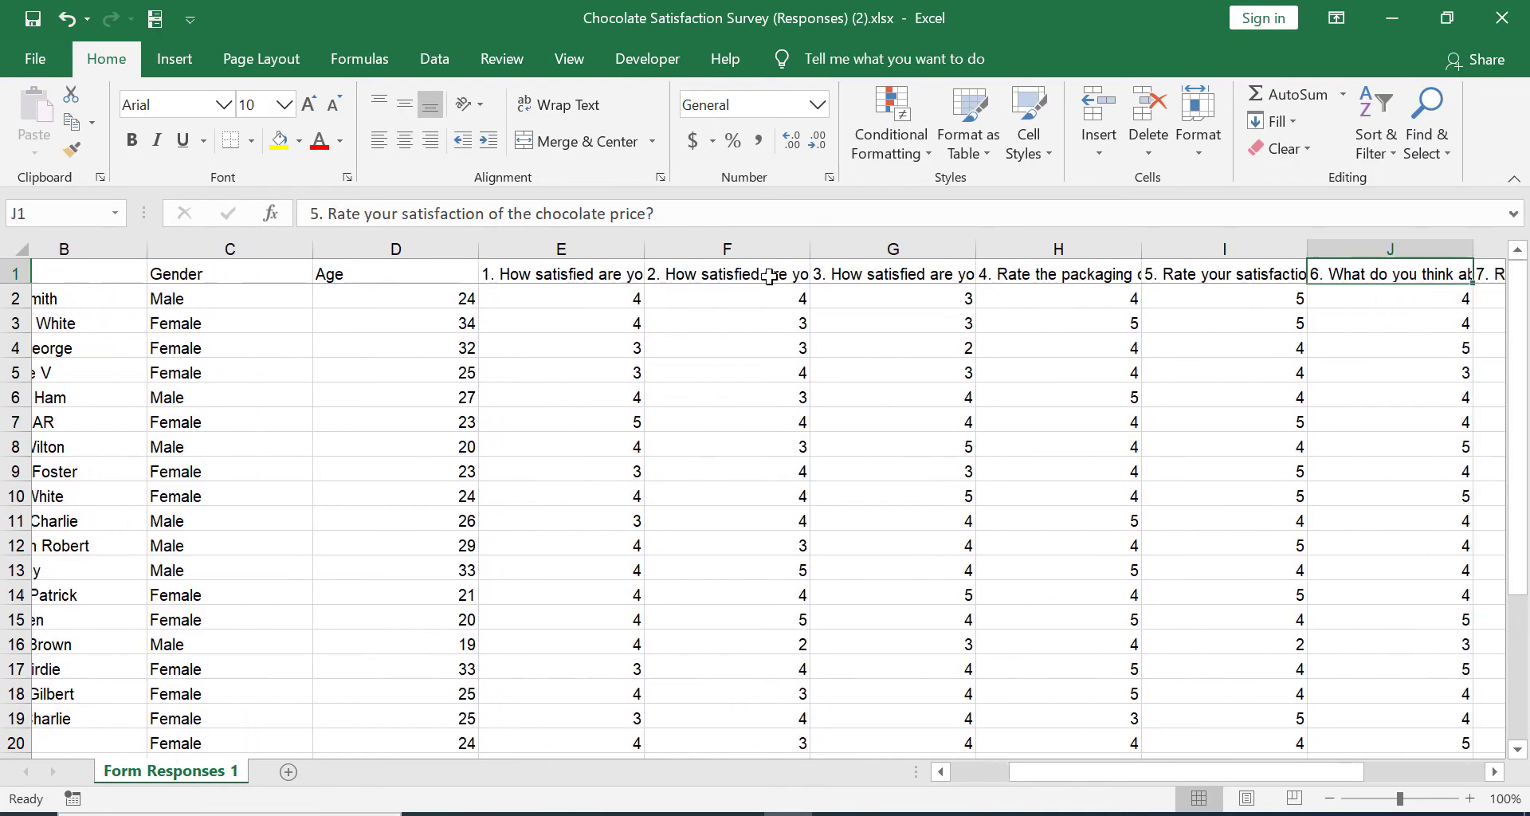
{"action": "key", "text": "Right"}
{"action": "key", "text": "Right"}
{"action": "key", "text": "Right"}
{"action": "key", "text": "Left"}
{"action": "key", "text": "Left"}
{"action": "key", "text": "Left"}
{"action": "key", "text": "Left"}
{"action": "key", "text": "Left"}
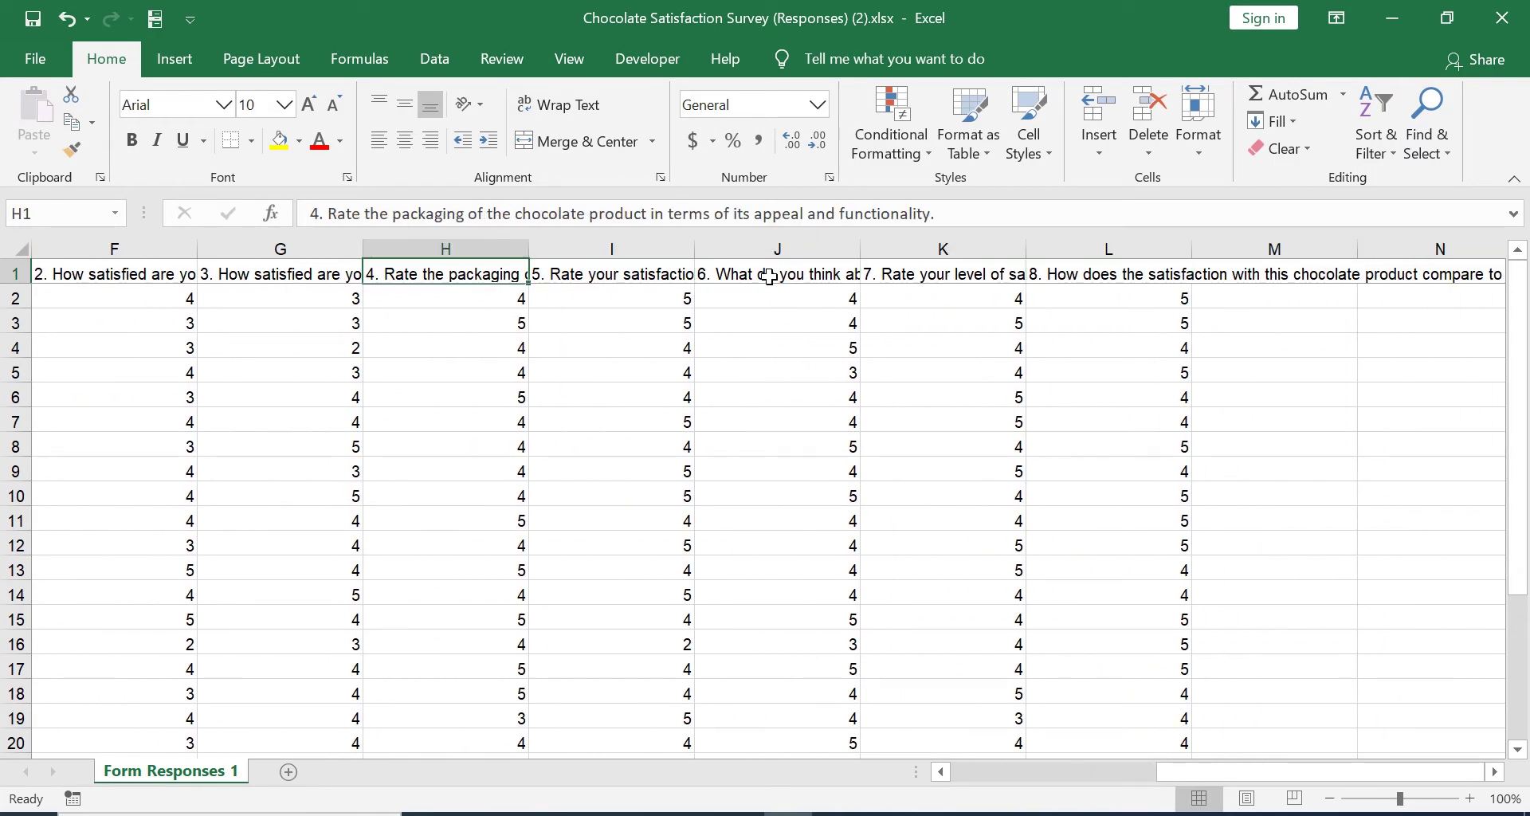
{"action": "key", "text": "Left"}
{"action": "key", "text": "Left"}
{"action": "key", "text": "Left"}
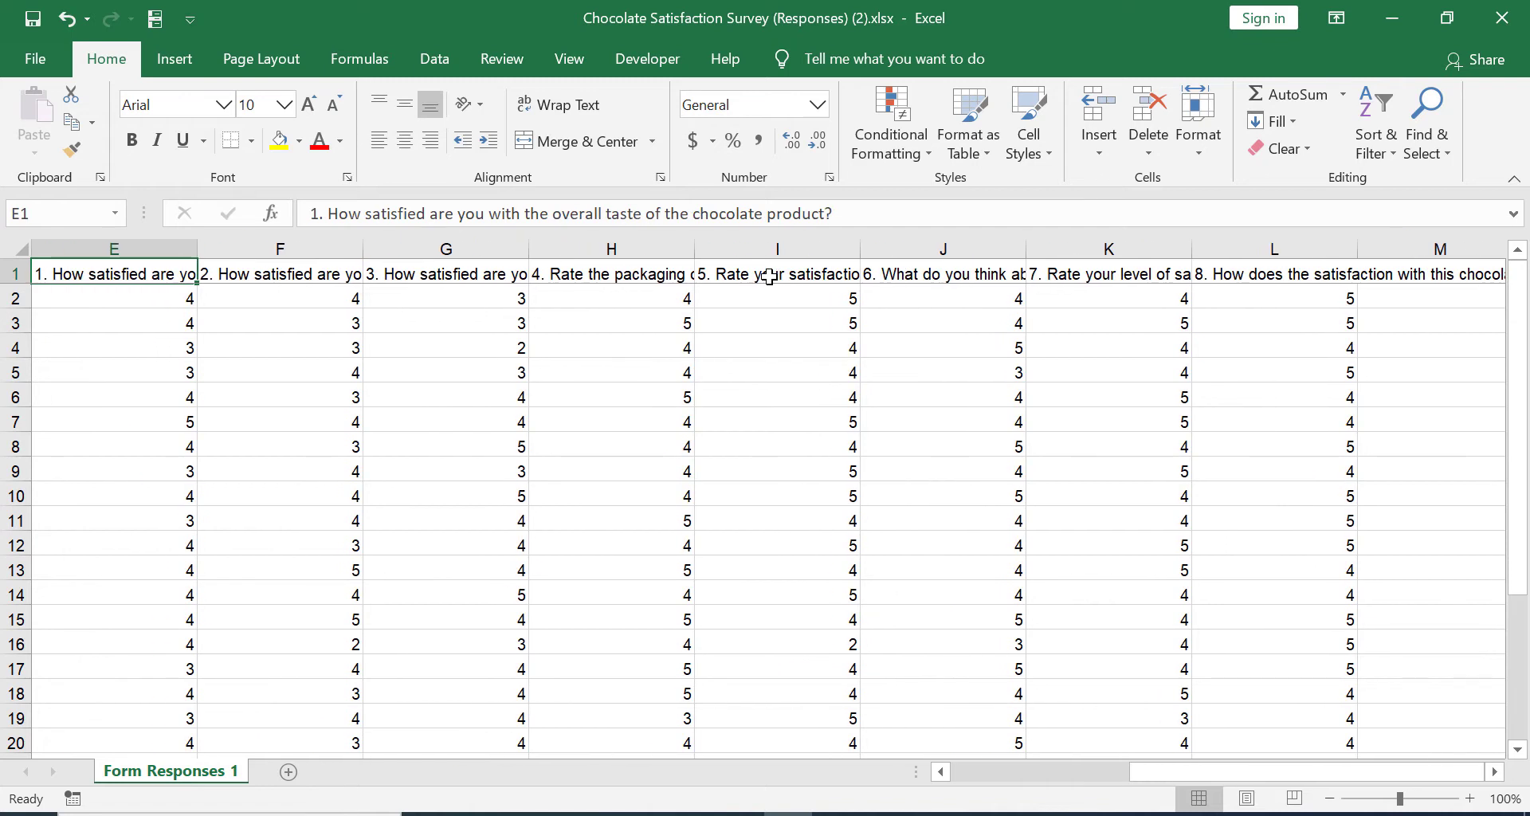
{"action": "key", "text": "Left"}
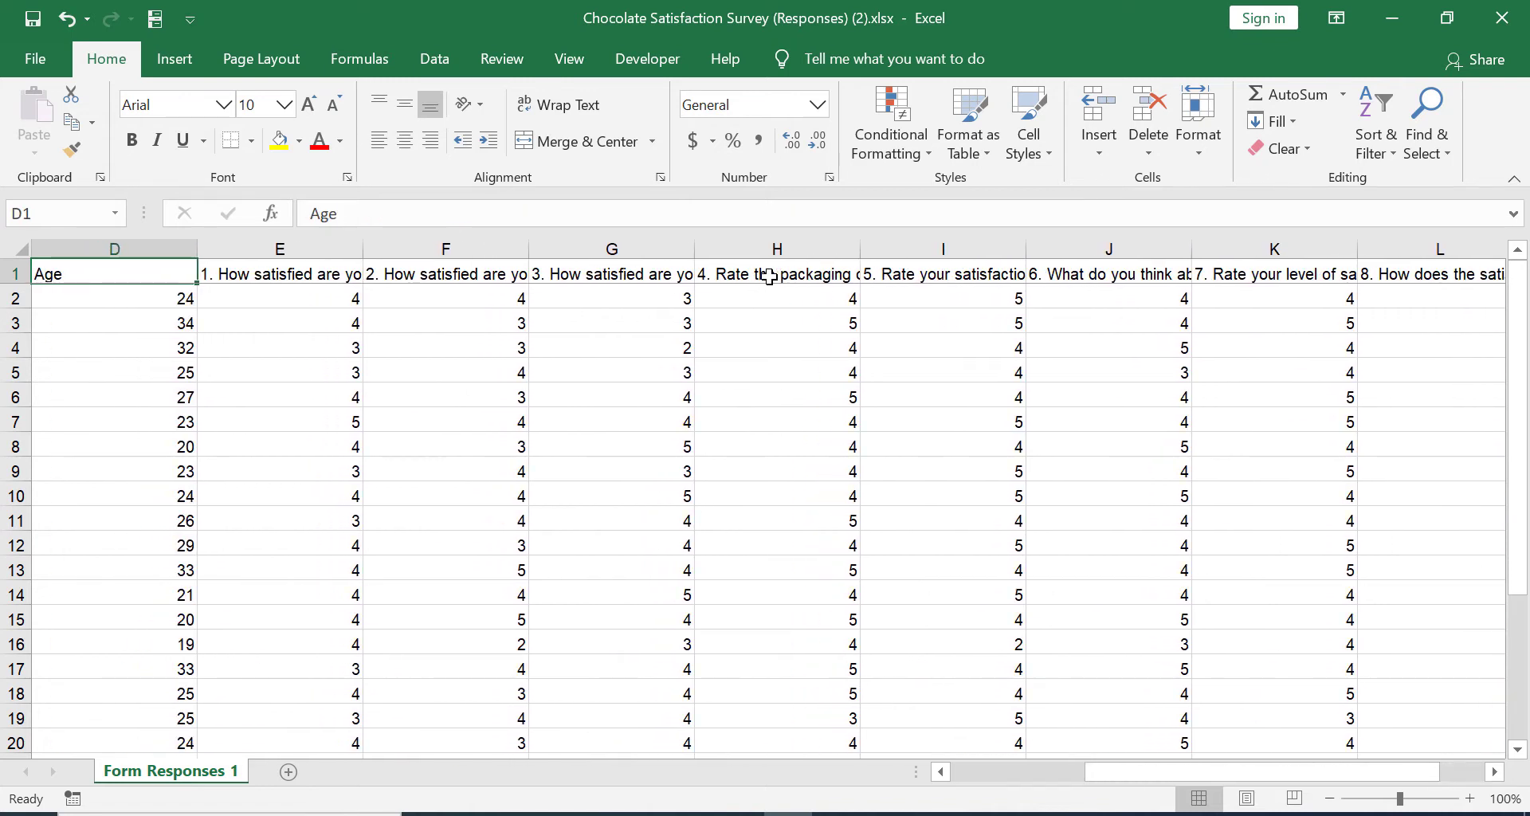
{"action": "key", "text": "Right"}
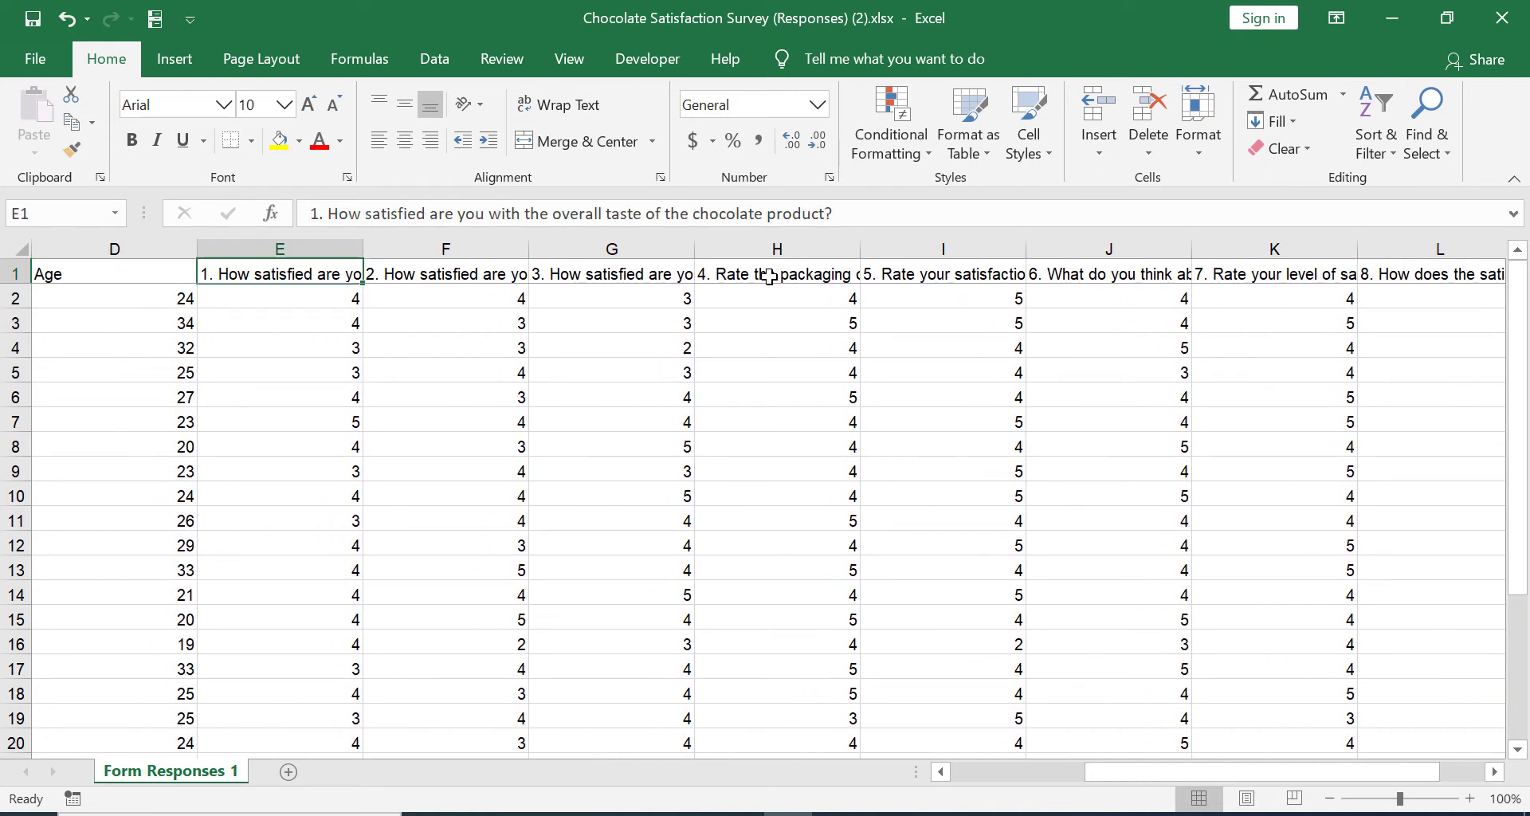
{"action": "key", "text": "Right"}
{"action": "key", "text": "Left"}
{"action": "key", "text": "Right"}
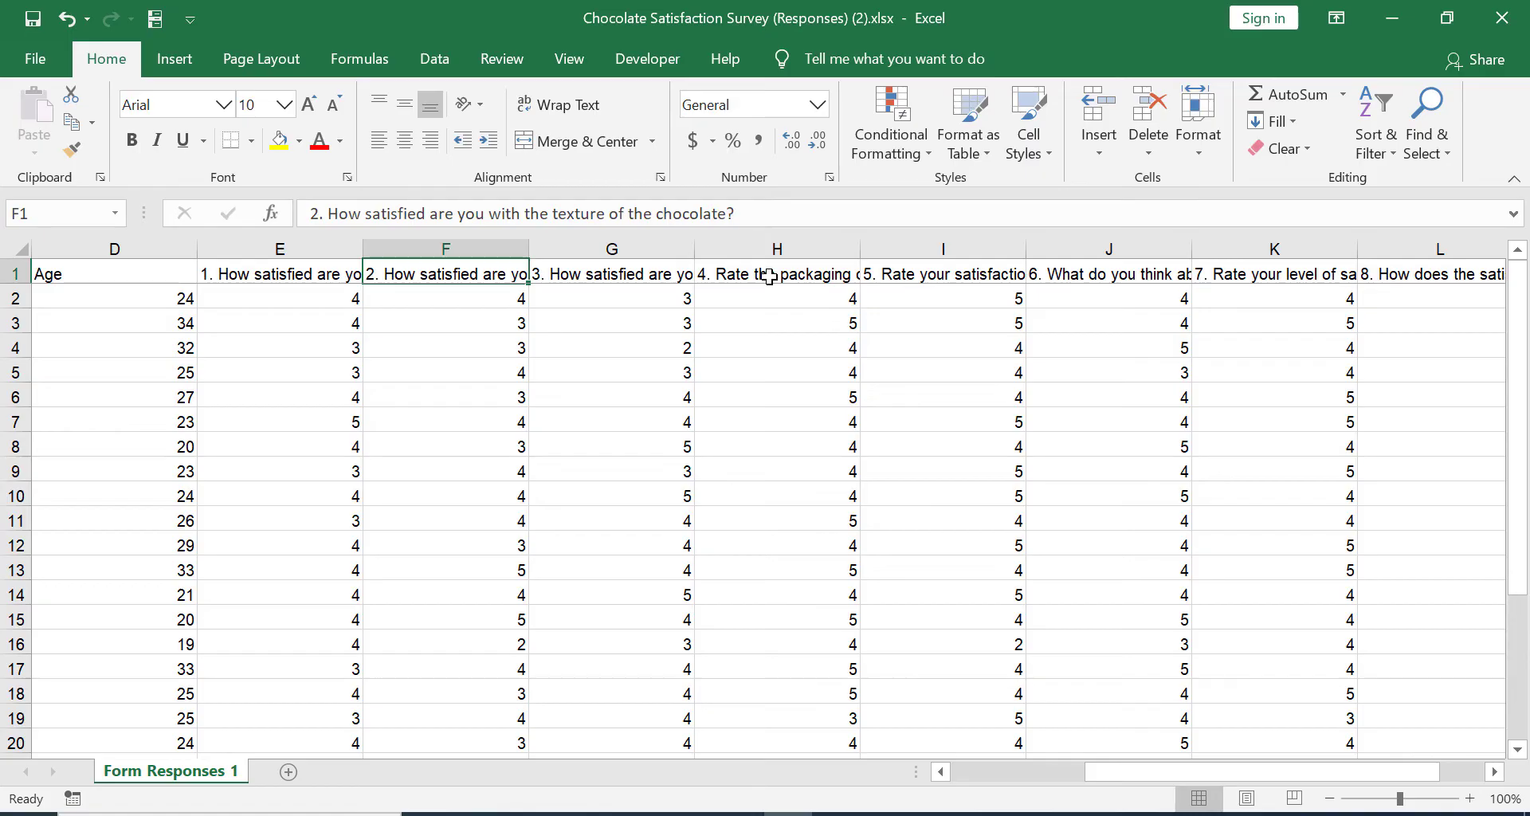
{"action": "key", "text": "Right"}
{"action": "key", "text": "Right"}
{"action": "key", "text": "Right"}
{"action": "key", "text": "Right"}
{"action": "key", "text": "Right"}
{"action": "key", "text": "Right"}
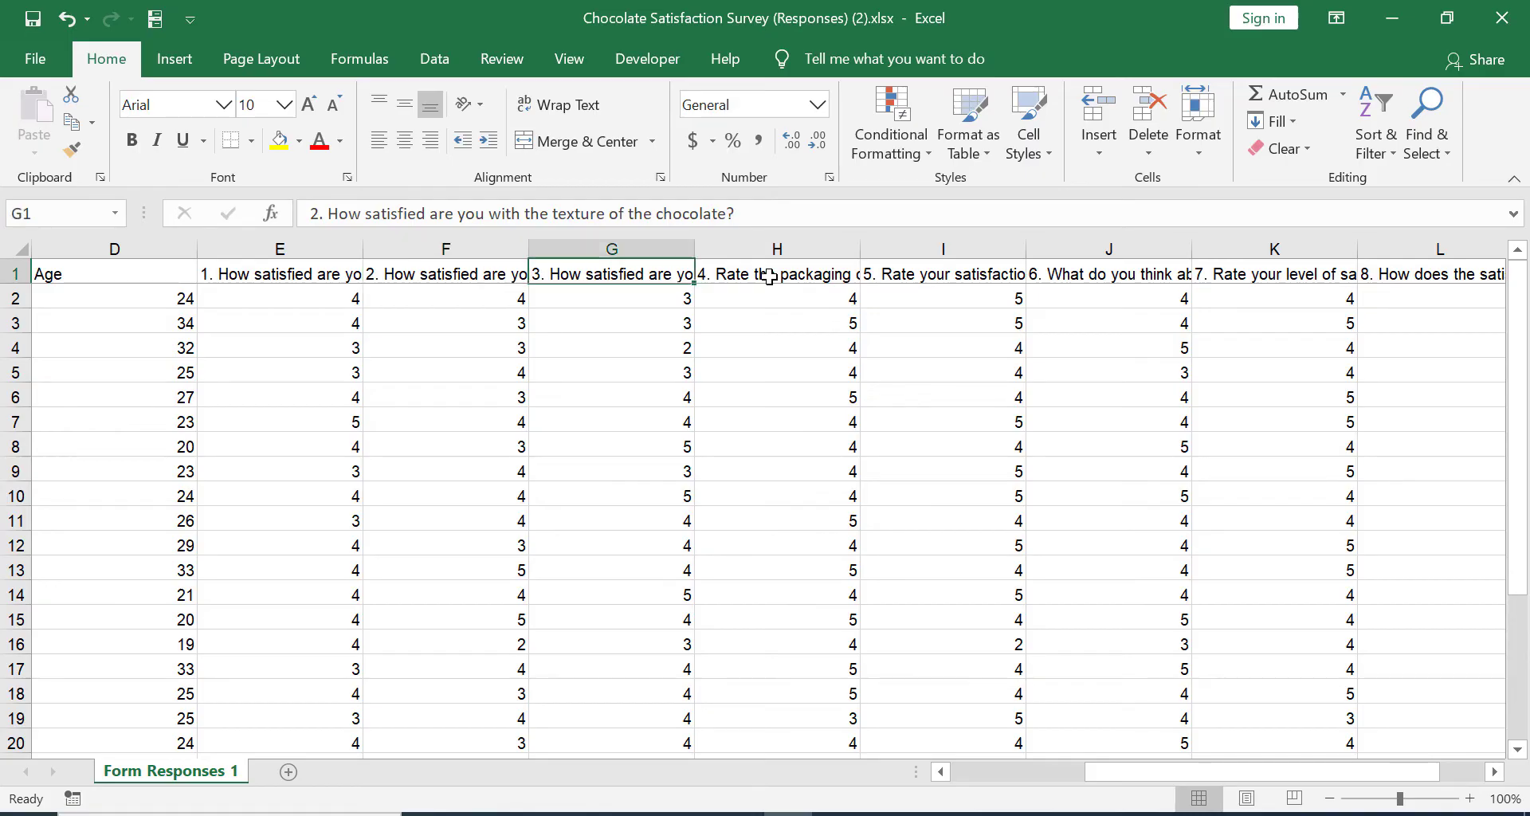
{"action": "key", "text": "Left"}
{"action": "key", "text": "Left"}
{"action": "key", "text": "Left"}
{"action": "key", "text": "Left"}
{"action": "key", "text": "Left"}
{"action": "key", "text": "Left"}
{"action": "key", "text": "Left"}
{"action": "key", "text": "Left"}
{"action": "key", "text": "Left"}
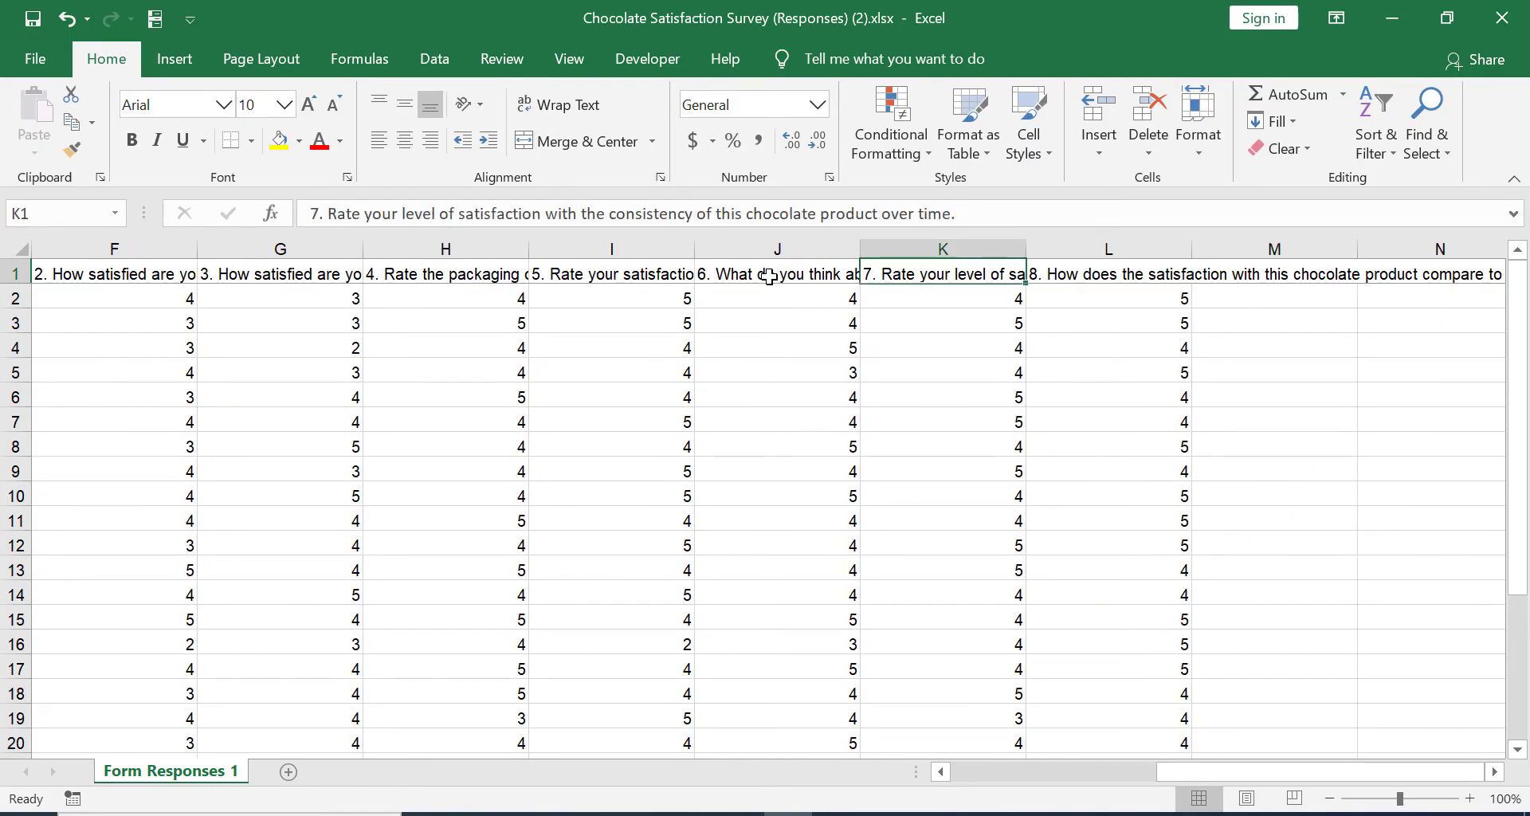
{"action": "key", "text": "Left"}
{"action": "key", "text": "Left"}
{"action": "key", "text": "Left"}
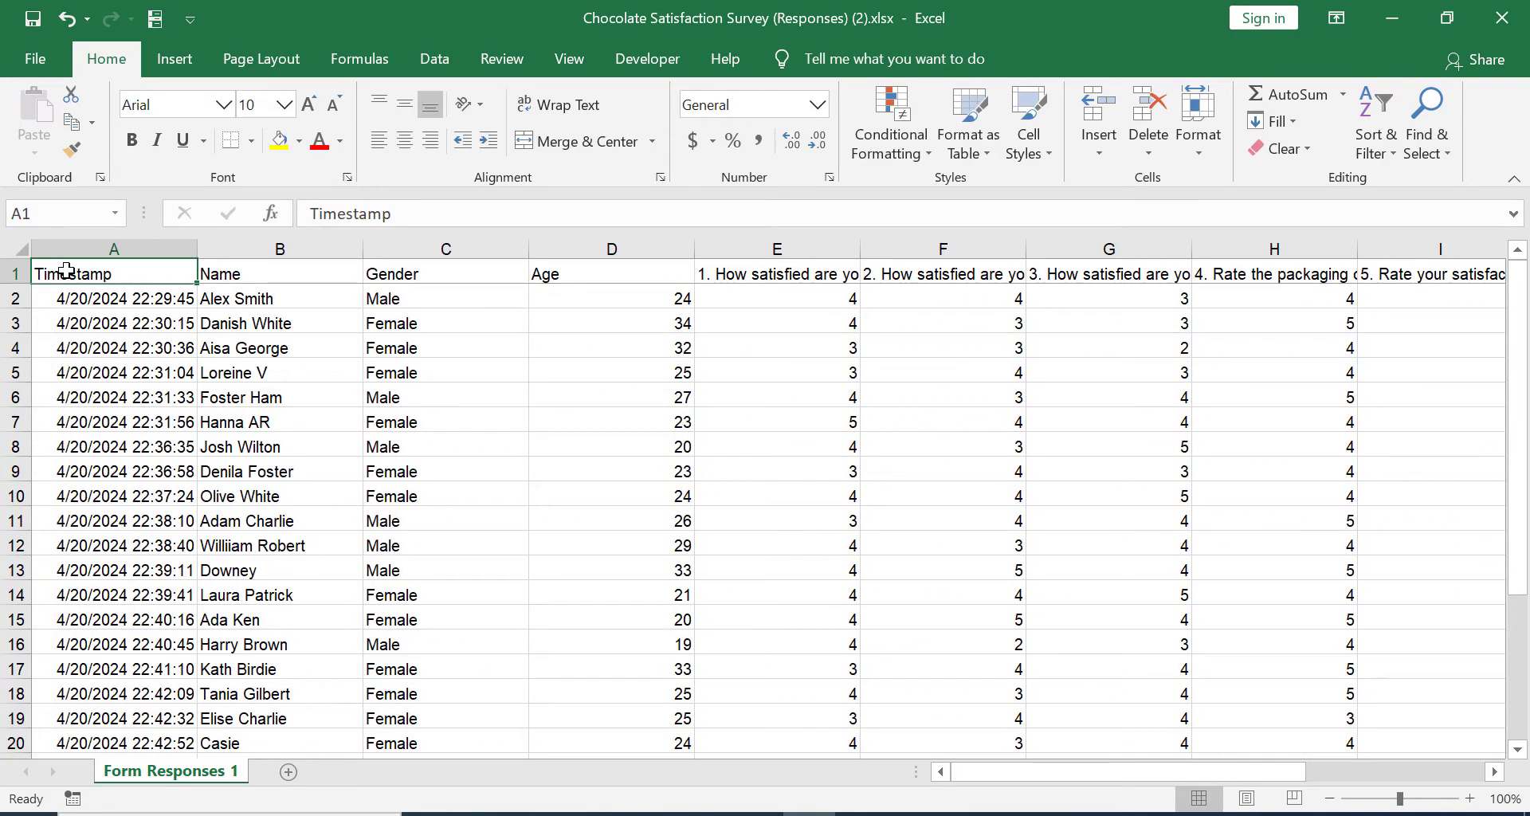
Replace the question headers in E1, F1 and G1 with the short names Taste, Texture and Smell
{"action": "key", "text": "Right"}
{"action": "key", "text": "Right"}
{"action": "key", "text": "Right"}
{"action": "key", "text": "Right"}
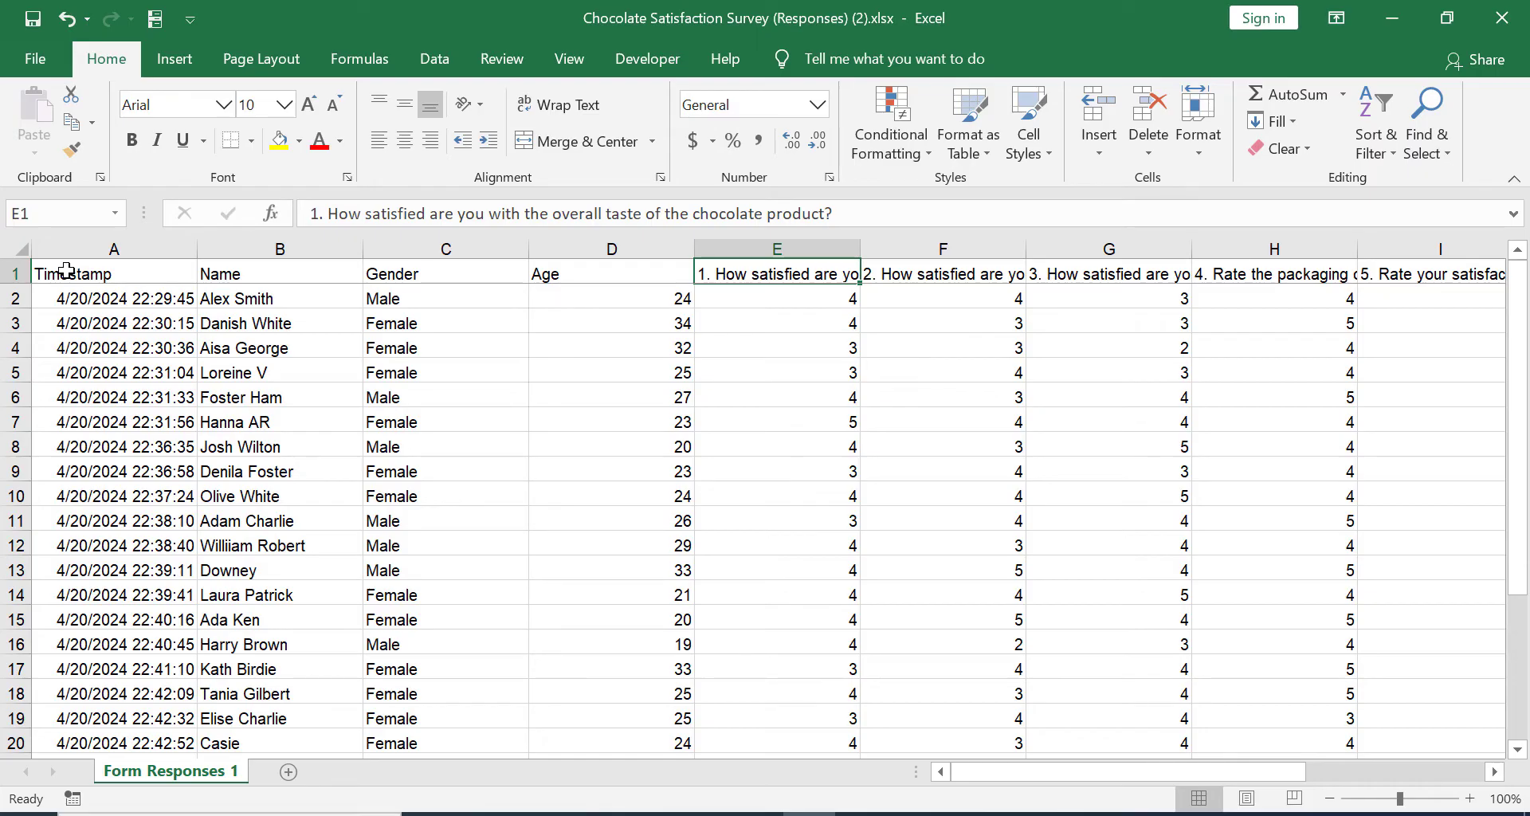
{"action": "type", "text": "Taste"}
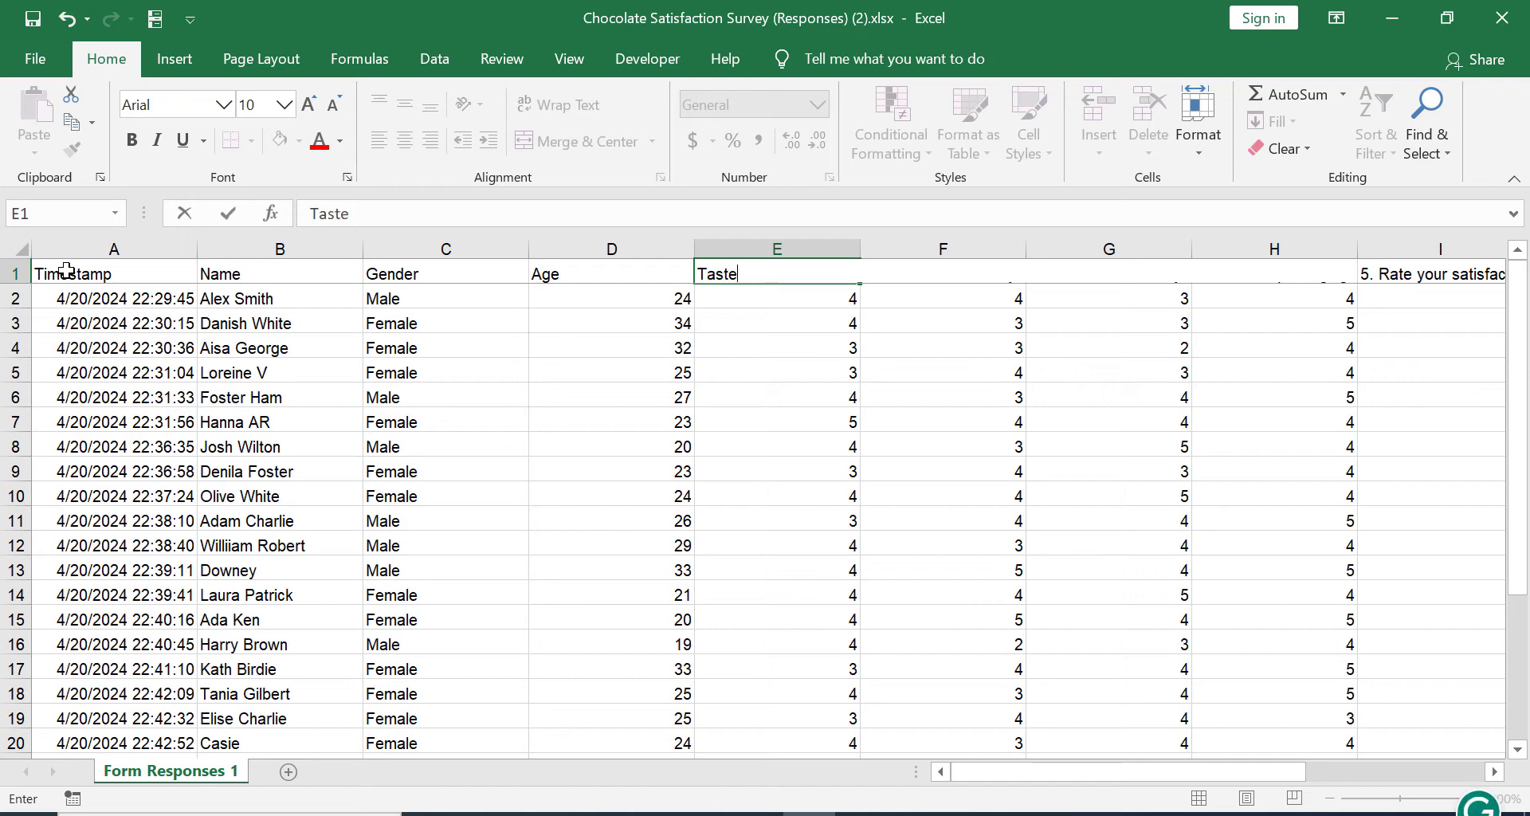
{"action": "key", "text": "Tab"}
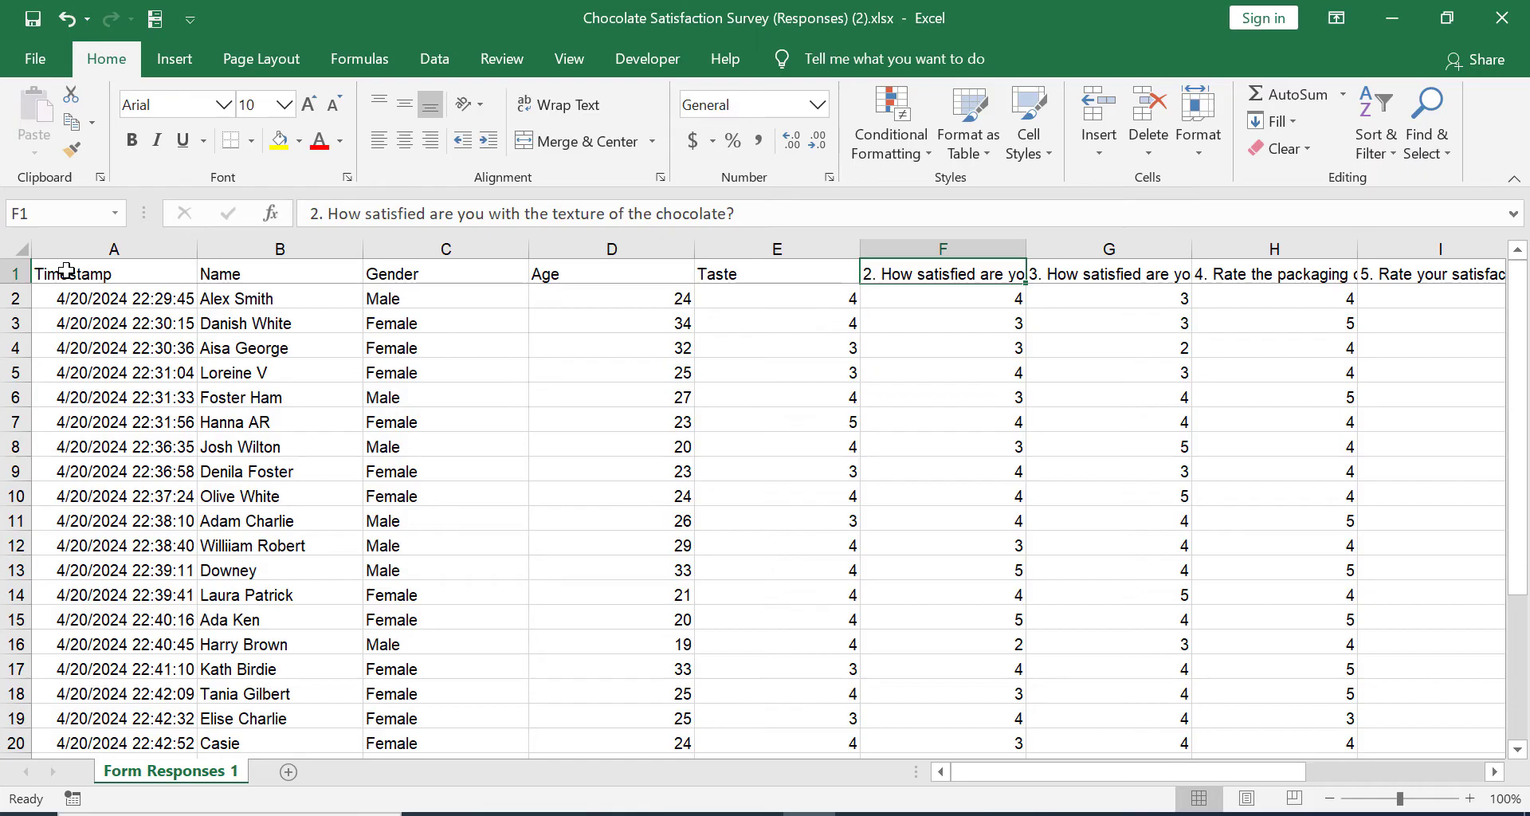
{"action": "type", "text": "Tex"}
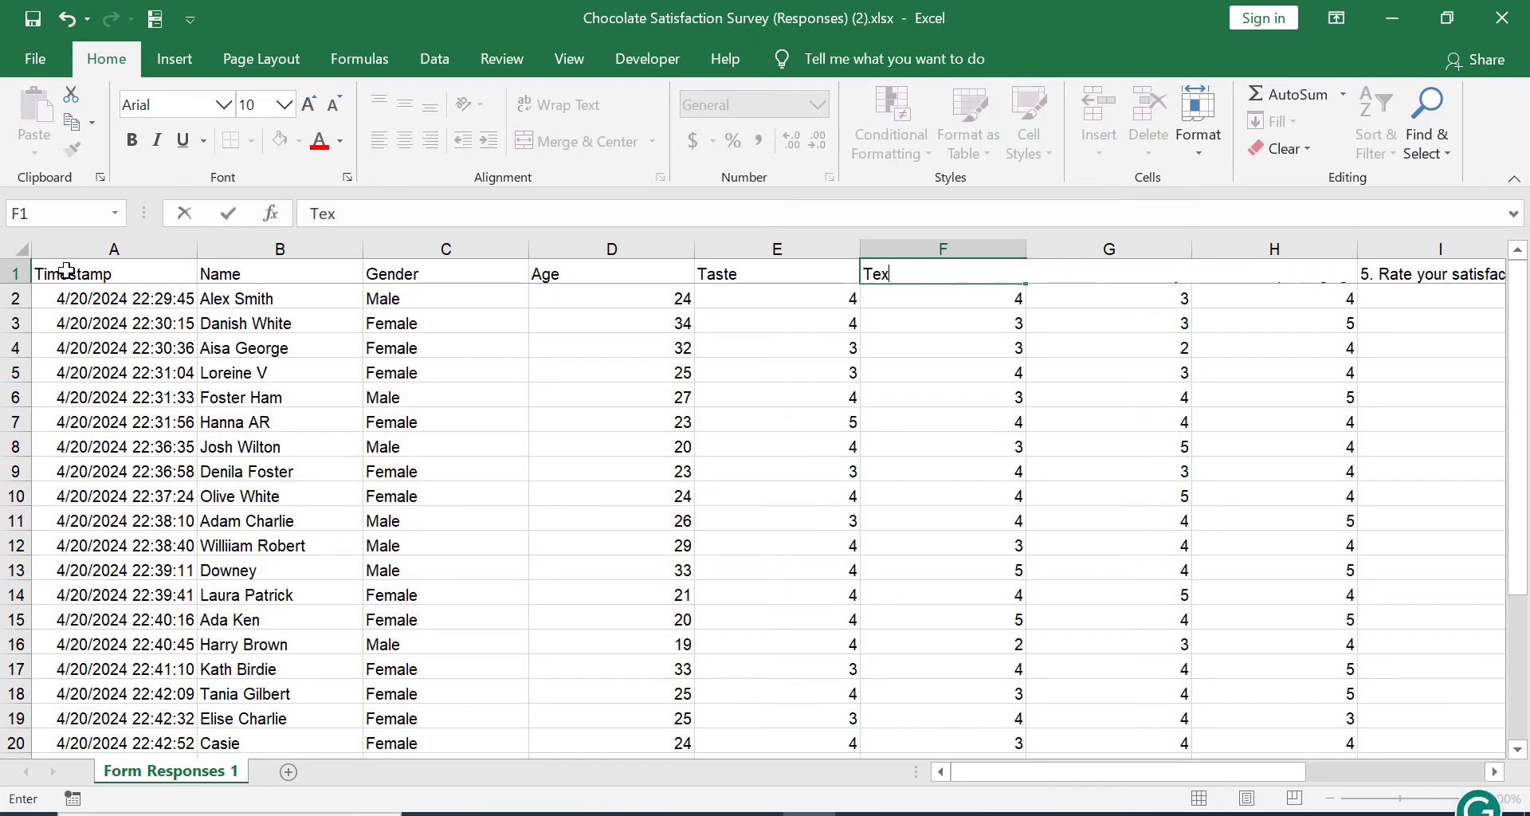
{"action": "type", "text": "ture"}
{"action": "key", "text": "Tab"}
{"action": "type", "text": "Smell"}
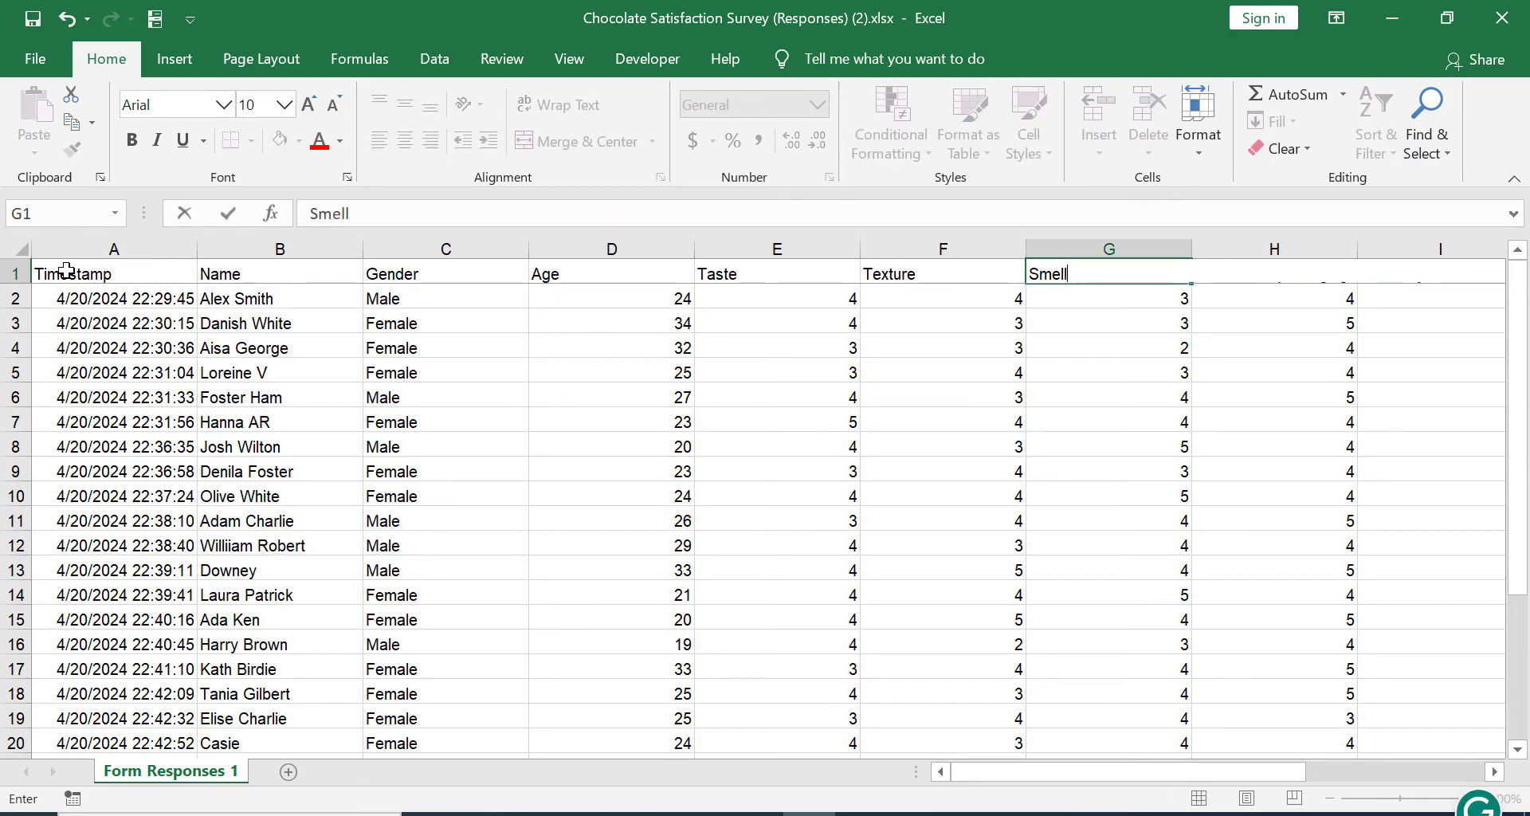
{"action": "key", "text": "Tab"}
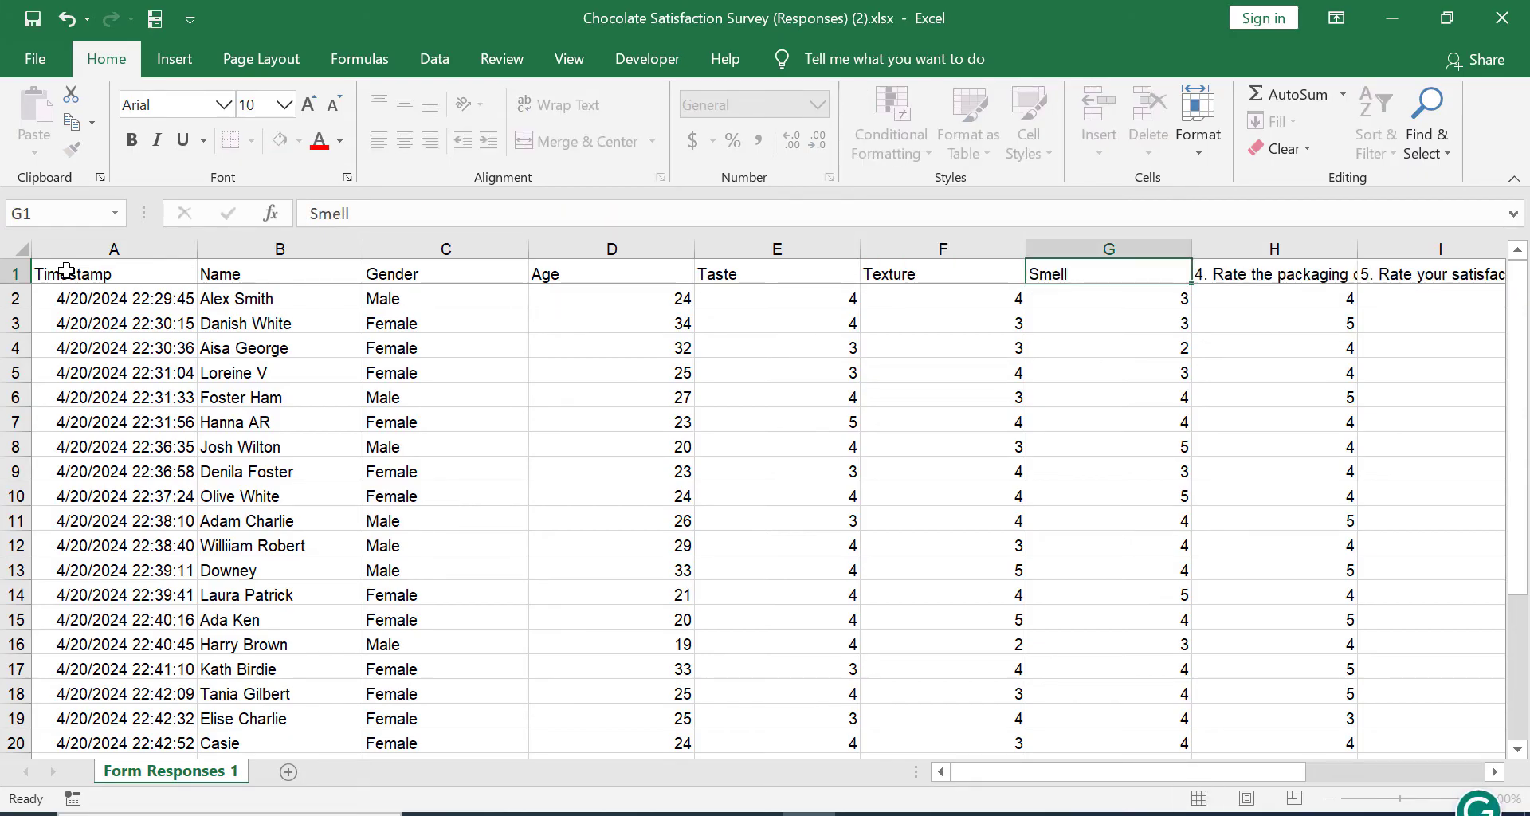
Replace the question headers in H1, I1 and J1 with Packaging, Price and Crunchiness
{"action": "type", "text": "Packaging"}
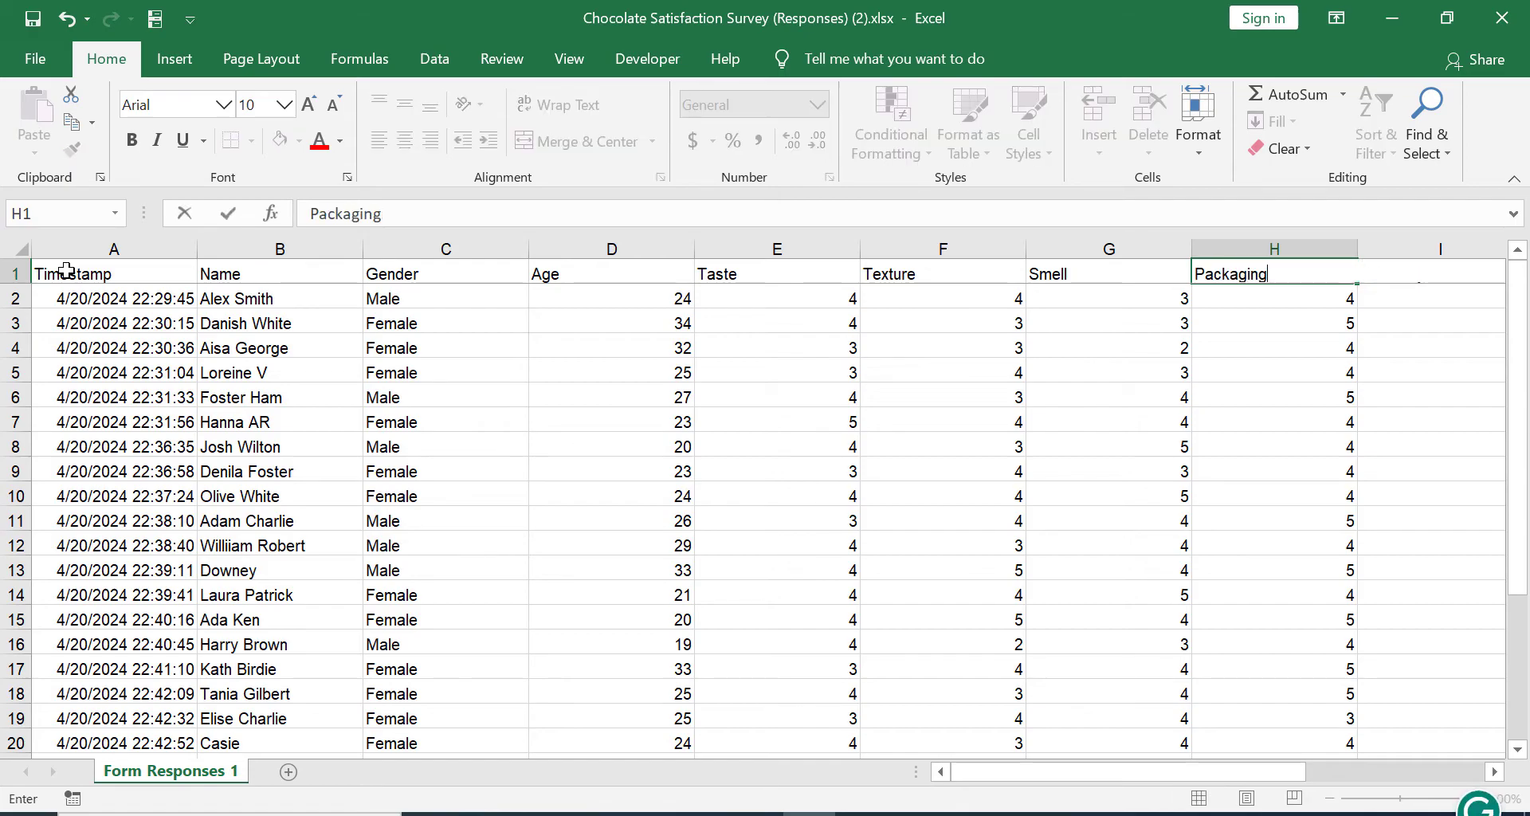
{"action": "key", "text": "ctrl+Return"}
{"action": "key", "text": "Tab"}
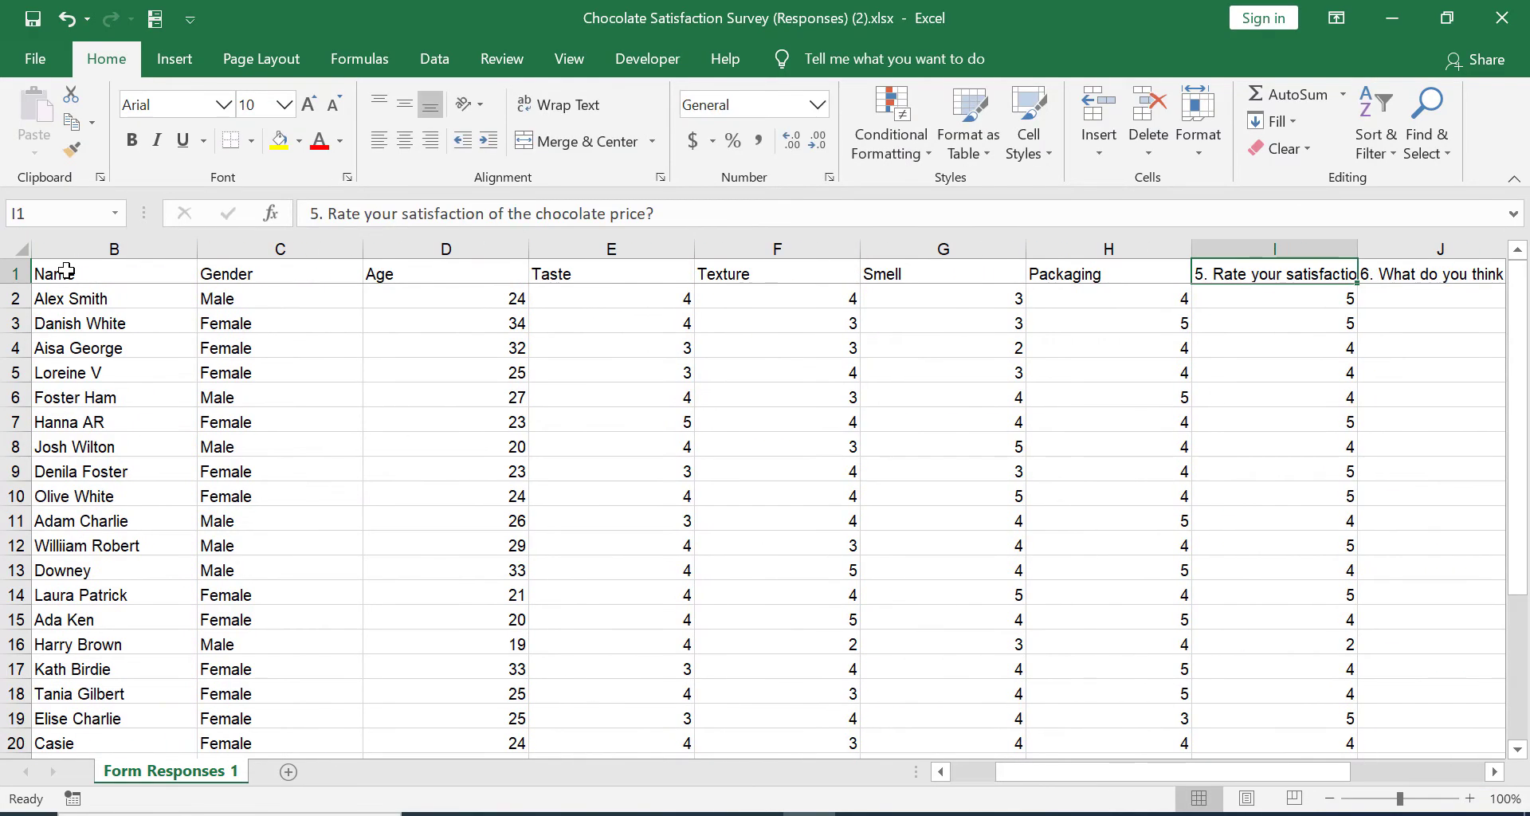
{"action": "type", "text": "Price"}
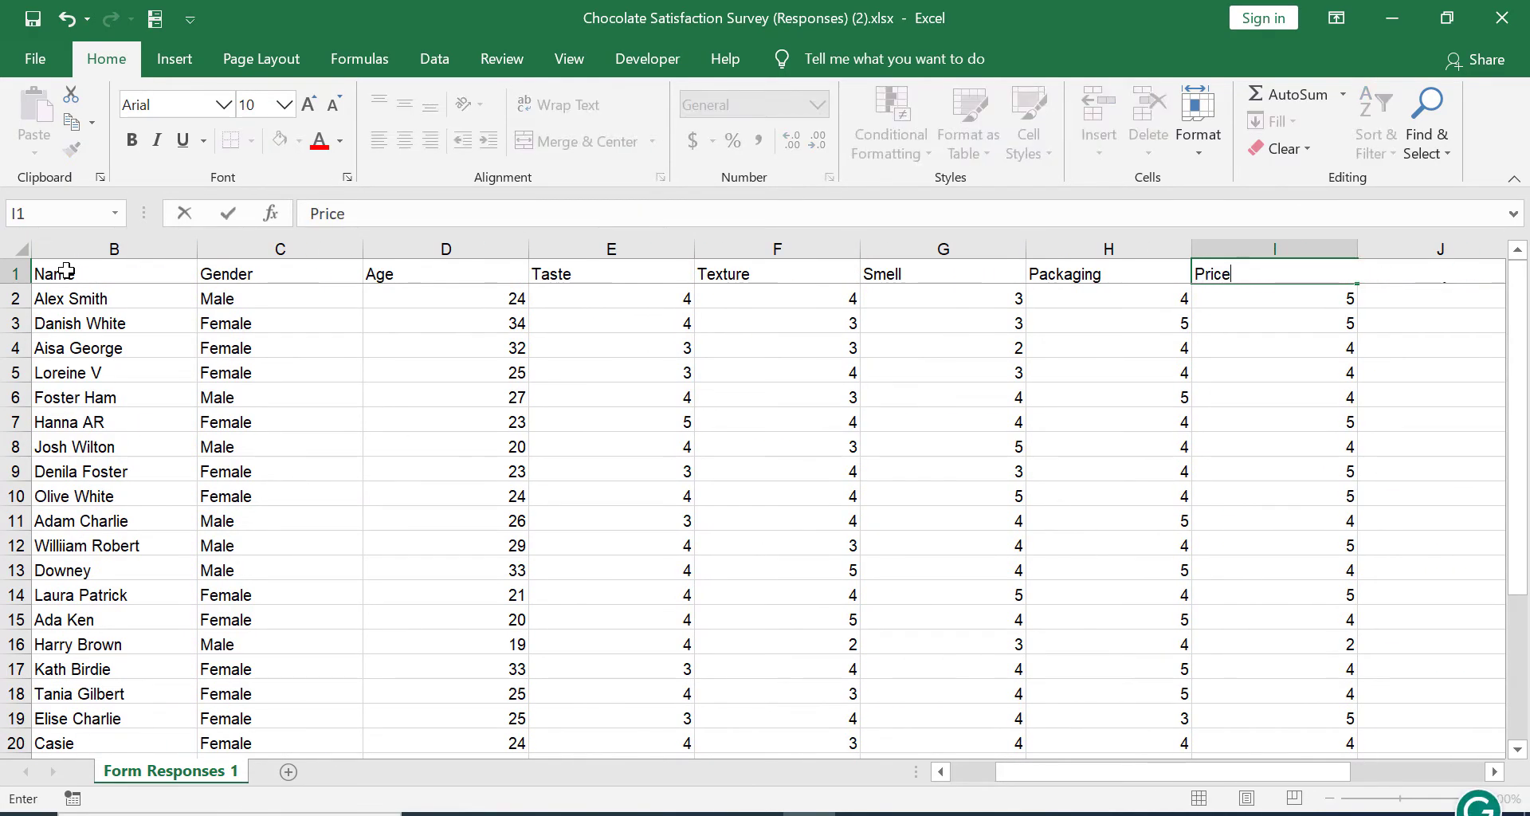
{"action": "key", "text": "Tab"}
{"action": "type", "text": "C"}
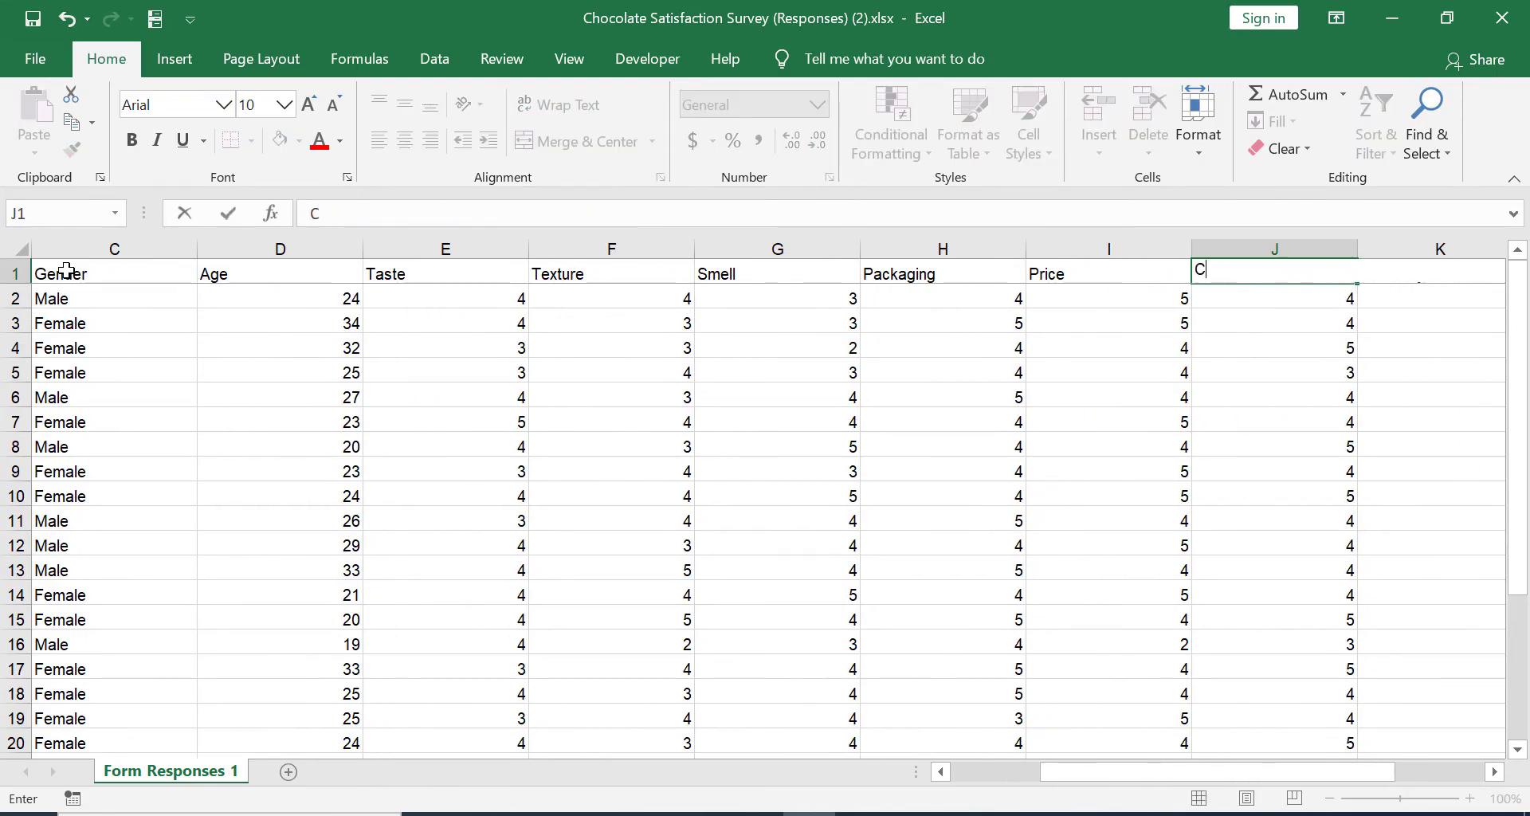
{"action": "type", "text": "runchiness"}
{"action": "key", "text": "shift+Tab"}
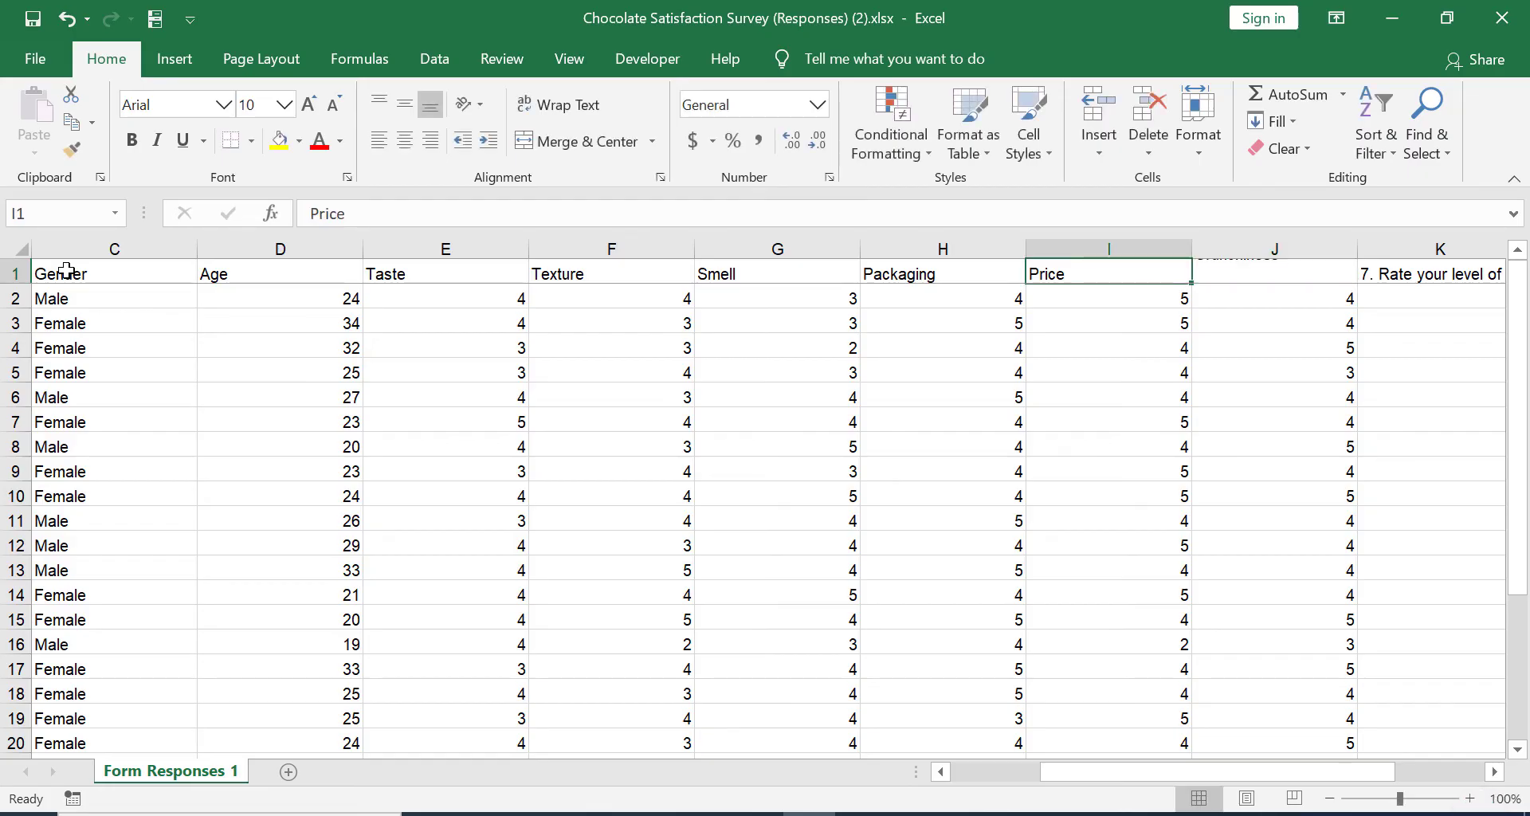
Turn off text wrapping in J1 and left-align its Crunchiness header
{"action": "key", "text": "Tab"}
{"action": "key", "text": "Tab"}
{"action": "key", "text": "shift+Tab"}
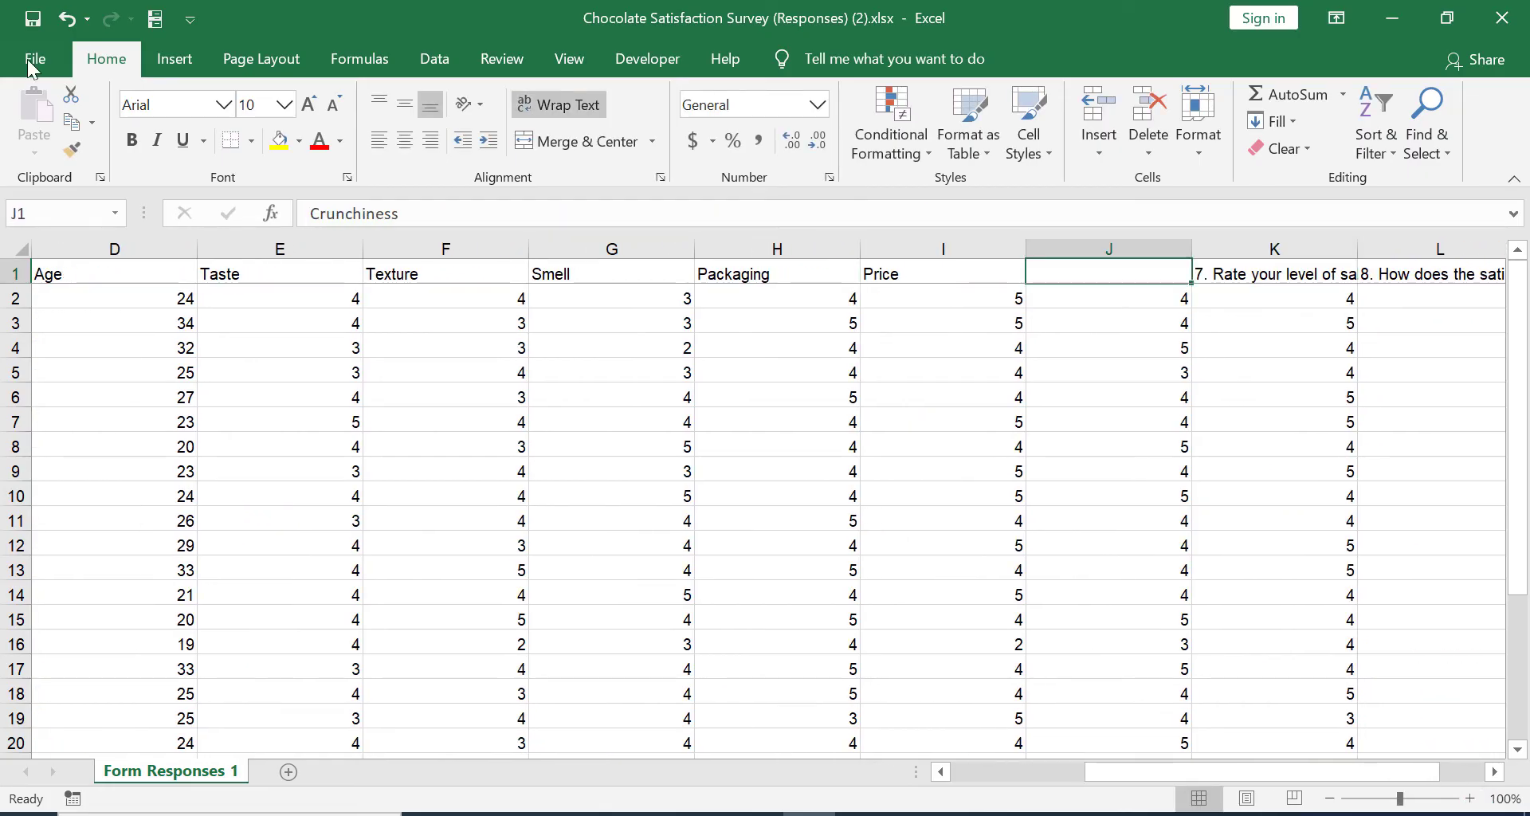
{"action": "left_click", "coordinate": [405, 141]}
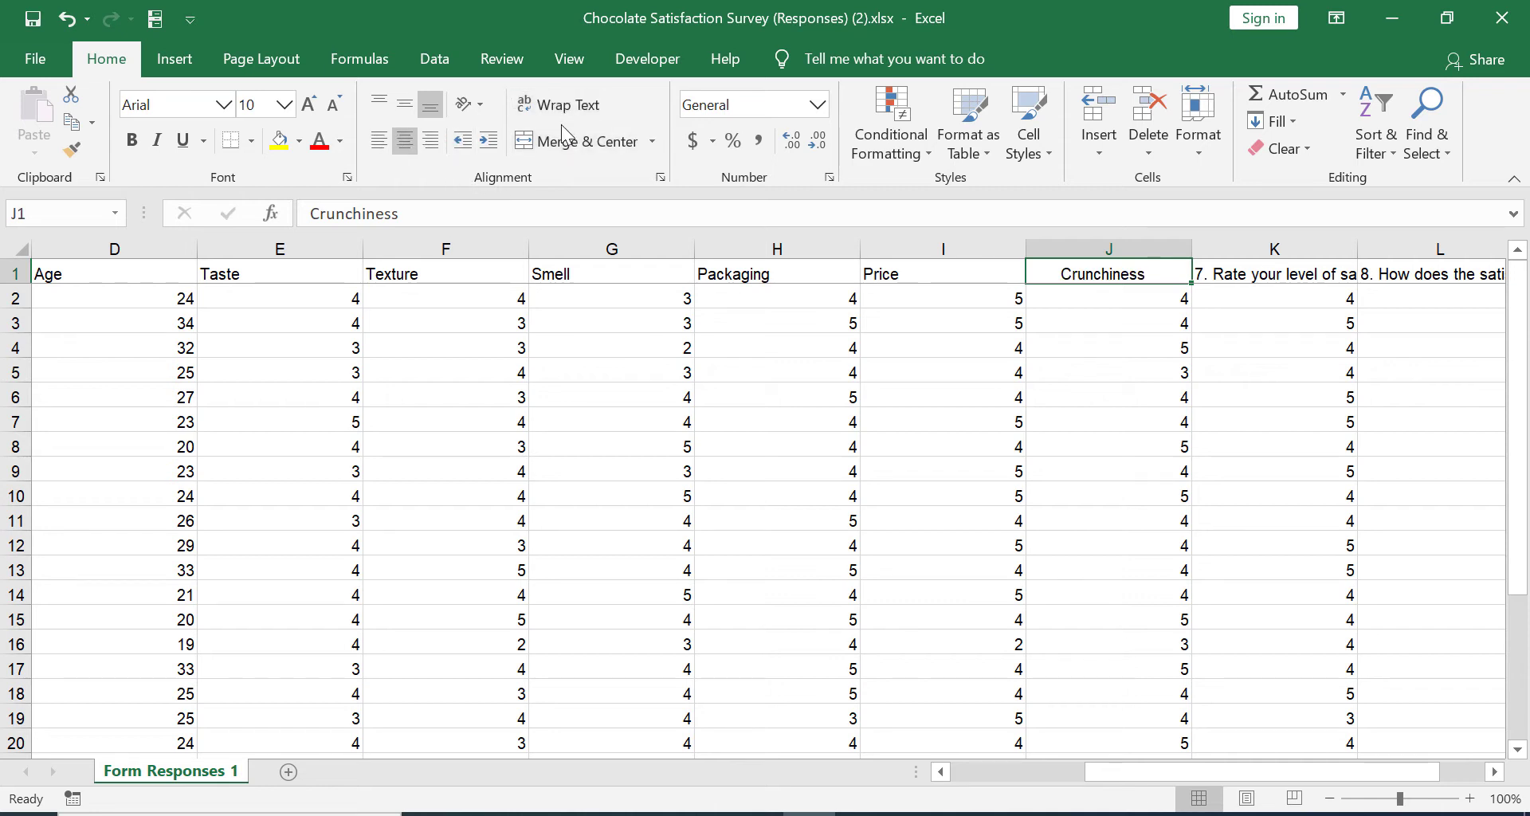
{"action": "left_click", "coordinate": [379, 141]}
Replace the question headers in K1 and L1 with the short names Consistency and Comparation
{"action": "left_click", "coordinate": [1238, 277]}
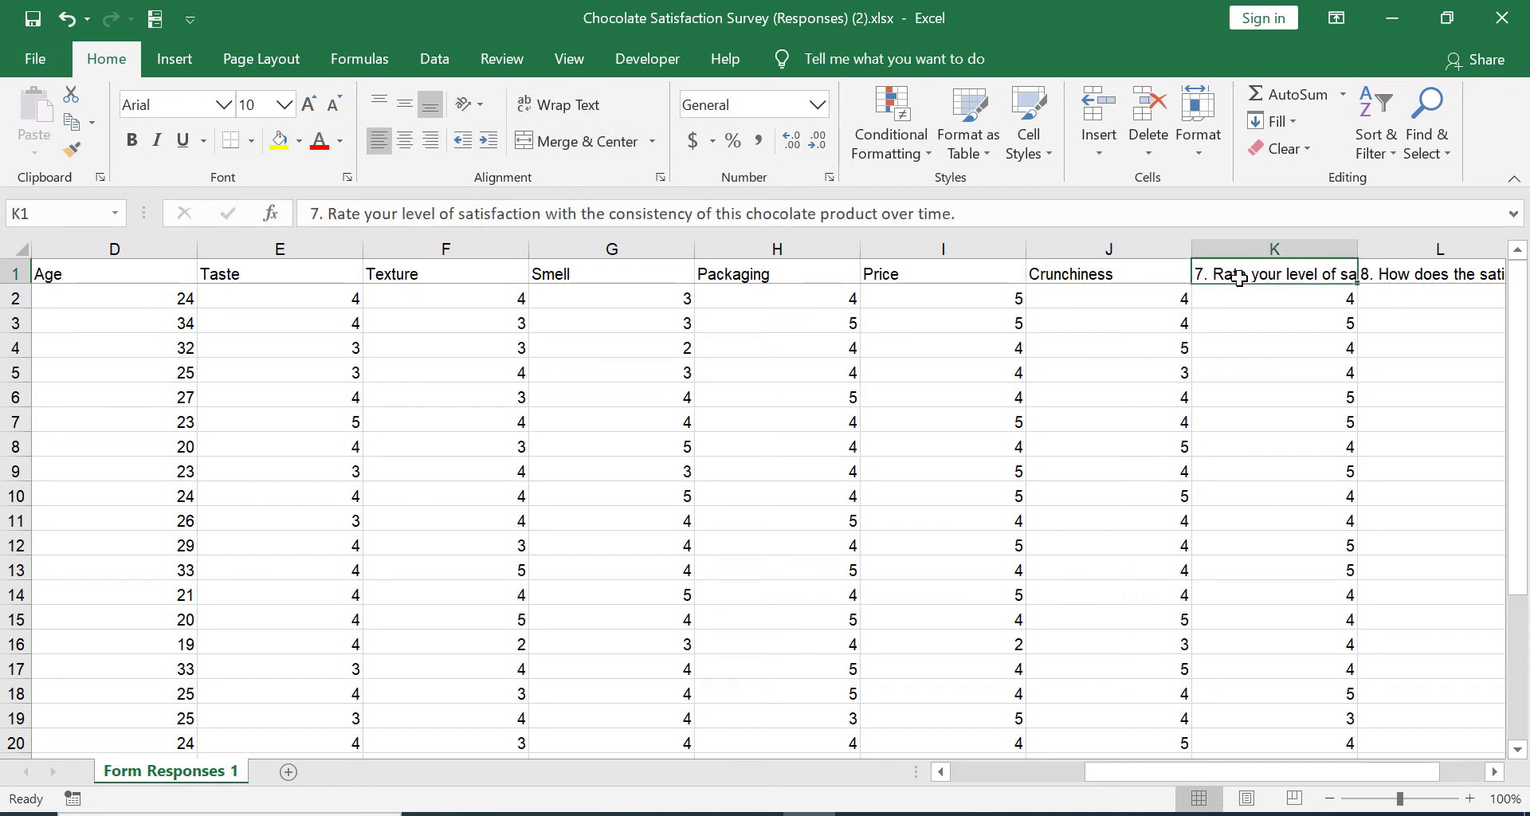
{"action": "type", "text": "C"}
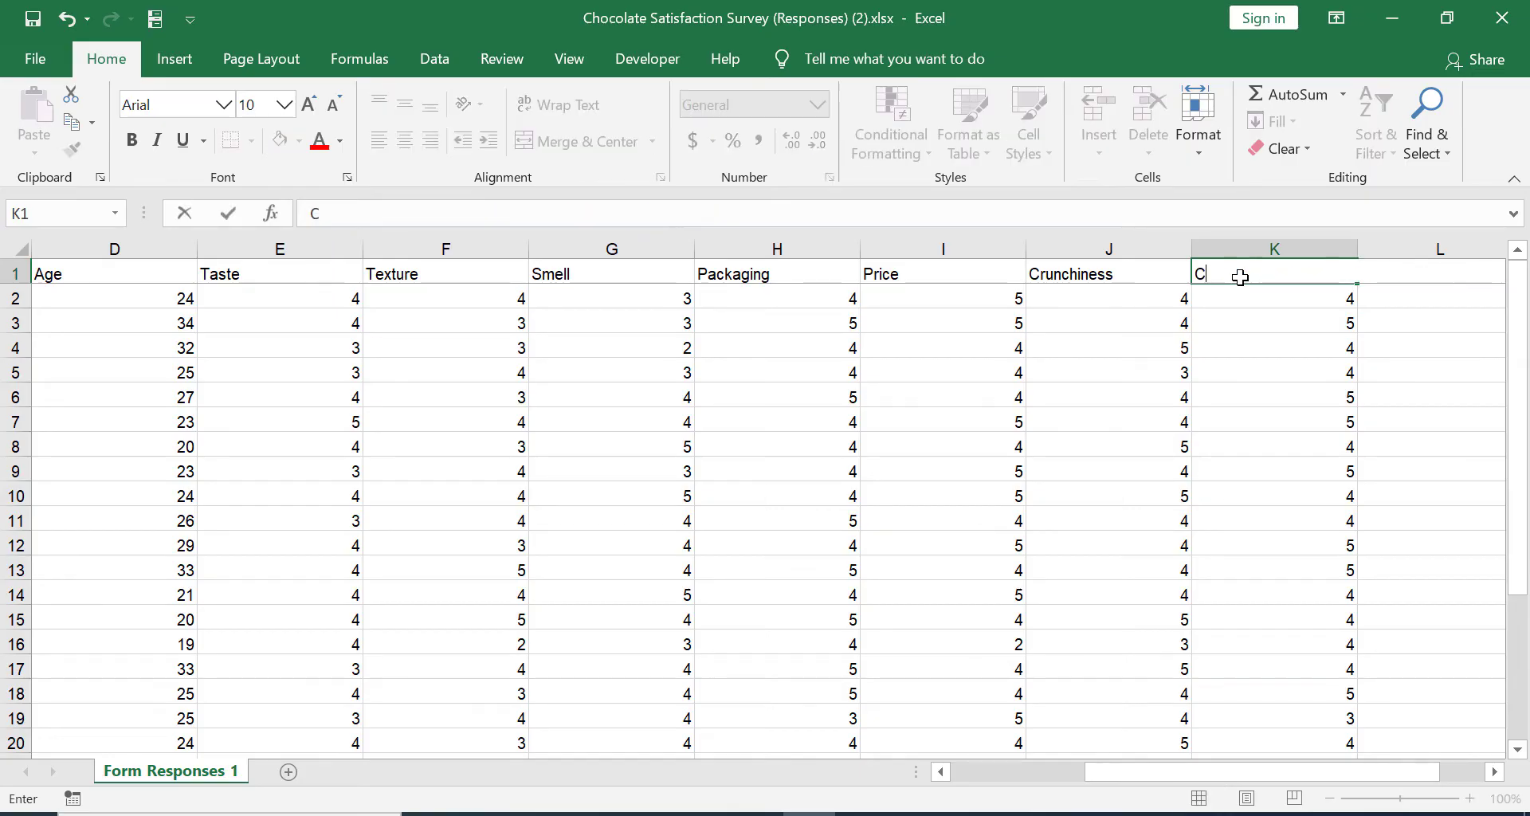
{"action": "type", "text": "onsistency"}
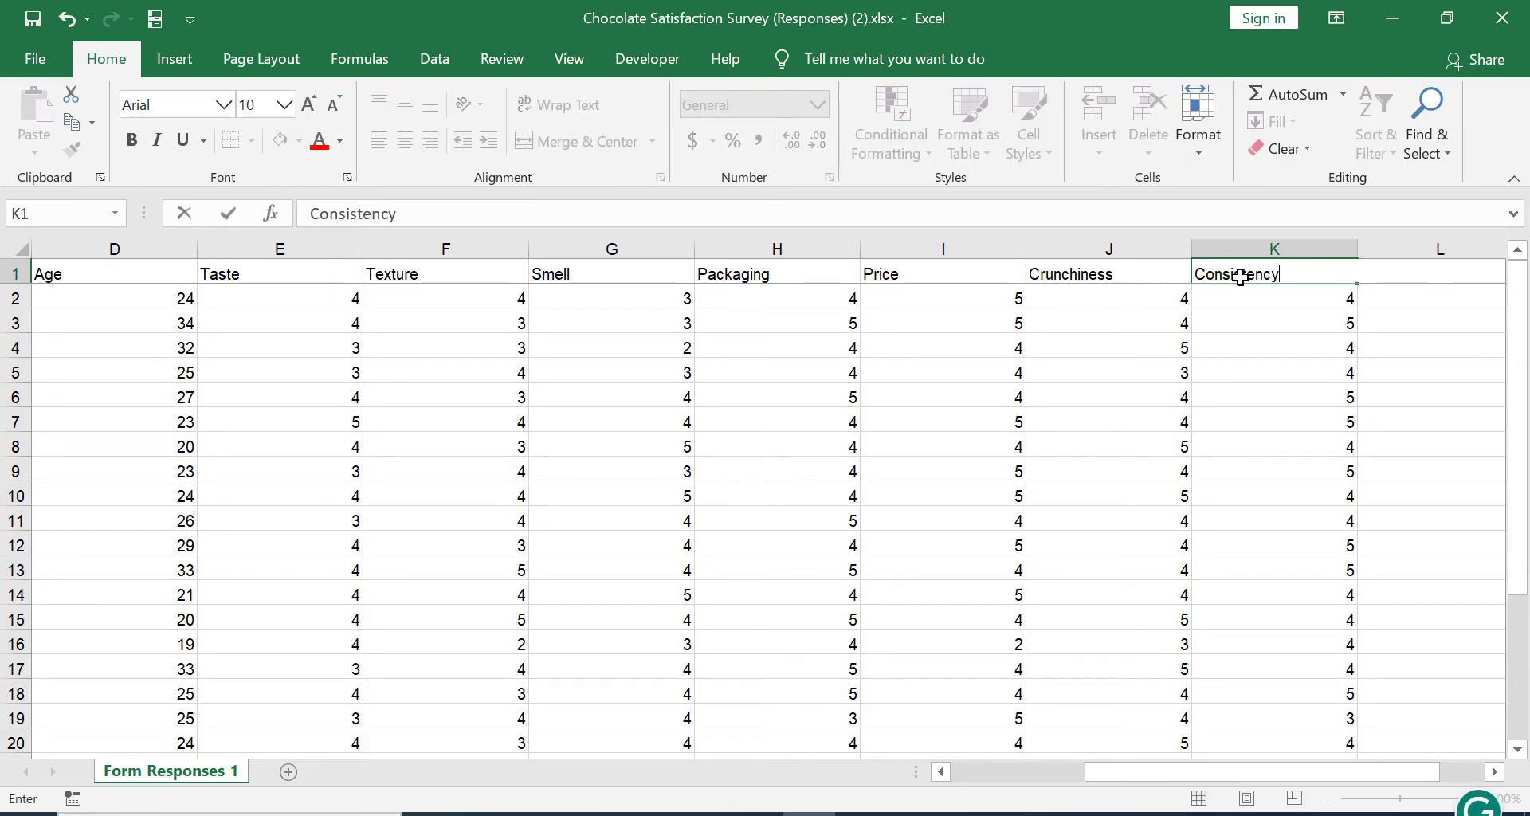
{"action": "key", "text": "Tab"}
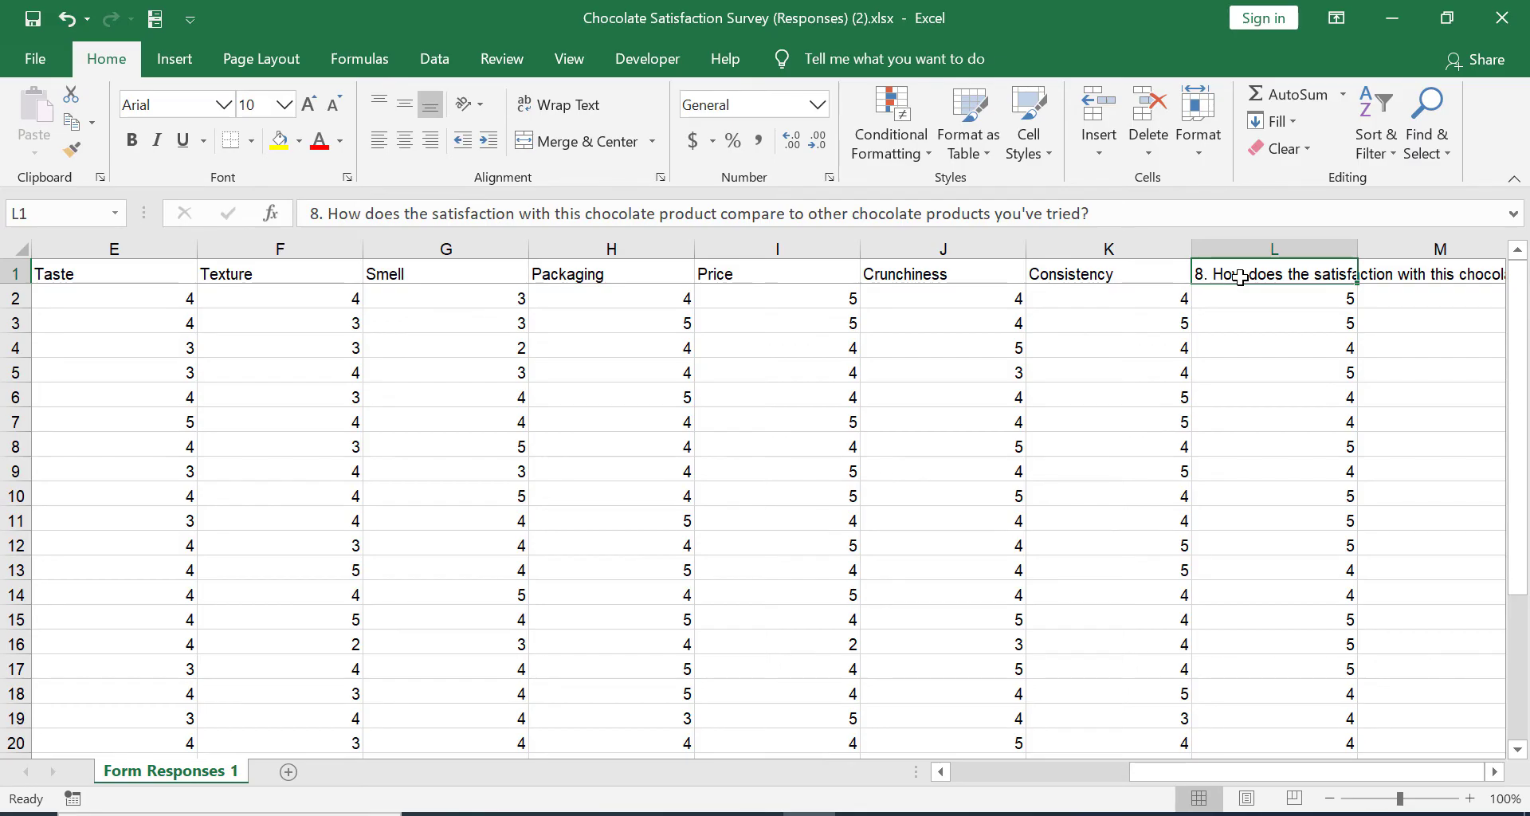
{"action": "type", "text": "Com"}
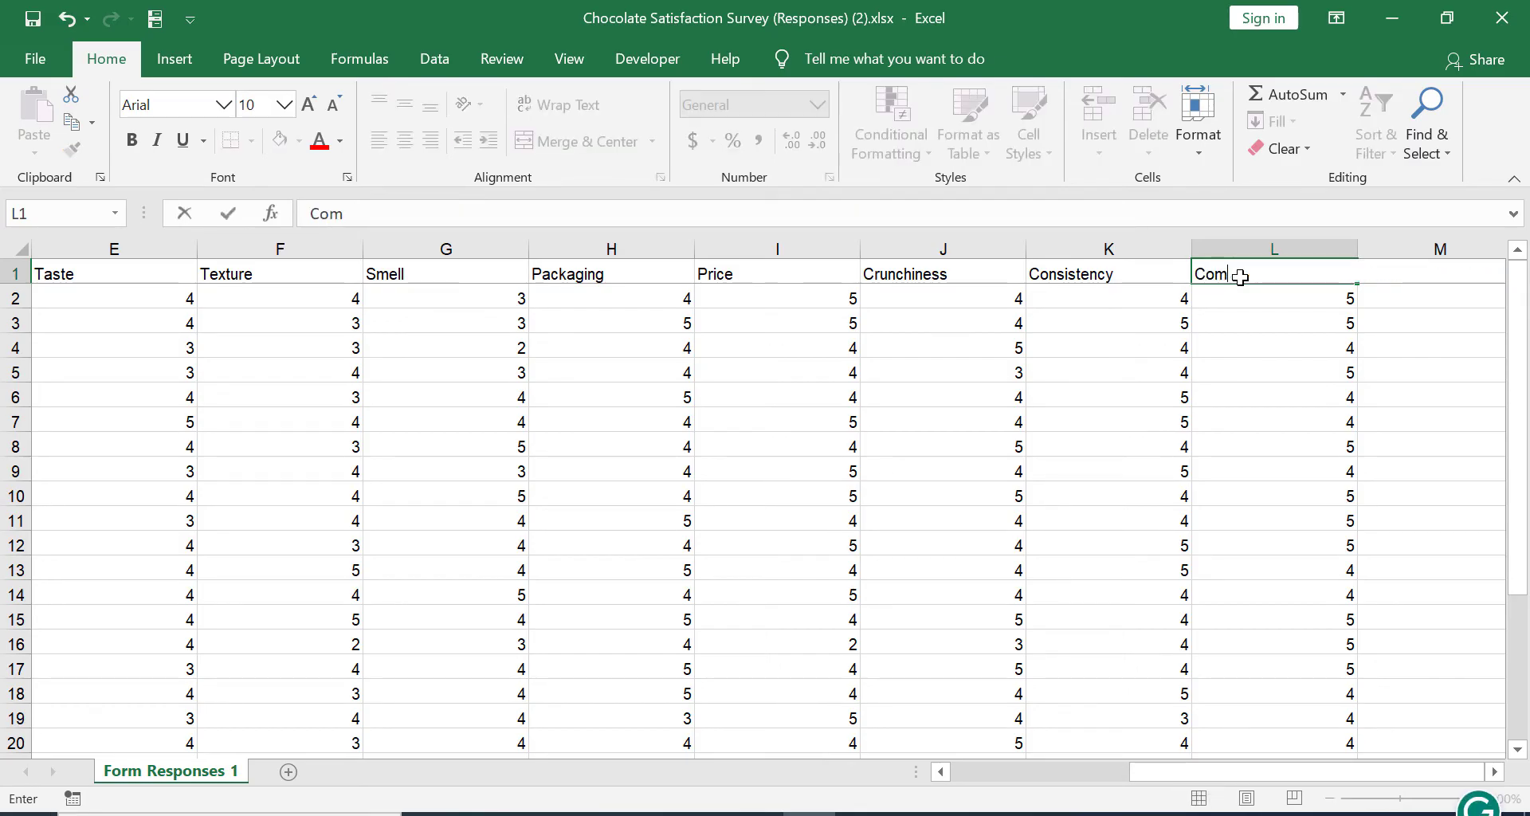
{"action": "type", "text": "paration"}
{"action": "key", "text": "Tab"}
Review the shortened headers in row 1 by extending a selection from Comparation back to Age
{"action": "key", "text": "Left"}
{"action": "key", "text": "shift+Left"}
{"action": "key", "text": "shift+Left"}
{"action": "key", "text": "shift+Left"}
{"action": "key", "text": "shift+Left"}
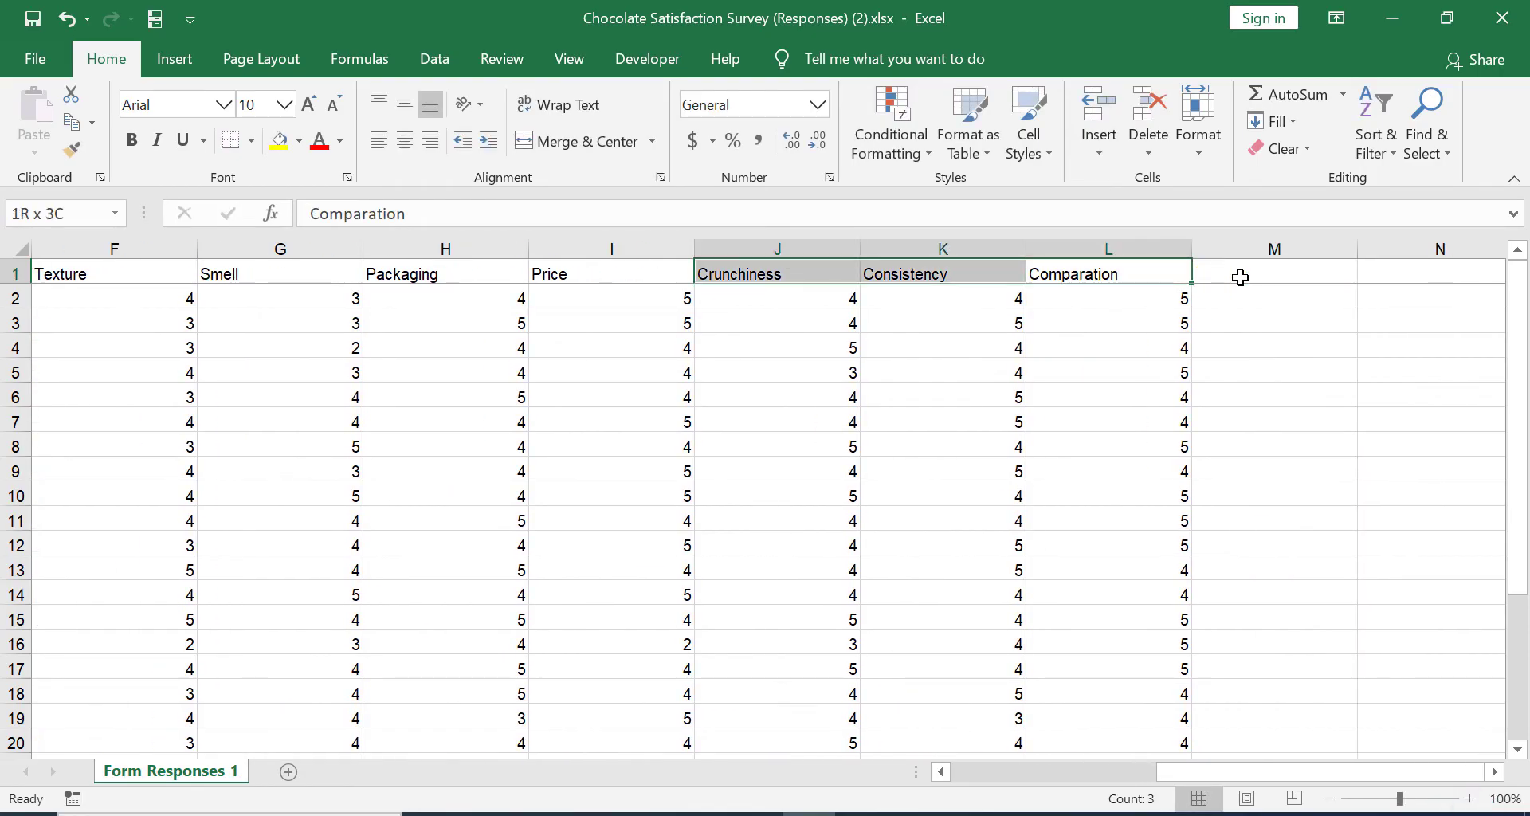
{"action": "key", "text": "shift+Left"}
{"action": "key", "text": "shift+Left"}
{"action": "key", "text": "shift+Left"}
{"action": "key", "text": "shift+Left"}
{"action": "key", "text": "shift+Left"}
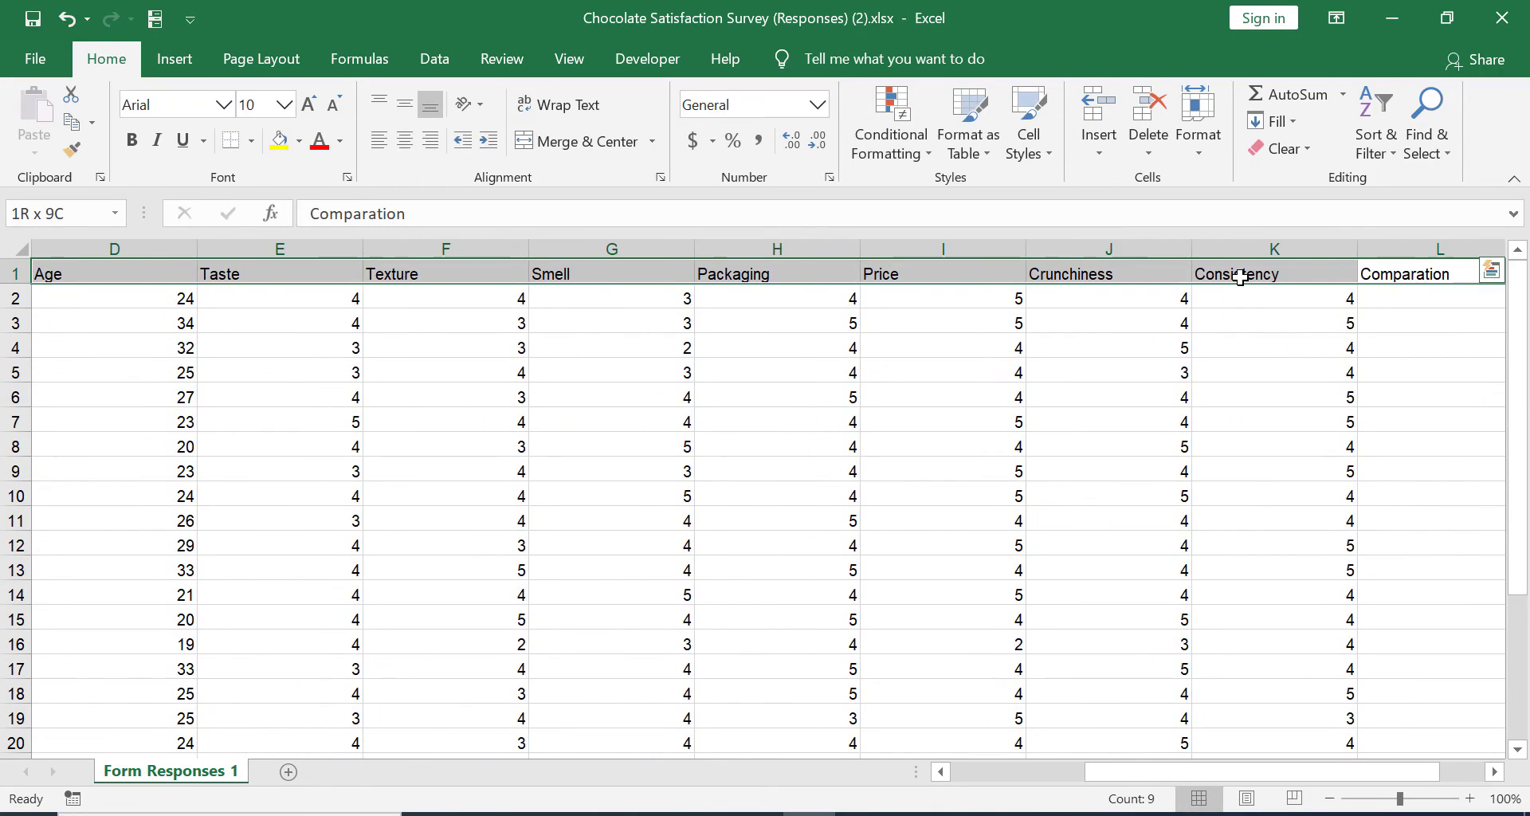
{"action": "key", "text": "shift+Left"}
{"action": "key", "text": "shift+Right"}
{"action": "key", "text": "shift+Right"}
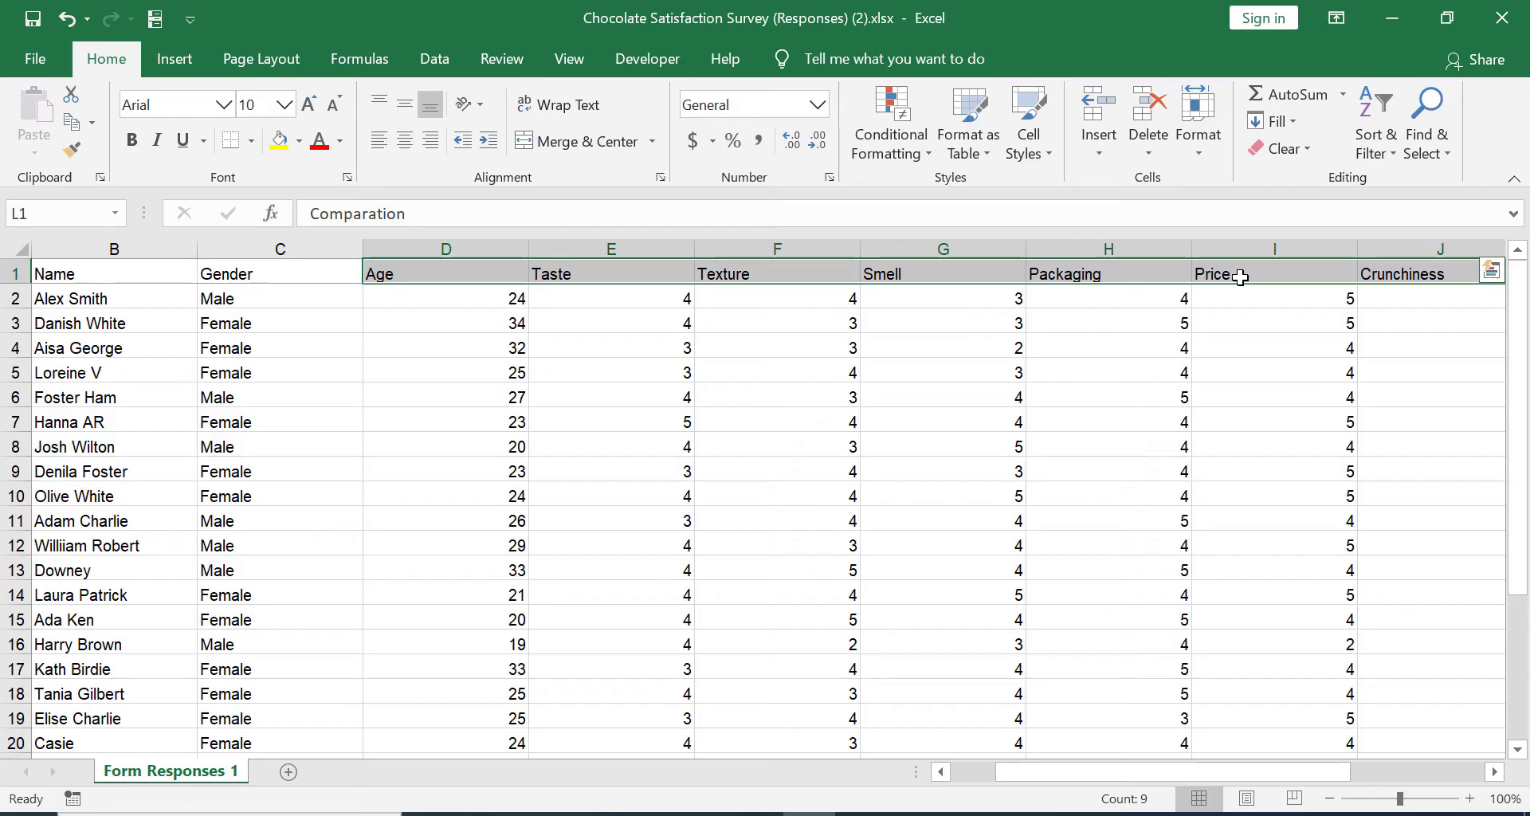
Autofit the widths of columns D to L, from Age to Comparation, to their contents
{"action": "double_click", "coordinate": [523, 244]}
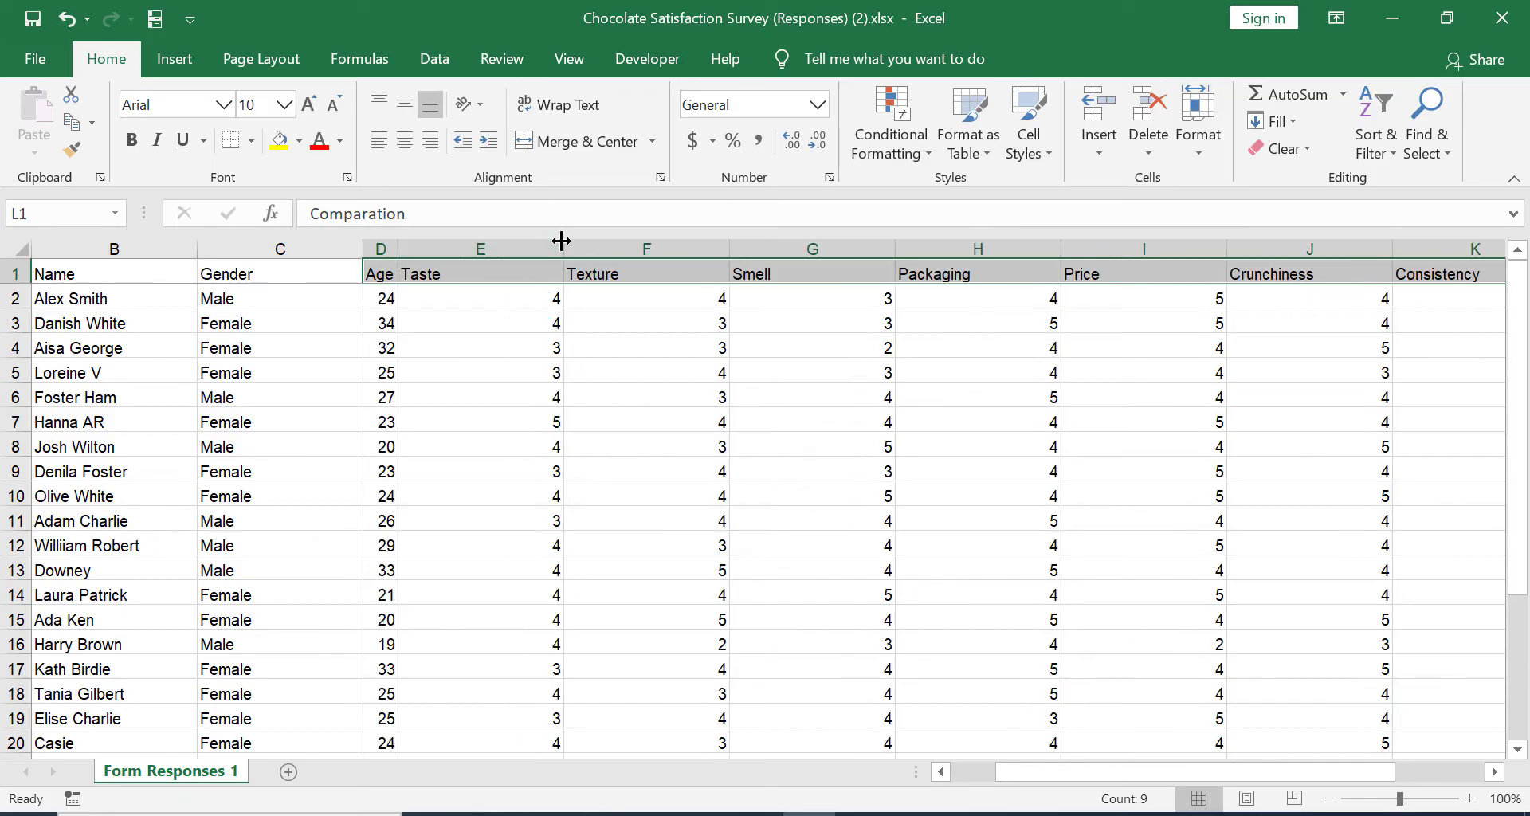
{"action": "double_click", "coordinate": [562, 241]}
{"action": "double_click", "coordinate": [610, 243]}
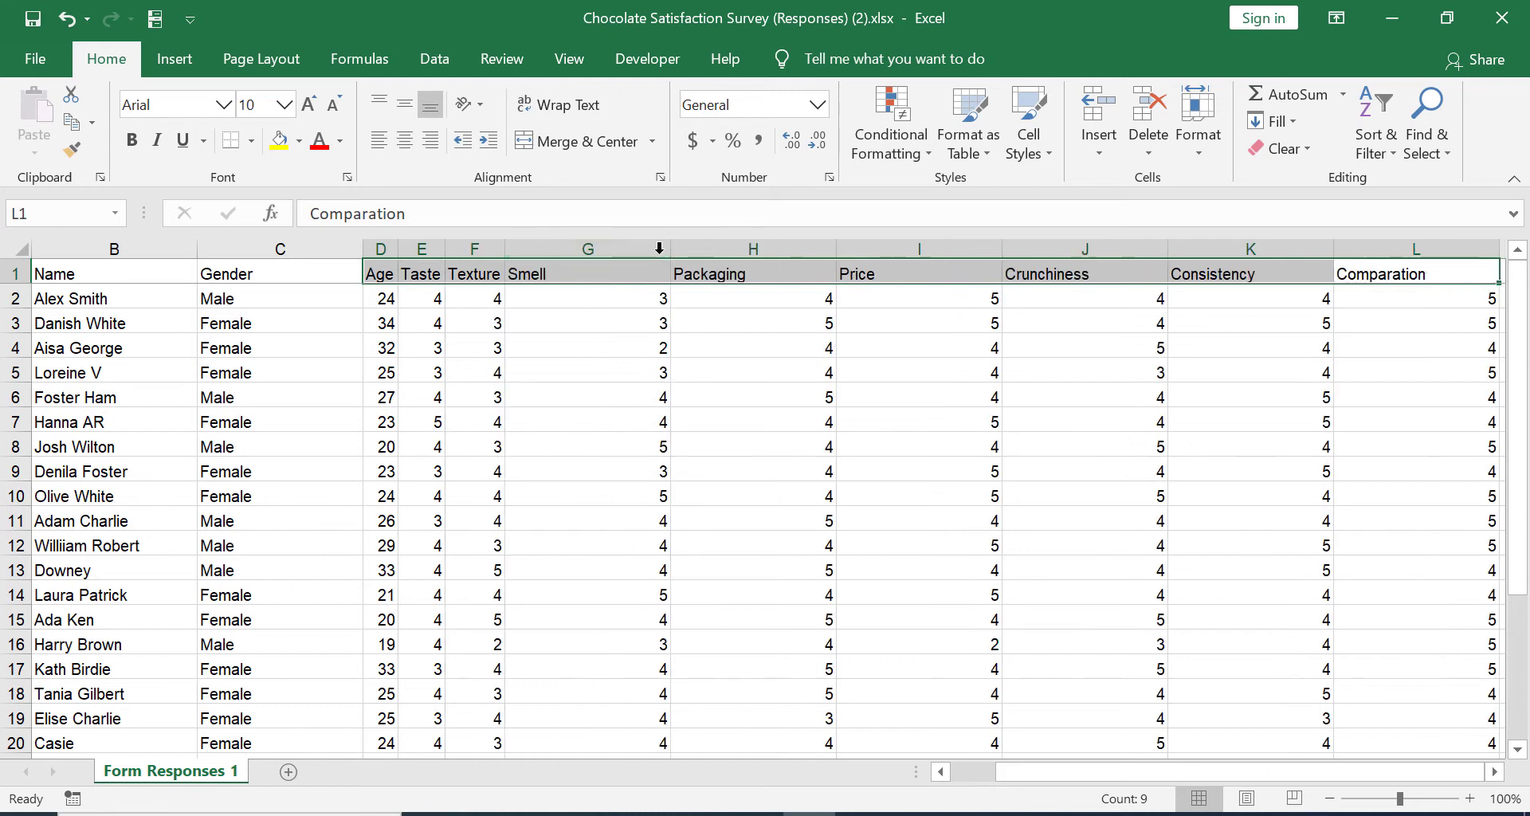
{"action": "double_click", "coordinate": [669, 243]}
{"action": "double_click", "coordinate": [715, 242]}
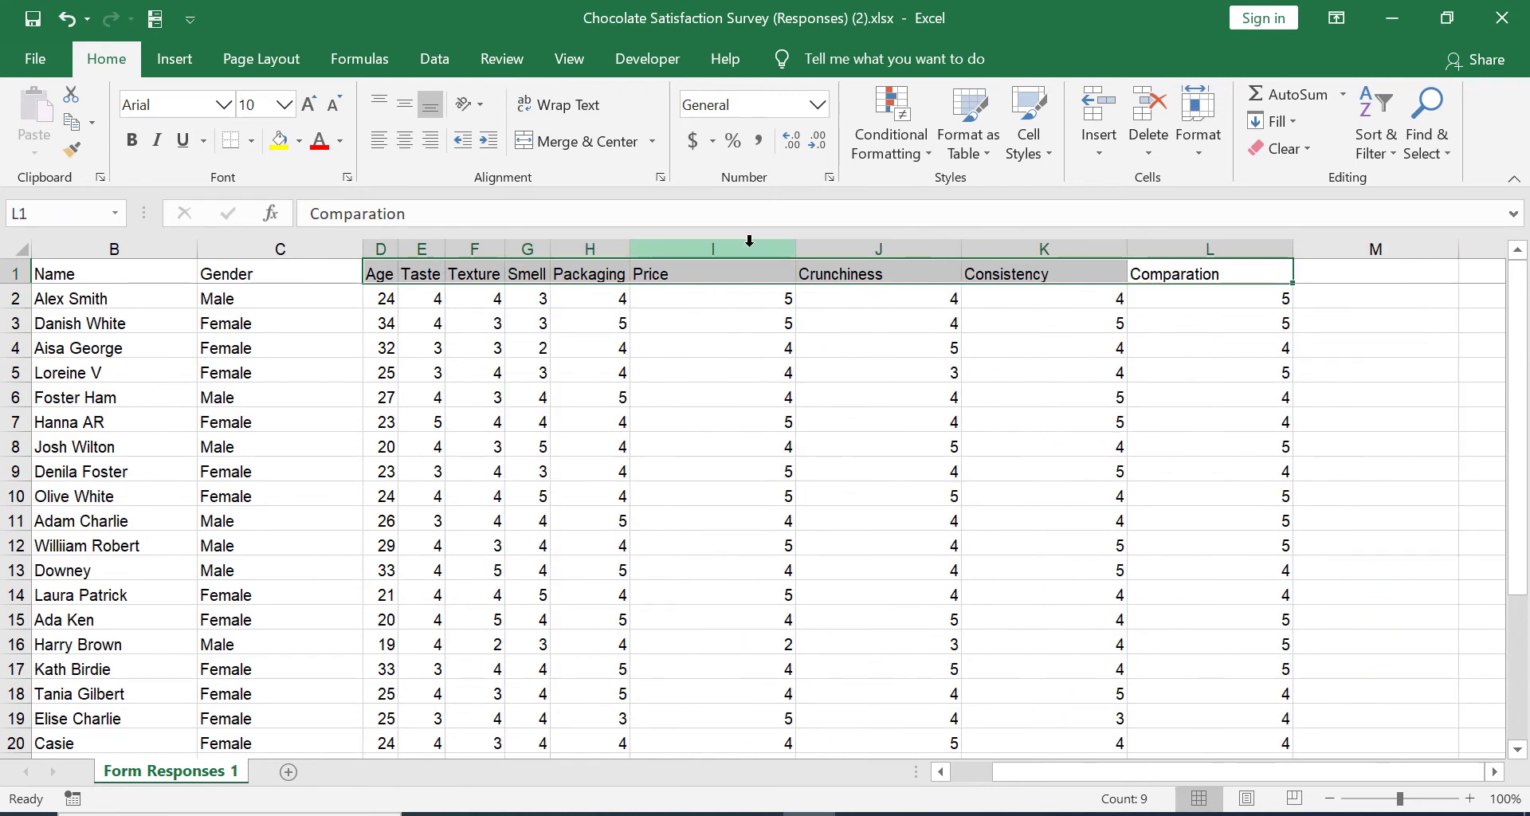
{"action": "double_click", "coordinate": [796, 243]}
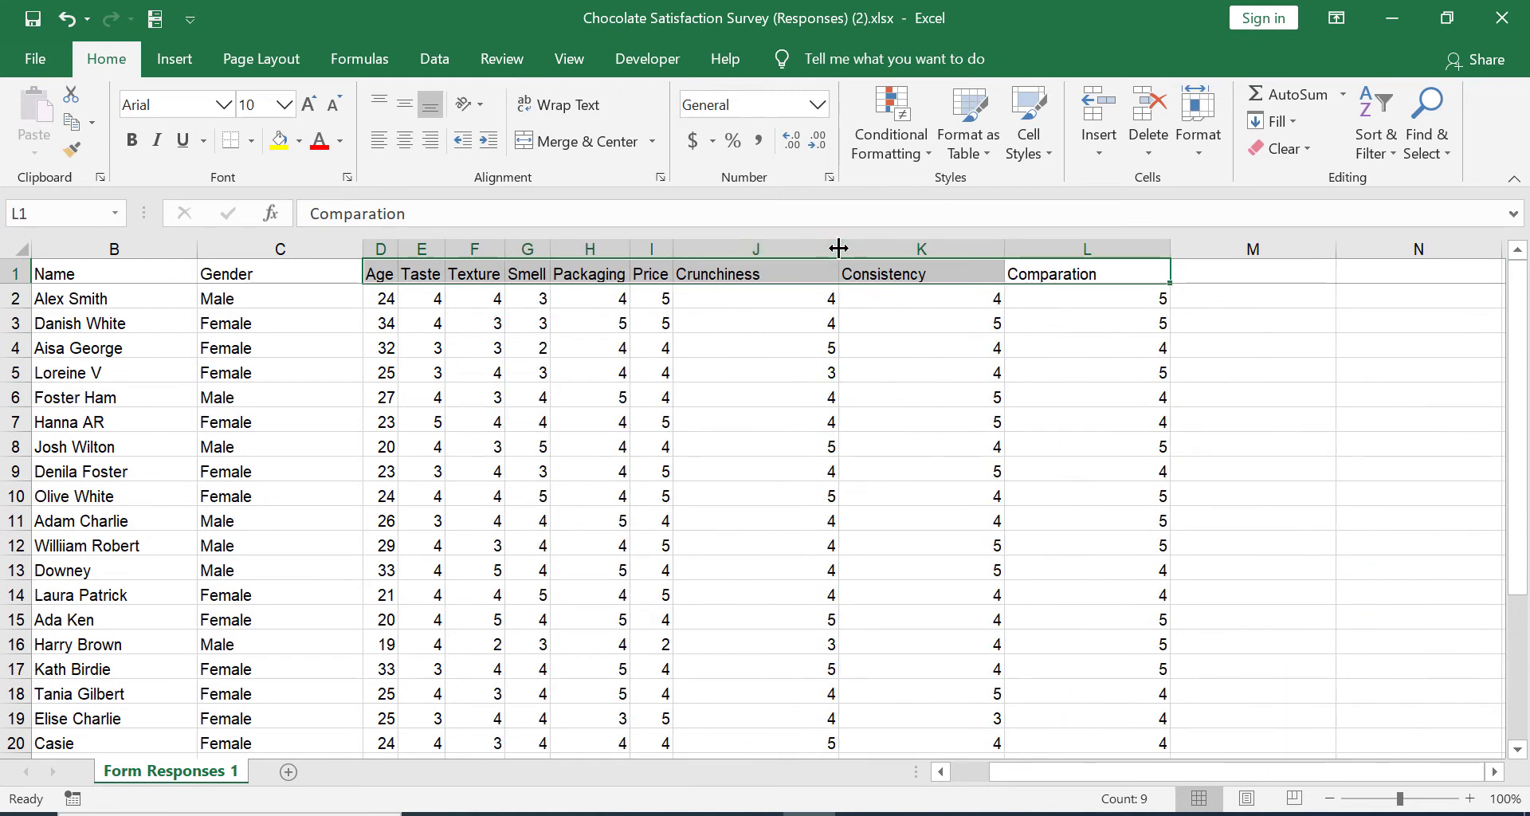
{"action": "double_click", "coordinate": [838, 249]}
{"action": "double_click", "coordinate": [943, 247]}
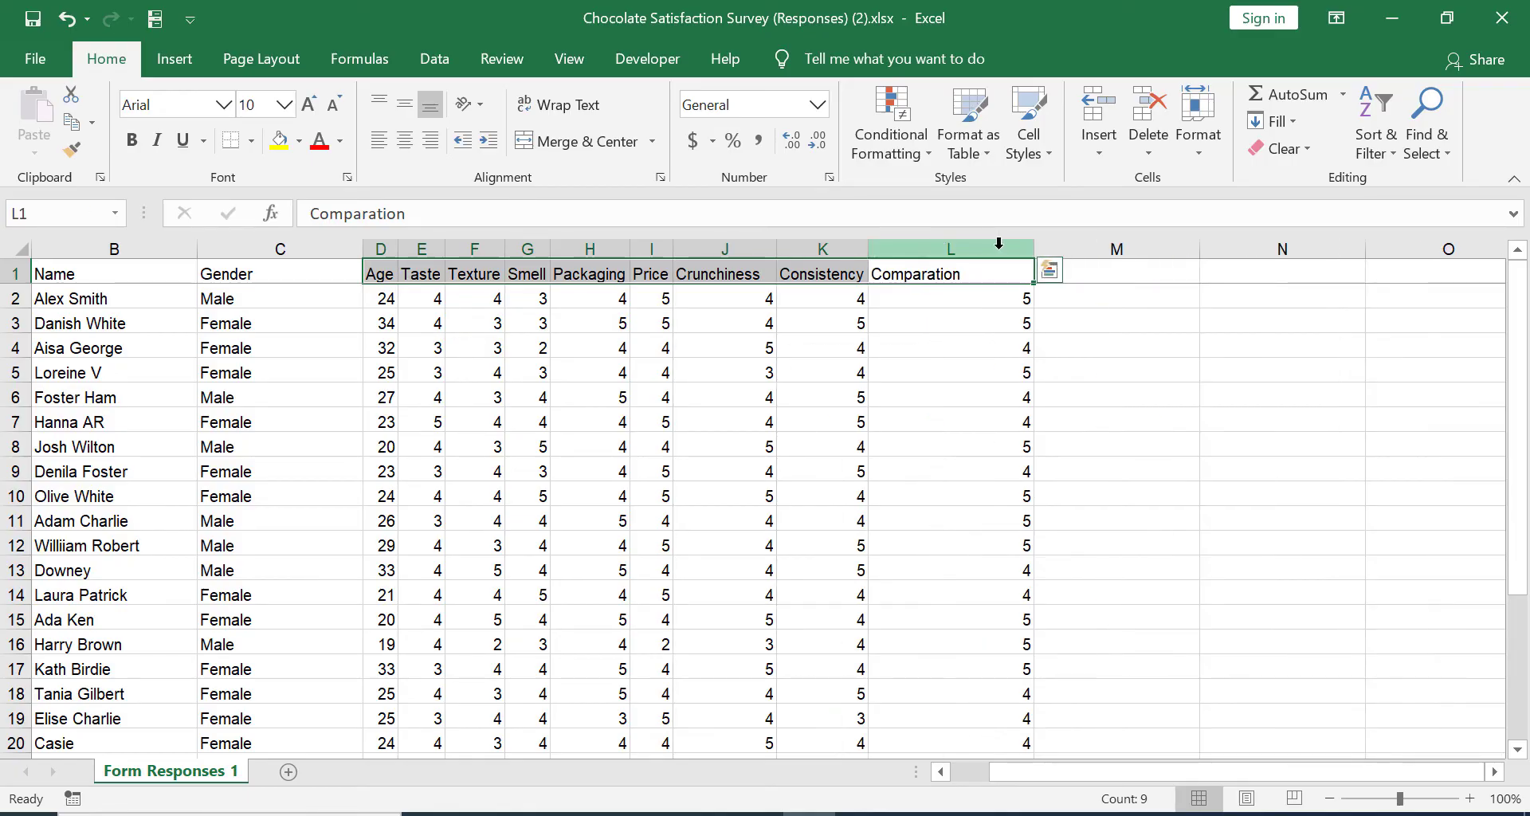
{"action": "double_click", "coordinate": [1034, 243]}
{"action": "left_click", "coordinate": [904, 307]}
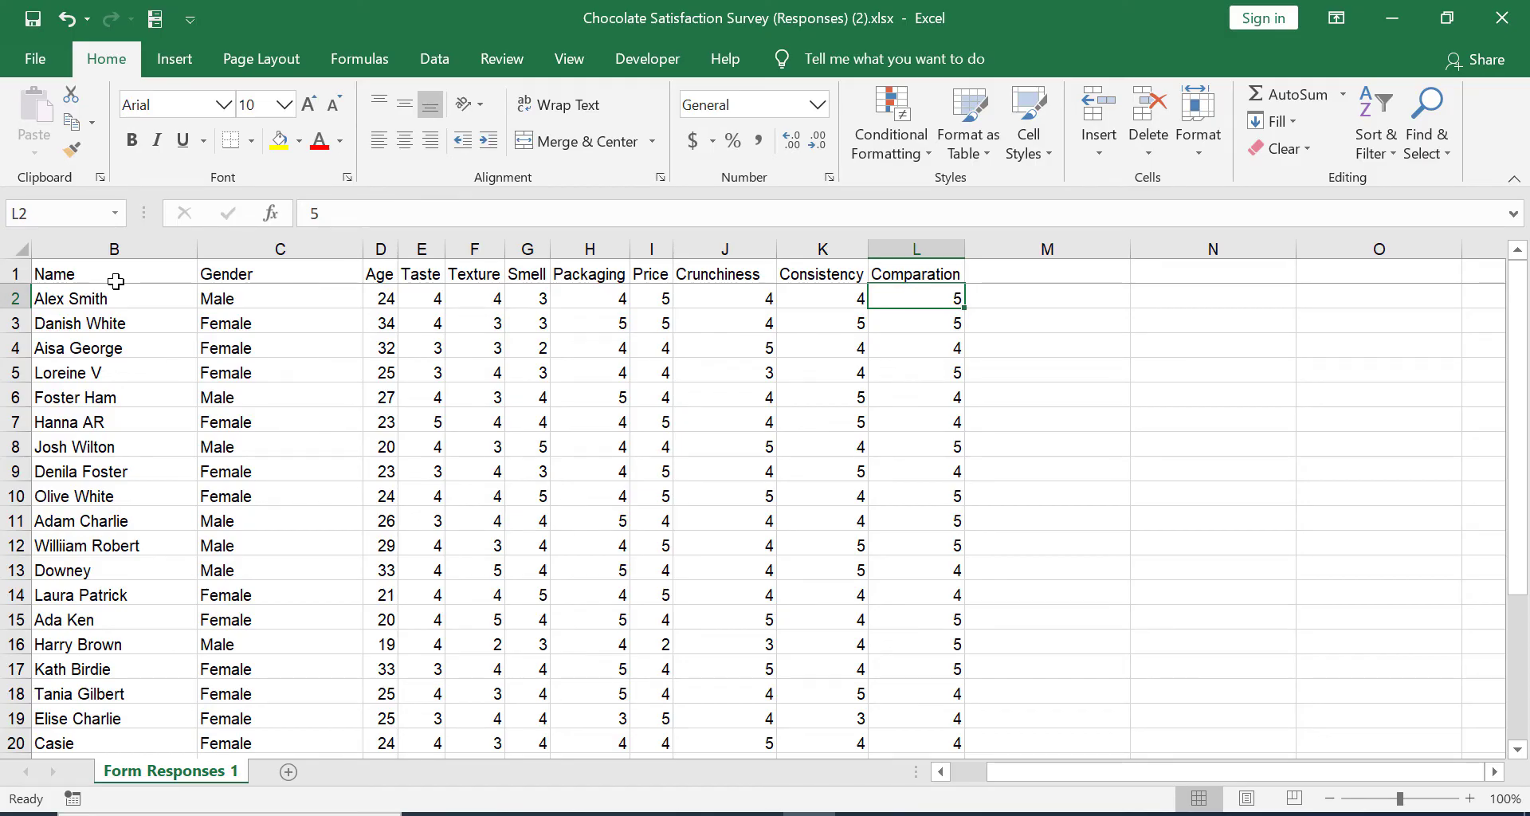
Select the Gender column and look through its Male and Female entries
{"action": "left_click", "coordinate": [241, 251]}
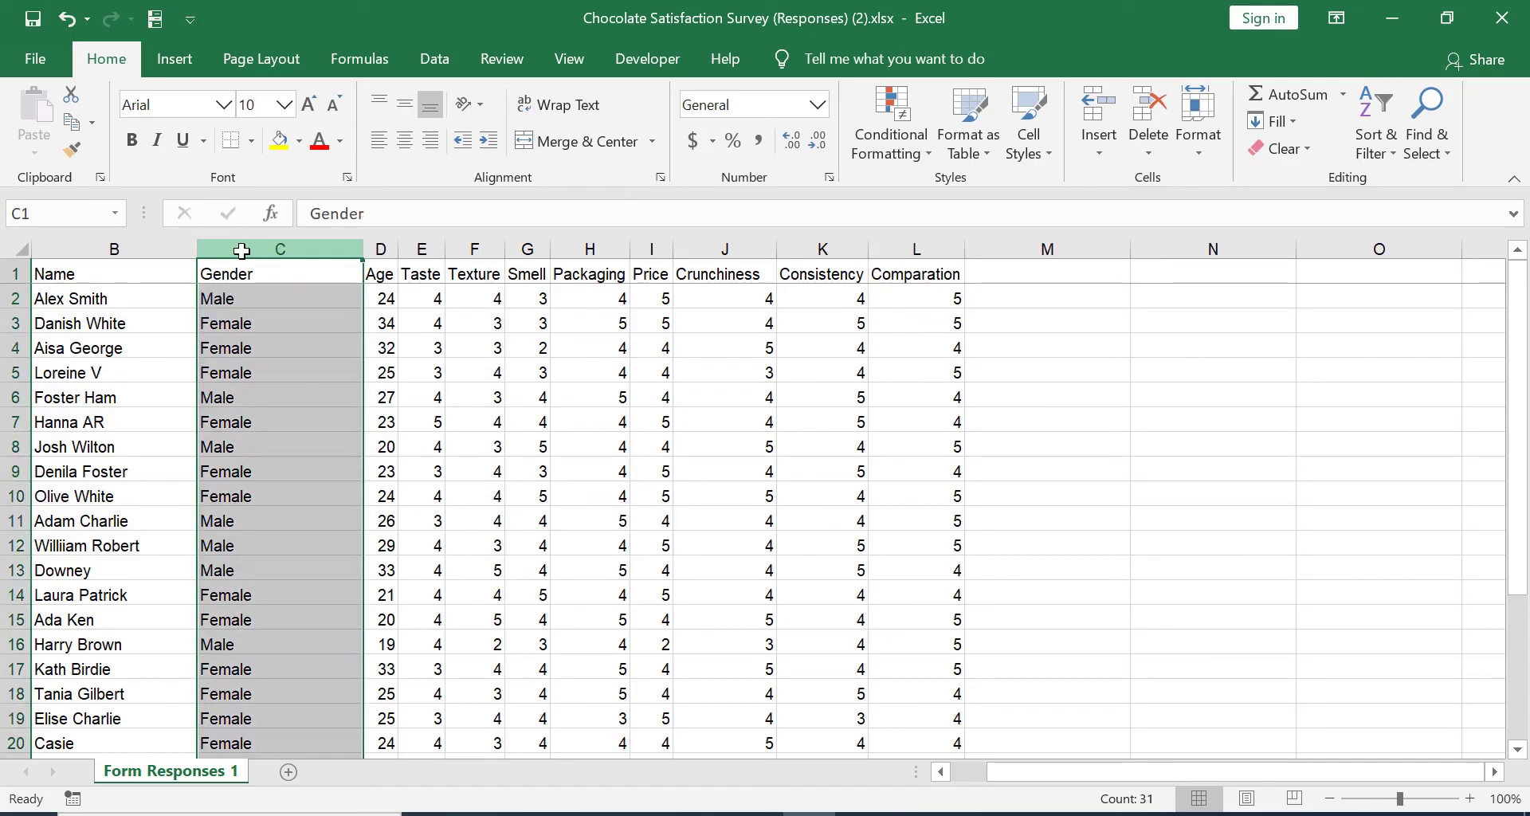
{"action": "scroll", "coordinate": [223, 358], "scroll_direction": "down", "scroll_amount": 5}
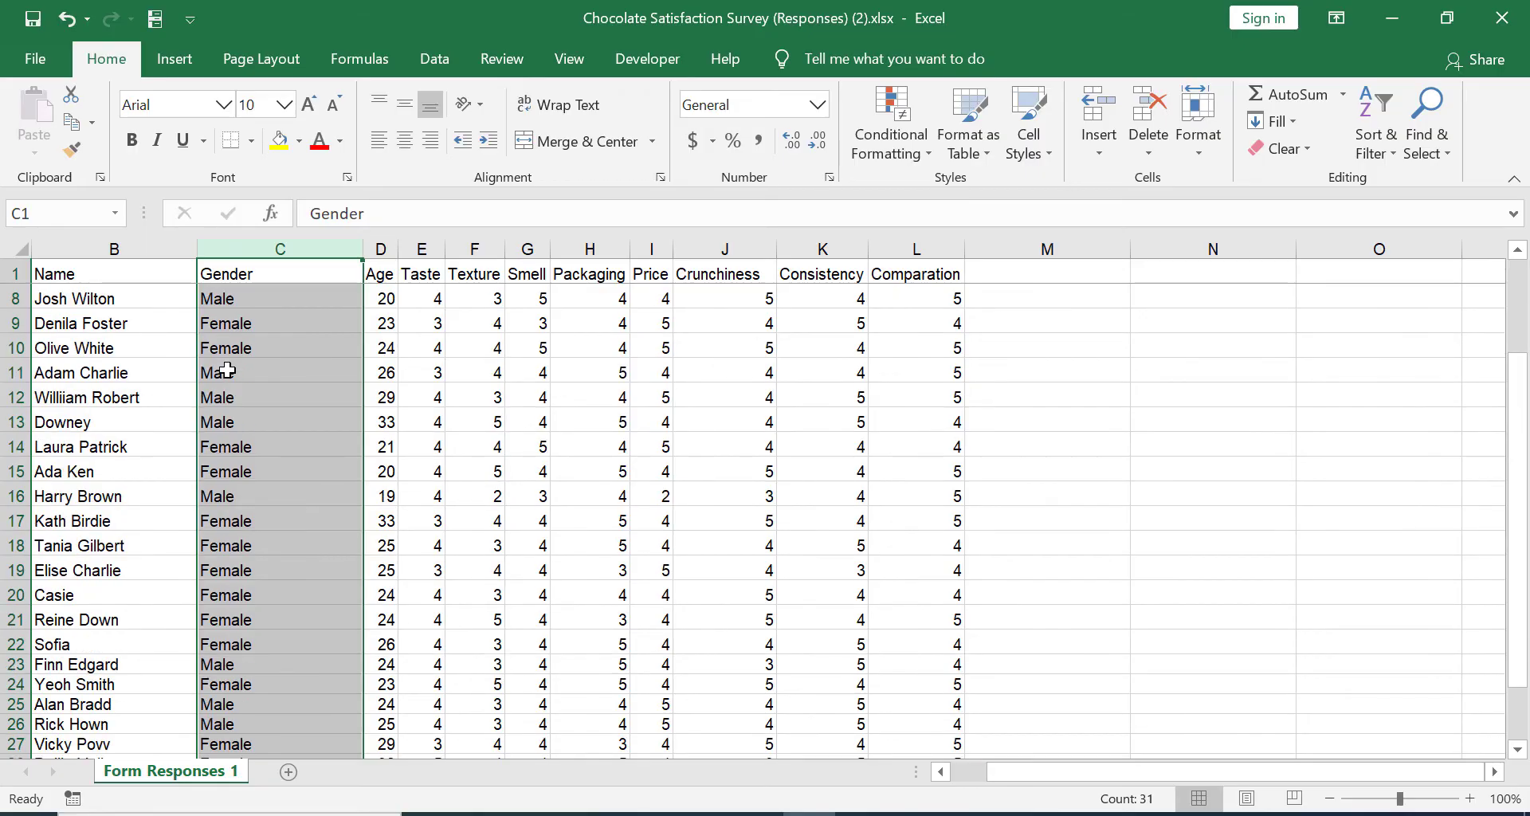
{"action": "scroll", "coordinate": [228, 370], "scroll_direction": "up", "scroll_amount": 5}
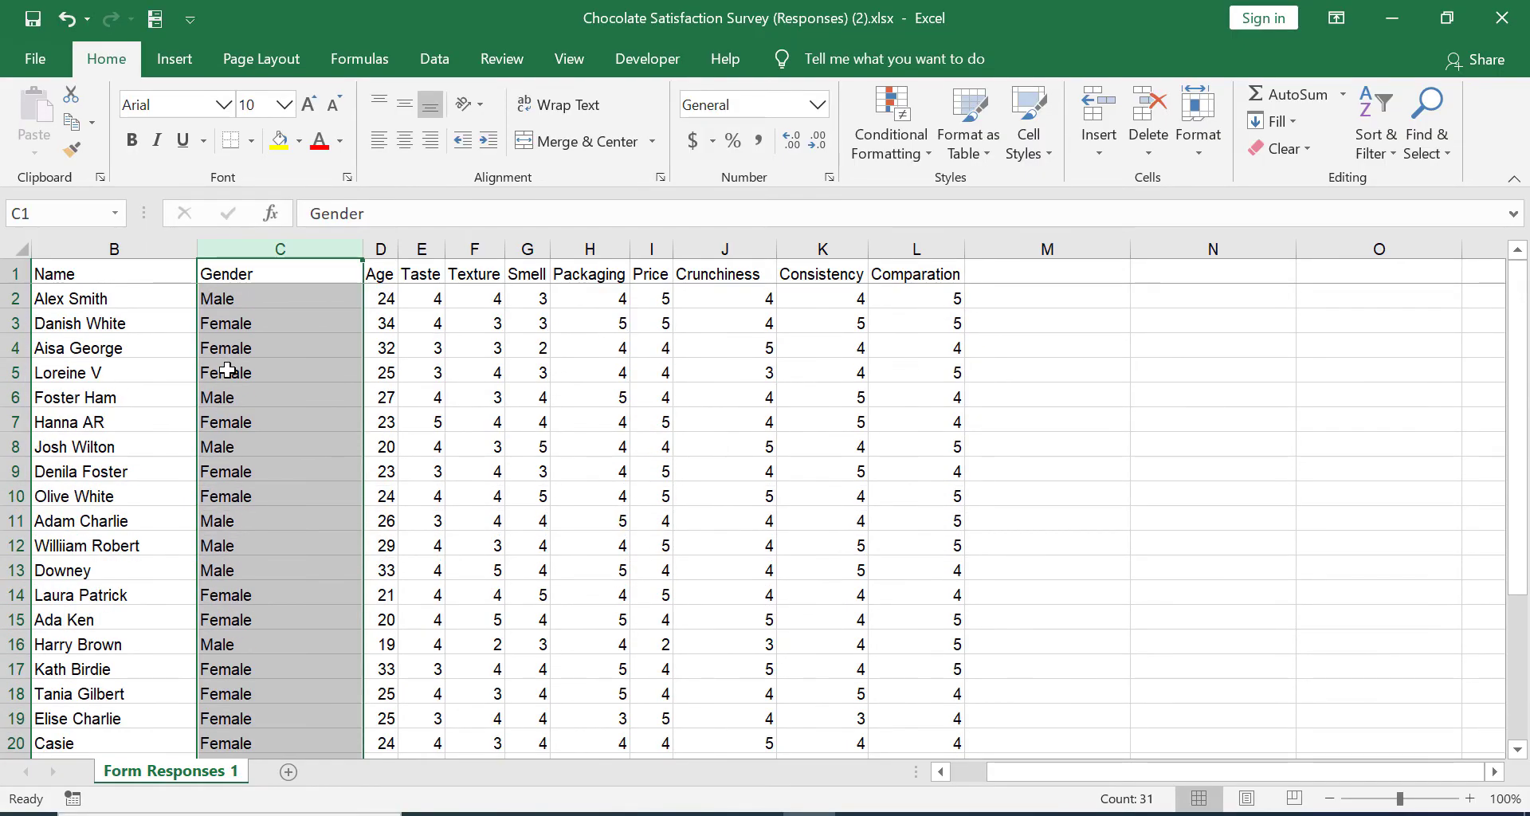
{"action": "scroll", "coordinate": [228, 370], "scroll_direction": "down", "scroll_amount": 2}
{"action": "scroll", "coordinate": [219, 375], "scroll_direction": "up", "scroll_amount": 2}
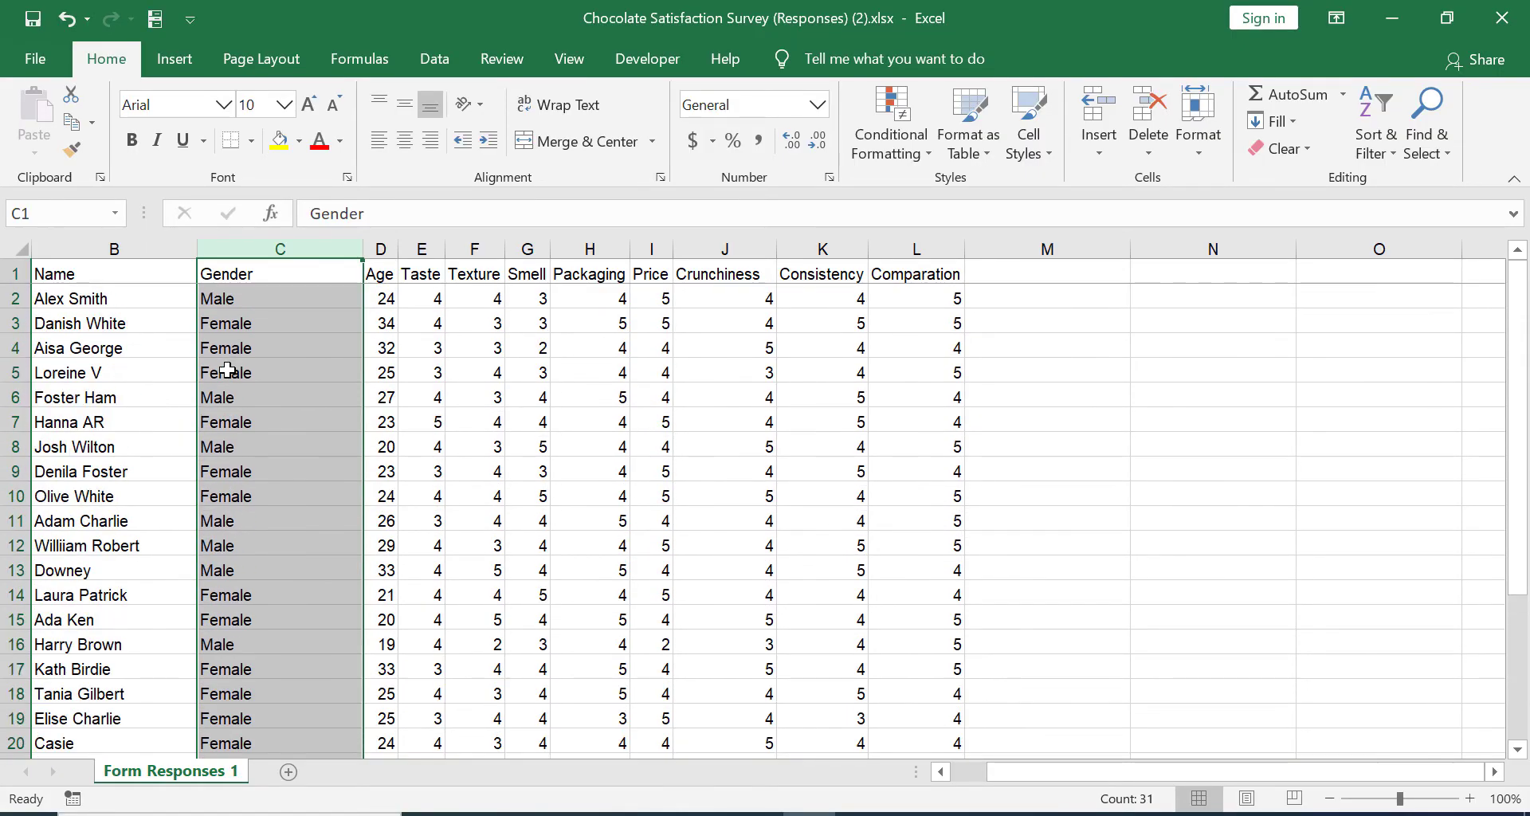
{"action": "left_click", "coordinate": [257, 313]}
{"action": "left_click", "coordinate": [256, 301]}
{"action": "left_click", "coordinate": [261, 271]}
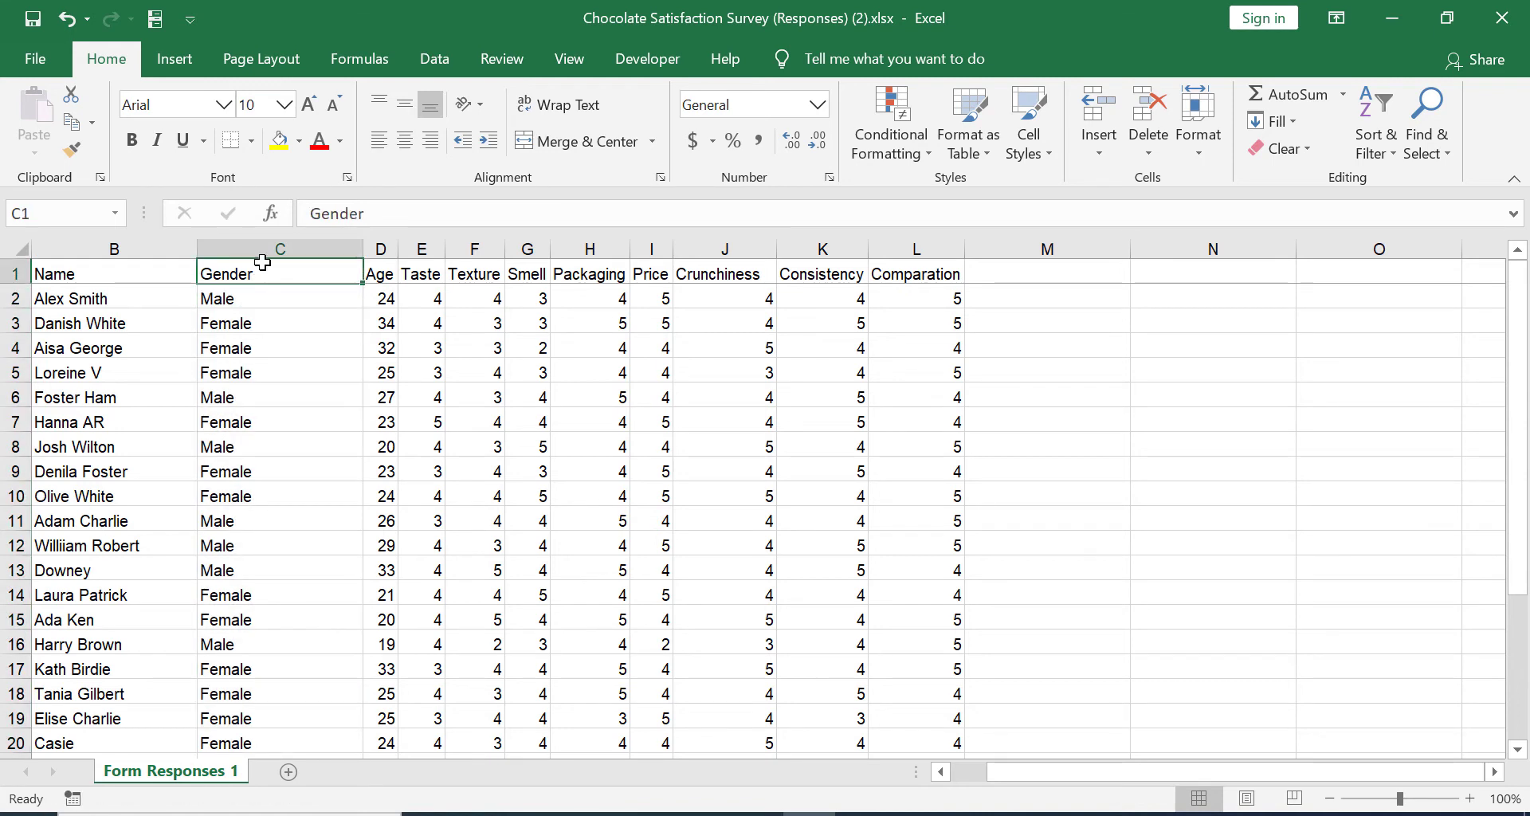
{"action": "left_click", "coordinate": [265, 253]}
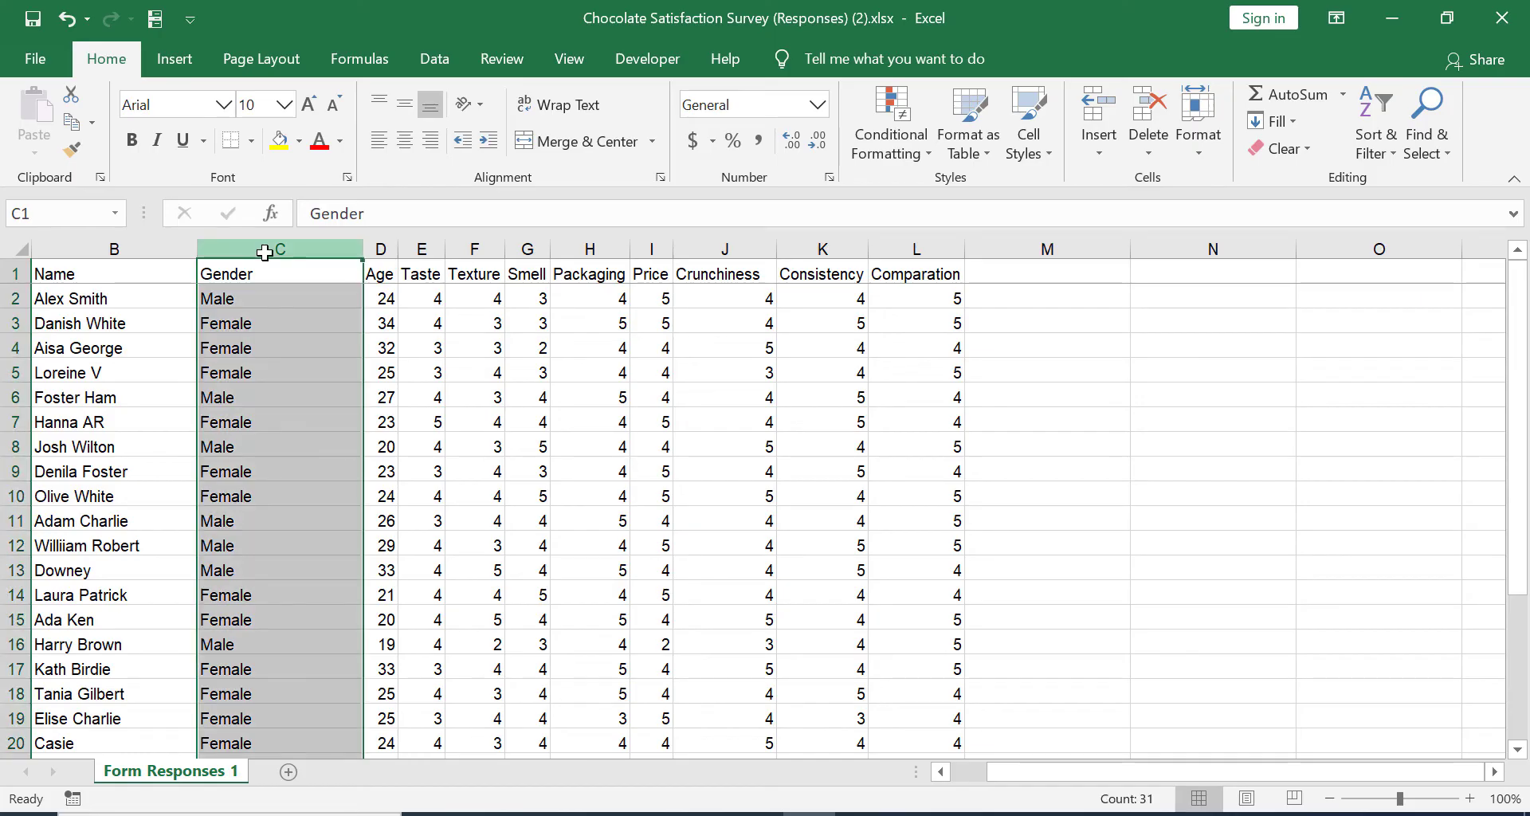
{"action": "scroll", "coordinate": [265, 296], "scroll_direction": "down", "scroll_amount": 3}
{"action": "scroll", "coordinate": [265, 297], "scroll_direction": "up", "scroll_amount": 3}
{"action": "scroll", "coordinate": [265, 296], "scroll_direction": "down", "scroll_amount": 3}
{"action": "scroll", "coordinate": [265, 297], "scroll_direction": "up", "scroll_amount": 3}
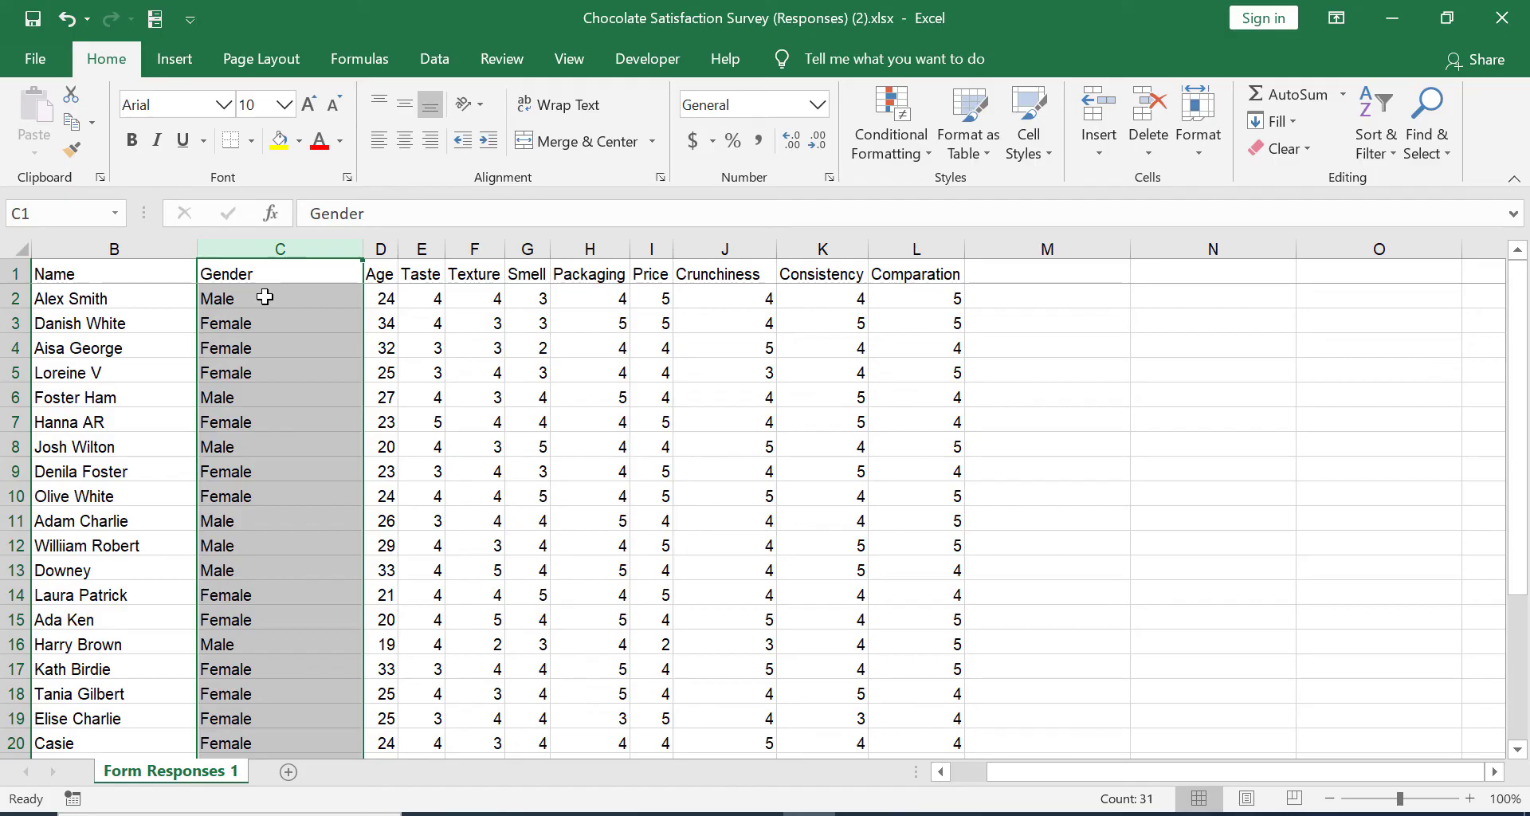
Try to replace all occurrences of "Male" with 1 in the Gender column using Find and Replace
{"action": "key", "text": "ctrl+f"}
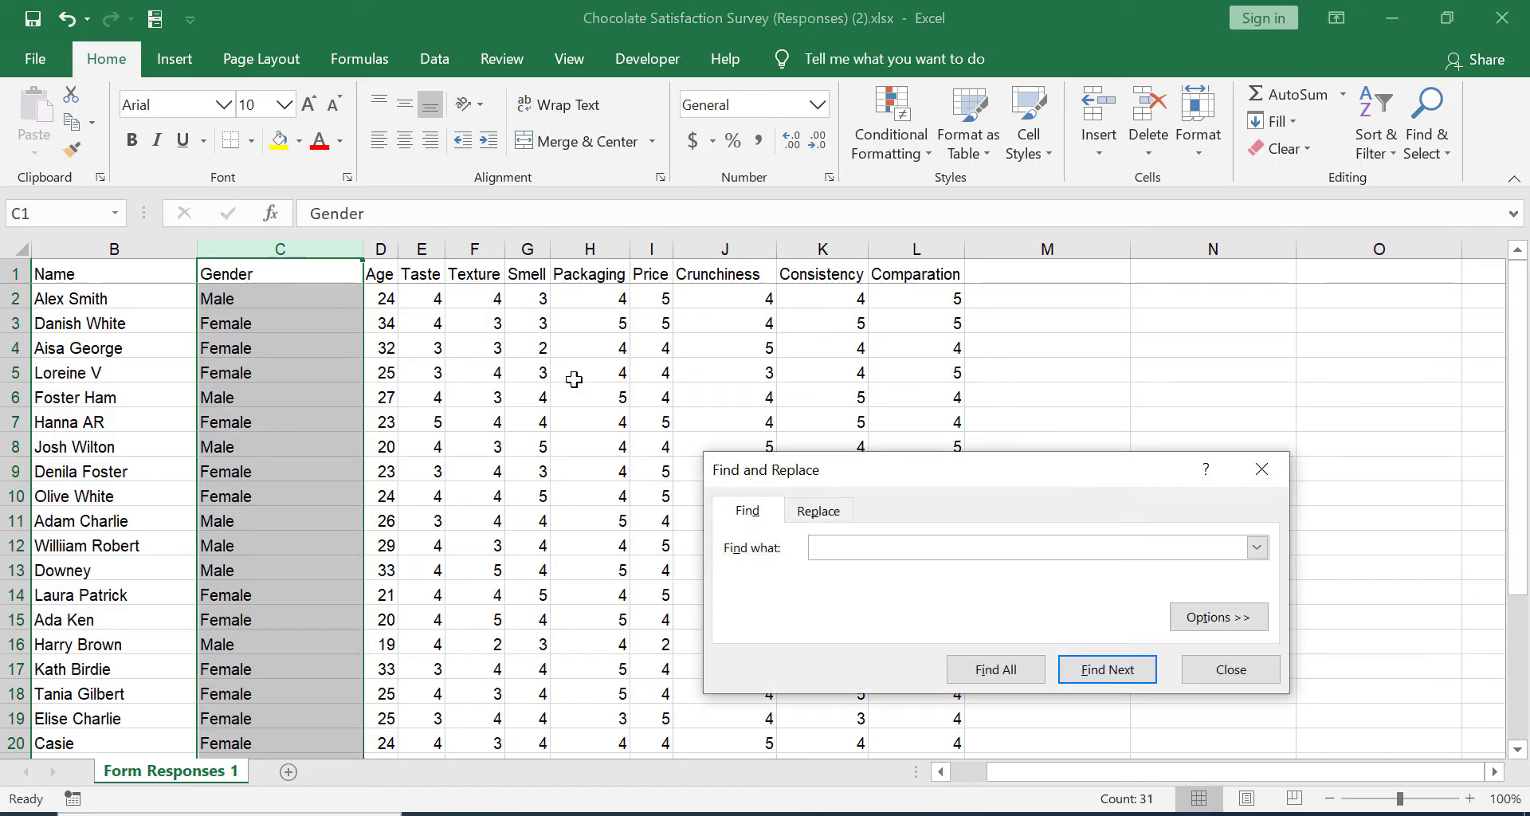
{"action": "left_click_drag", "start_coordinate": [822, 481], "coordinate": [723, 339]}
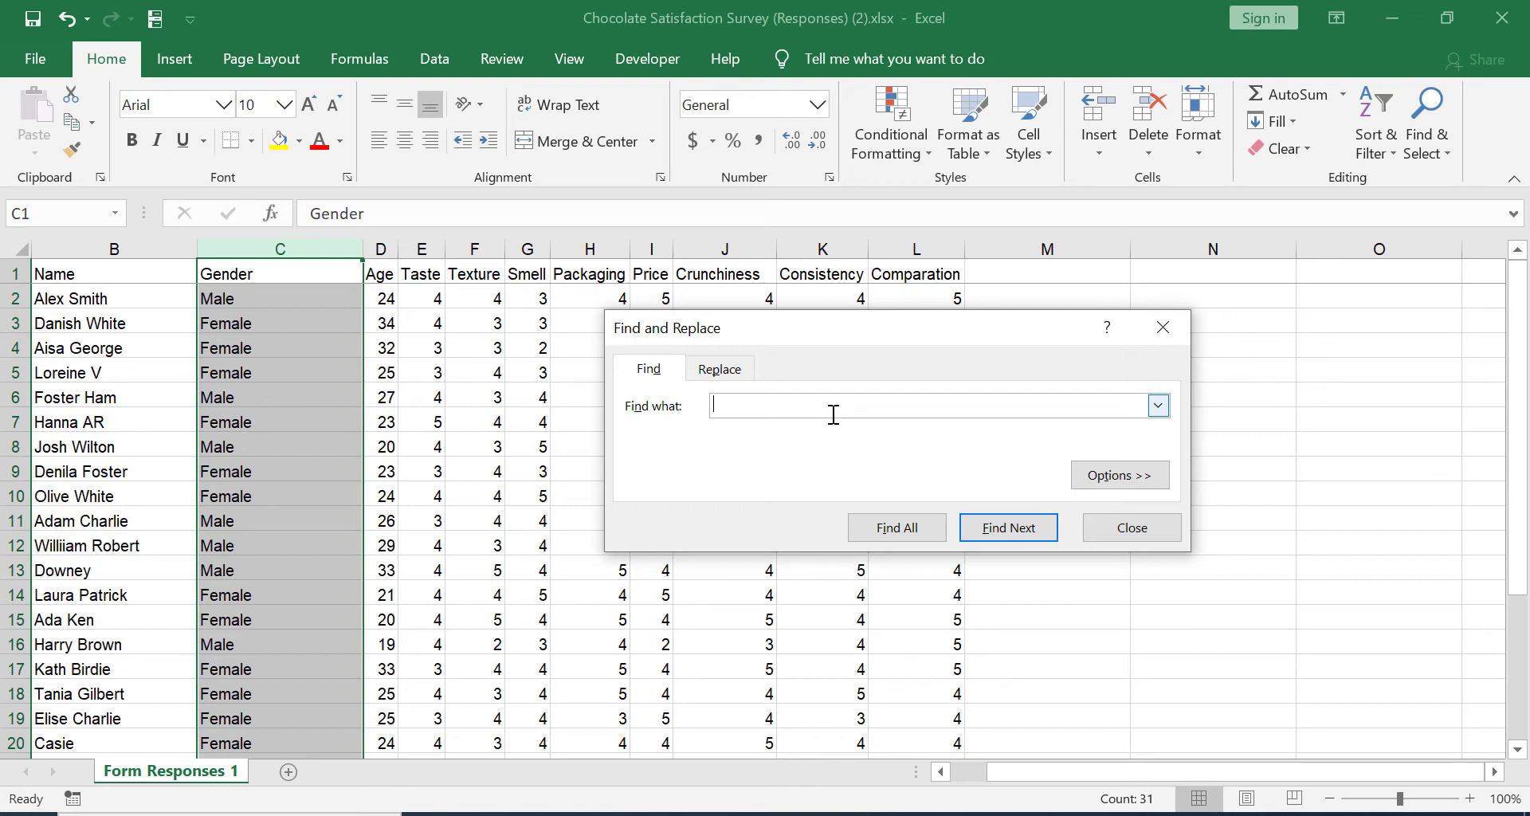
{"action": "type", "text": "Male"}
{"action": "left_click", "coordinate": [745, 366]}
{"action": "left_click", "coordinate": [738, 432]}
{"action": "type", "text": "1"}
{"action": "left_click", "coordinate": [685, 527]}
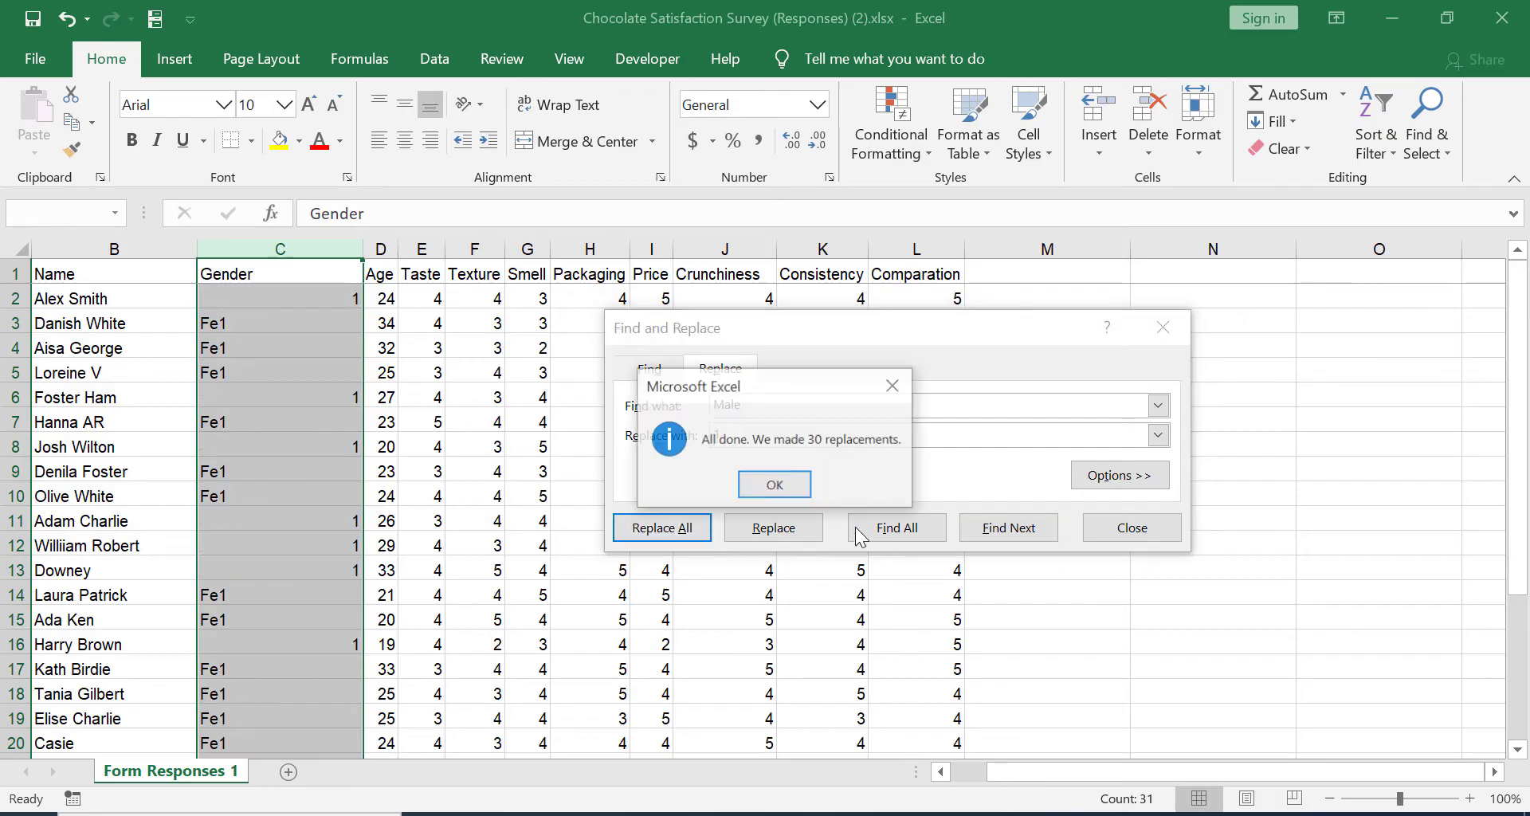
{"action": "left_click", "coordinate": [797, 488]}
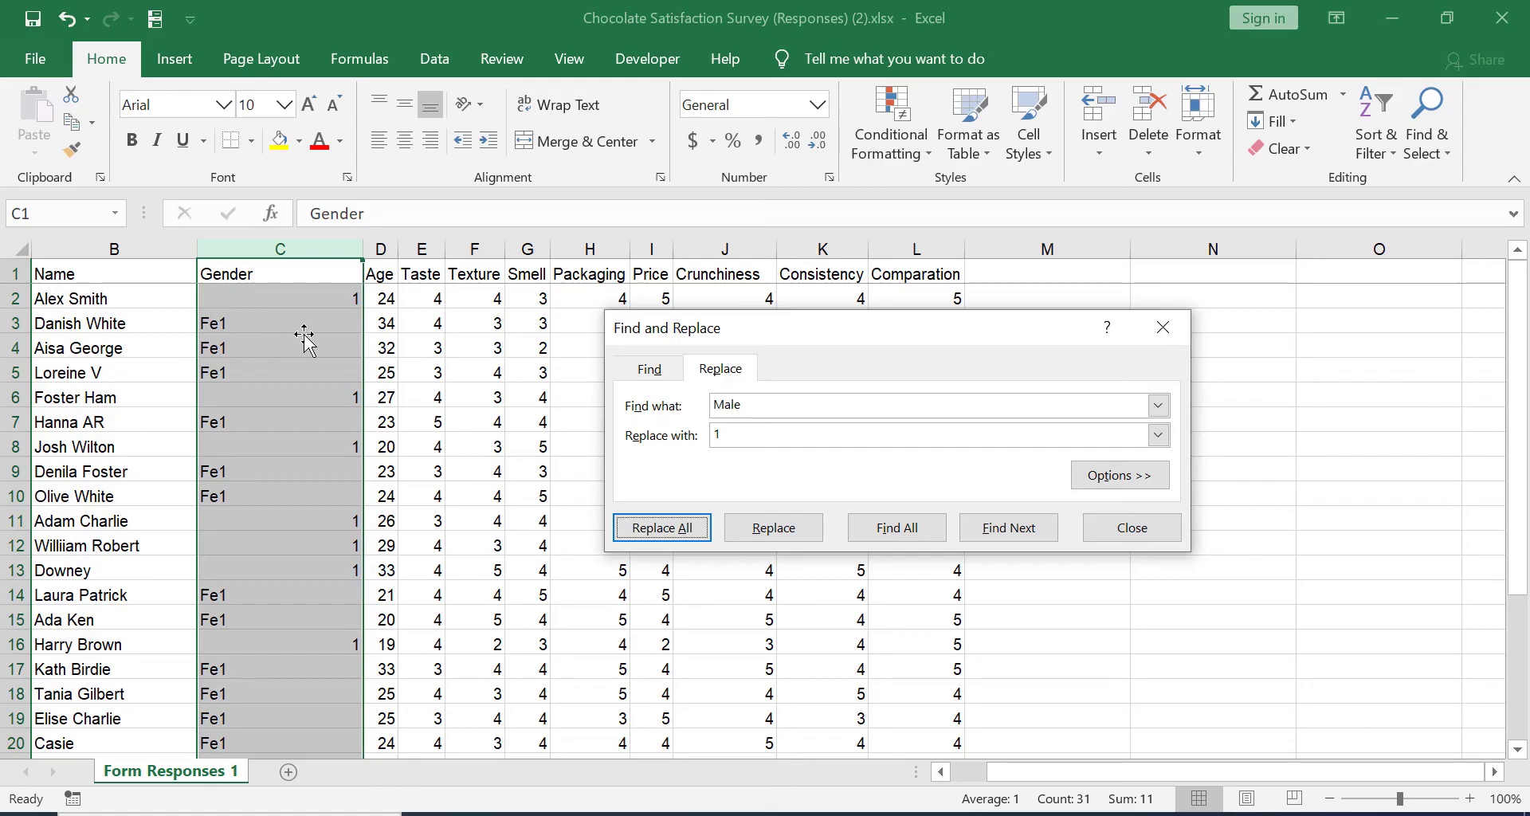
Close Find and Replace and undo the replacement of "Male" in the Gender column
{"action": "left_click", "coordinate": [660, 371]}
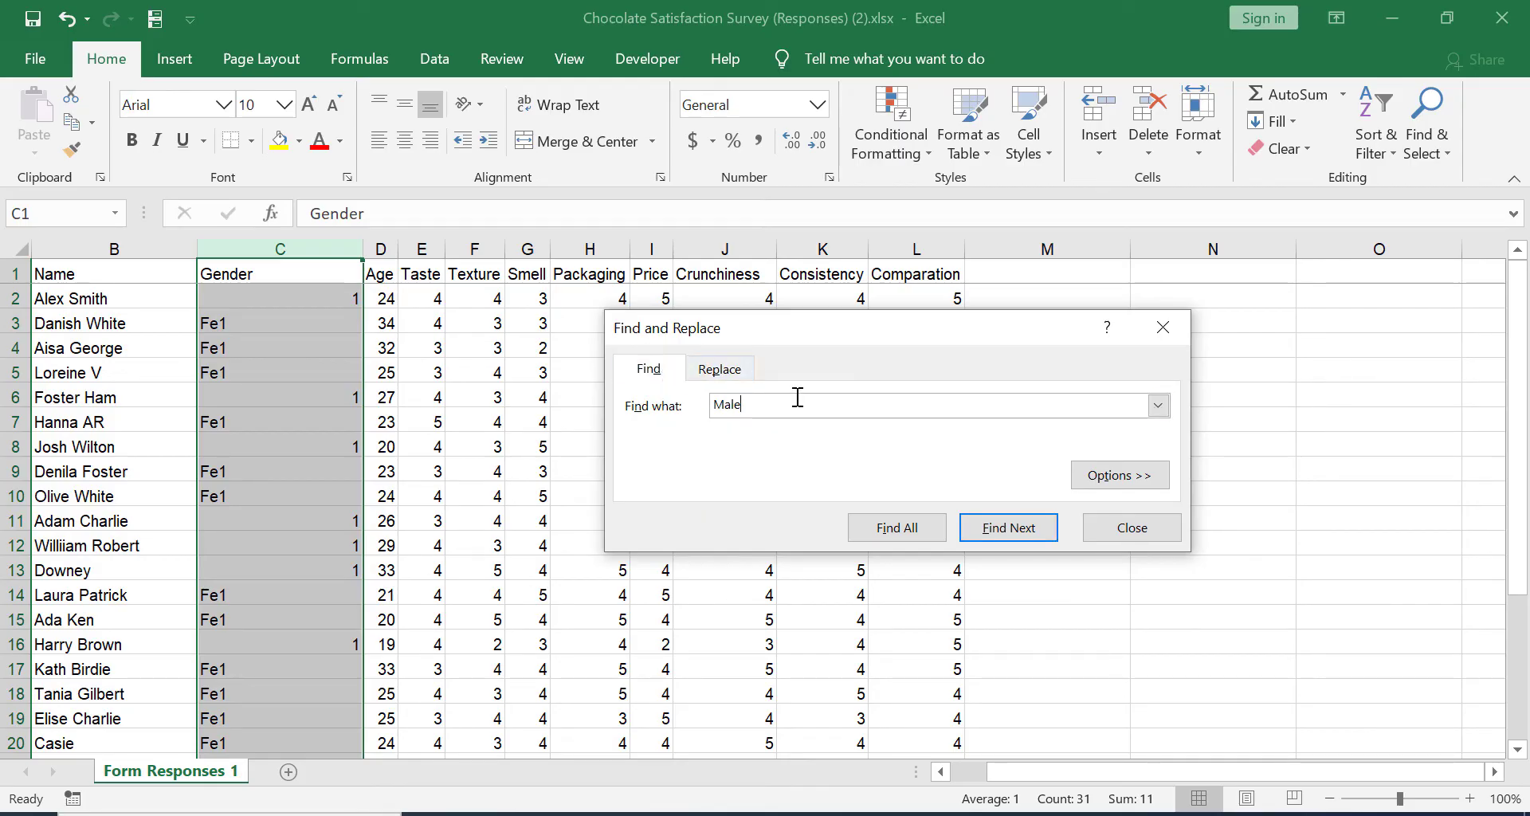
{"action": "left_click", "coordinate": [649, 416]}
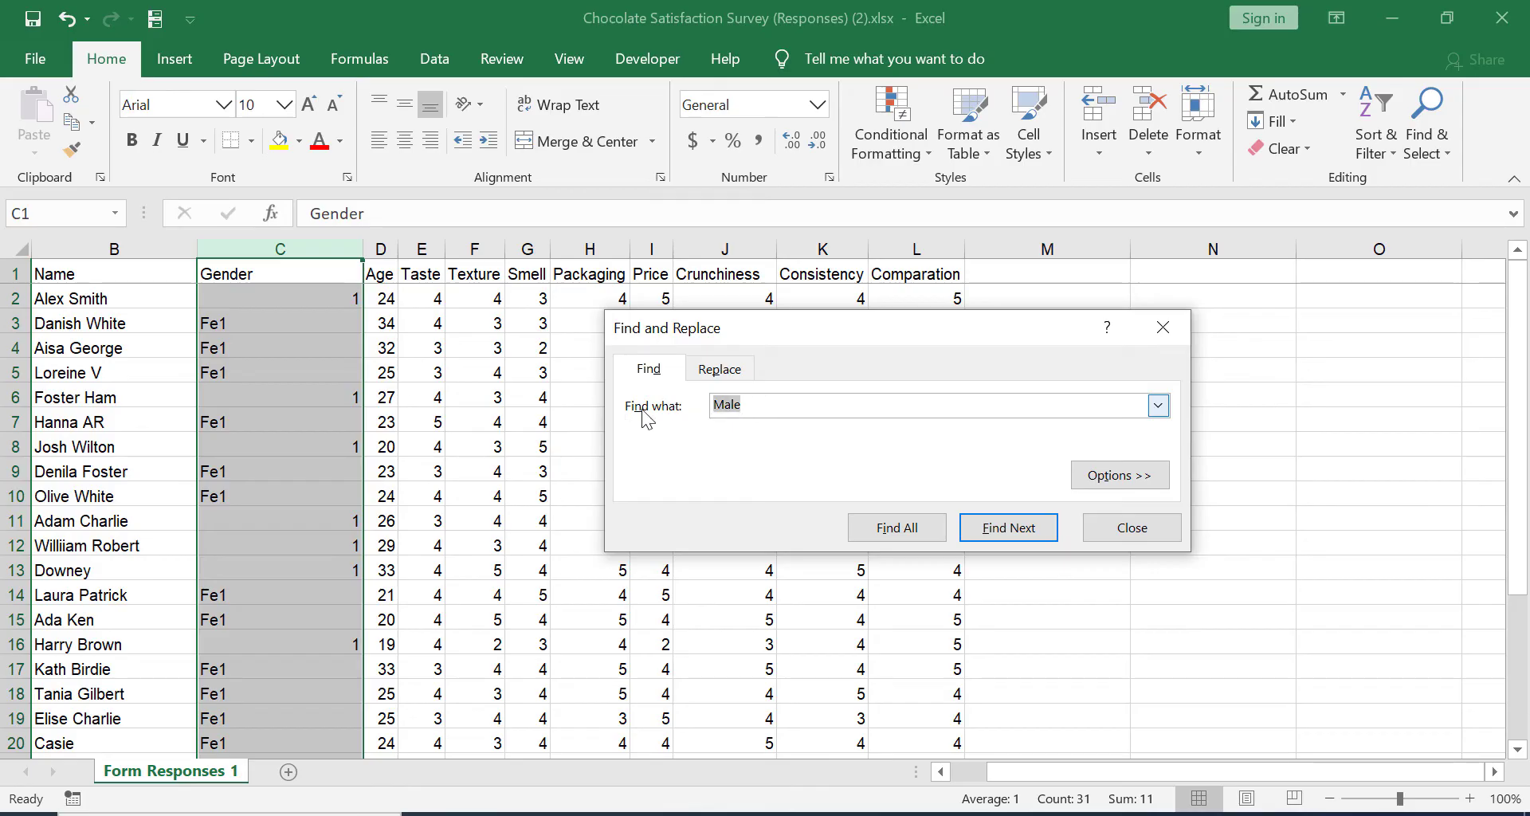
{"action": "left_click", "coordinate": [1132, 539]}
{"action": "left_click", "coordinate": [67, 18]}
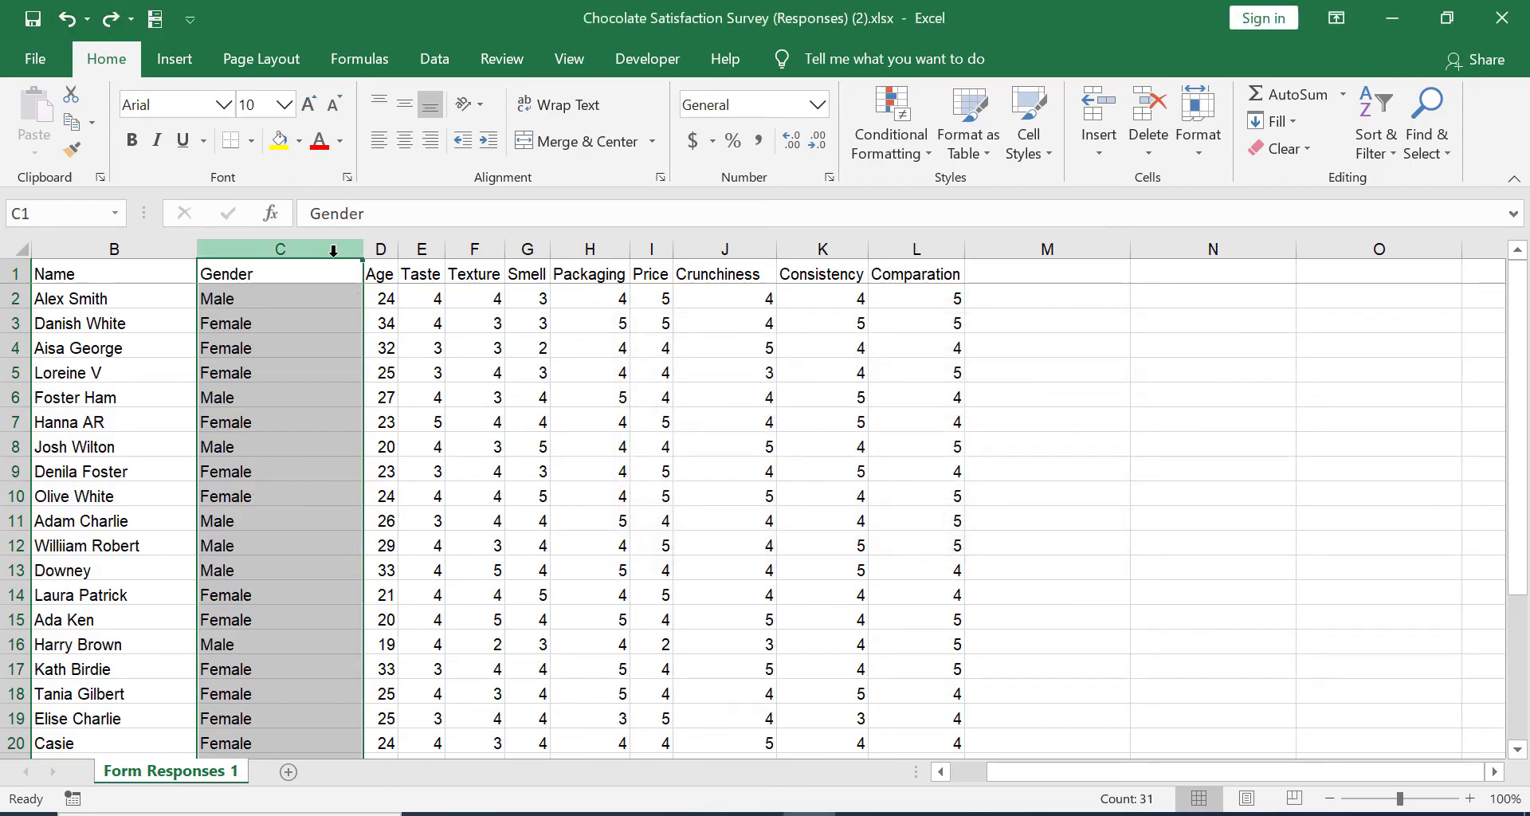
Replace all occurrences of "Female" with 2 in the selected Gender column
{"action": "key", "text": "ctrl+f"}
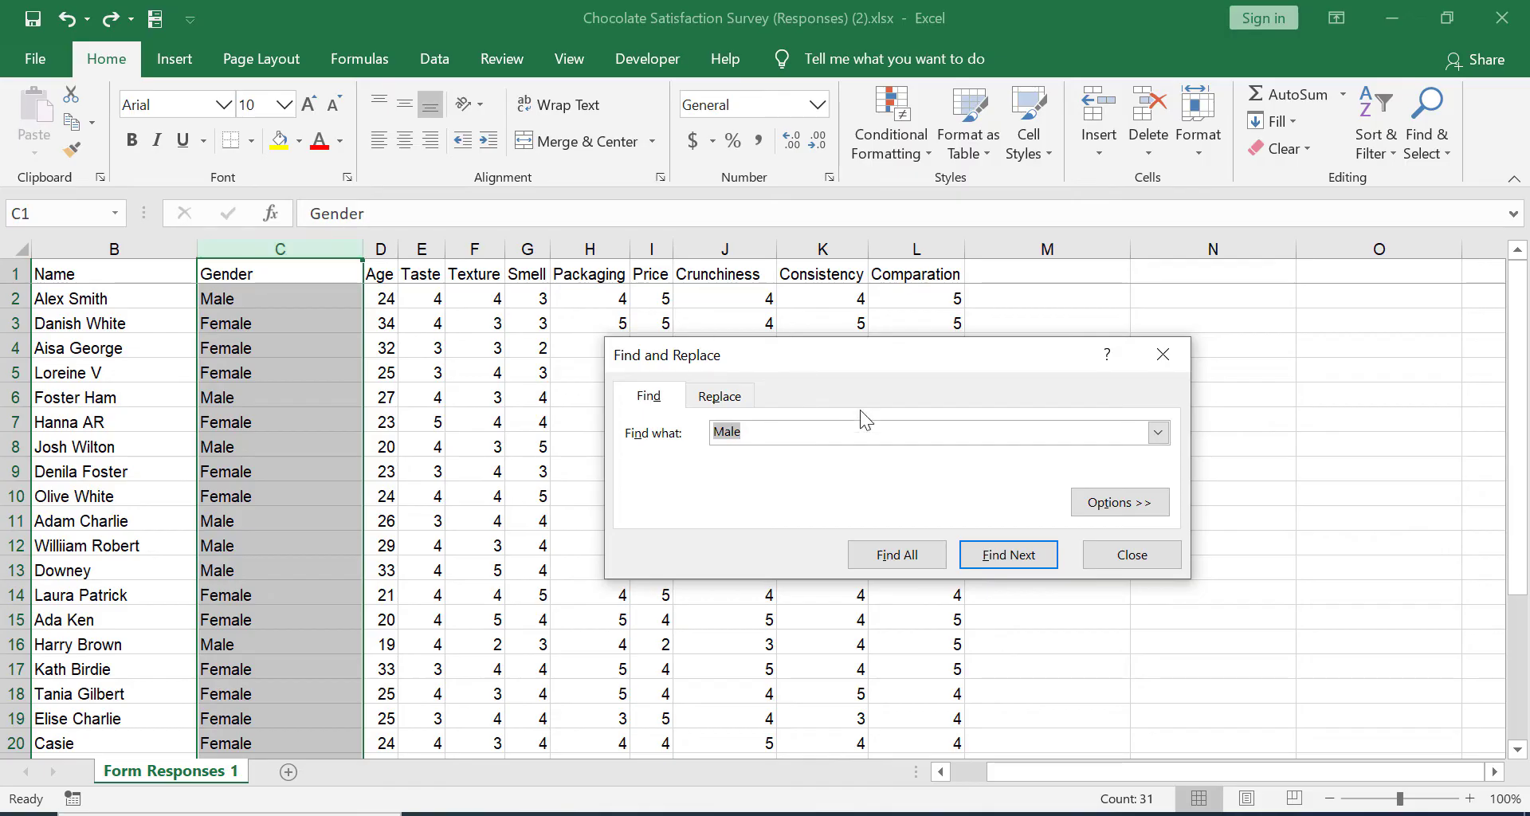
{"action": "left_click", "coordinate": [721, 399]}
{"action": "type", "text": "1"}
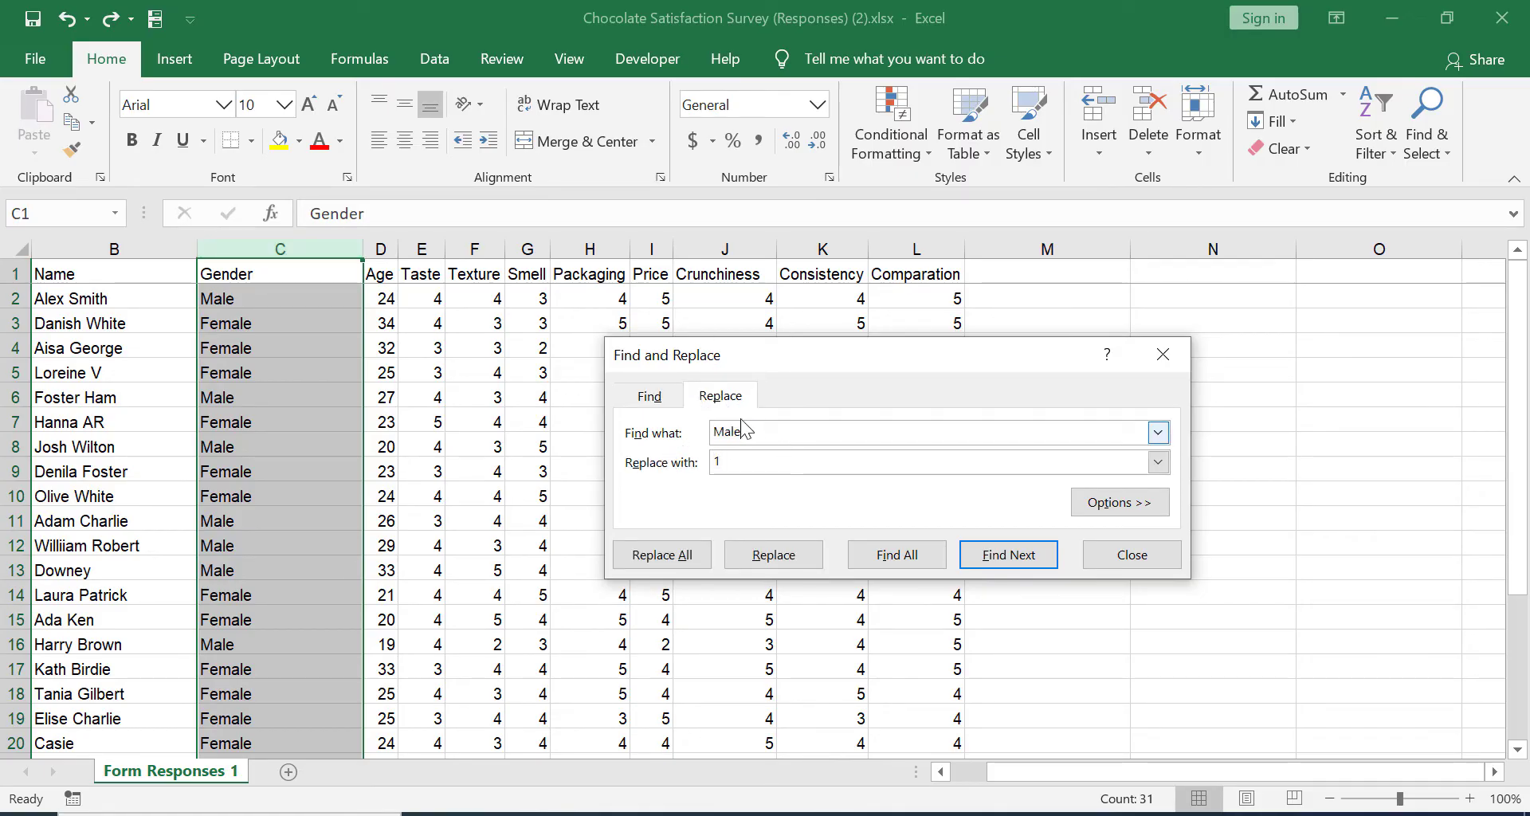
{"action": "left_click", "coordinate": [761, 431]}
{"action": "key", "text": "BackSpace"}
{"action": "key", "text": "BackSpace"}
{"action": "key", "text": "BackSpace"}
{"action": "key", "text": "BackSpace"}
{"action": "type", "text": "Female"}
{"action": "left_click", "coordinate": [743, 460]}
{"action": "key", "text": "BackSpace"}
{"action": "type", "text": "2"}
{"action": "left_click", "coordinate": [690, 564]}
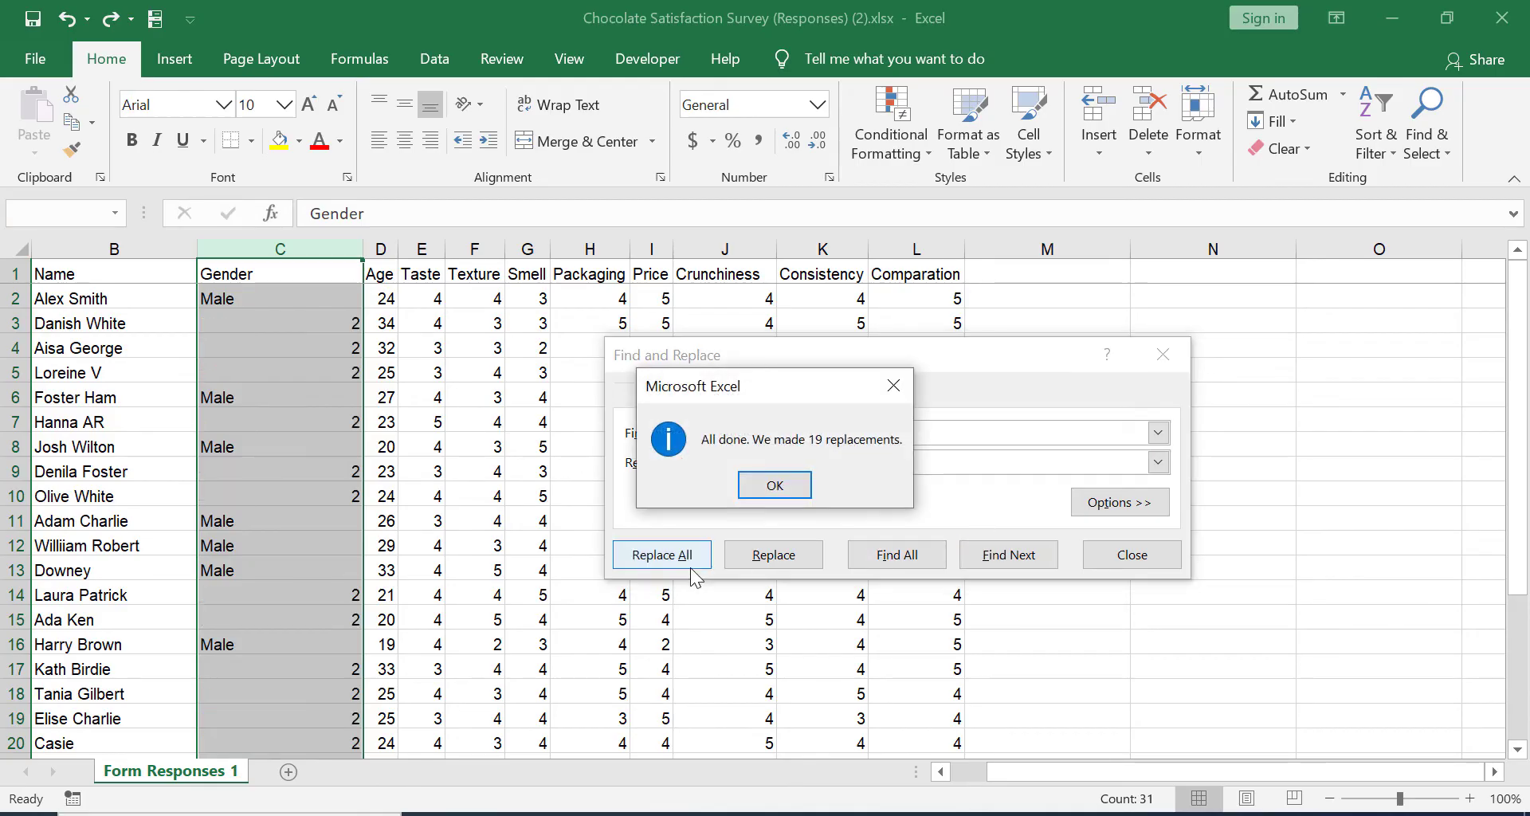
{"action": "left_click", "coordinate": [771, 488]}
Replace all occurrences of "Male" with 1 in the selected Gender column
{"action": "left_click", "coordinate": [780, 436]}
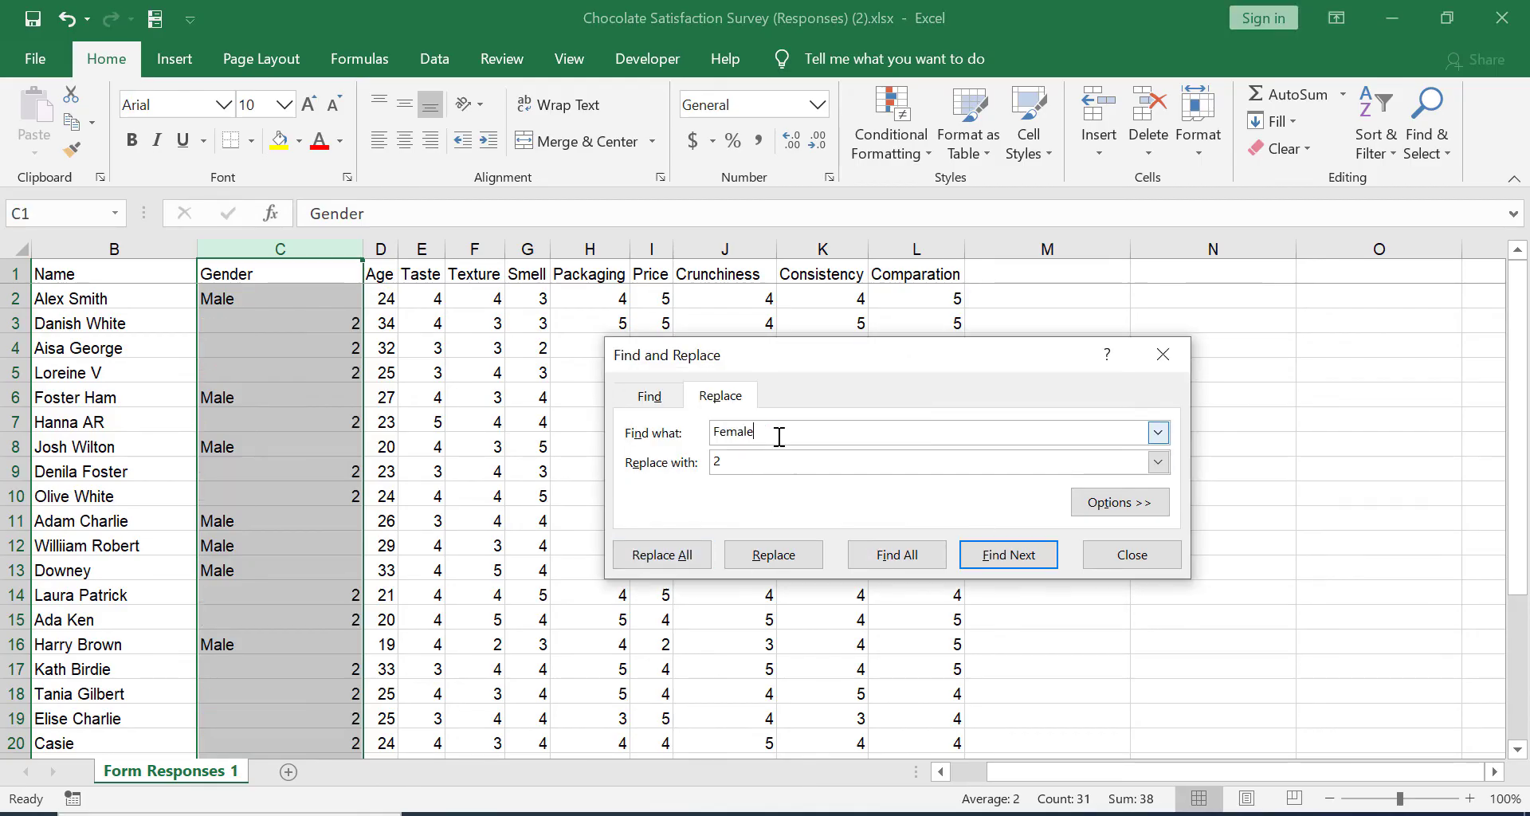
{"action": "key", "text": "BackSpace"}
{"action": "key", "text": "BackSpace"}
{"action": "key", "text": "BackSpace"}
{"action": "type", "text": "M"}
{"action": "left_click", "coordinate": [781, 463]}
{"action": "key", "text": "BackSpace"}
{"action": "type", "text": "1"}
{"action": "left_click", "coordinate": [670, 550]}
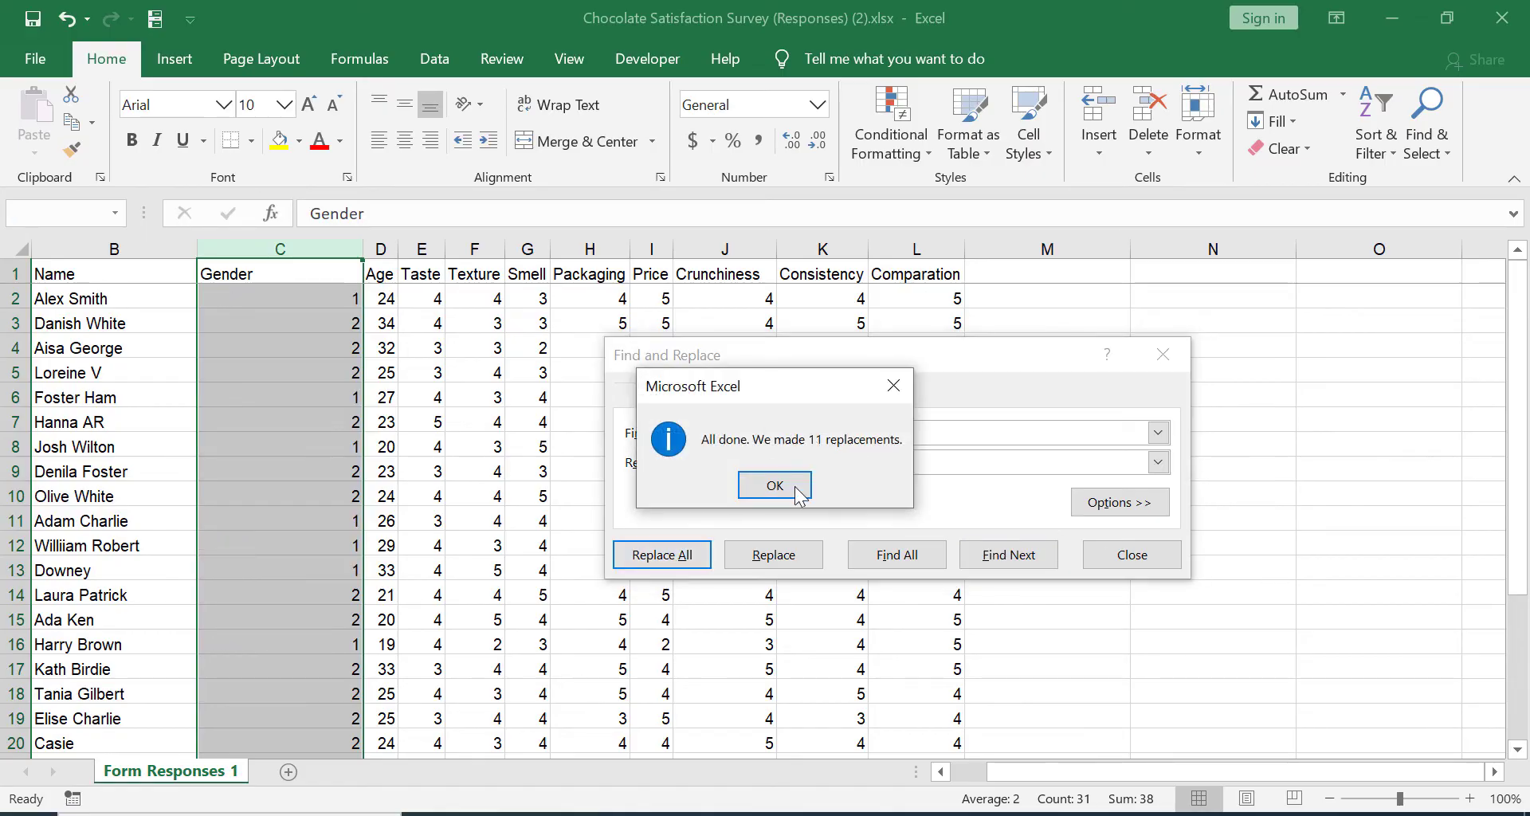
Close Find and Replace and check the numeric Gender codes down to the last response
{"action": "left_click", "coordinate": [796, 488]}
{"action": "left_click", "coordinate": [1140, 558]}
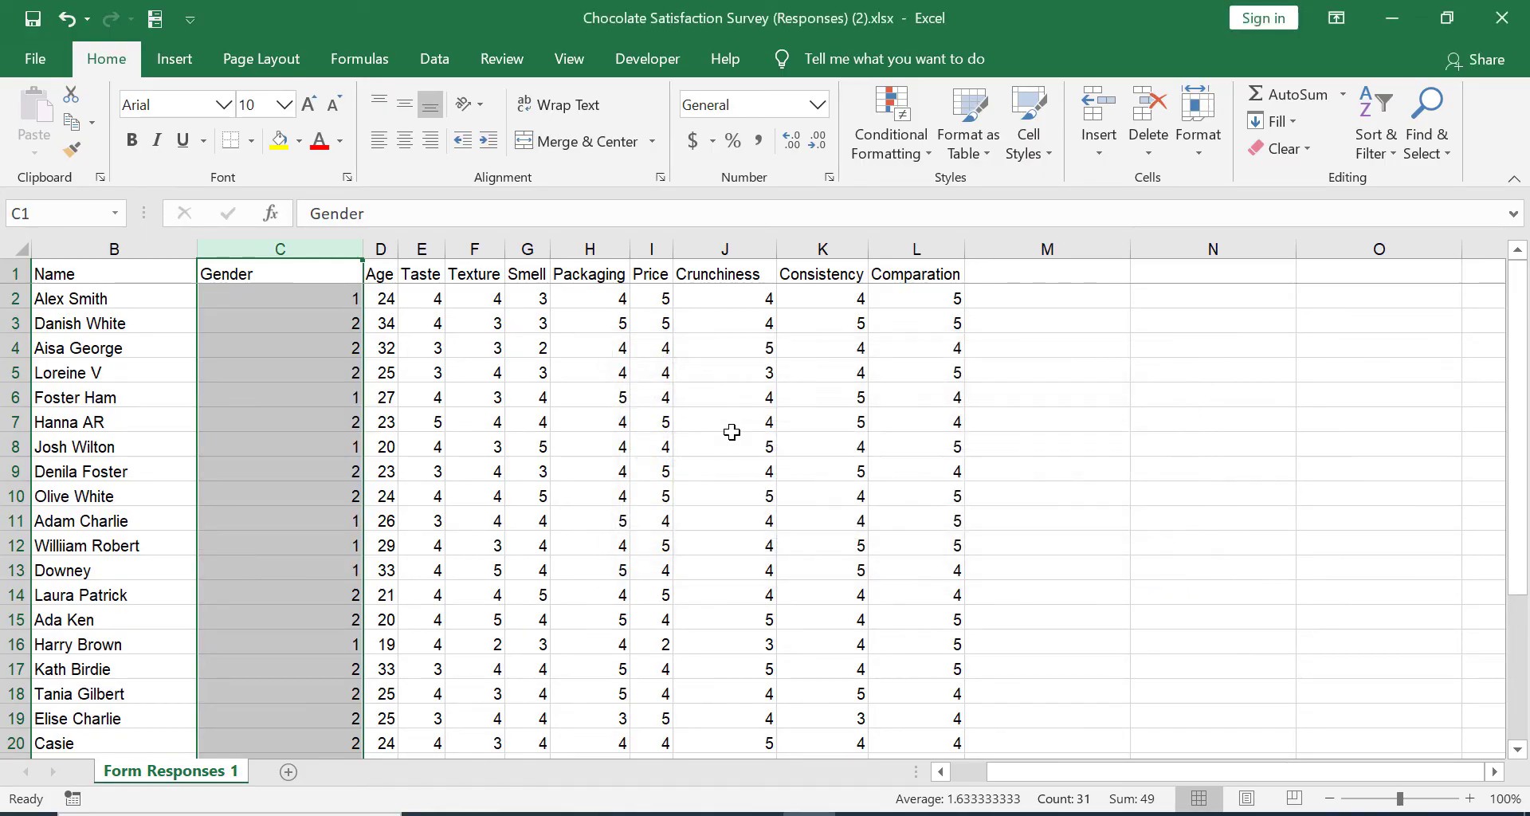
{"action": "scroll", "coordinate": [339, 452], "scroll_direction": "down", "scroll_amount": 1}
{"action": "scroll", "coordinate": [339, 452], "scroll_direction": "down", "scroll_amount": 5}
{"action": "scroll", "coordinate": [341, 446], "scroll_direction": "up", "scroll_amount": 5}
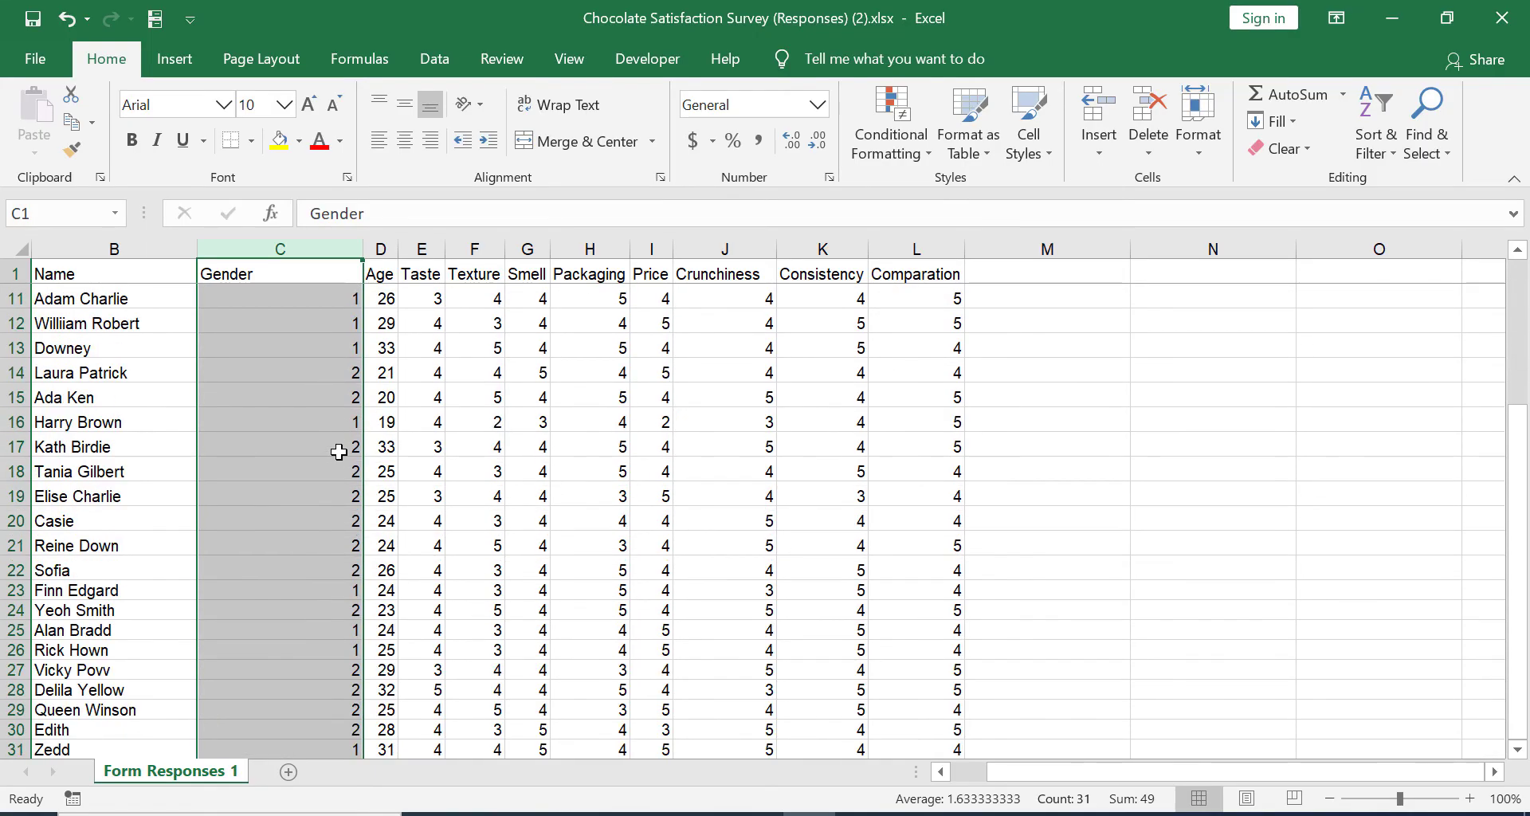
Delete the Timestamp and Name columns from the response sheet
{"action": "left_click_drag", "start_coordinate": [1160, 770], "coordinate": [1017, 767]}
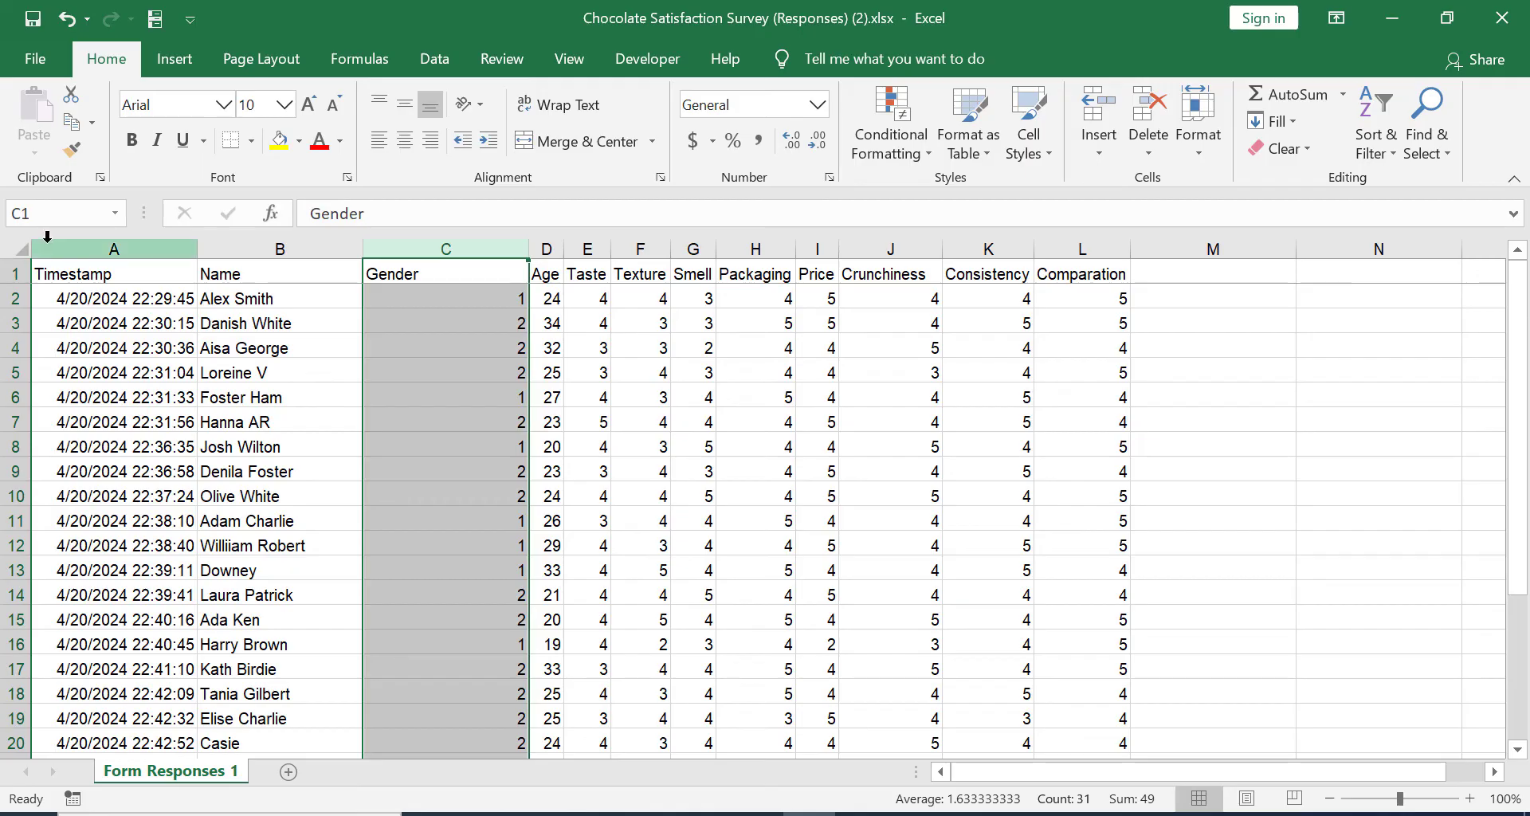
{"action": "left_click", "coordinate": [51, 240]}
{"action": "left_click_drag", "start_coordinate": [52, 240], "coordinate": [206, 252]}
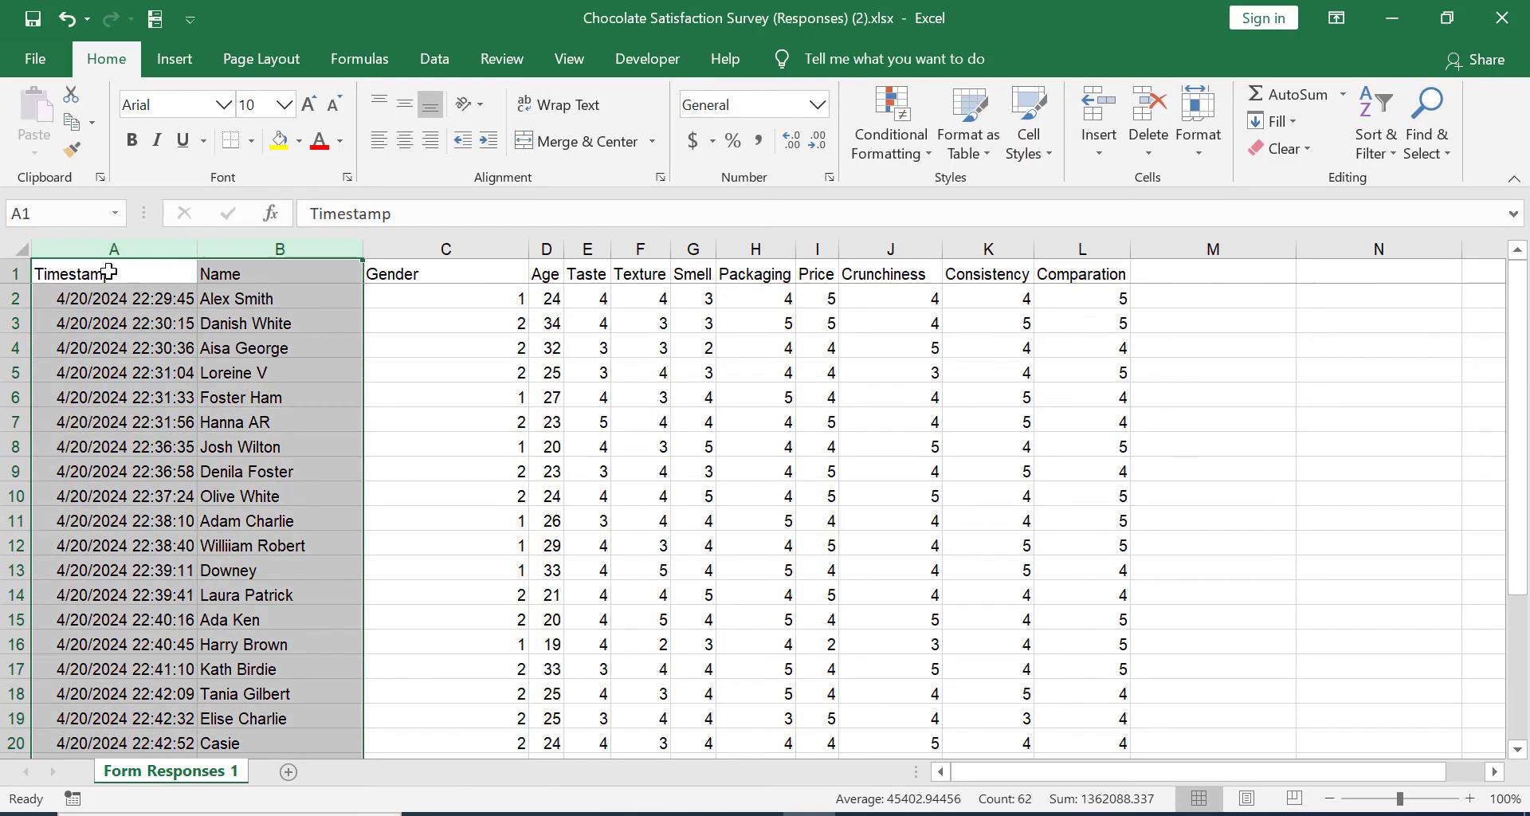
{"action": "right_click", "coordinate": [213, 249]}
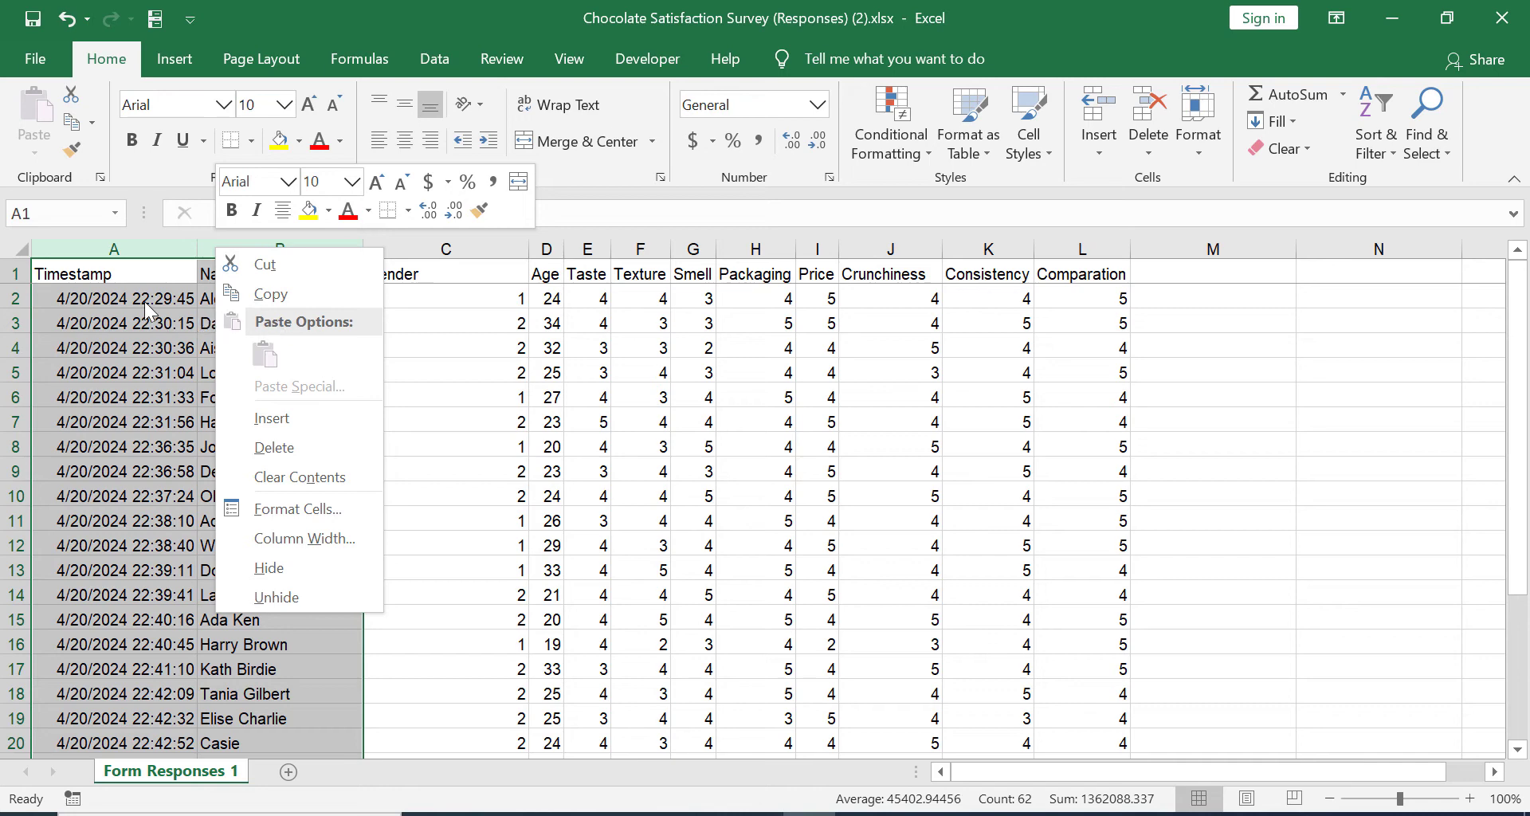
{"action": "left_click", "coordinate": [239, 448]}
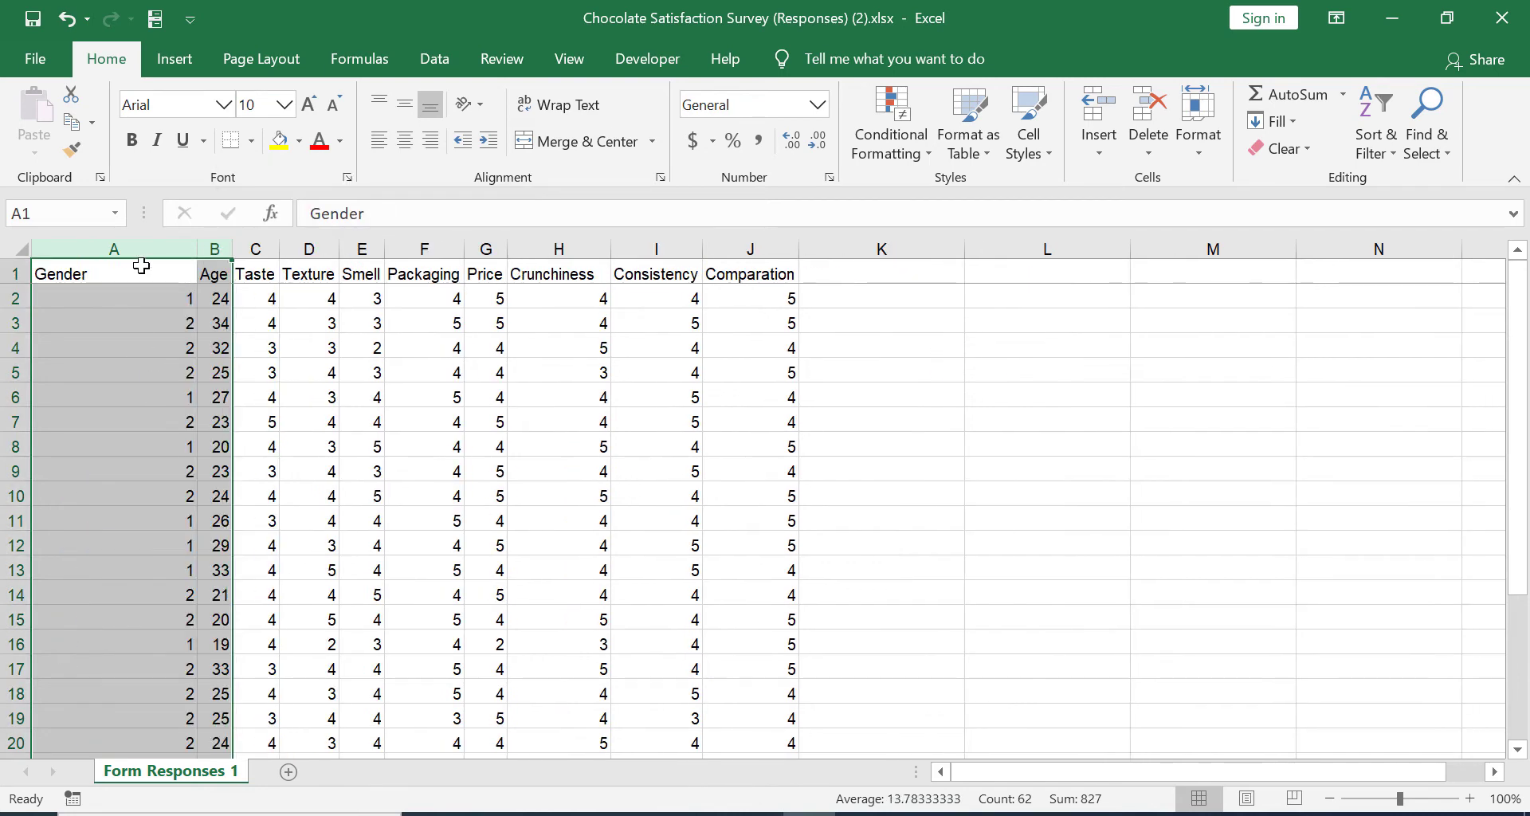
Autofit the Gender column's width to its contents and check the remaining rows
{"action": "left_click", "coordinate": [132, 271]}
{"action": "double_click", "coordinate": [197, 249]}
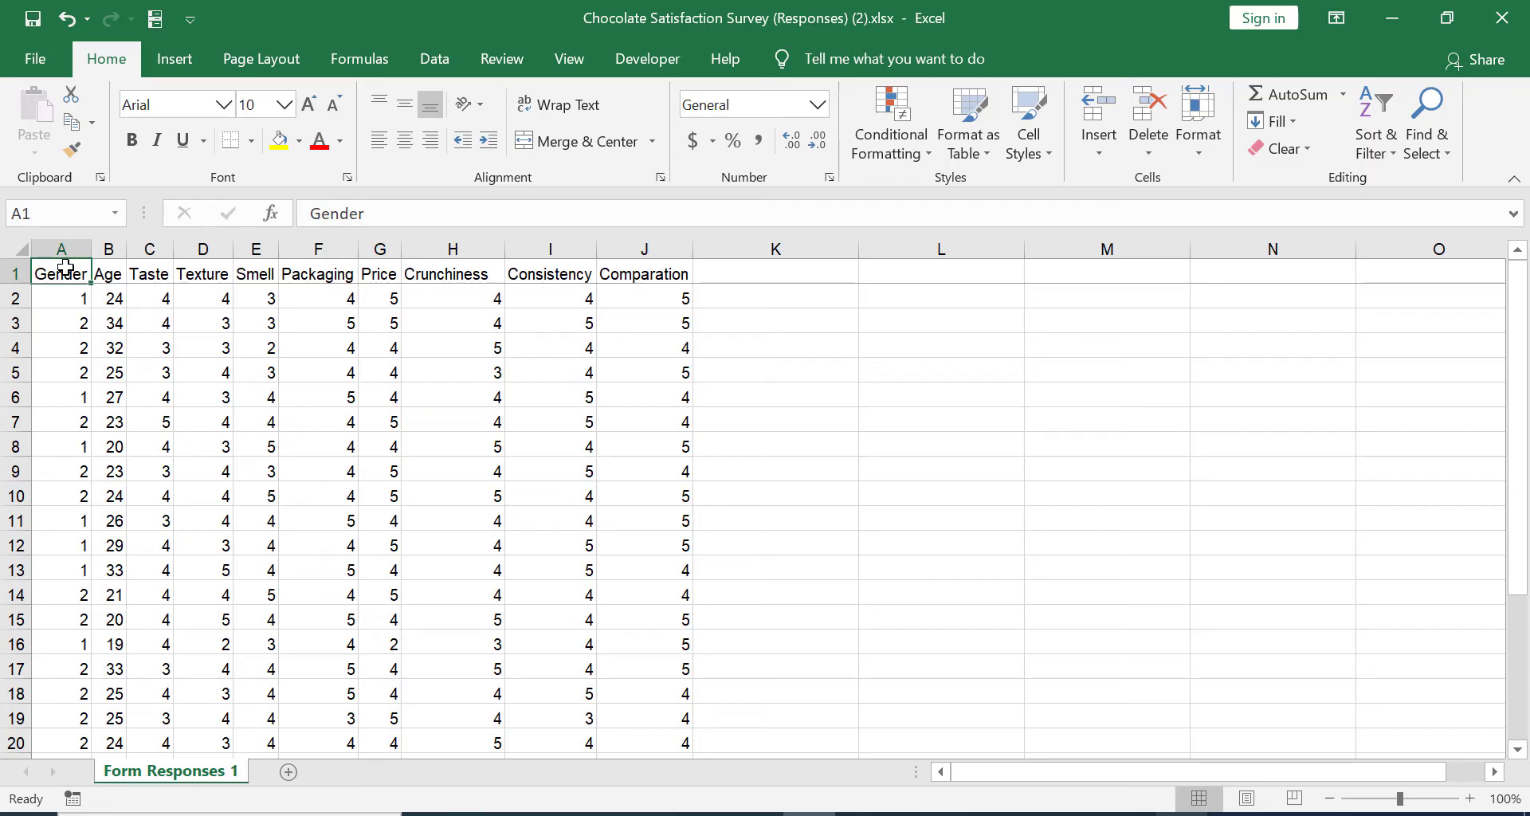
{"action": "scroll", "coordinate": [56, 307], "scroll_direction": "down", "scroll_amount": 4}
{"action": "scroll", "coordinate": [57, 309], "scroll_direction": "up", "scroll_amount": 4}
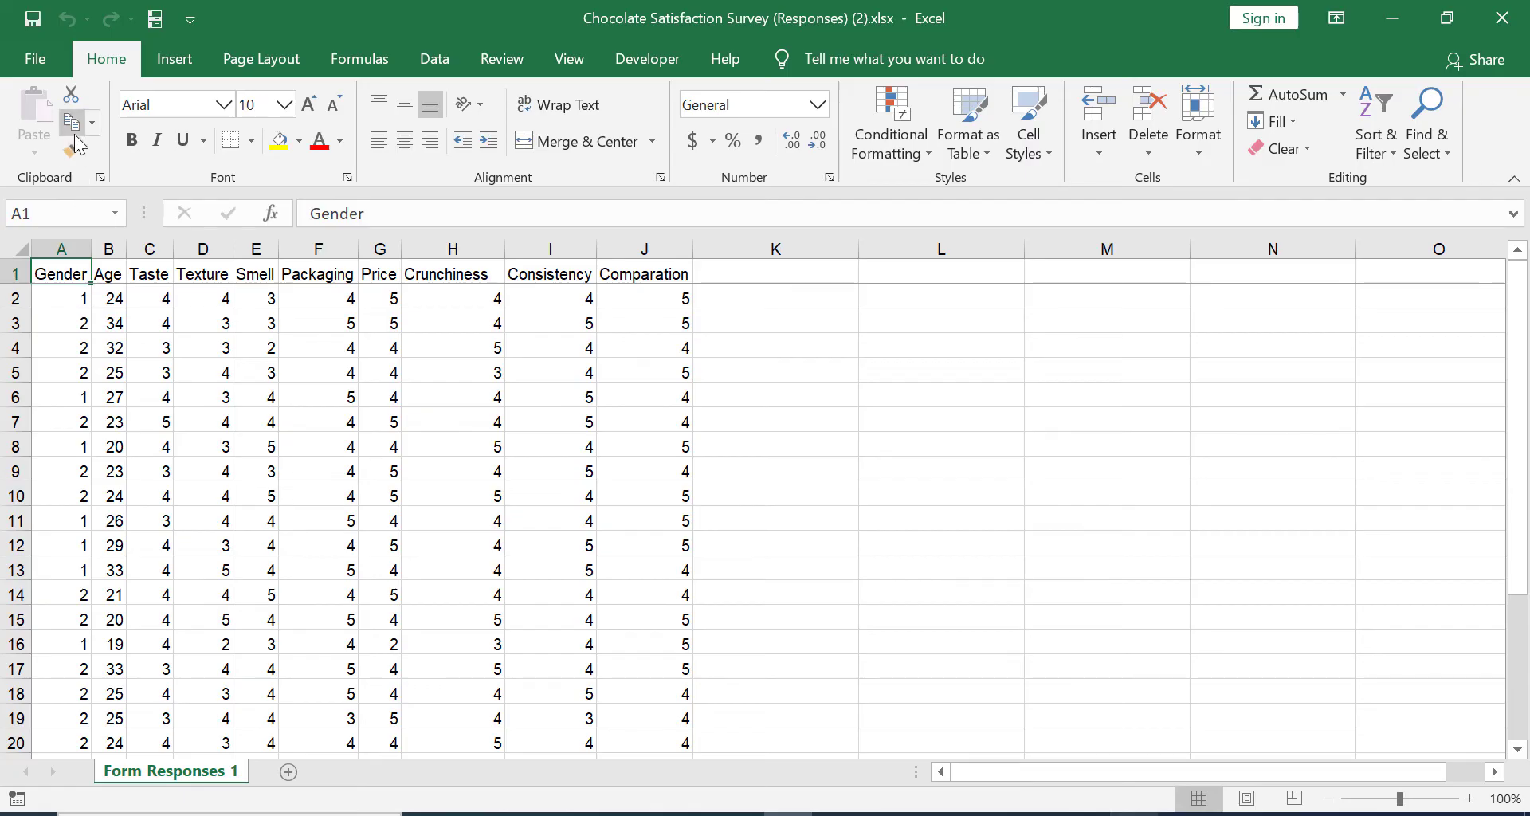
Save a copy of the workbook to the Desktop as Chocolate Satisfaction Survey (Responses) (2).xlsx
{"action": "left_click", "coordinate": [35, 60]}
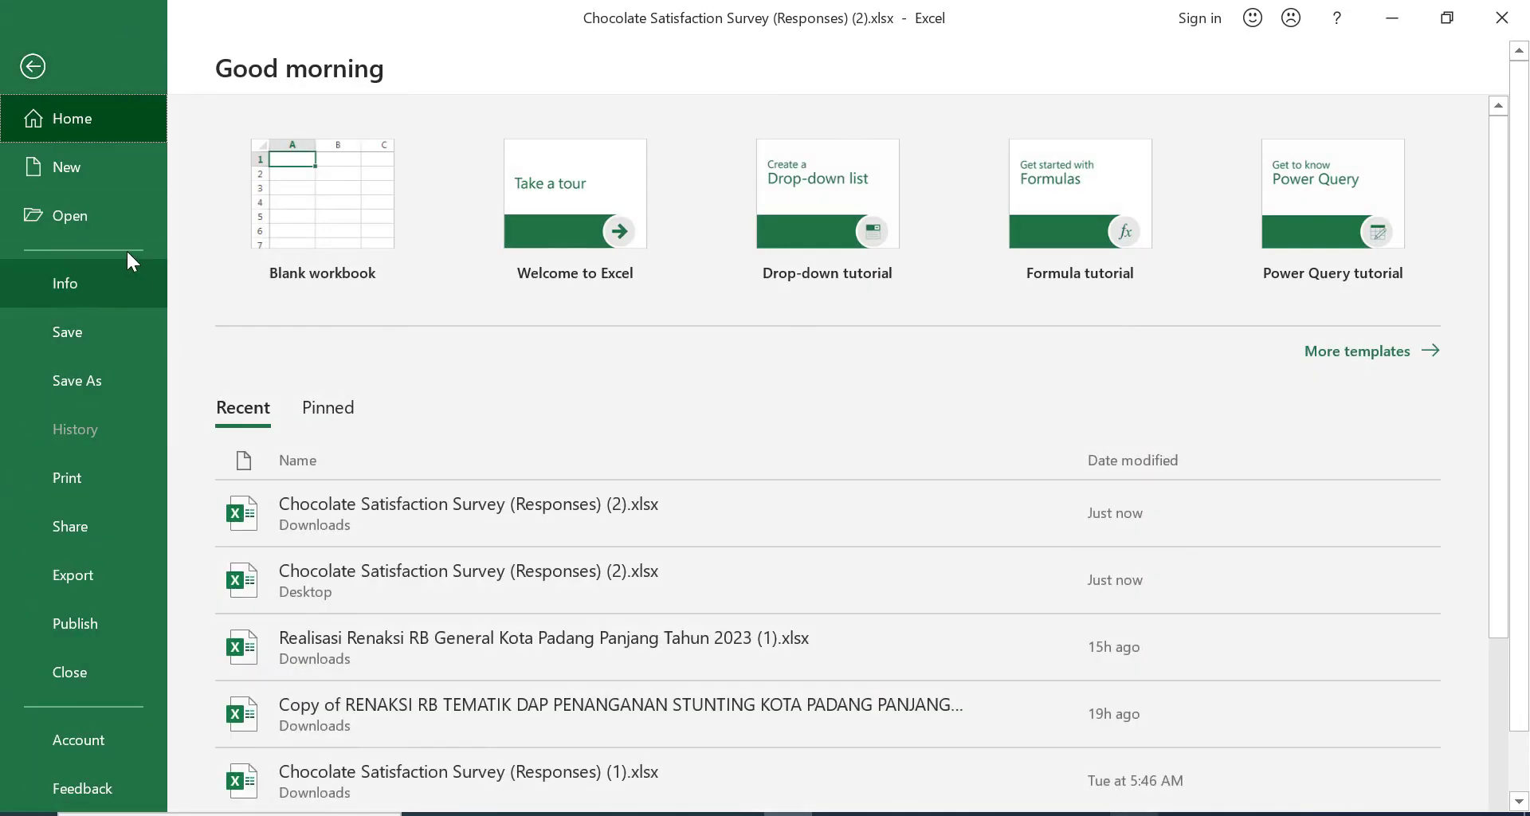
{"action": "scroll", "coordinate": [79, 393], "scroll_direction": "down", "scroll_amount": 1}
{"action": "scroll", "coordinate": [79, 389], "scroll_direction": "up", "scroll_amount": 1}
{"action": "left_click", "coordinate": [82, 376]}
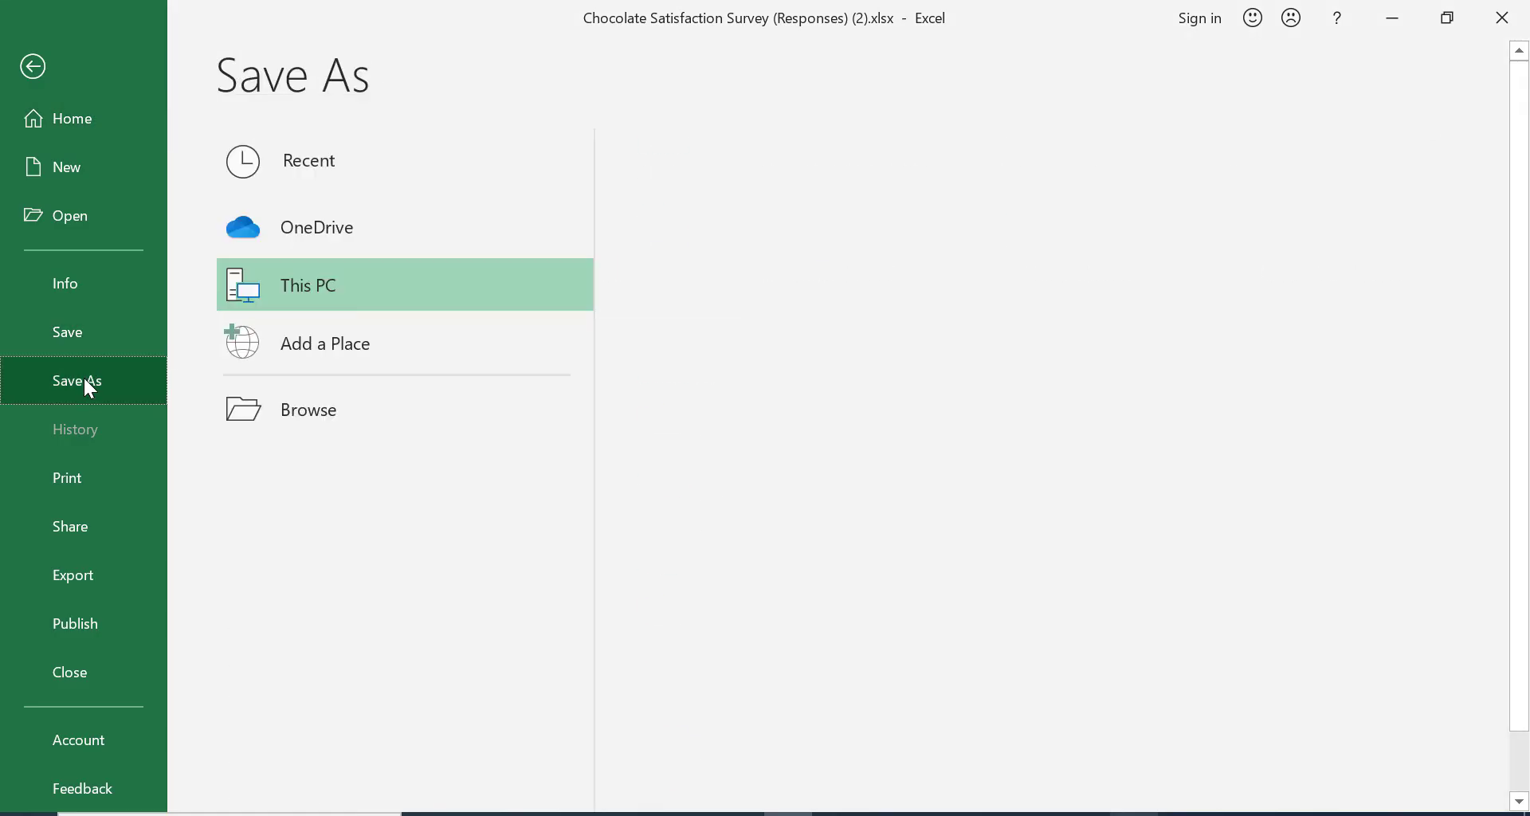
{"action": "left_click", "coordinate": [731, 268]}
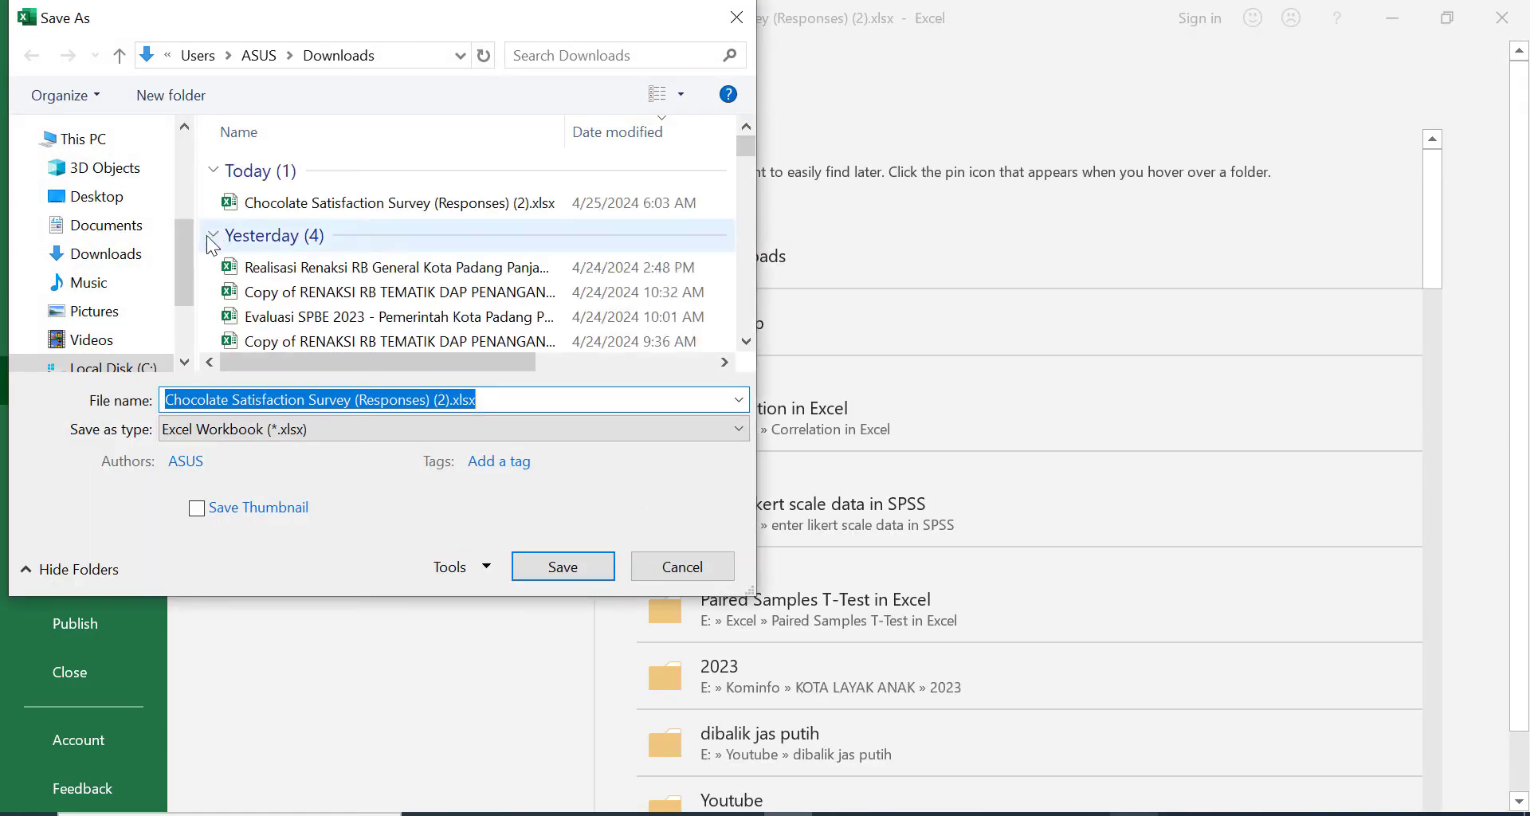
{"action": "scroll", "coordinate": [128, 247], "scroll_direction": "up", "scroll_amount": 2}
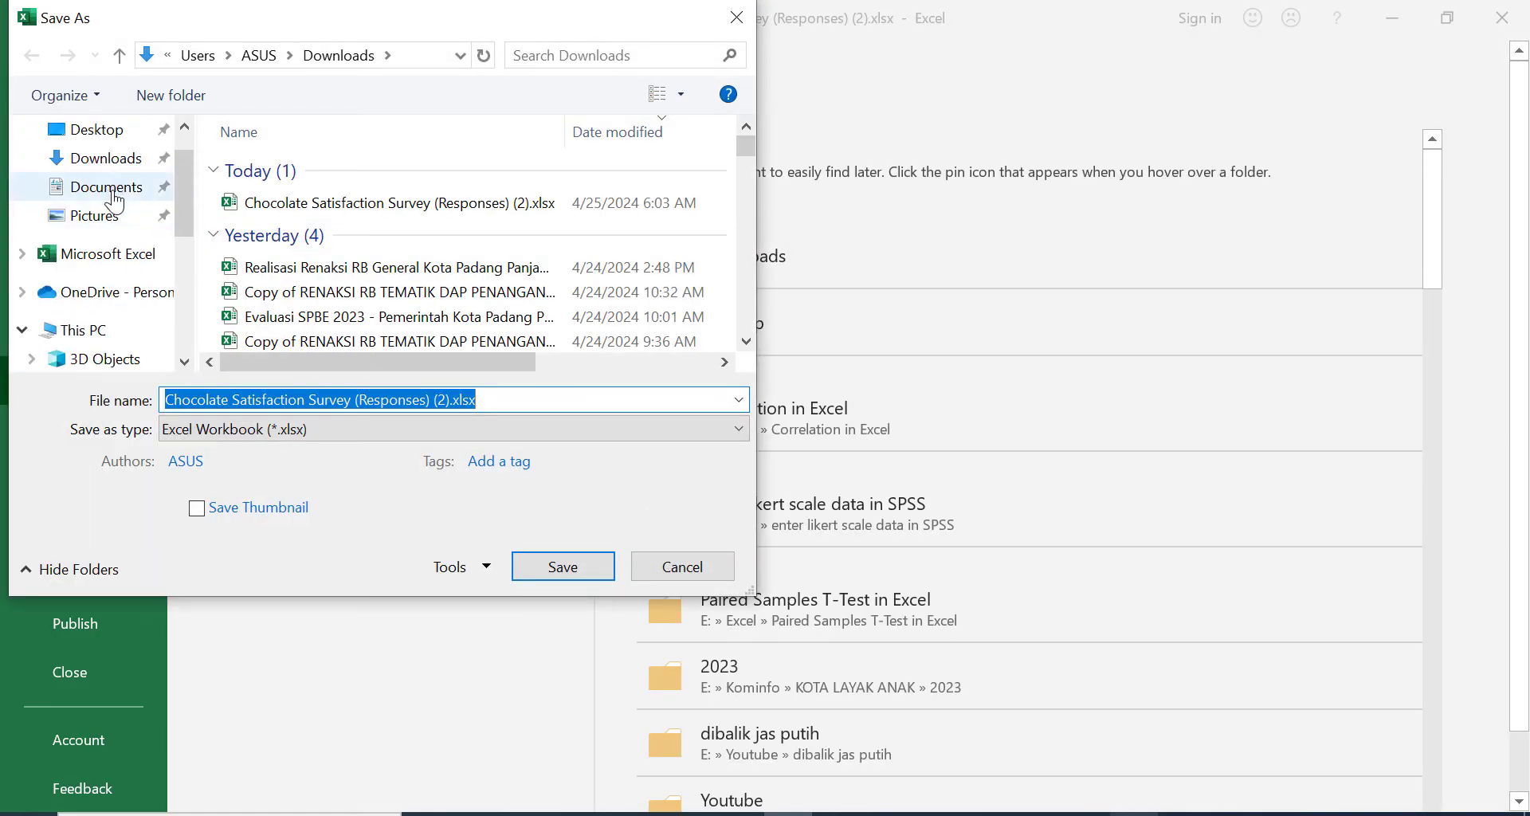
{"action": "scroll", "coordinate": [104, 191], "scroll_direction": "up", "scroll_amount": 1}
{"action": "left_click", "coordinate": [112, 188]}
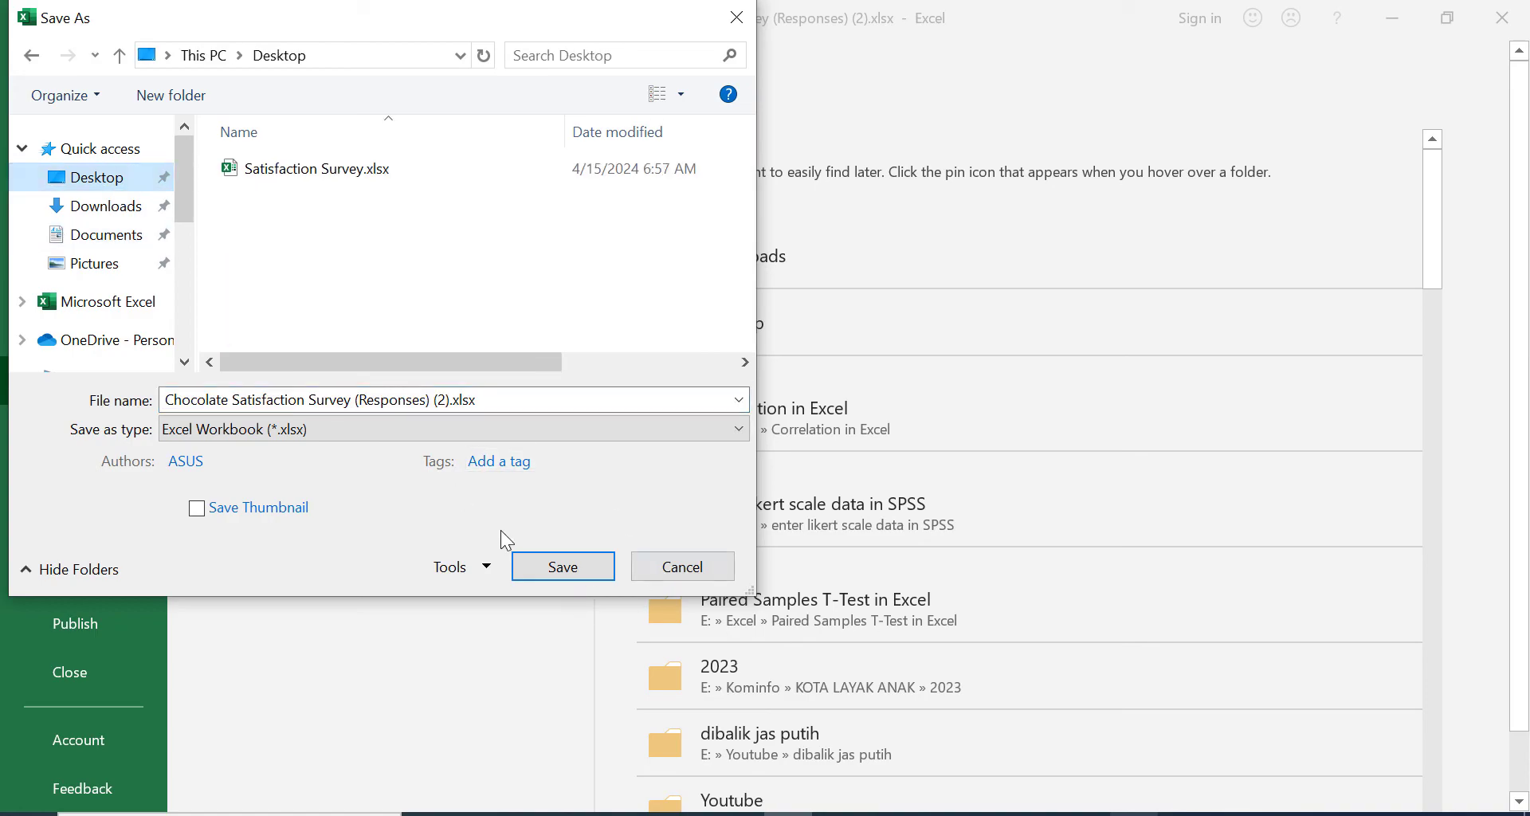
{"action": "left_click", "coordinate": [547, 572]}
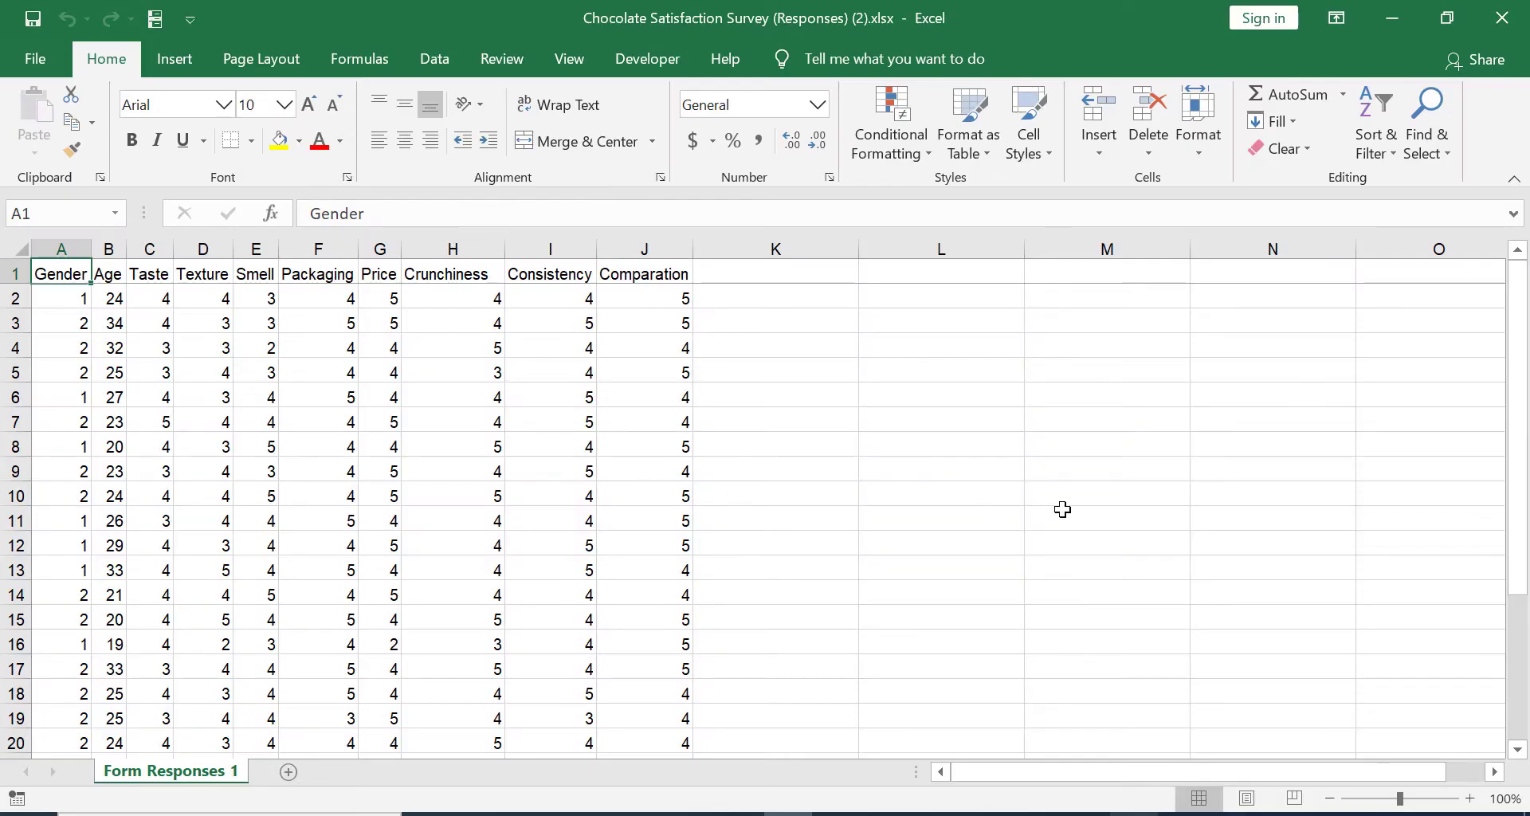
Switch to SPSS Statistics and import Chocolate Satisfaction Survey (Responses) (2).xlsx from the Desktop, reading variable names from the first row
{"action": "mouse_move", "coordinate": [1100, 806]}
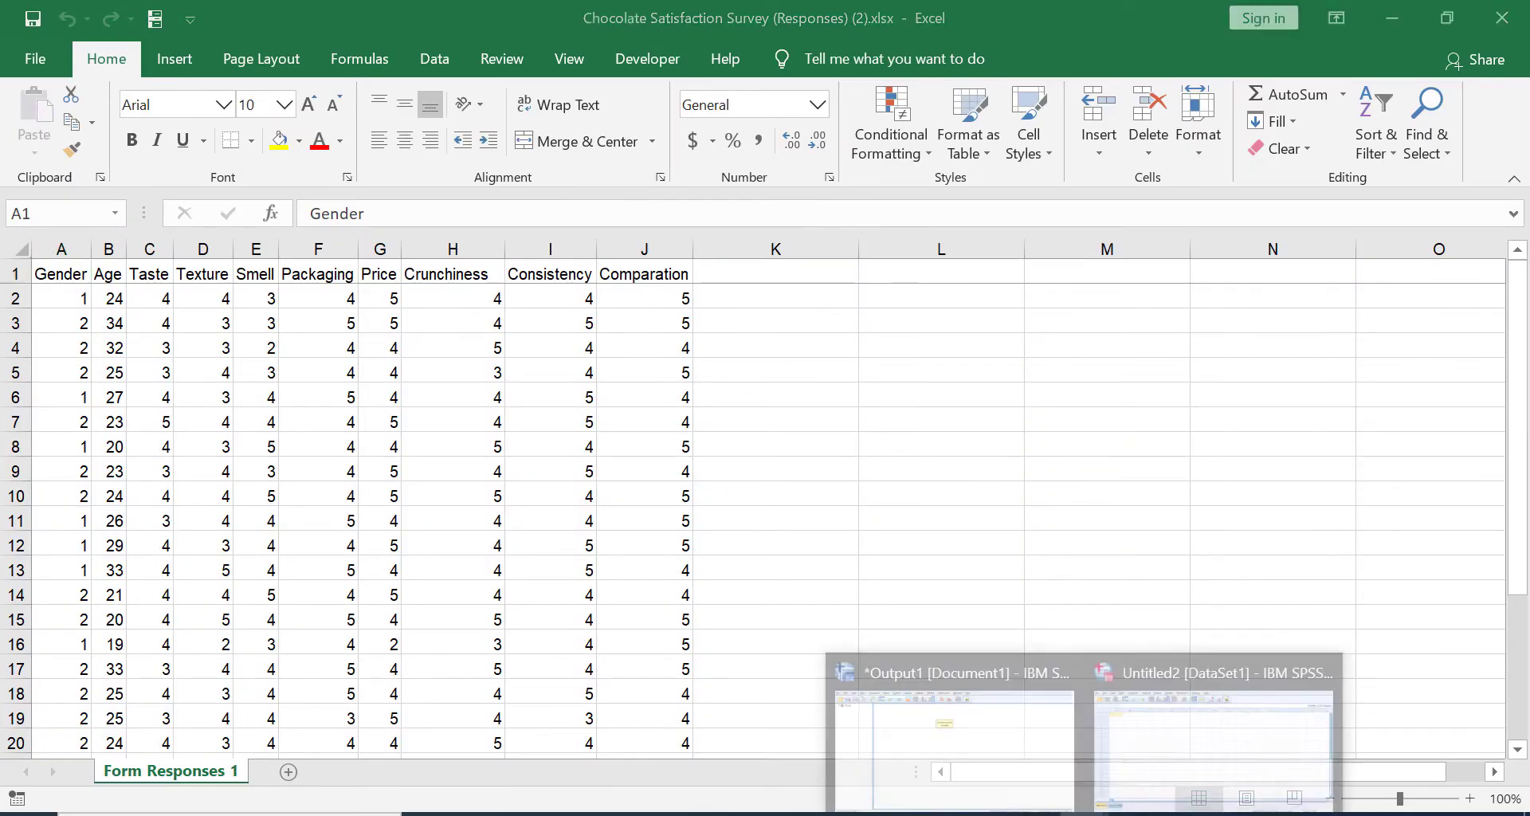
{"action": "left_click", "coordinate": [1157, 754]}
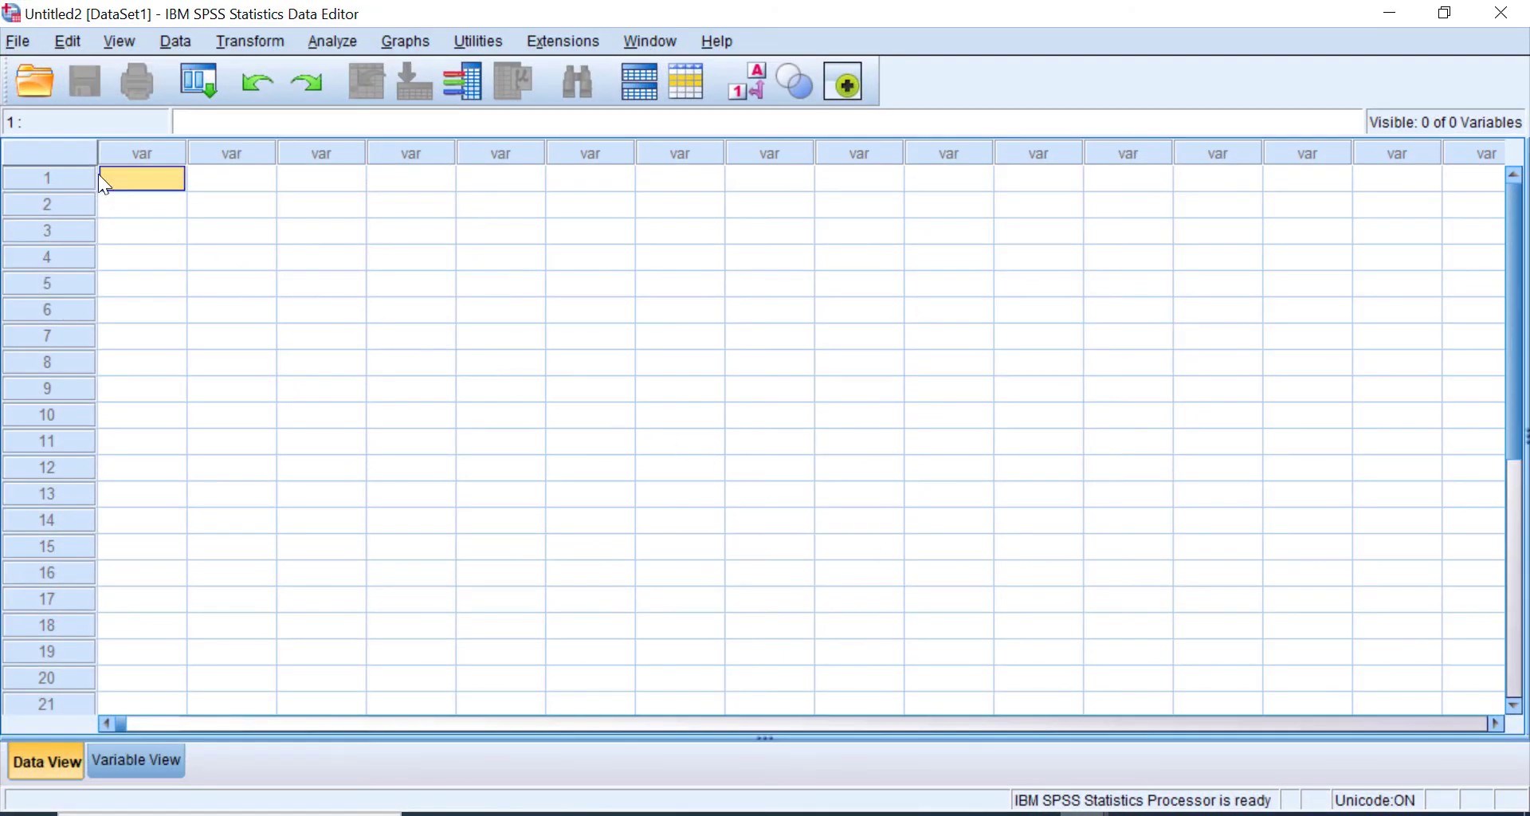
{"action": "left_click", "coordinate": [12, 43]}
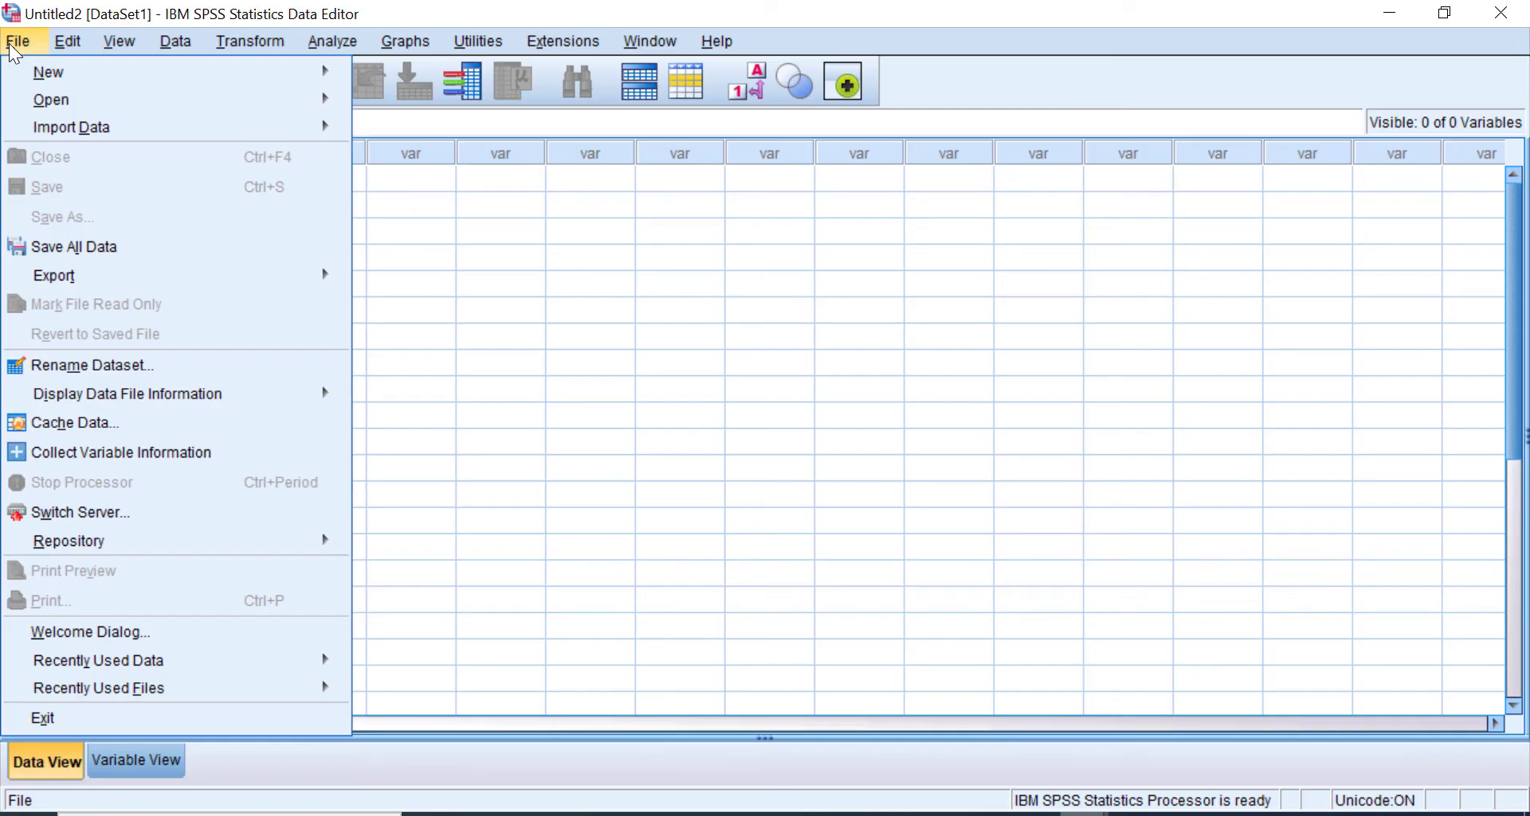
{"action": "mouse_move", "coordinate": [44, 120]}
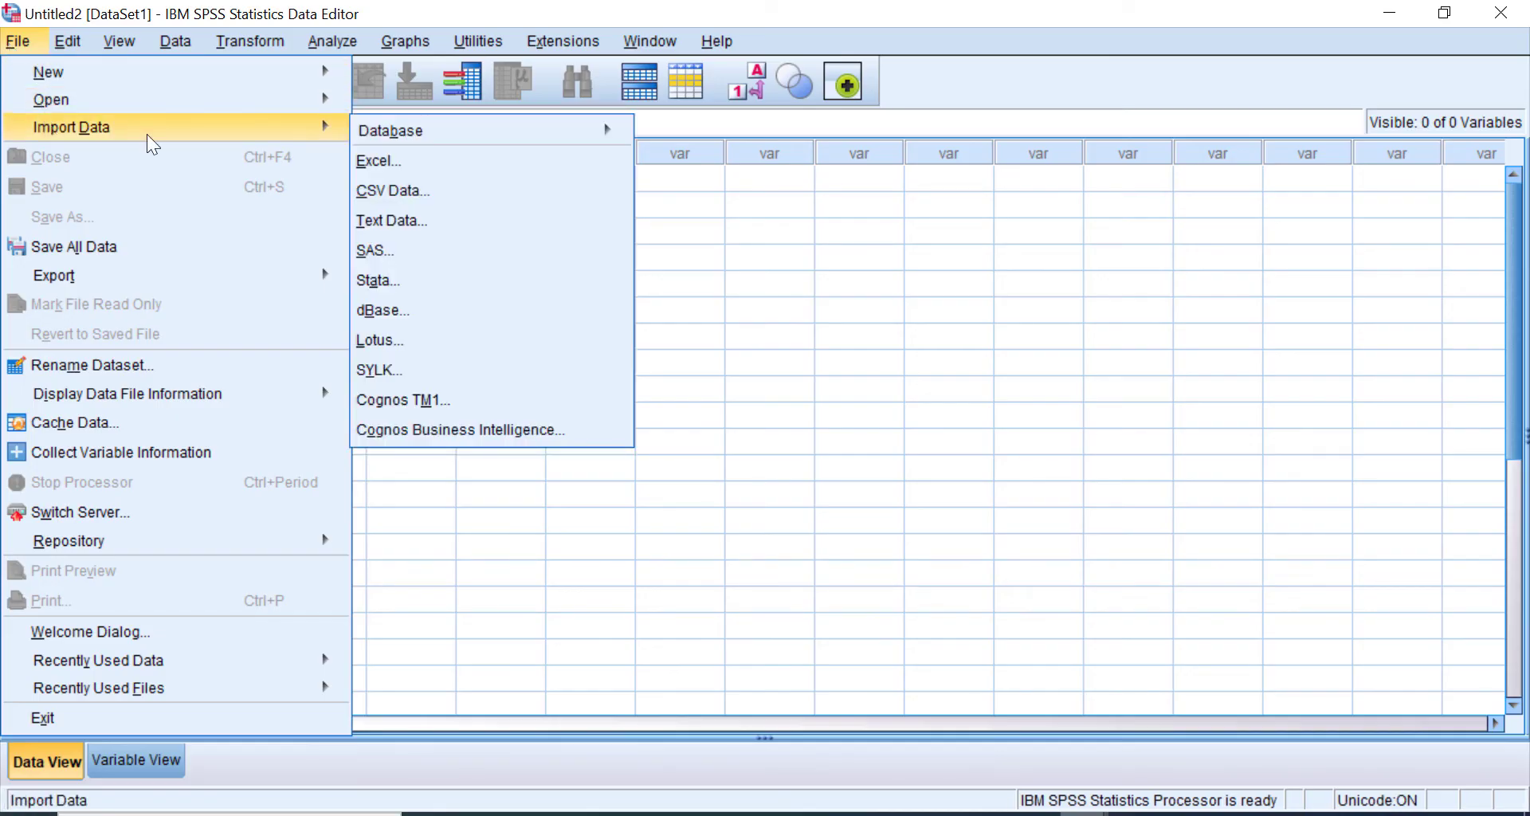
{"action": "left_click", "coordinate": [512, 160]}
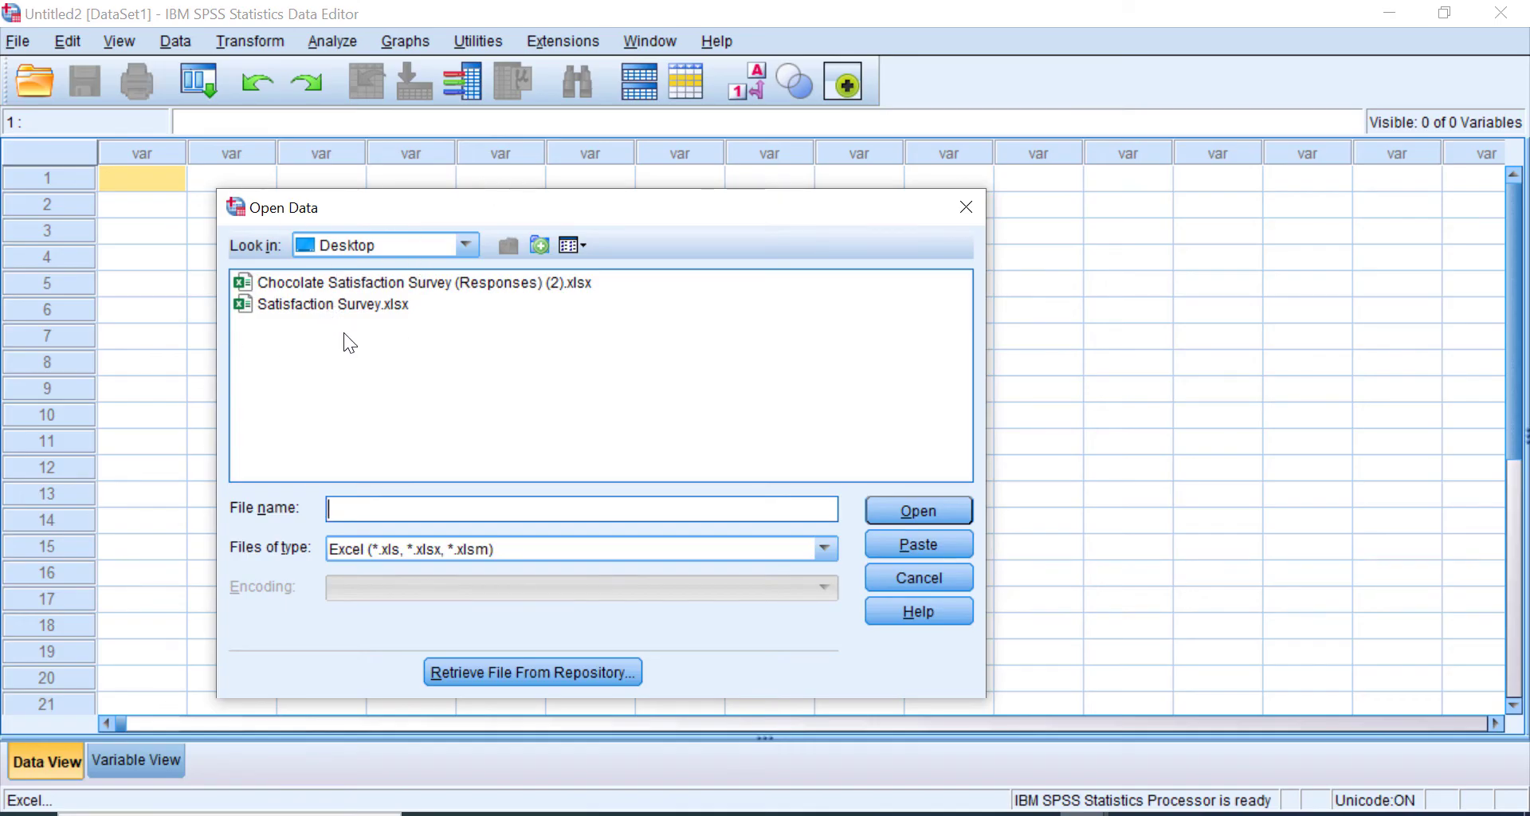
{"action": "left_click", "coordinate": [521, 281]}
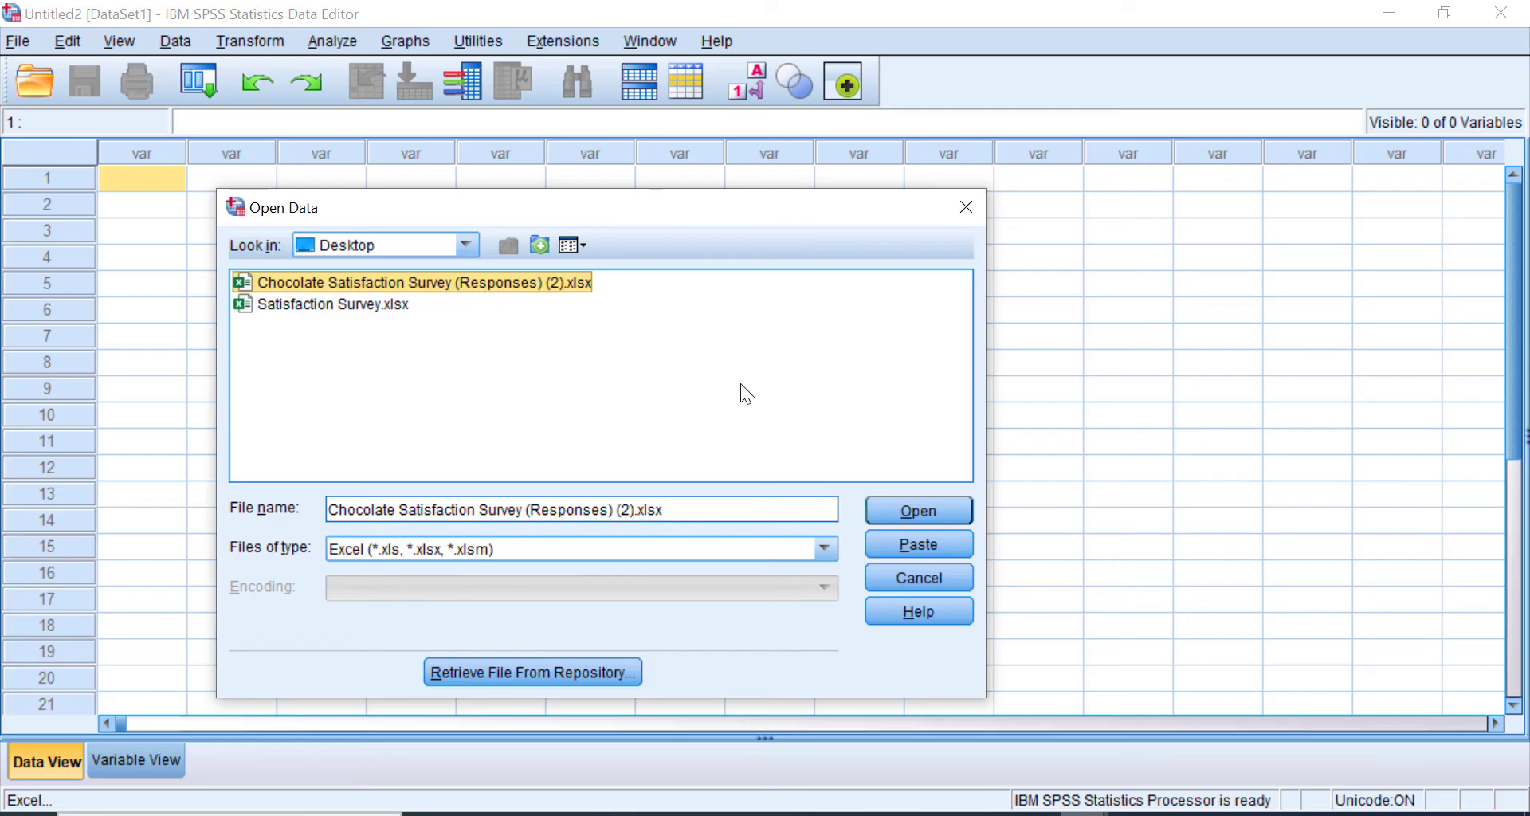
{"action": "left_click", "coordinate": [932, 514]}
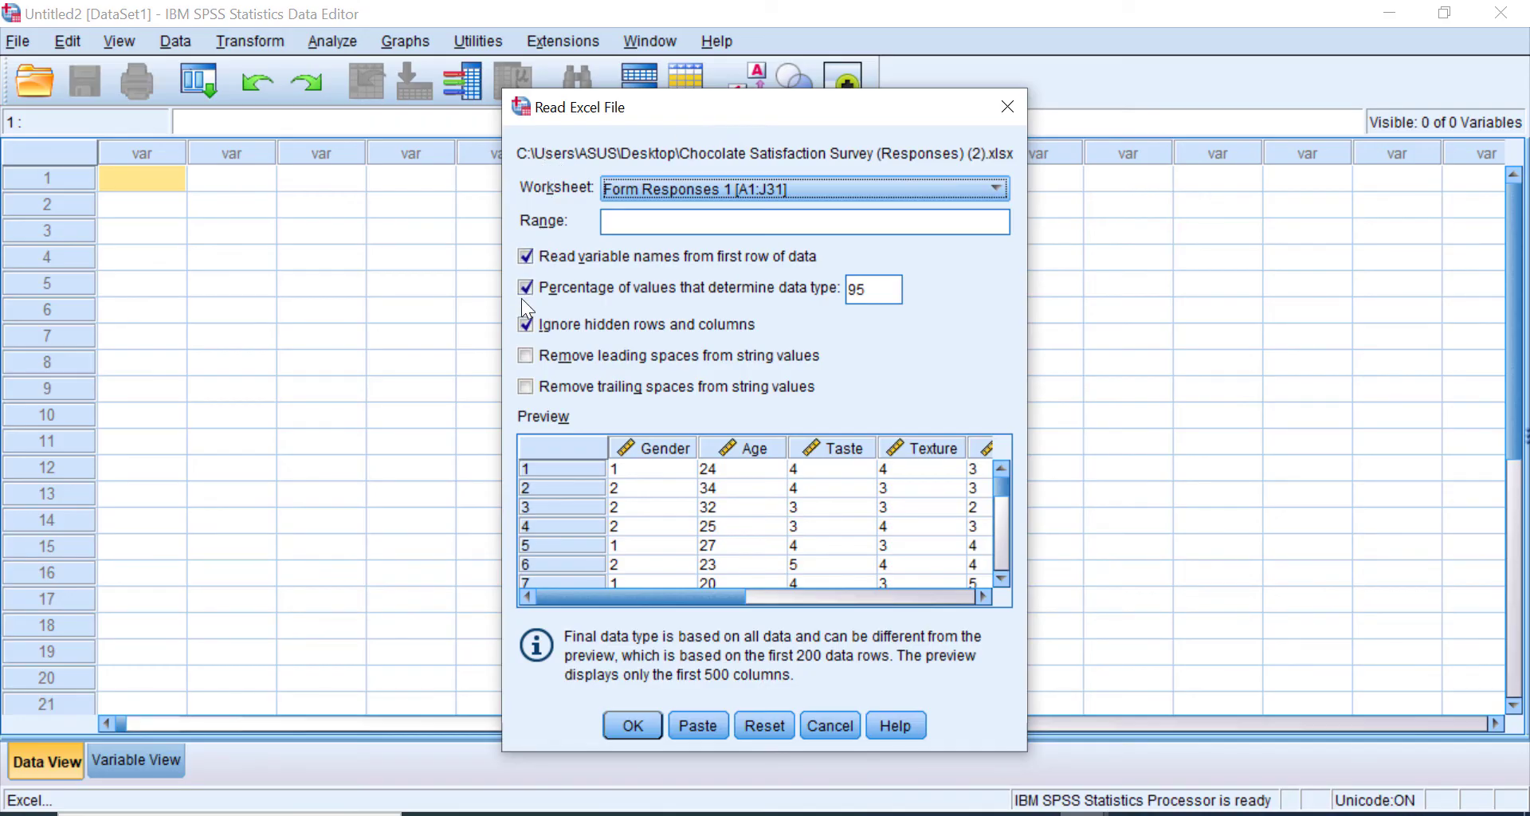
{"action": "mouse_move", "coordinate": [642, 593]}
{"action": "left_mouse_down"}
{"action": "mouse_move", "coordinate": [730, 600]}
{"action": "mouse_move", "coordinate": [637, 599]}
{"action": "left_mouse_up"}
{"action": "left_click", "coordinate": [632, 726]}
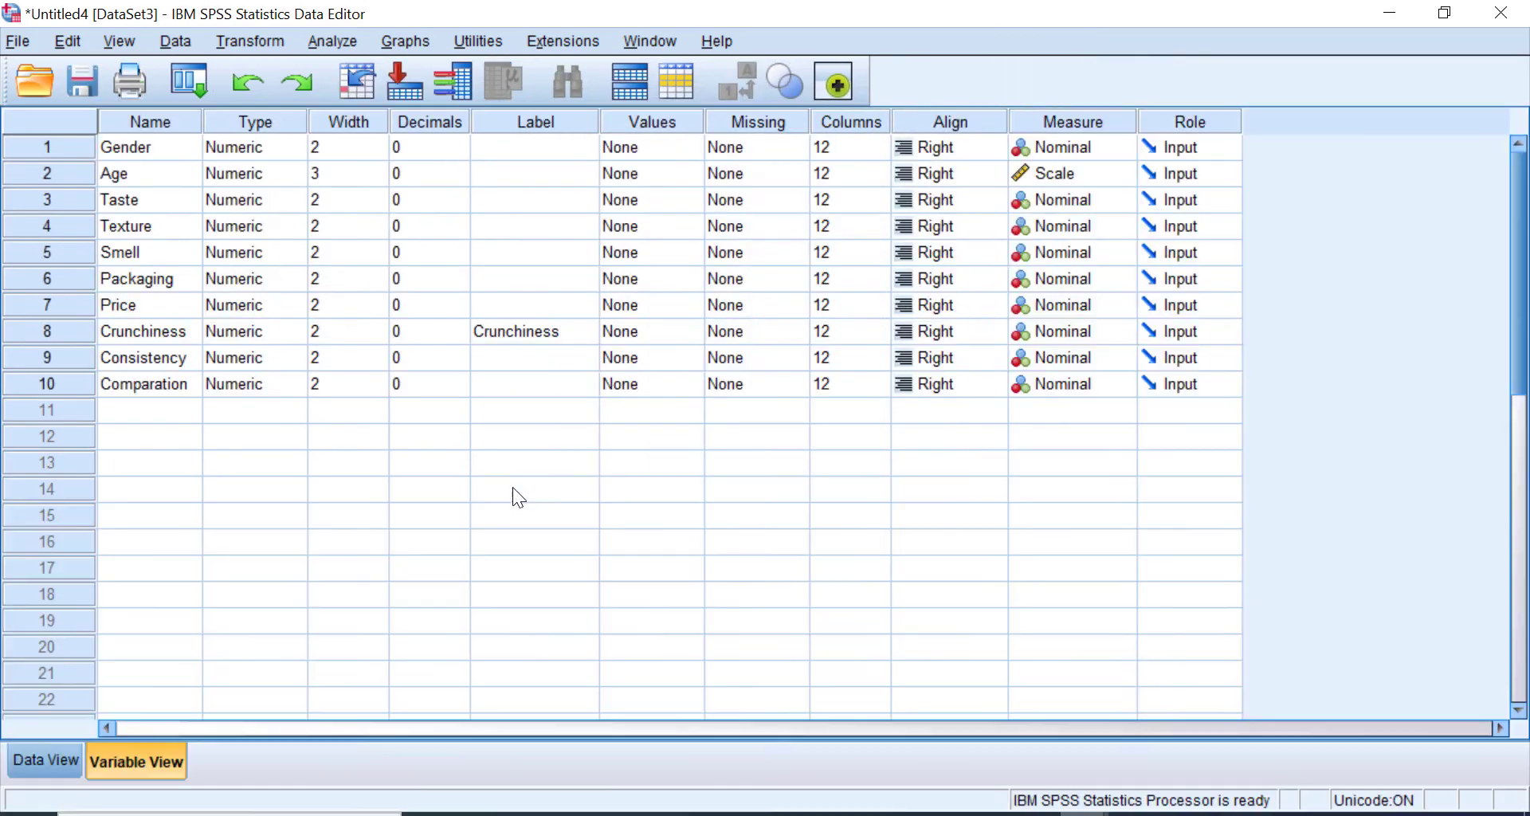
Examine the imported cases and the Gender, Age and Taste columns in Data View
{"action": "left_click", "coordinate": [56, 762]}
{"action": "scroll", "coordinate": [152, 578], "scroll_direction": "down", "scroll_amount": 3}
{"action": "scroll", "coordinate": [147, 590], "scroll_direction": "up", "scroll_amount": 4}
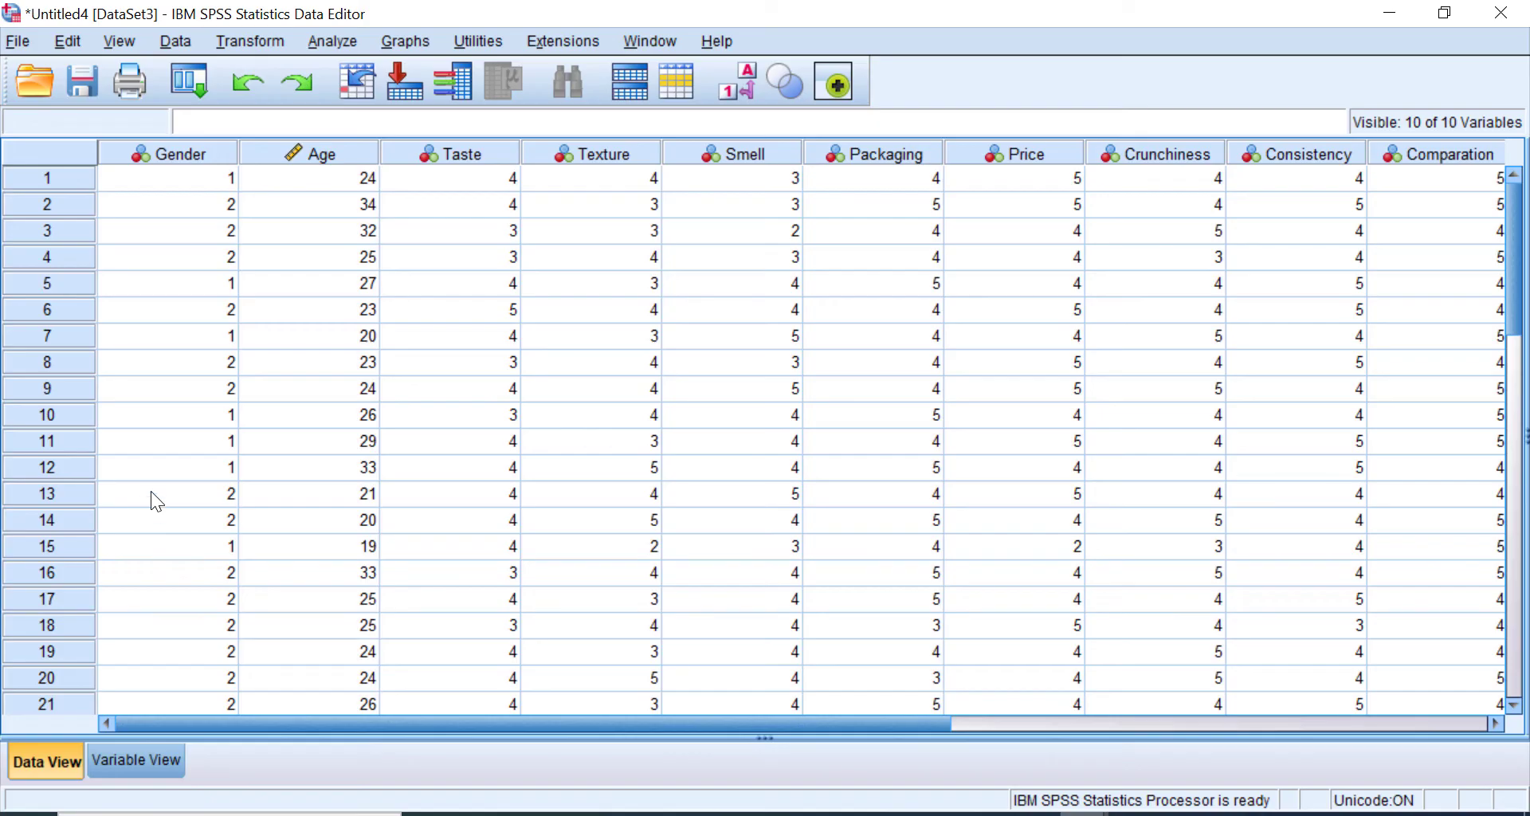
{"action": "left_click", "coordinate": [142, 156]}
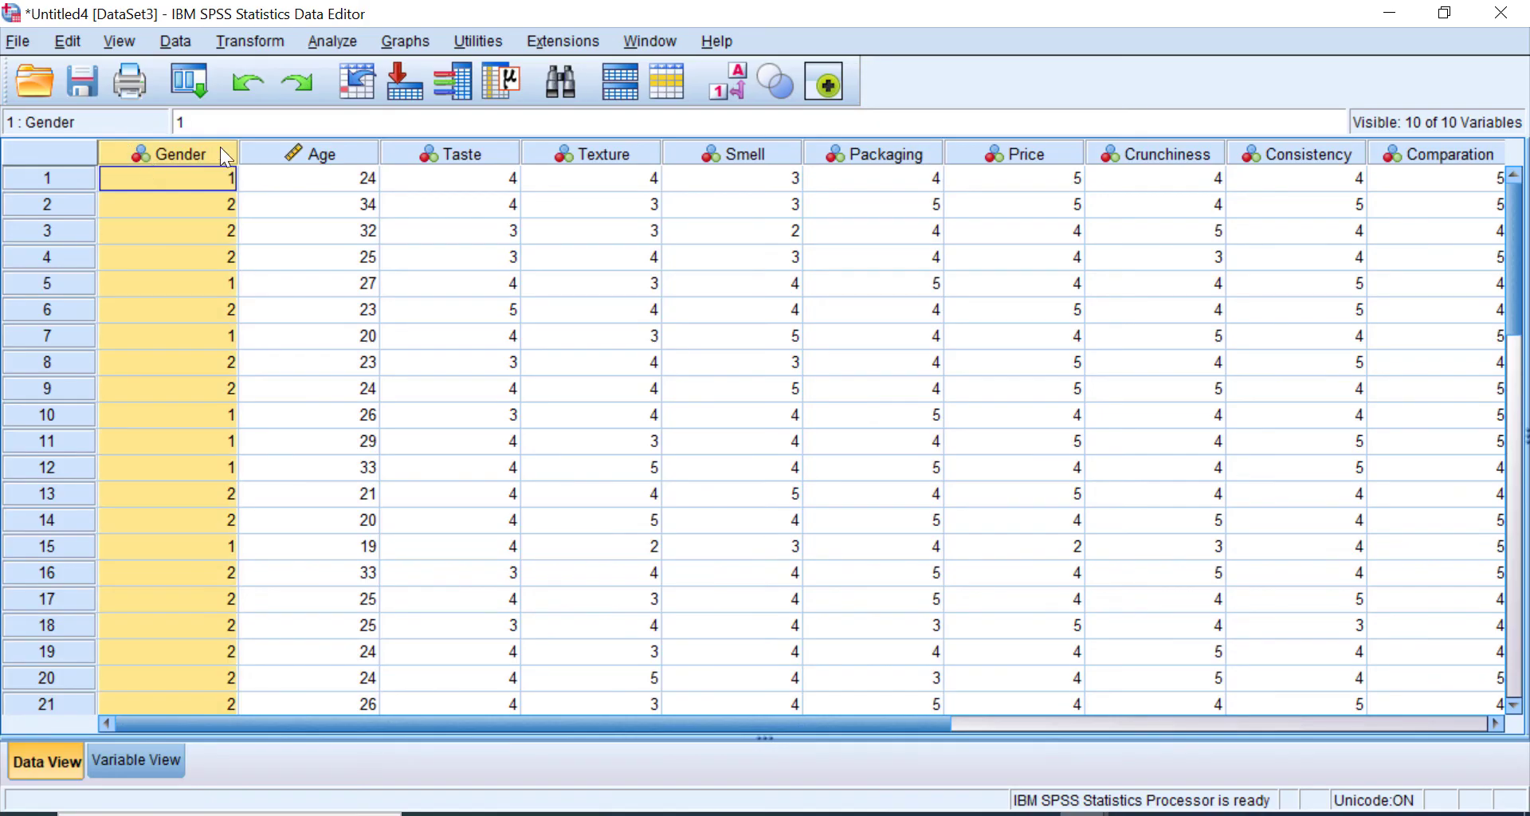
{"action": "left_click", "coordinate": [314, 152]}
{"action": "left_click", "coordinate": [422, 152]}
{"action": "left_click_drag", "start_coordinate": [494, 725], "coordinate": [352, 706]}
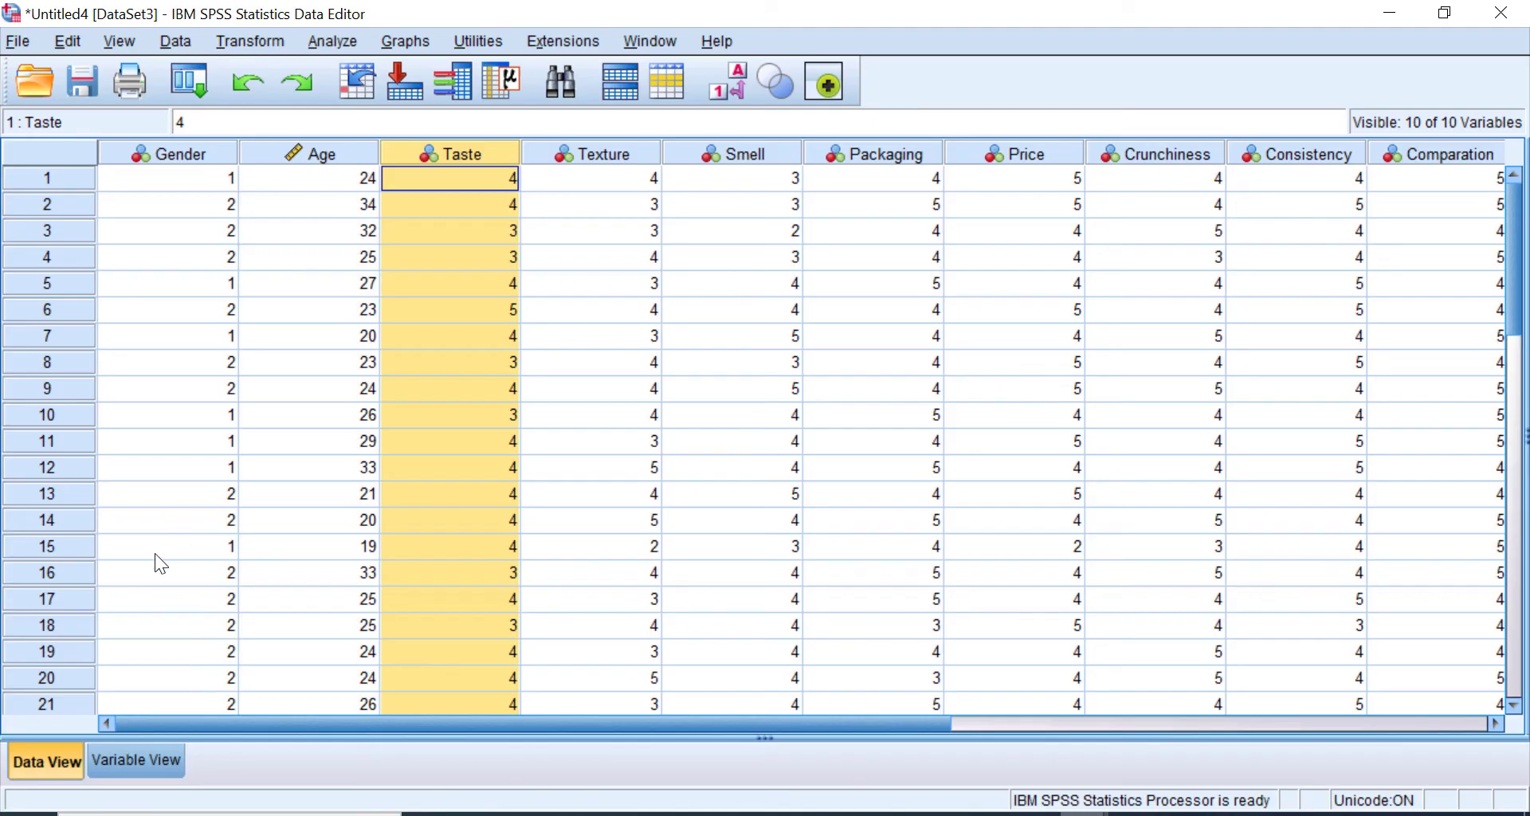
In Variable View, open Gender's value labels and add the label "Male" for value 1
{"action": "left_click", "coordinate": [126, 767]}
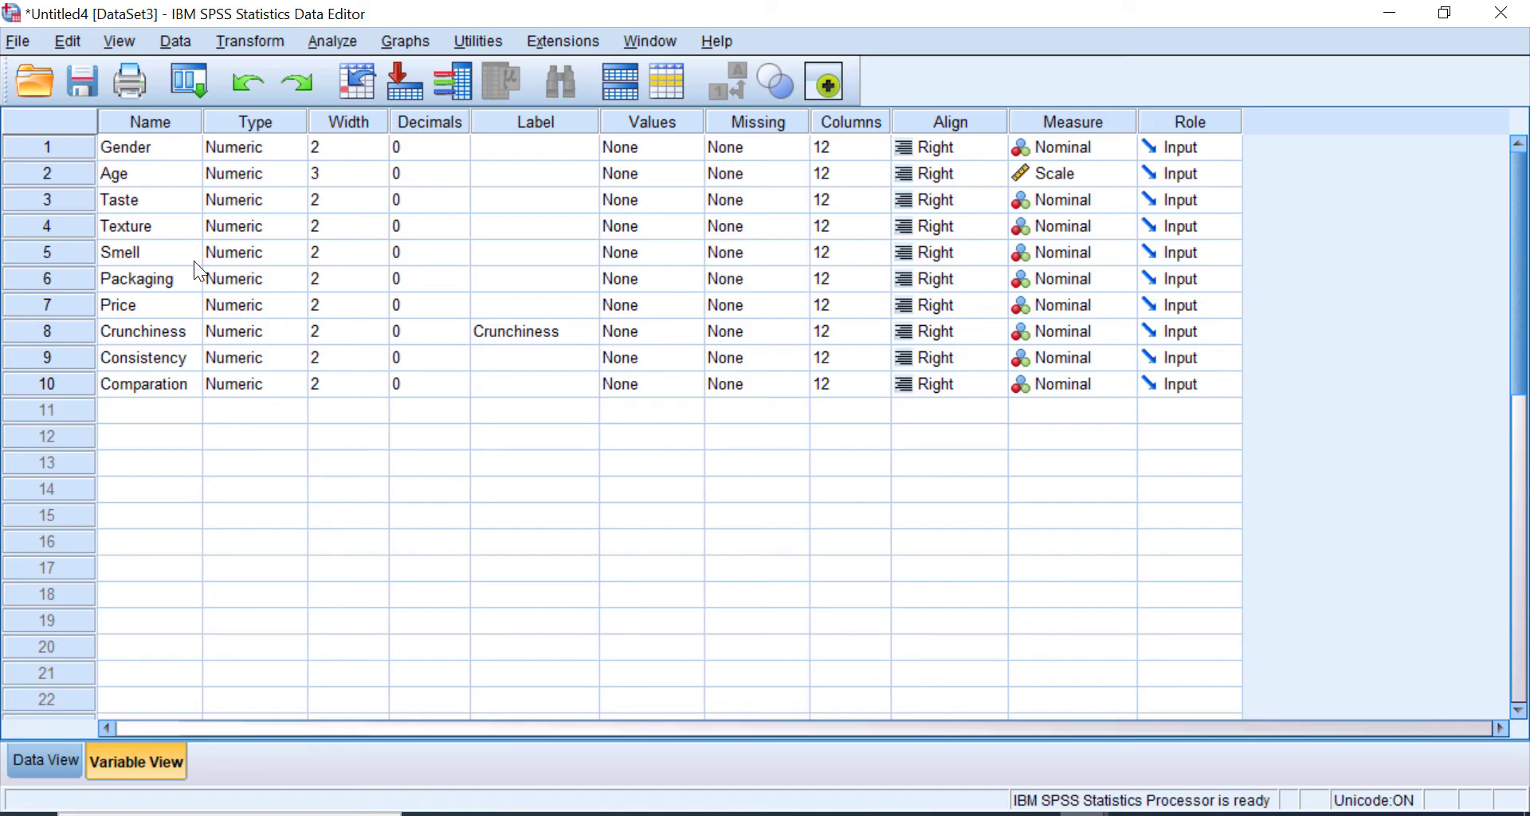
{"action": "left_click", "coordinate": [128, 148]}
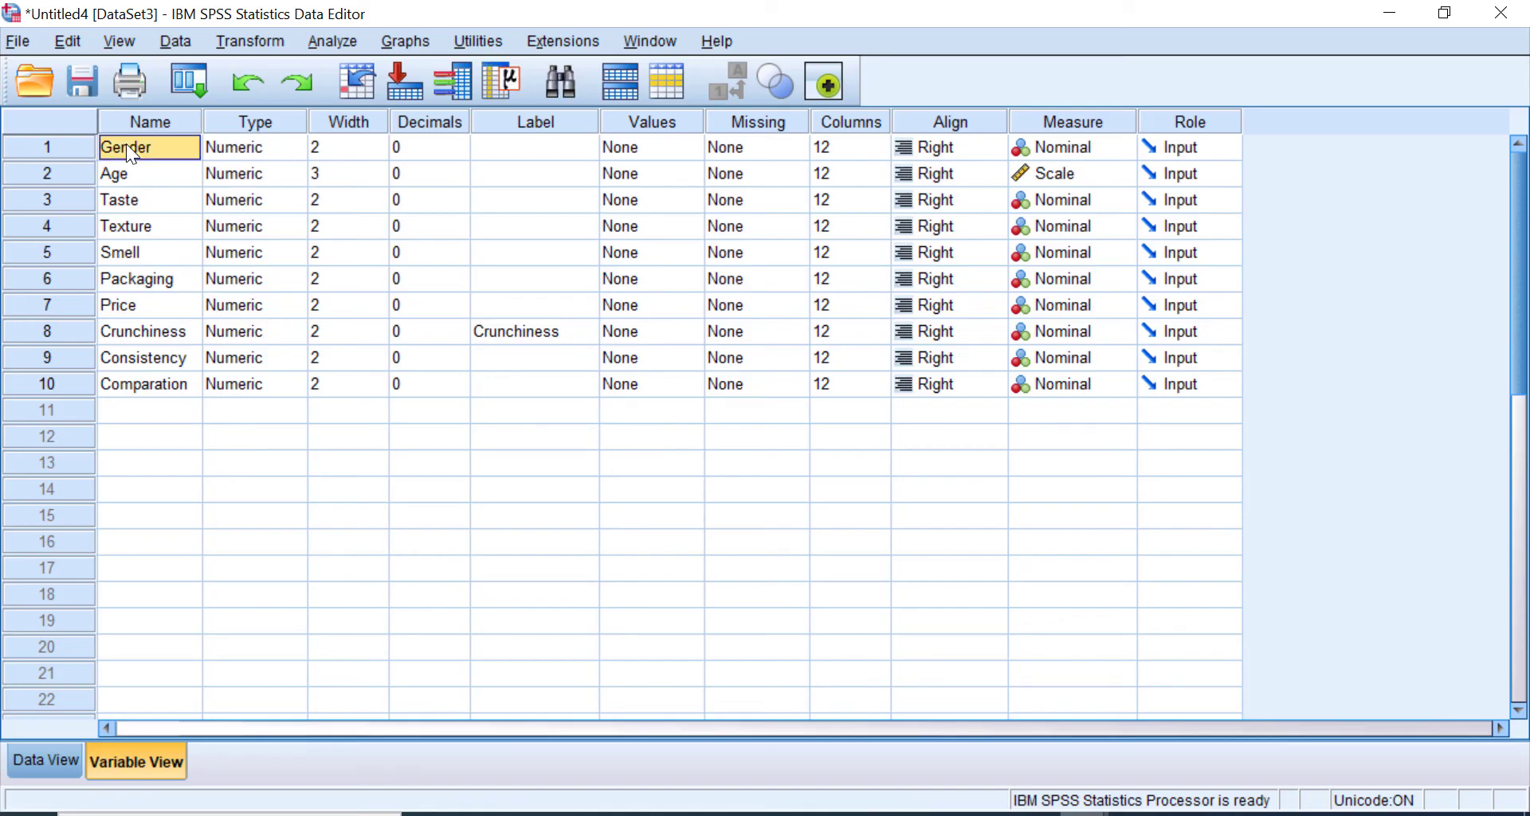
{"action": "left_click", "coordinate": [651, 137]}
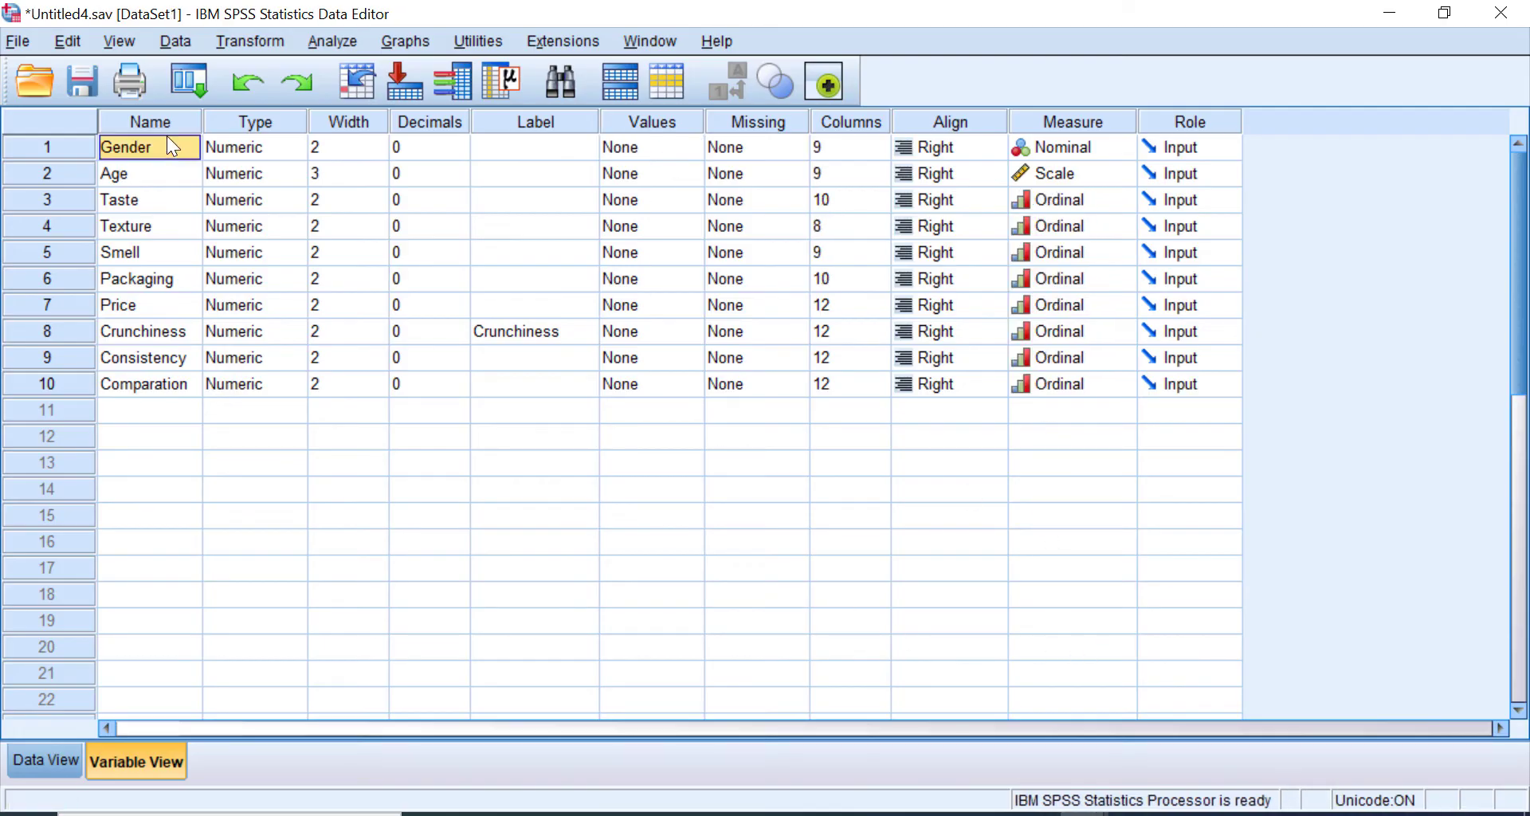
{"action": "left_click", "coordinate": [623, 147]}
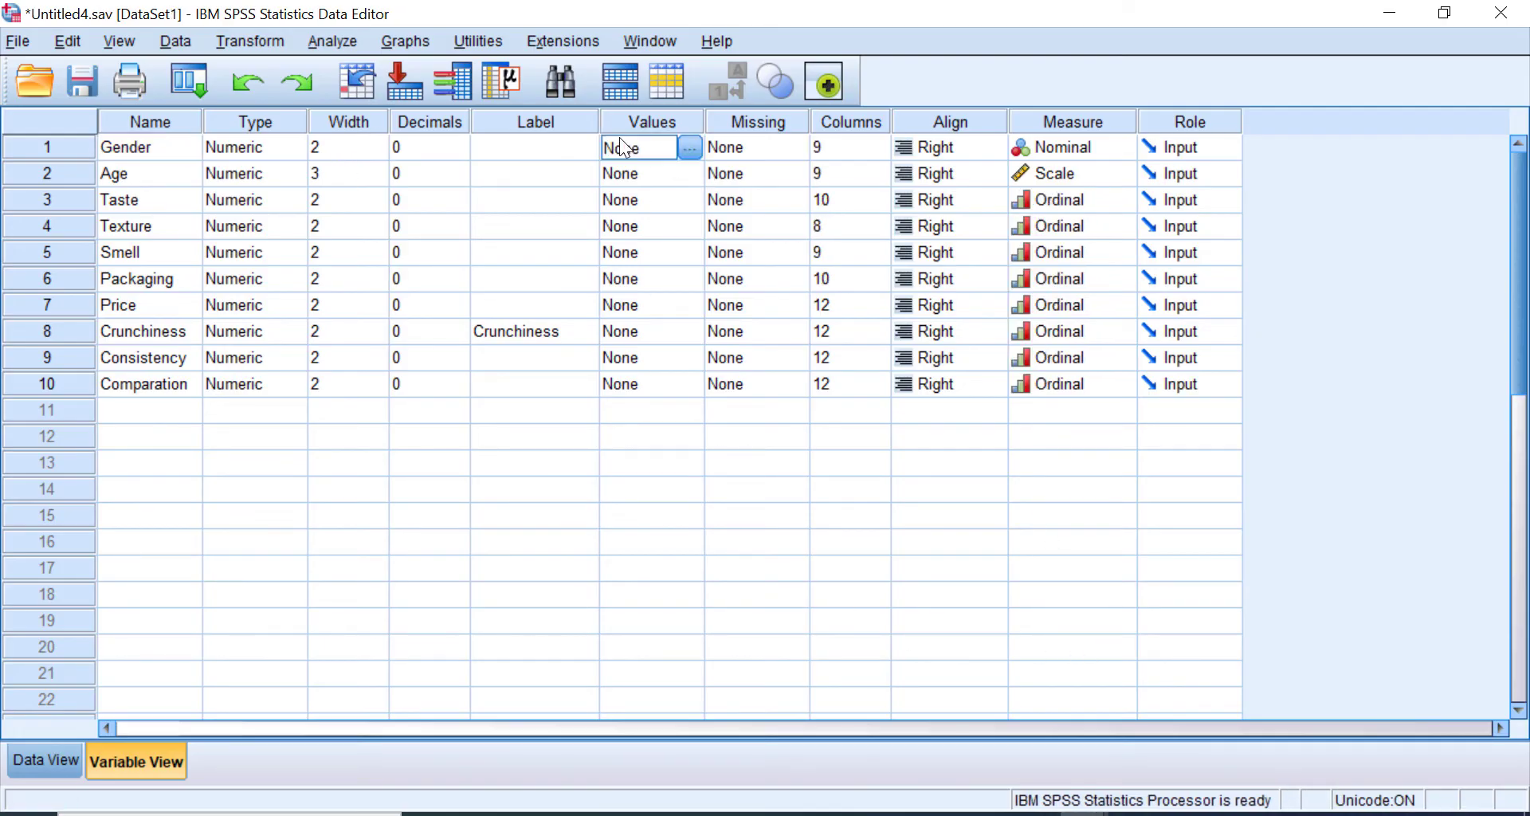
{"action": "left_click", "coordinate": [690, 147]}
{"action": "type", "text": "1"}
{"action": "left_click", "coordinate": [689, 352]}
{"action": "type", "text": "ale"}
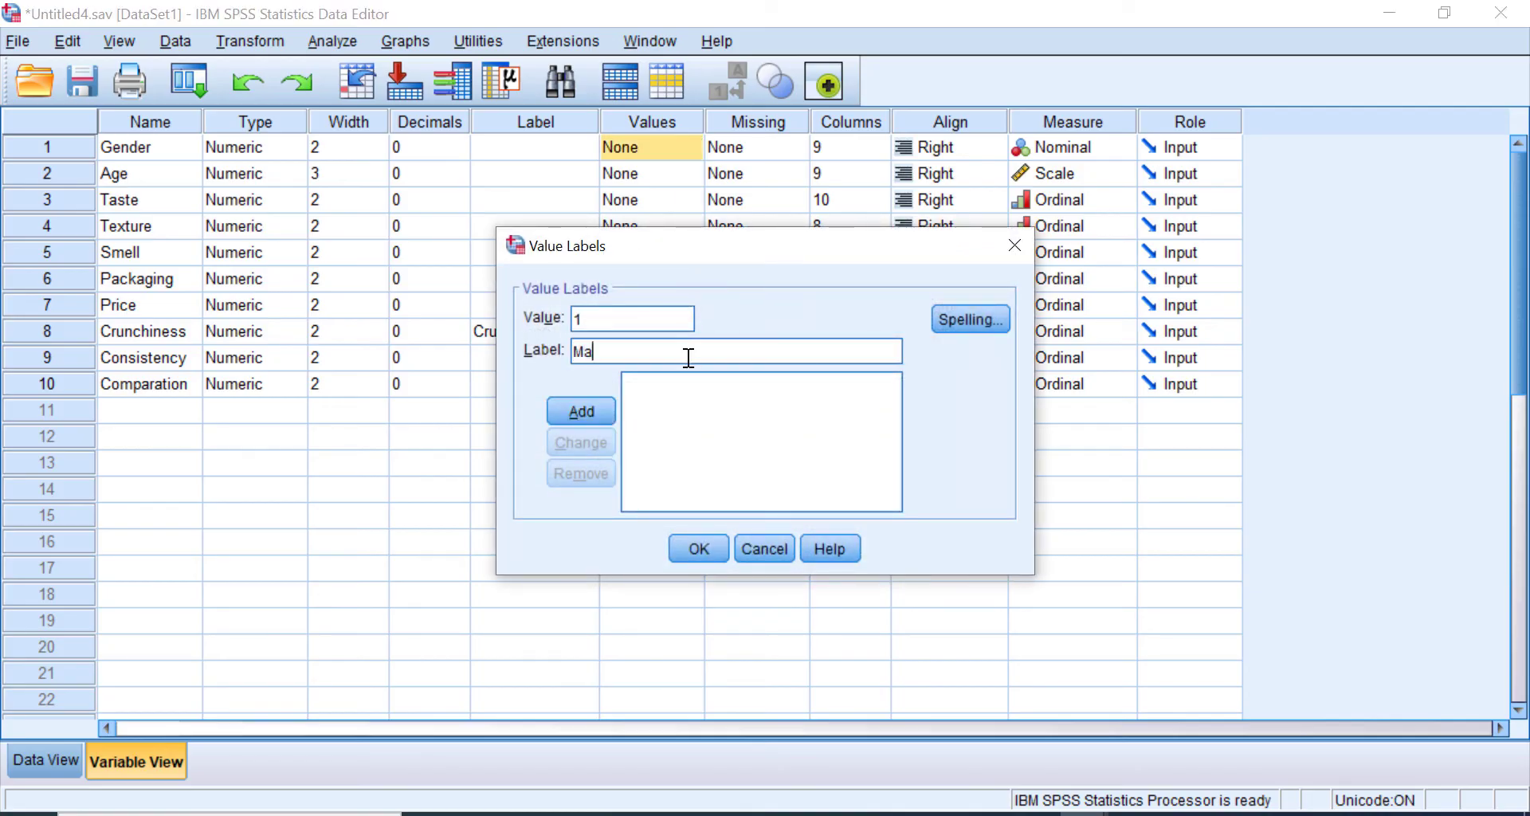
{"action": "left_click", "coordinate": [605, 405]}
Add the label "Female" for value 2 and apply the value labels to Gender
{"action": "type", "text": "2"}
{"action": "left_click", "coordinate": [671, 351]}
{"action": "type", "text": "Female"}
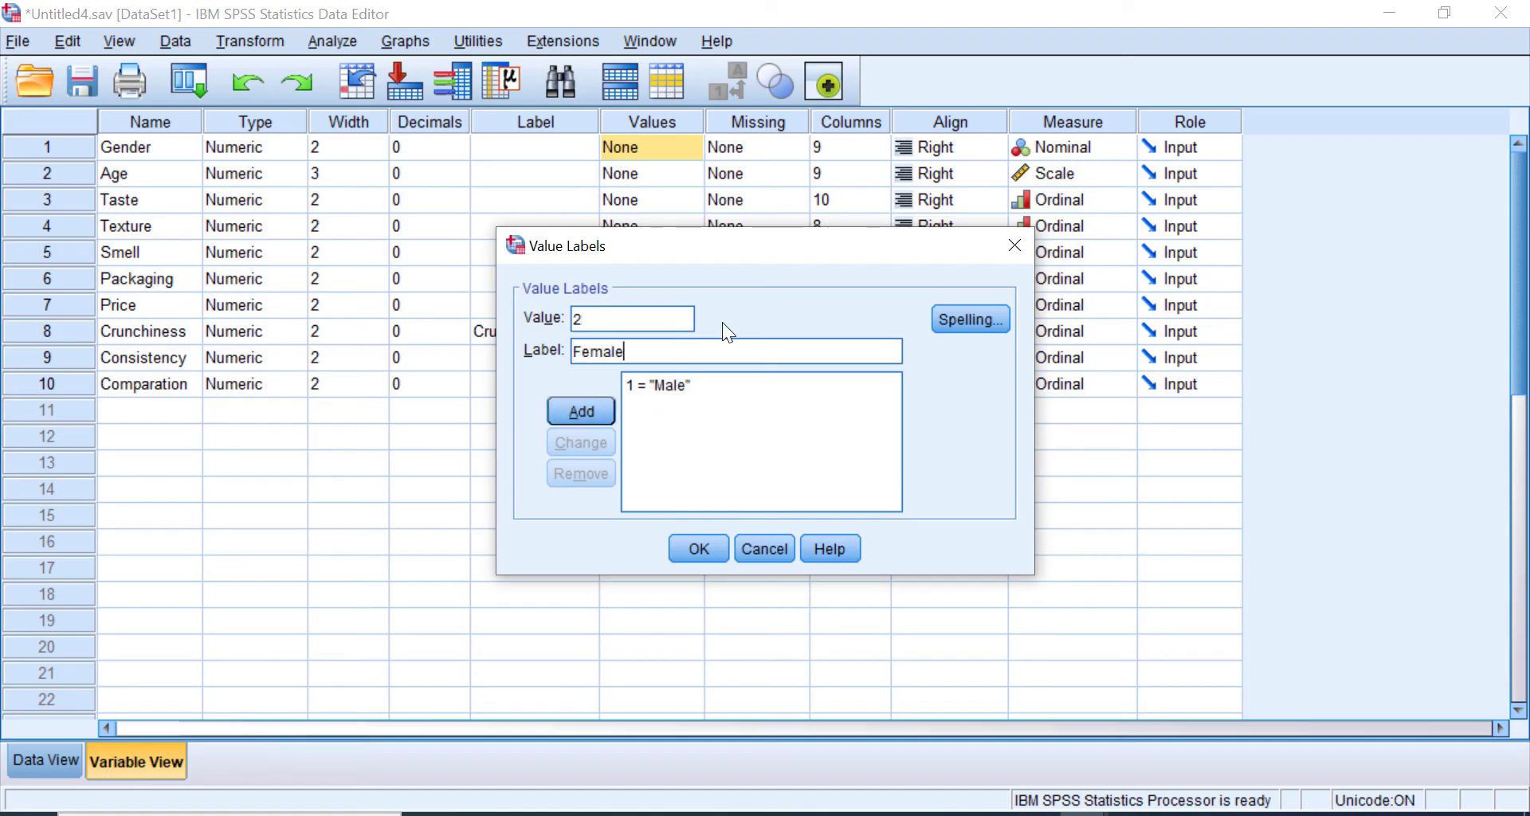
{"action": "left_click", "coordinate": [594, 417]}
{"action": "left_click", "coordinate": [716, 552]}
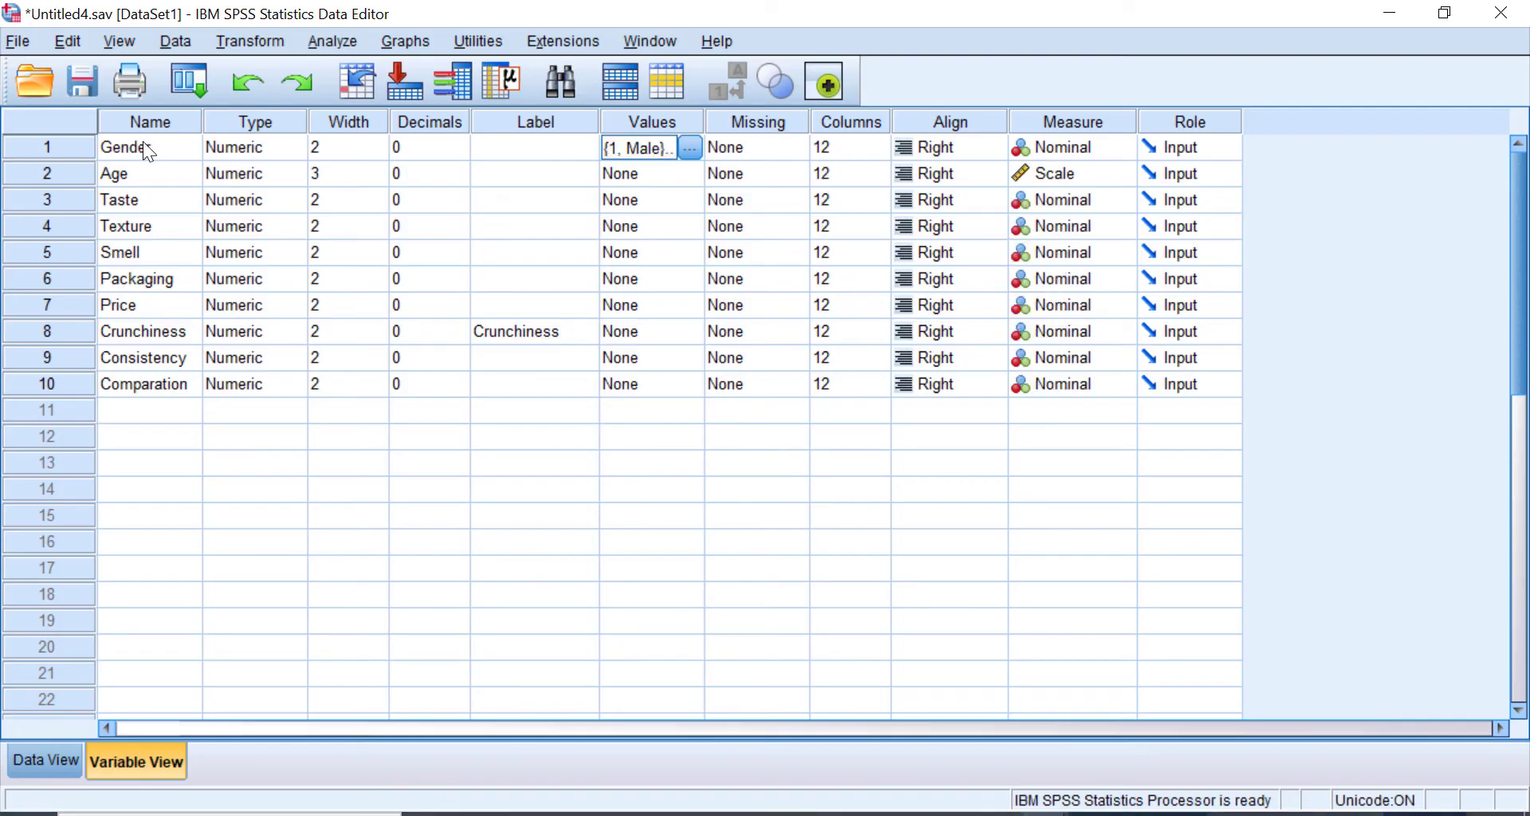
Copy all variable names from Gender to Comparation into the Label column of the same rows
{"action": "left_click_drag", "start_coordinate": [142, 141], "coordinate": [151, 381]}
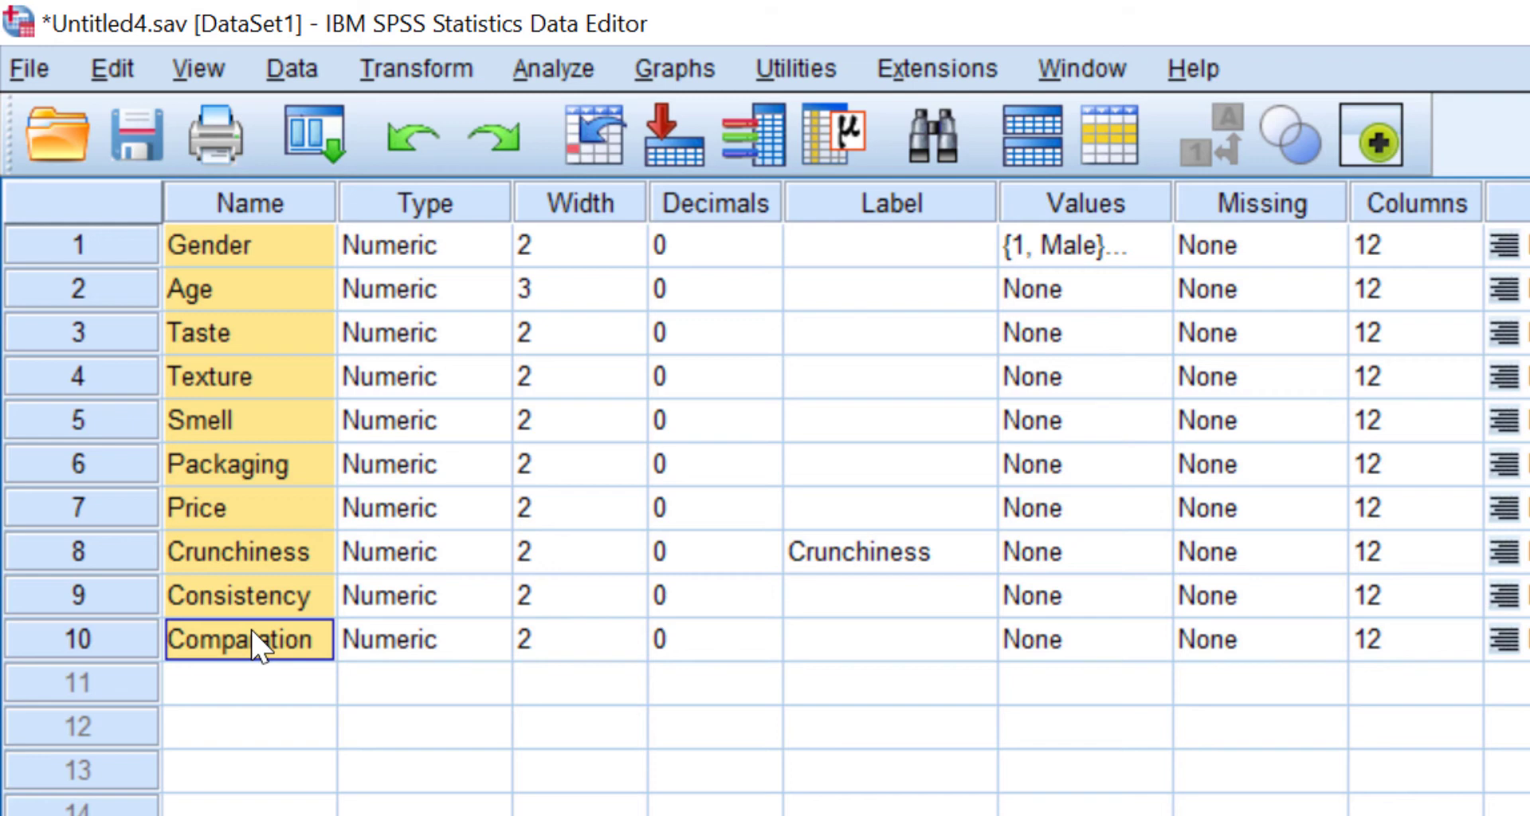
{"action": "key", "text": "ctrl+c"}
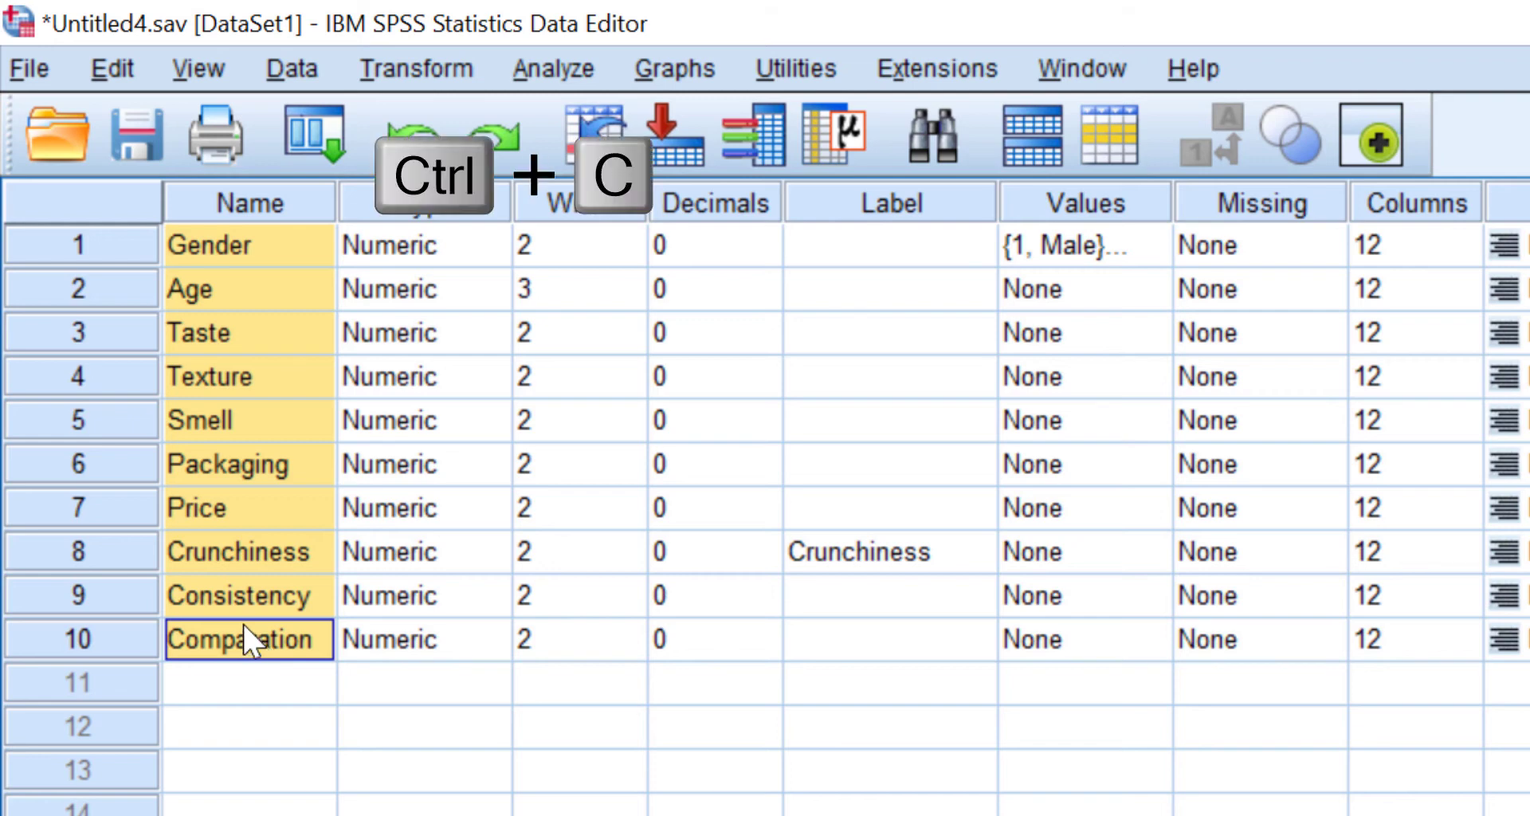
{"action": "left_click_drag", "start_coordinate": [829, 245], "coordinate": [836, 620]}
{"action": "key", "text": "ctrl+v"}
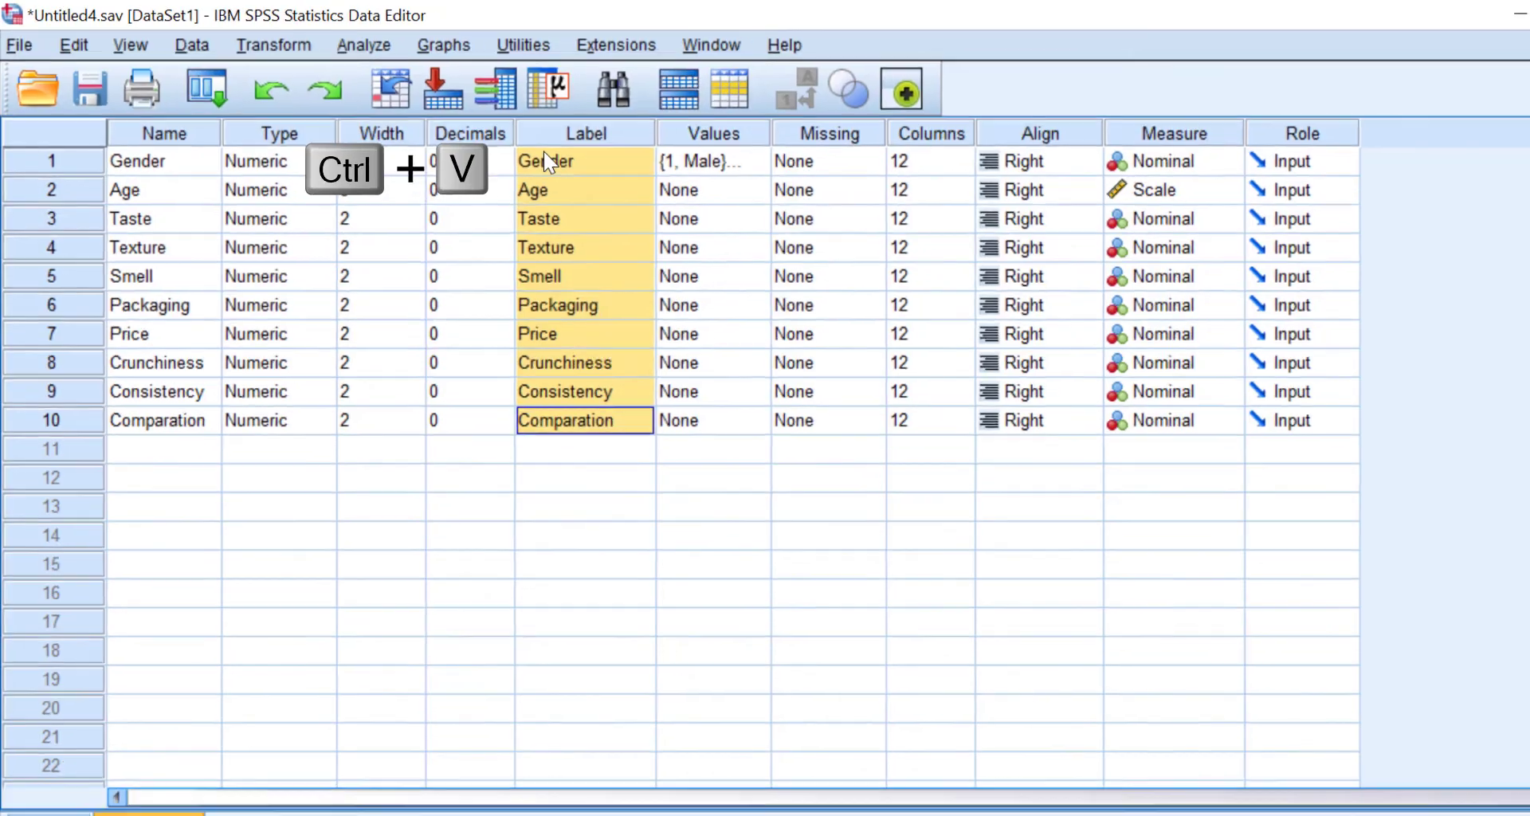
Consult the Satisfaction Level codes 1 to 5 in the code index+.txt file in Notepad
{"action": "left_click", "coordinate": [1068, 245]}
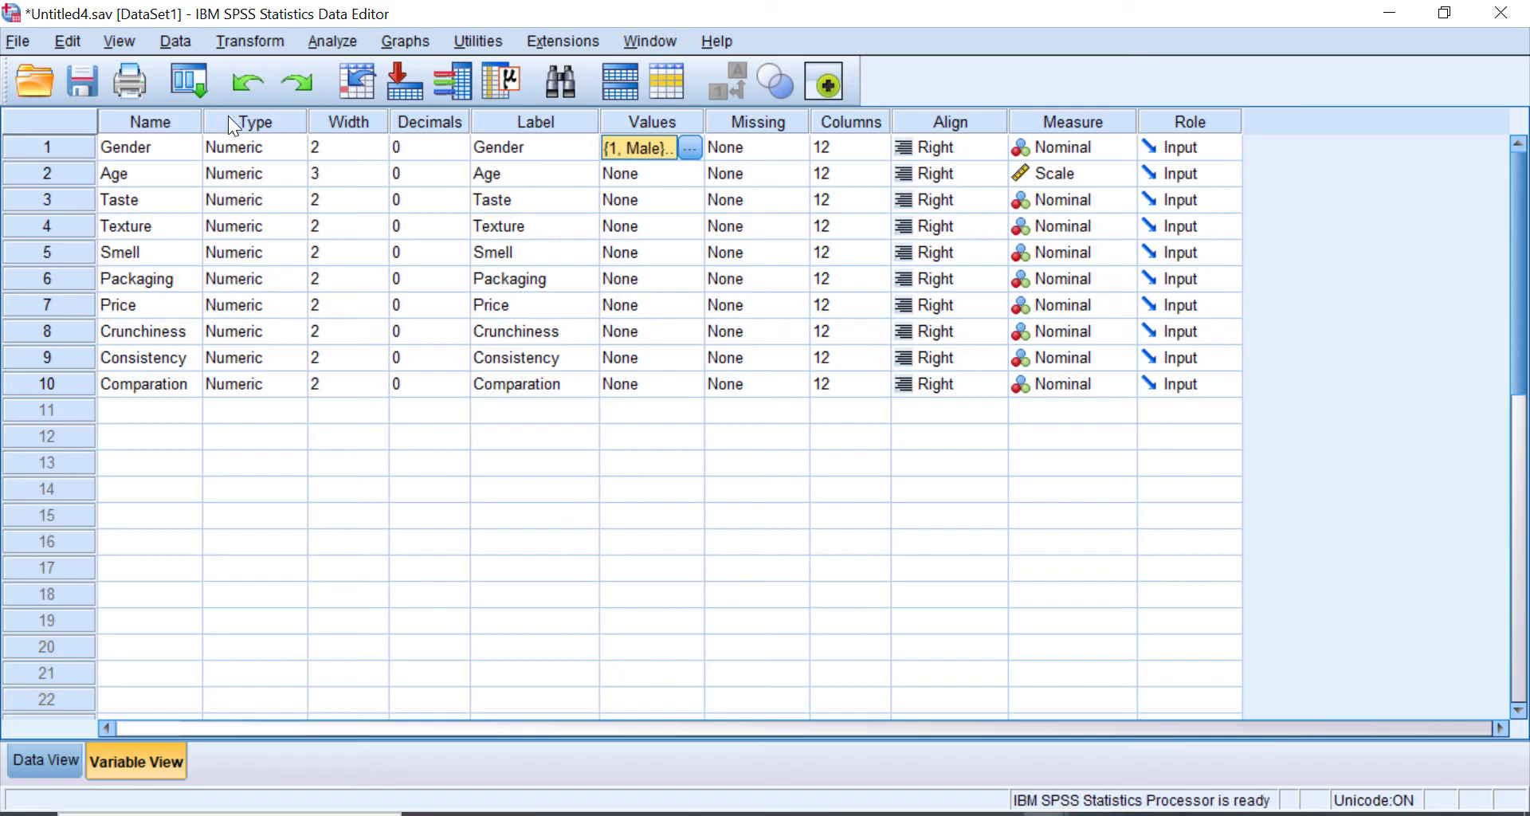
{"action": "left_click", "coordinate": [642, 172]}
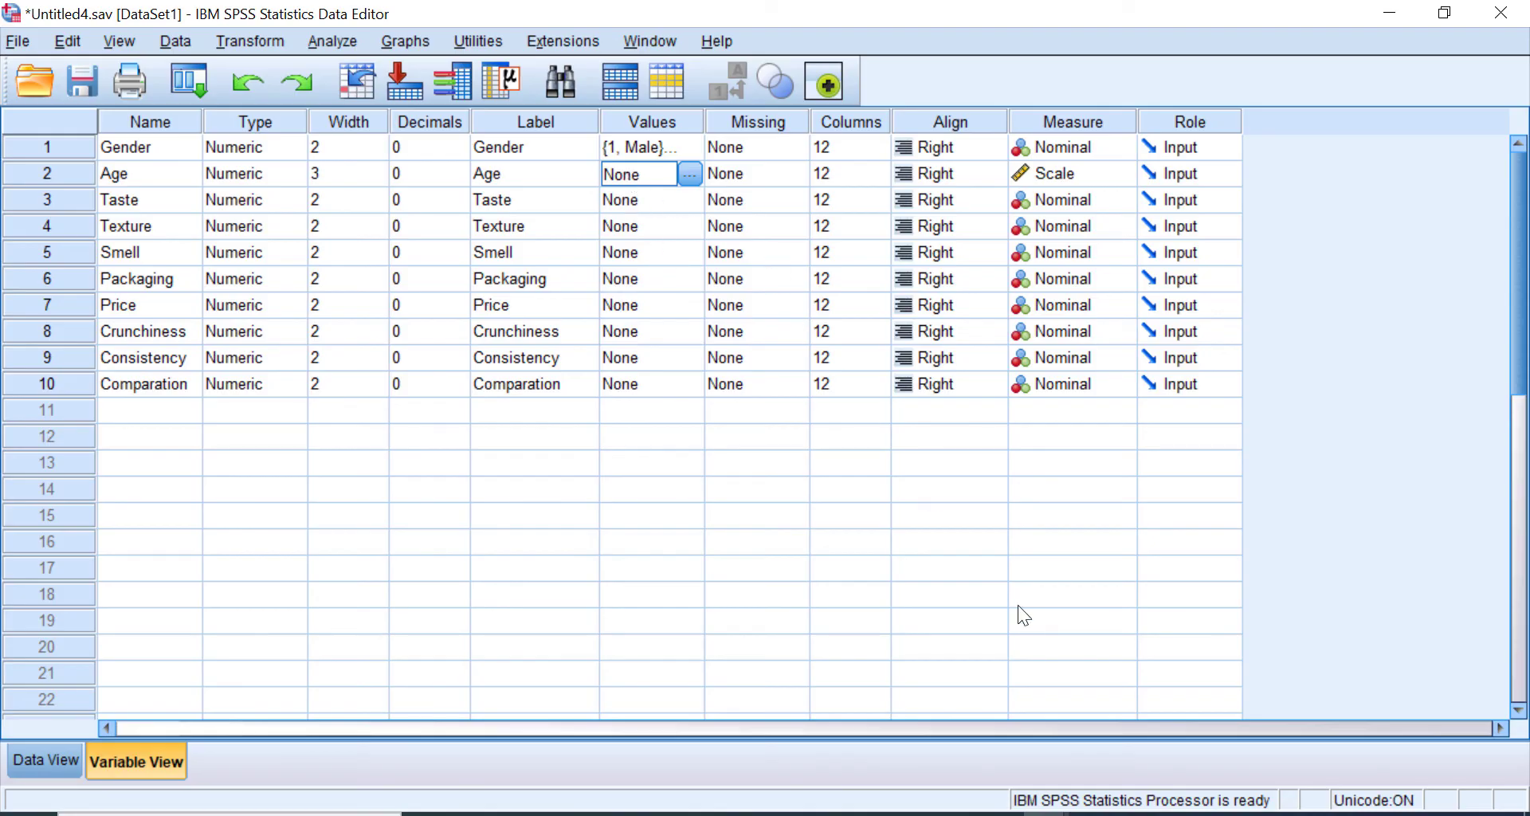
{"action": "left_click", "coordinate": [1118, 812]}
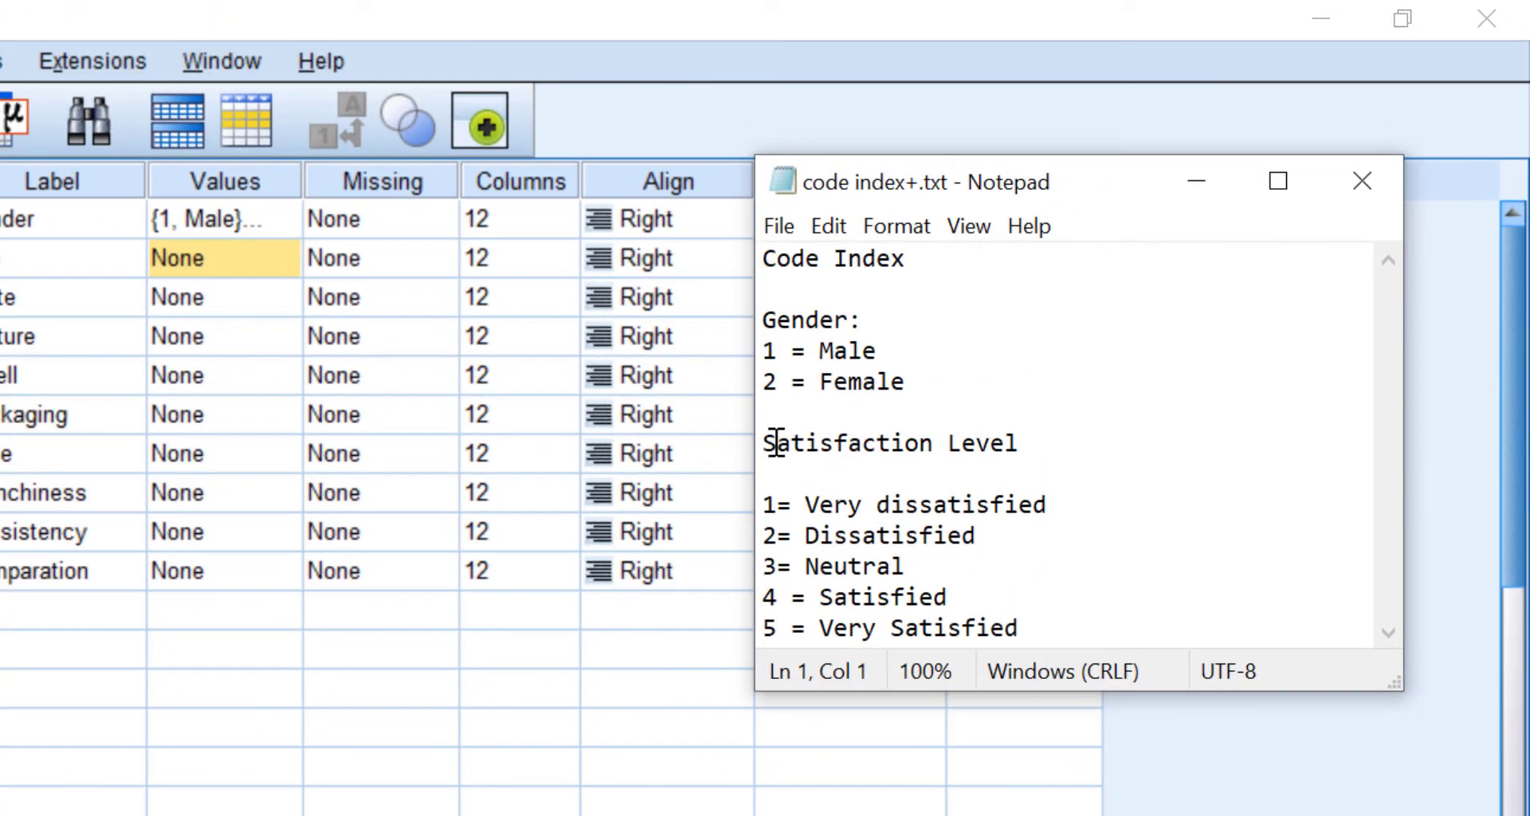
{"action": "left_click_drag", "start_coordinate": [777, 442], "coordinate": [1068, 451]}
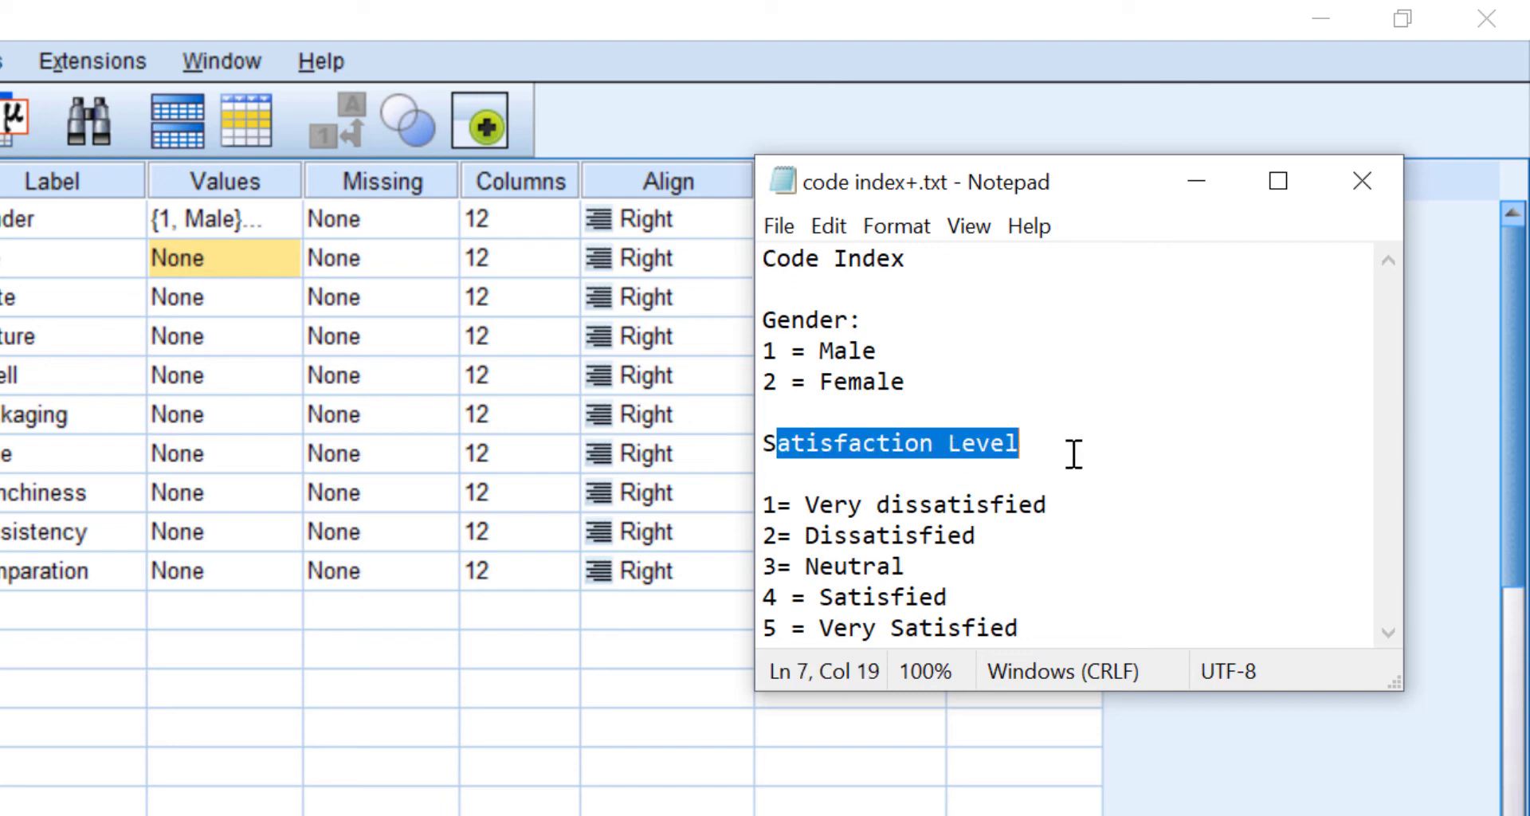
{"action": "left_click", "coordinate": [817, 478]}
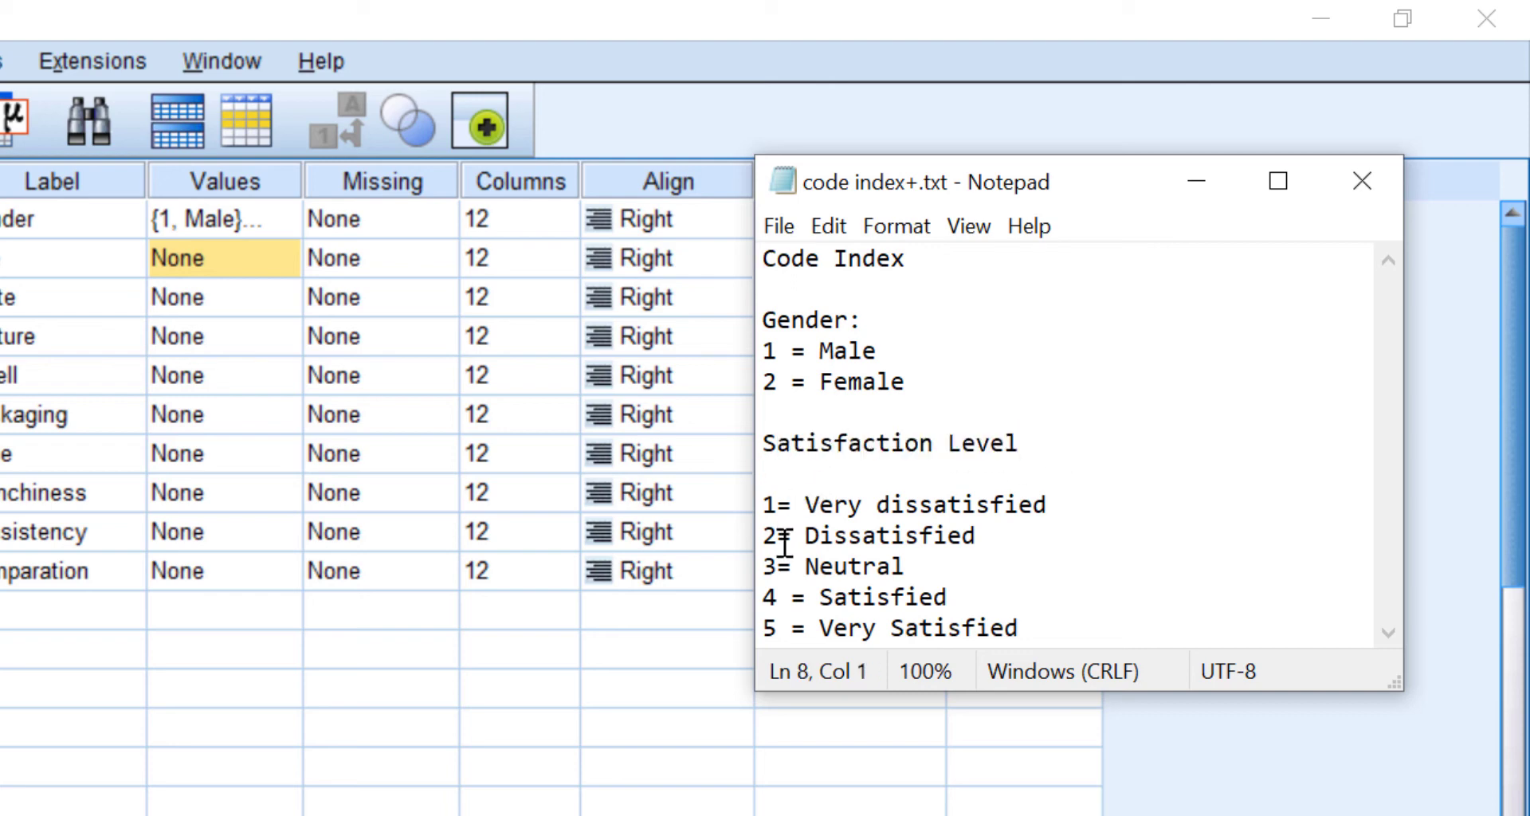
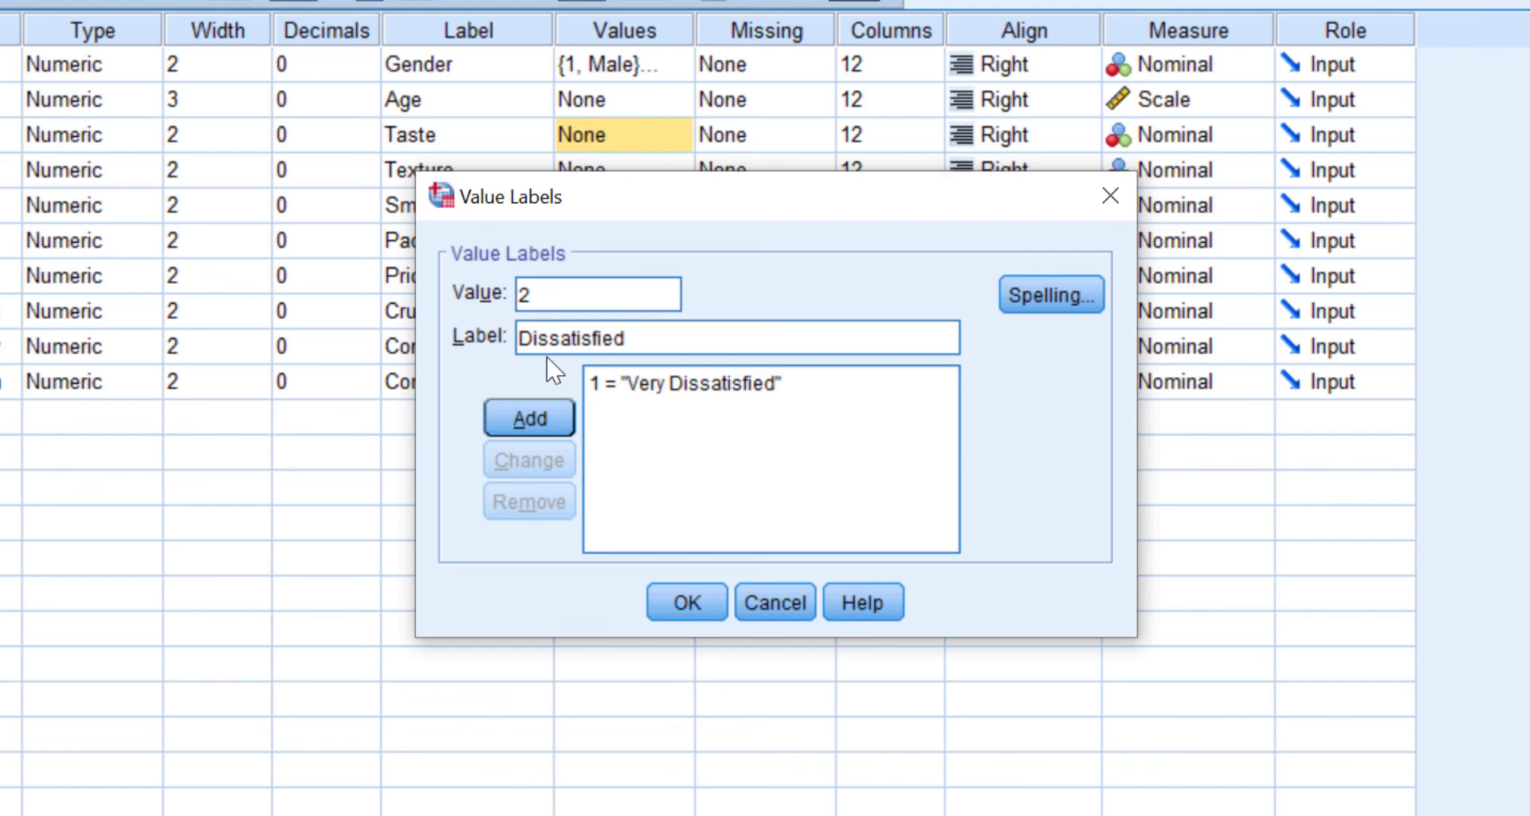
Add the Taste value labels "Dissatisfied" for value 2 and "Neutral" for value 3
{"action": "left_click", "coordinate": [549, 416]}
{"action": "type", "text": "3"}
{"action": "left_click", "coordinate": [570, 326]}
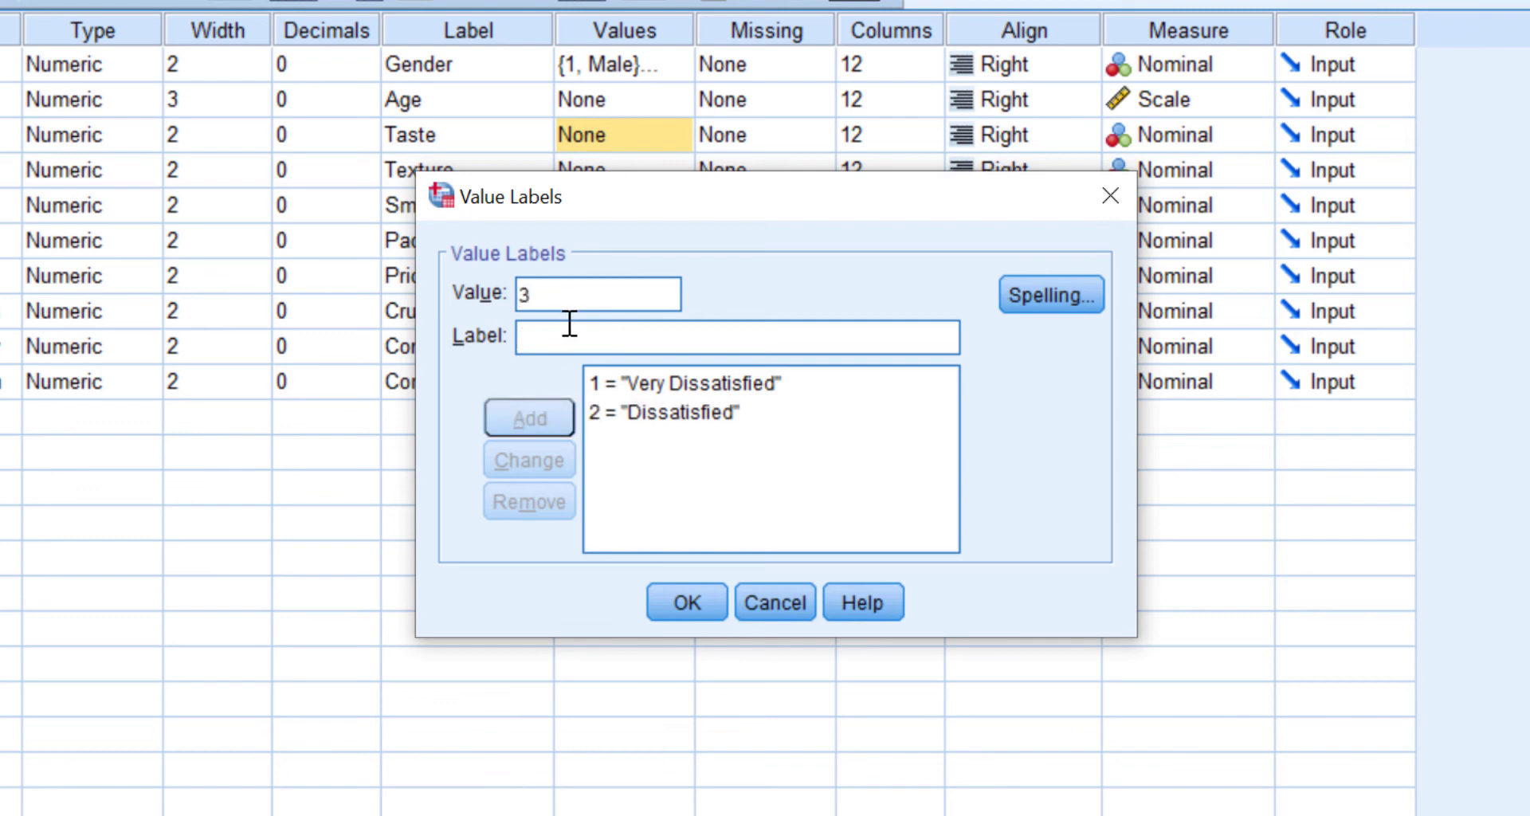
{"action": "type", "text": "Neutral"}
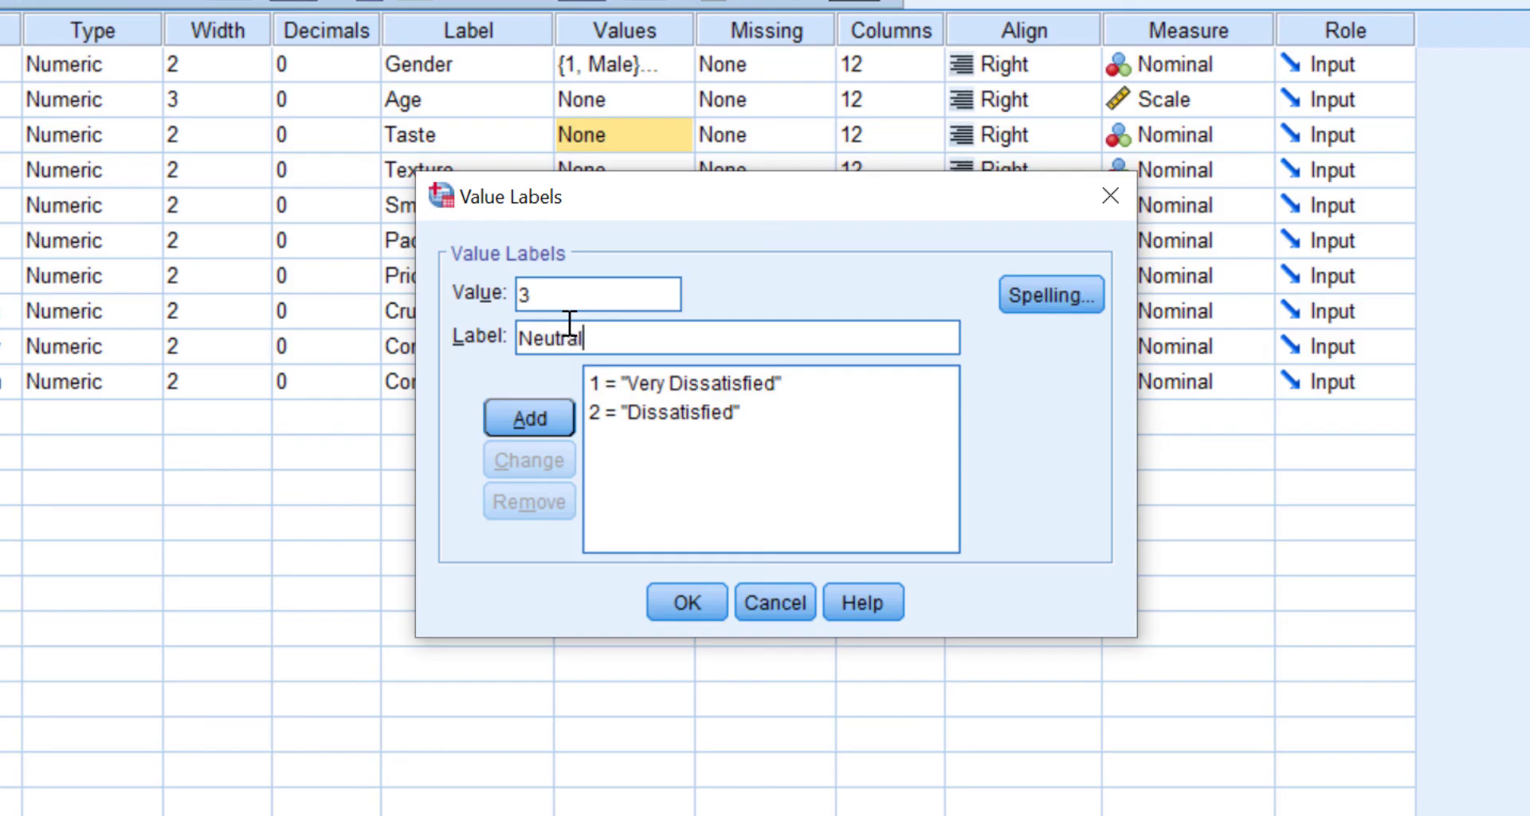
{"action": "left_click", "coordinate": [508, 421]}
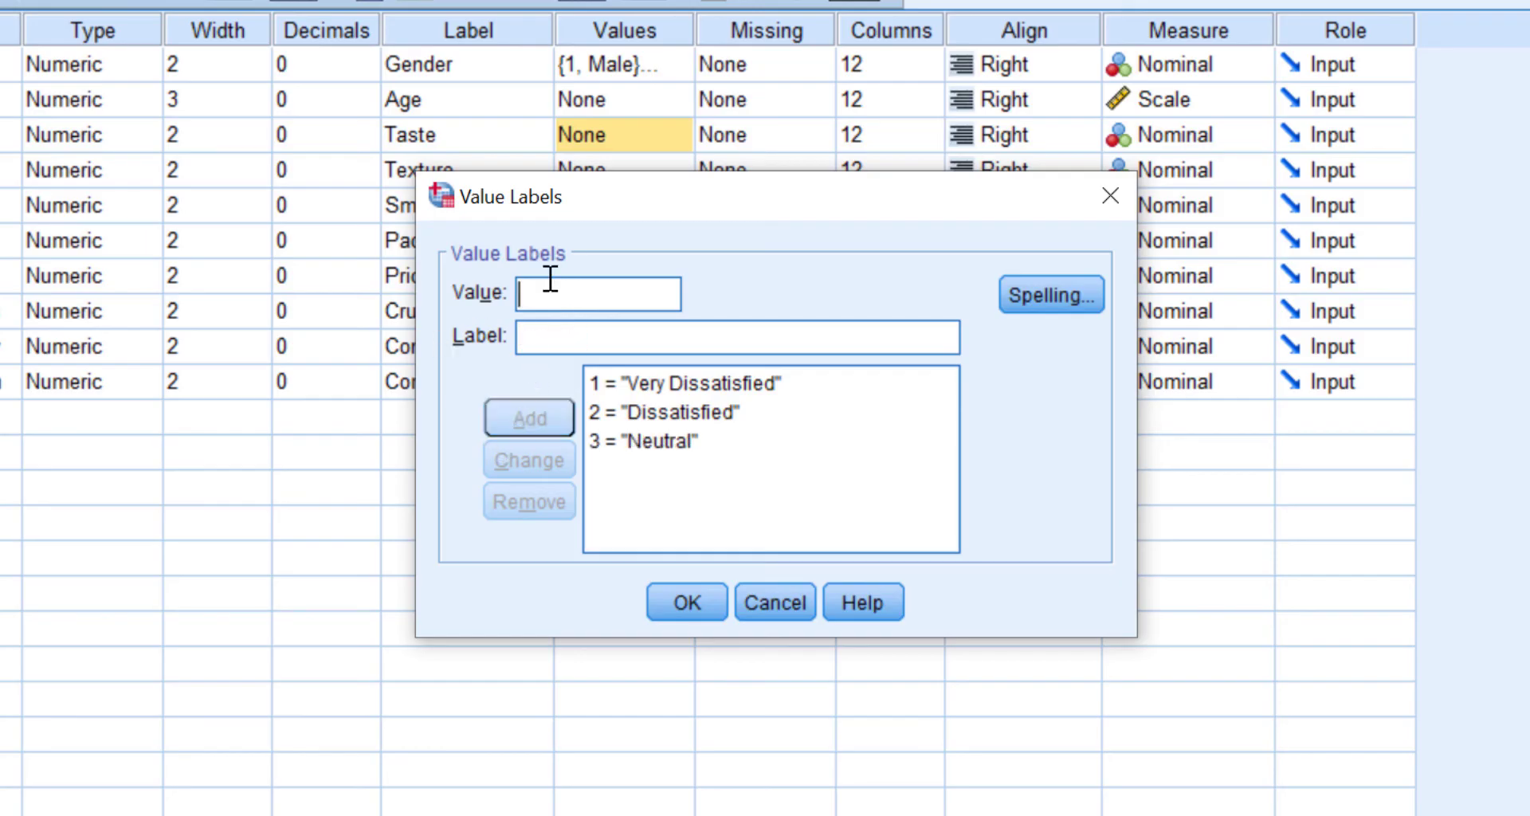
Add the labels "Saatisfied" for value 4 and "Very Satisfied" for value 5, and apply the value labels to Taste
{"action": "type", "text": "4"}
{"action": "left_click", "coordinate": [577, 351]}
{"action": "type", "text": "Saatisfied"}
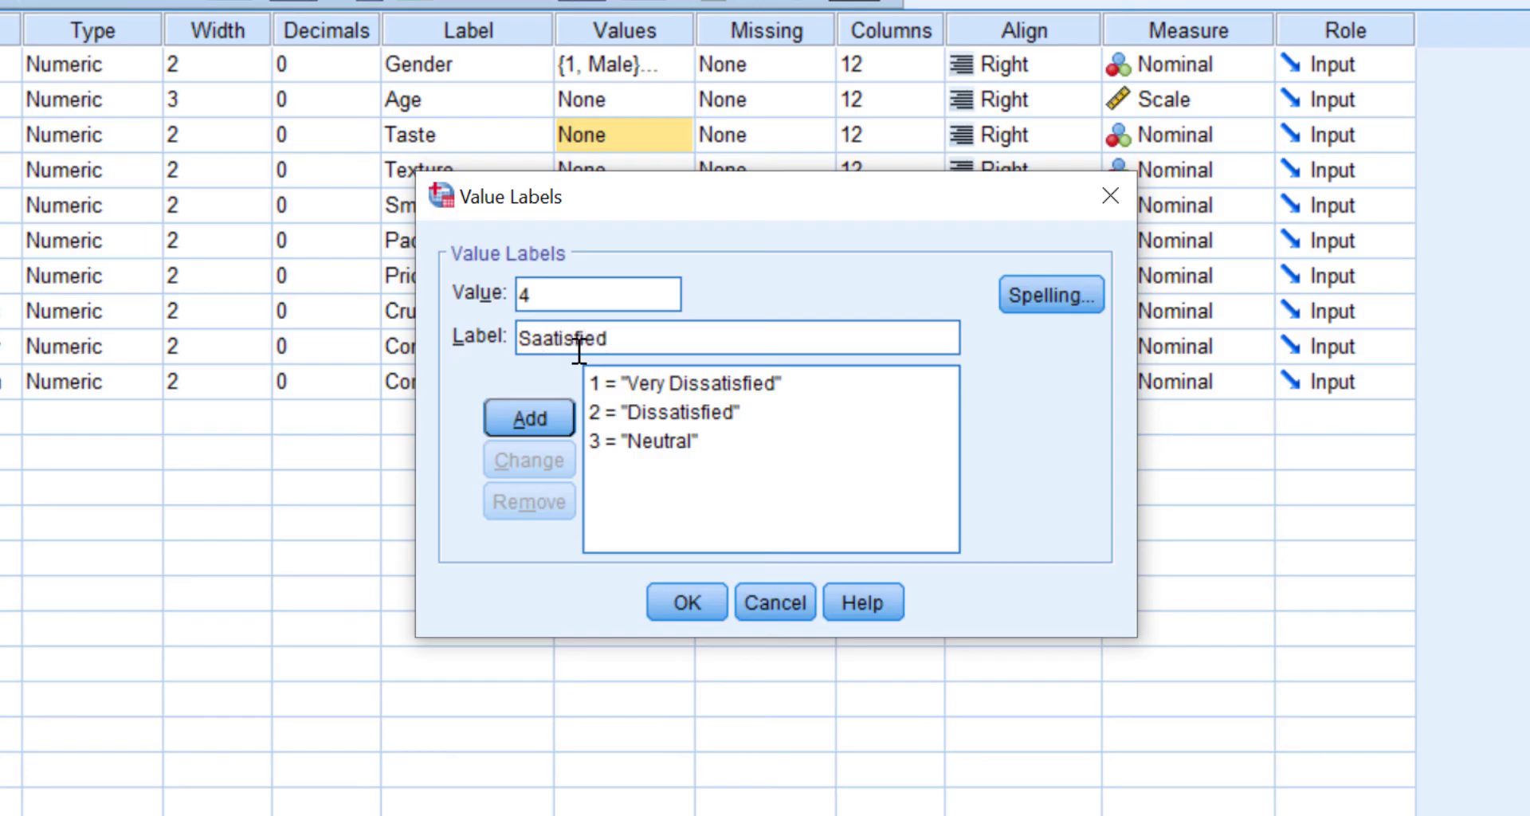
{"action": "left_click", "coordinate": [558, 418]}
{"action": "type", "text": "5"}
{"action": "left_click", "coordinate": [570, 353]}
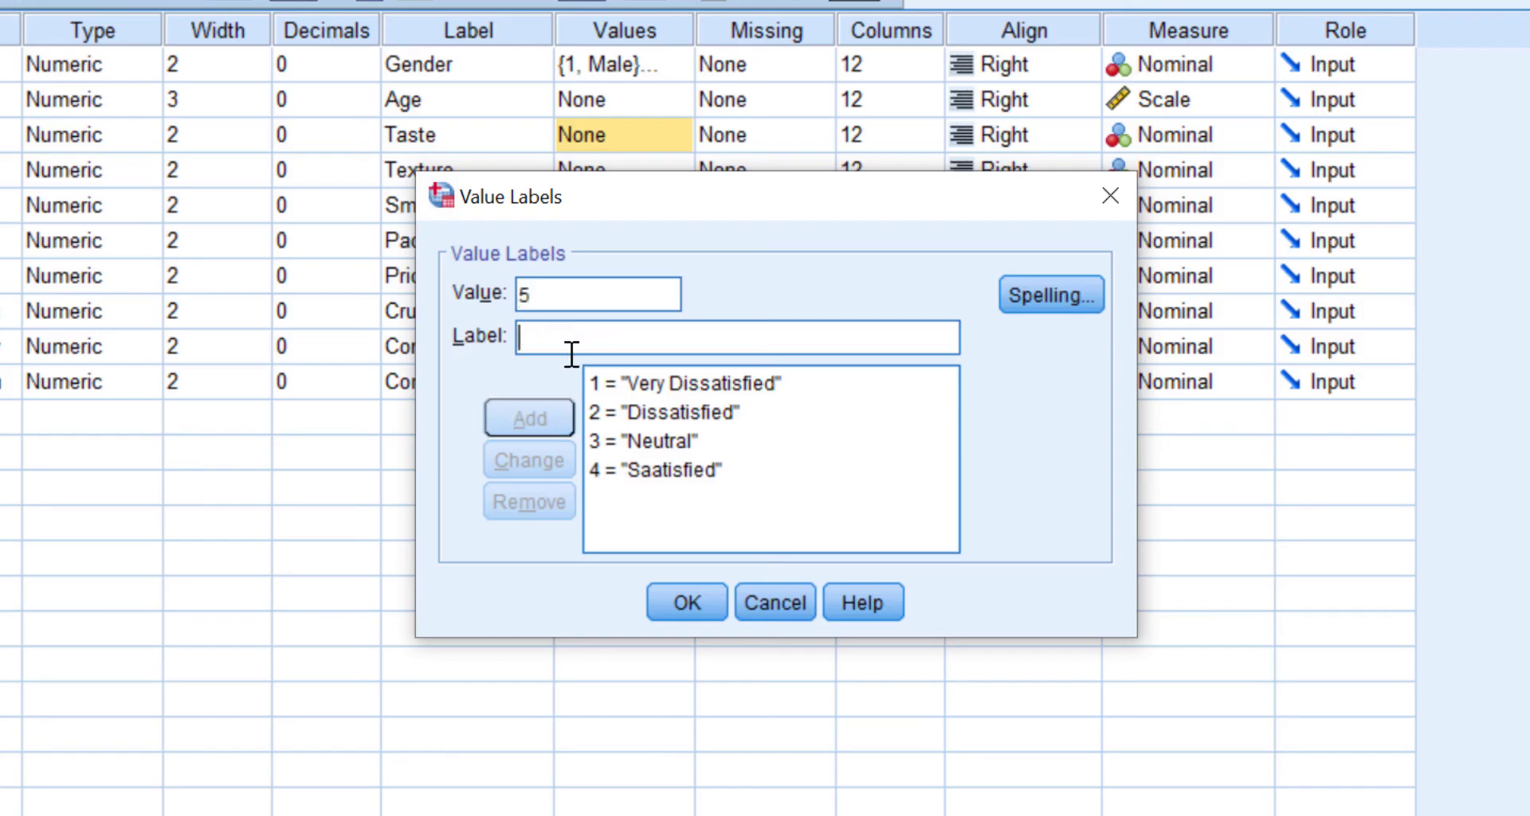
{"action": "type", "text": "Very Satisfied"}
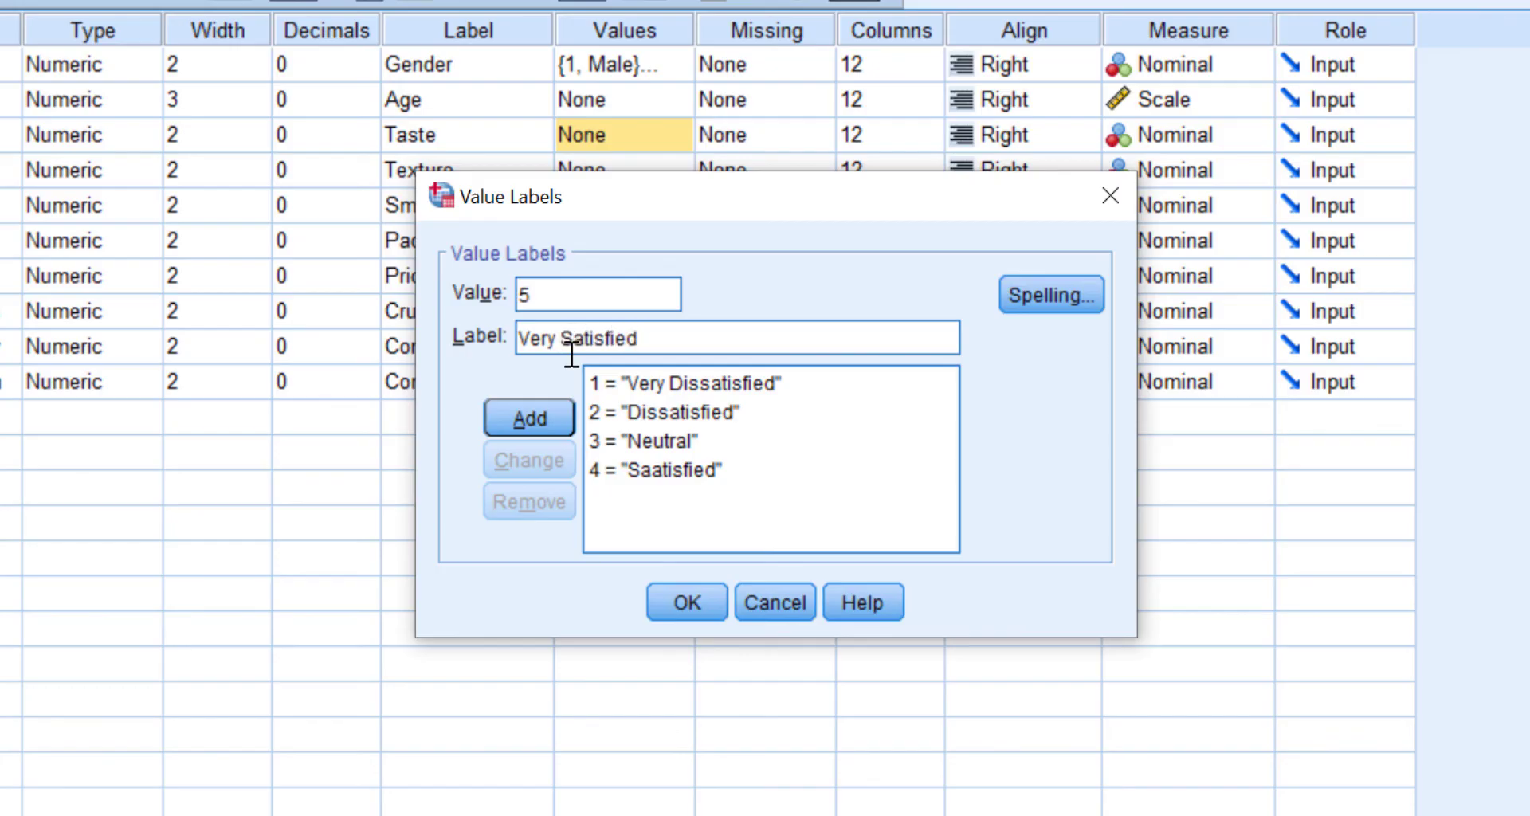
{"action": "left_click", "coordinate": [530, 418]}
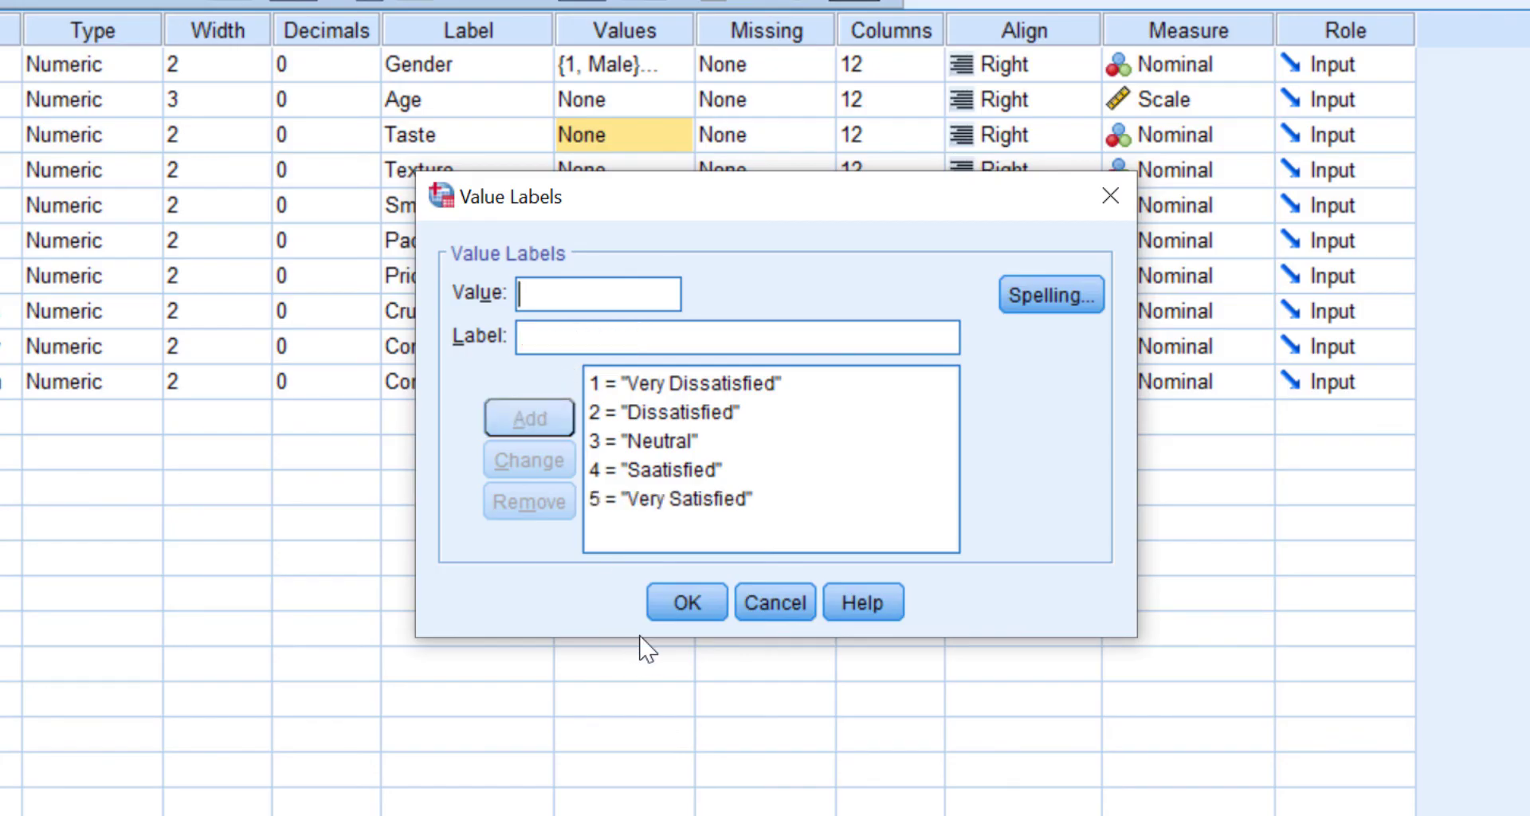
{"action": "left_click", "coordinate": [686, 602]}
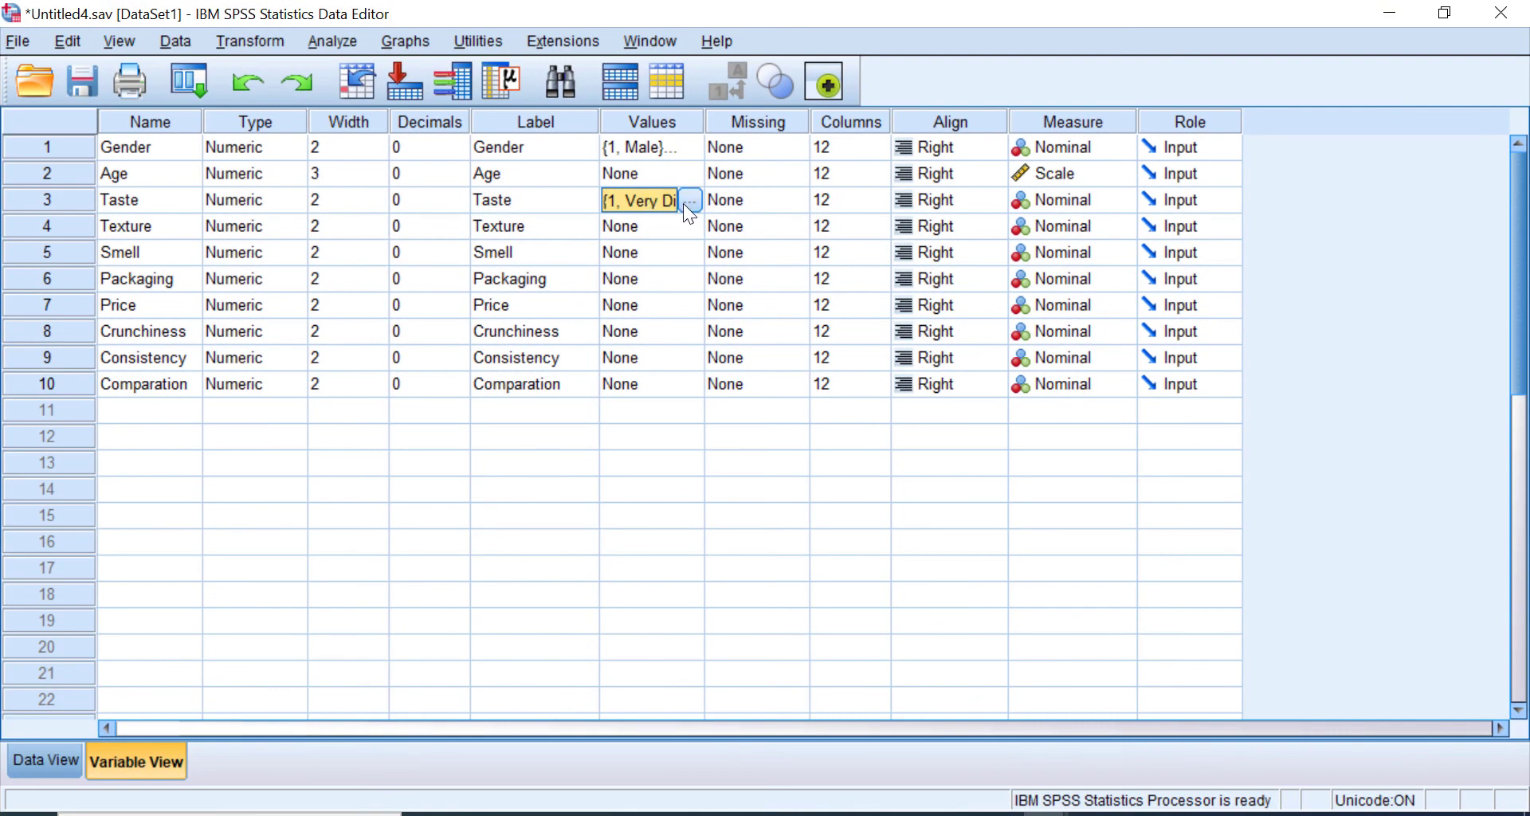
Copy Taste's value labels to all variables from Texture to Comparation
{"action": "left_click", "coordinate": [686, 202]}
{"action": "left_click", "coordinate": [1009, 239]}
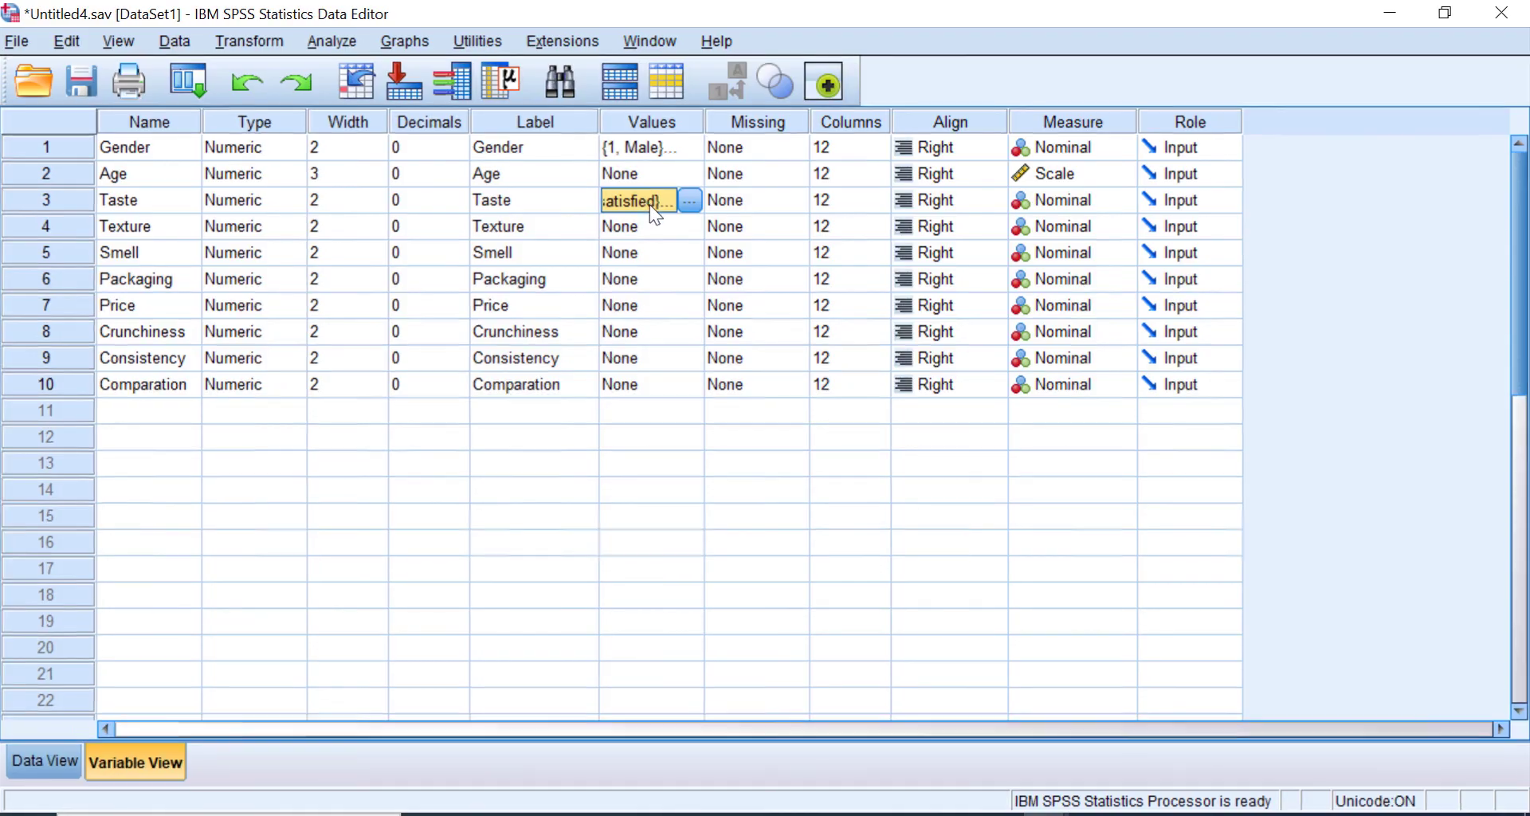
{"action": "right_click", "coordinate": [648, 204]}
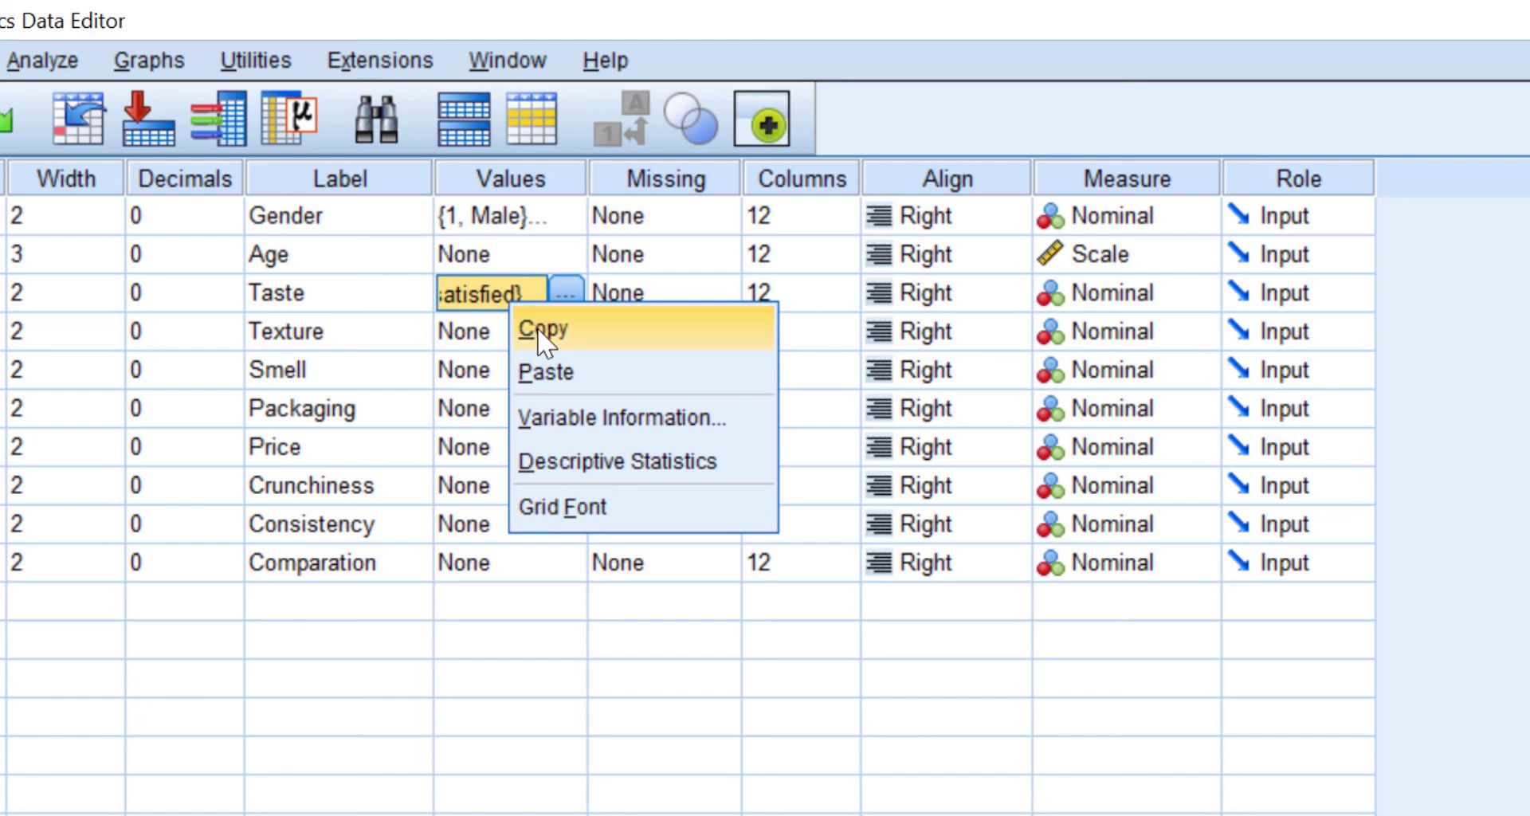
{"action": "left_click", "coordinate": [537, 328]}
{"action": "left_click", "coordinate": [522, 342]}
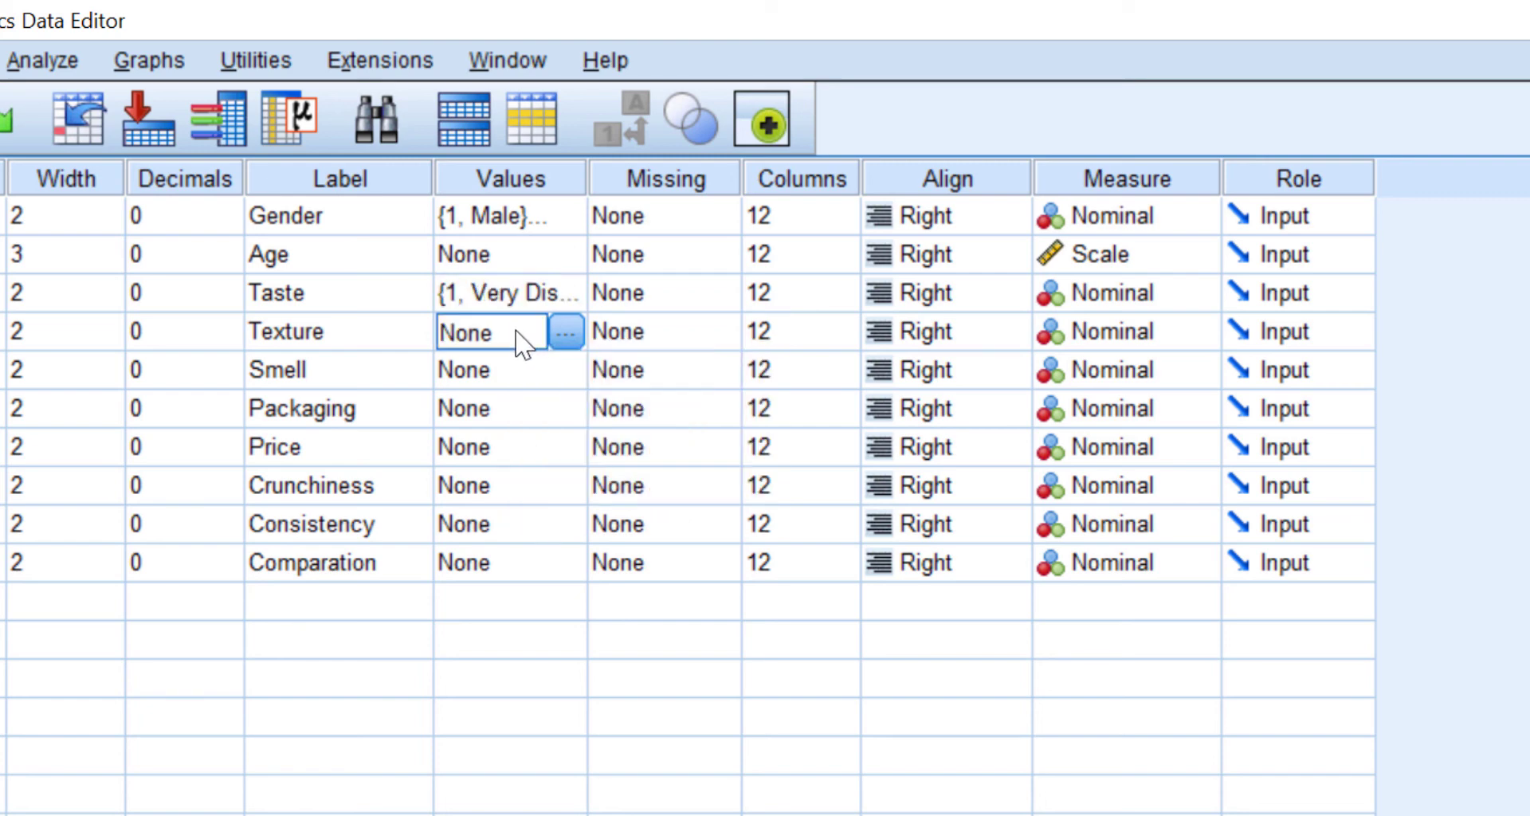
{"action": "left_click_drag", "start_coordinate": [522, 341], "coordinate": [532, 549]}
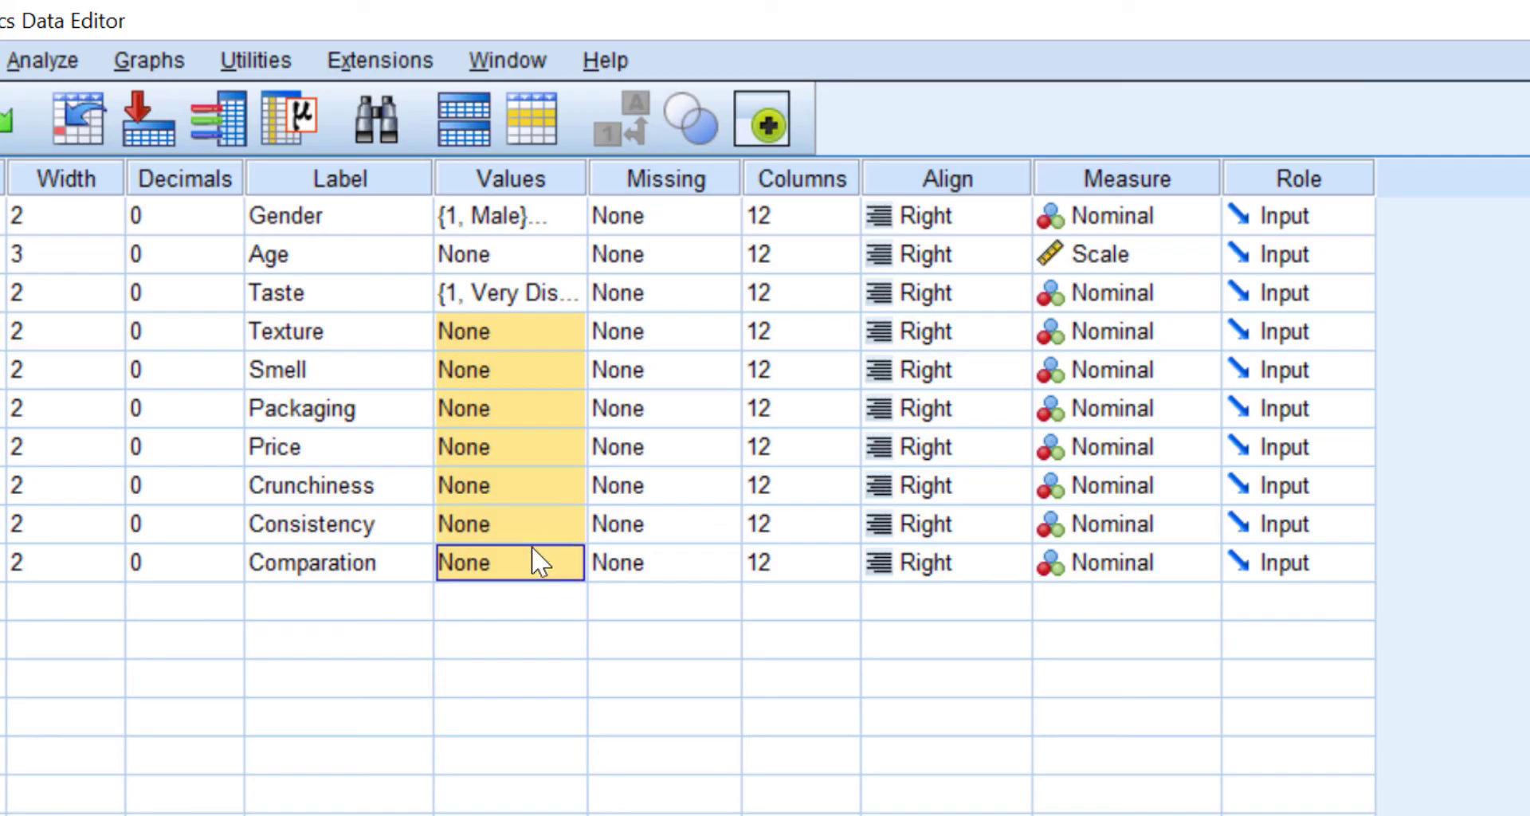
{"action": "right_click", "coordinate": [504, 335]}
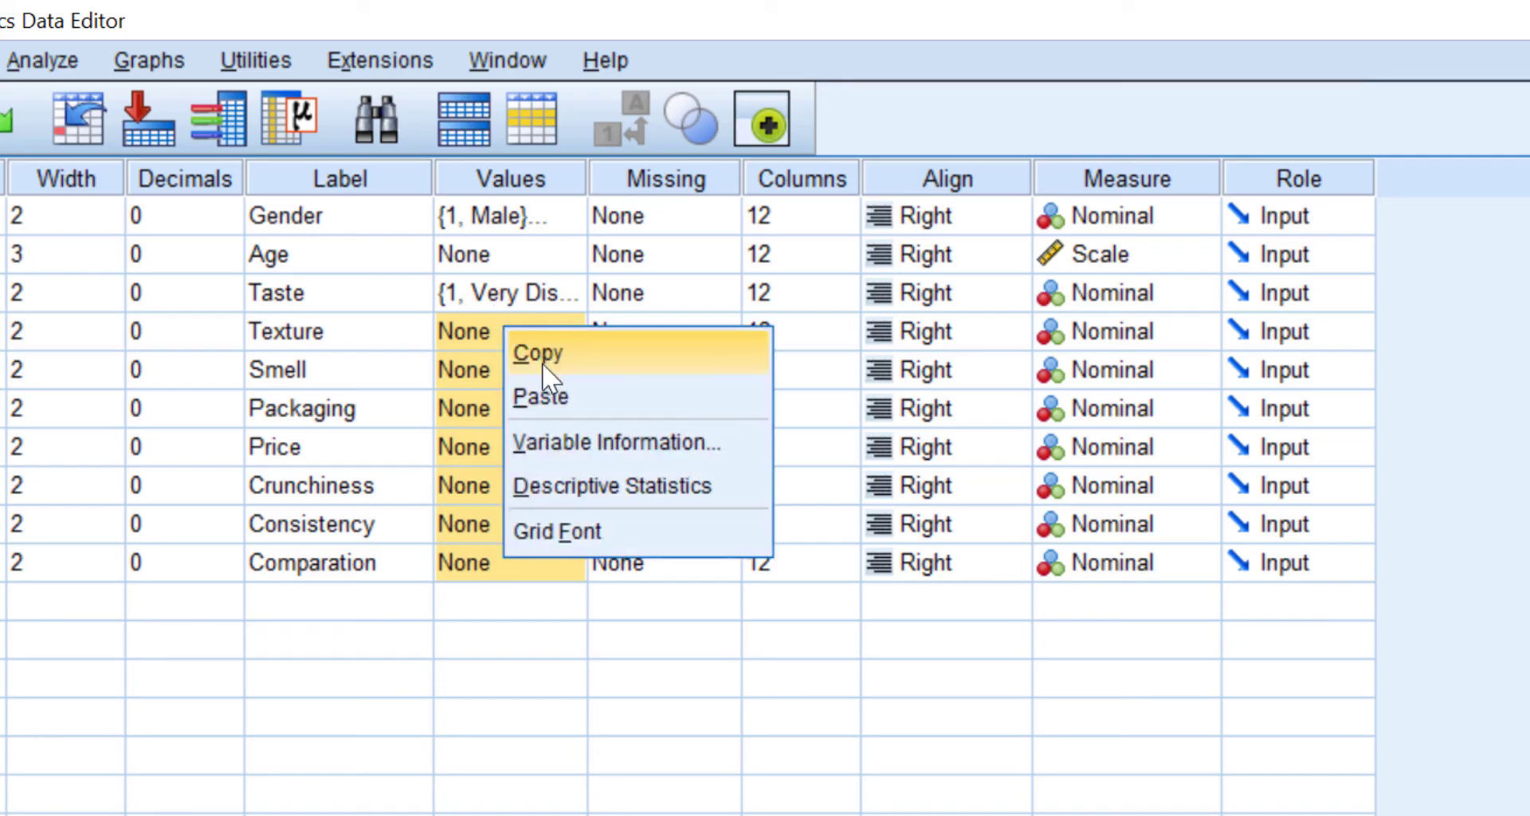
{"action": "left_click", "coordinate": [540, 395]}
{"action": "left_click", "coordinate": [509, 328]}
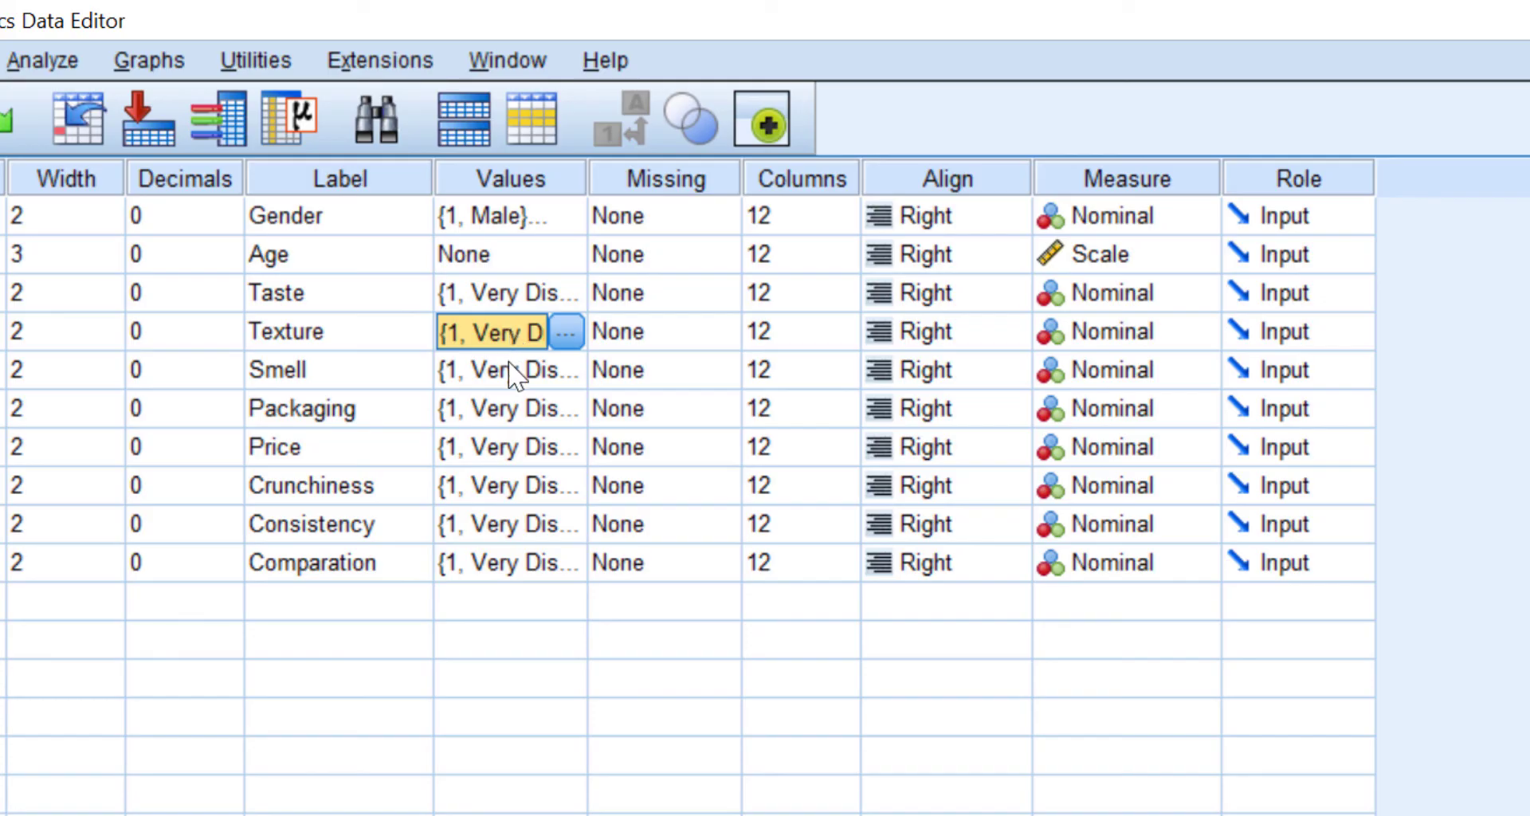
Set the measurement level of Taste, Texture, Smell and Packaging to Ordinal
{"action": "left_click", "coordinate": [1138, 288]}
{"action": "left_click", "coordinate": [1148, 293]}
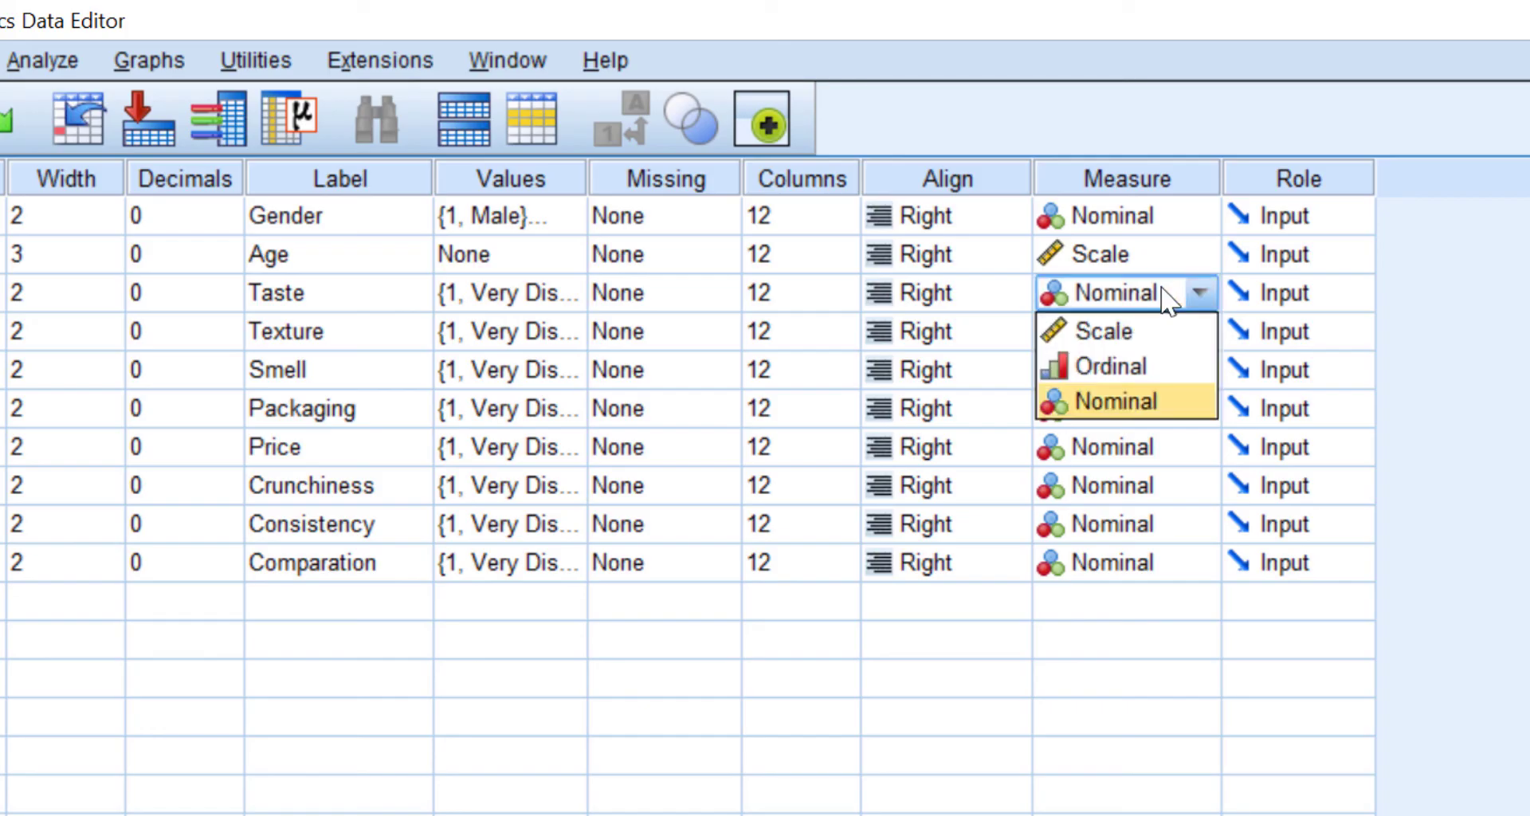
{"action": "left_click", "coordinate": [1136, 369]}
{"action": "left_click", "coordinate": [1151, 331]}
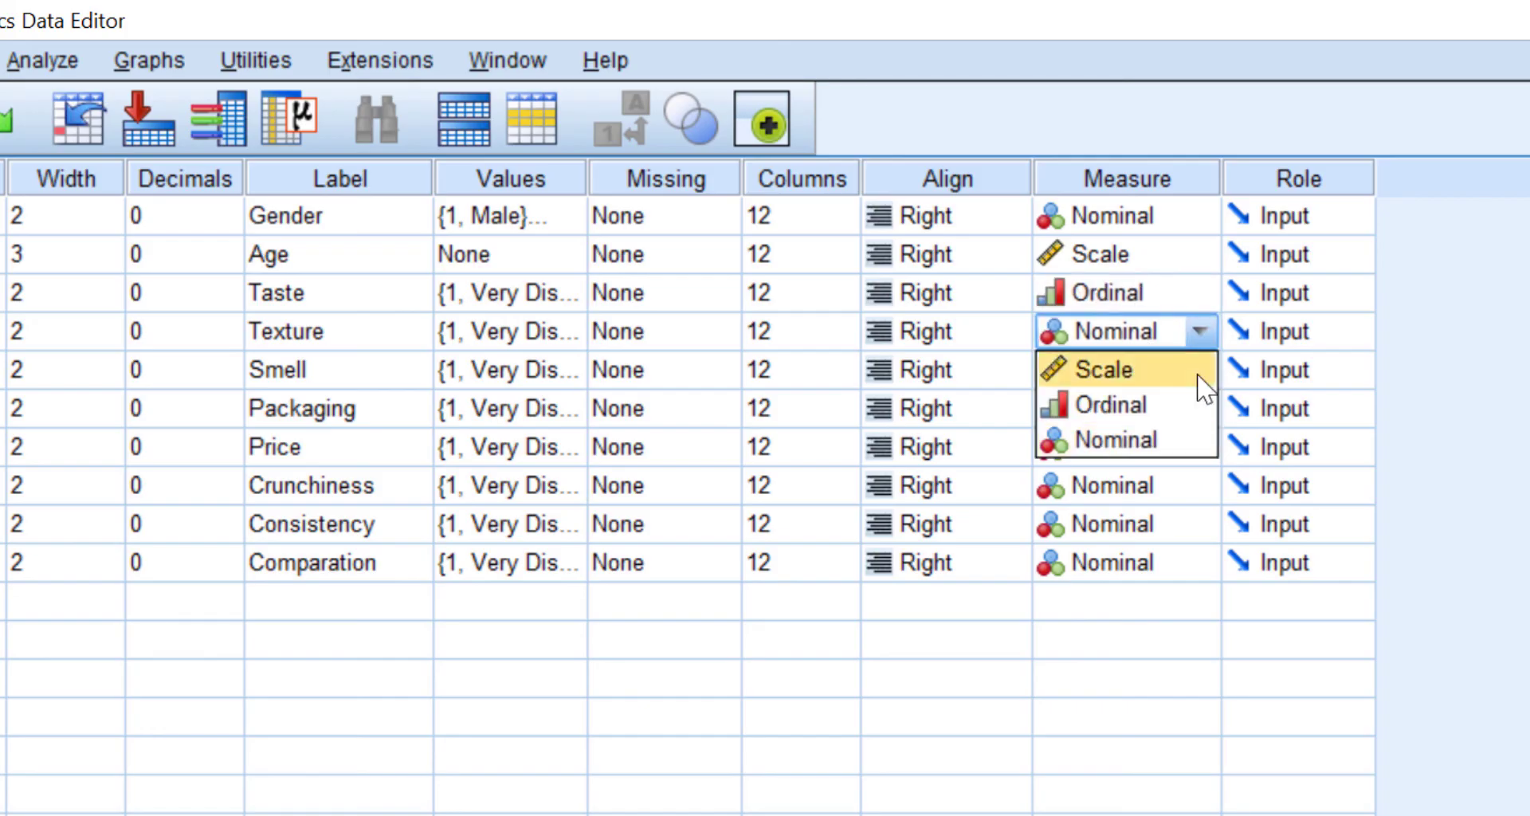
{"action": "left_click", "coordinate": [1157, 407]}
{"action": "left_click", "coordinate": [1157, 373]}
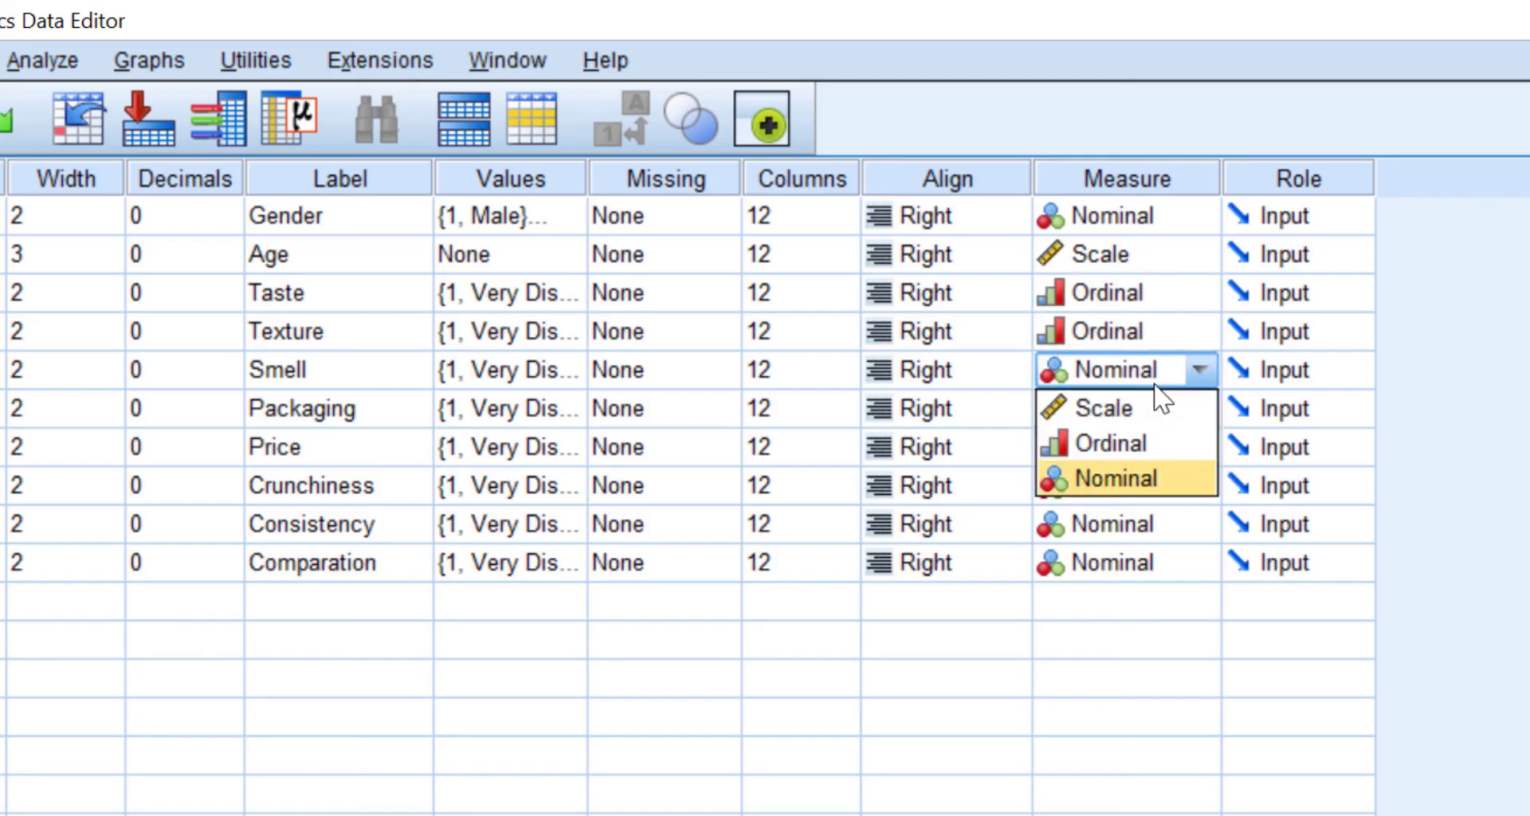
{"action": "left_click", "coordinate": [1127, 445]}
{"action": "left_click", "coordinate": [1127, 418]}
{"action": "left_click", "coordinate": [1126, 481]}
Set the measurement level of Price, Crunchiness, Consistency and Comparation to Ordinal
{"action": "left_click", "coordinate": [1127, 451]}
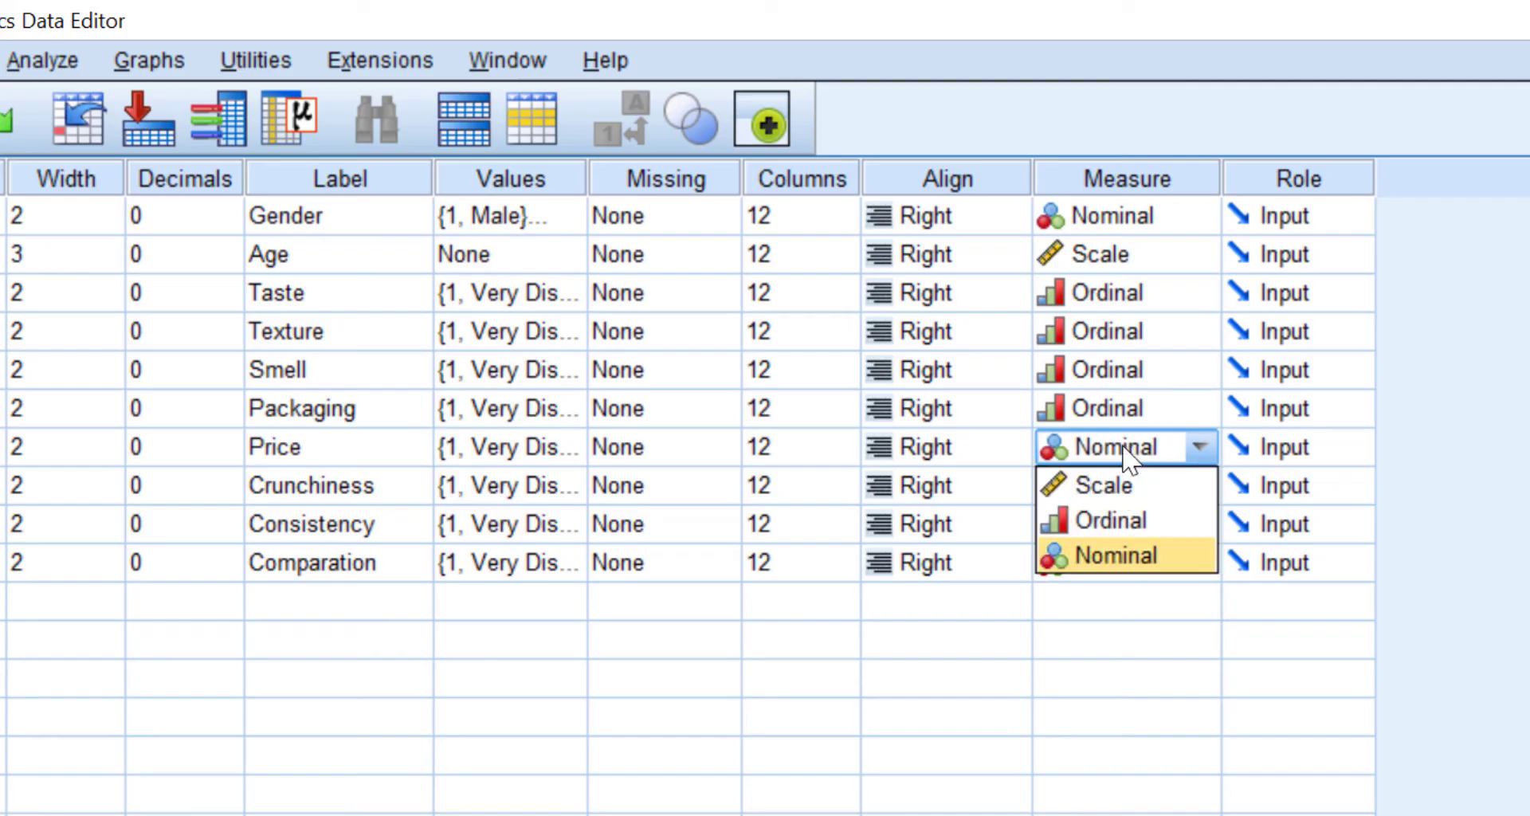
{"action": "left_click", "coordinate": [1140, 518]}
{"action": "left_click", "coordinate": [1136, 502]}
{"action": "left_click", "coordinate": [1127, 555]}
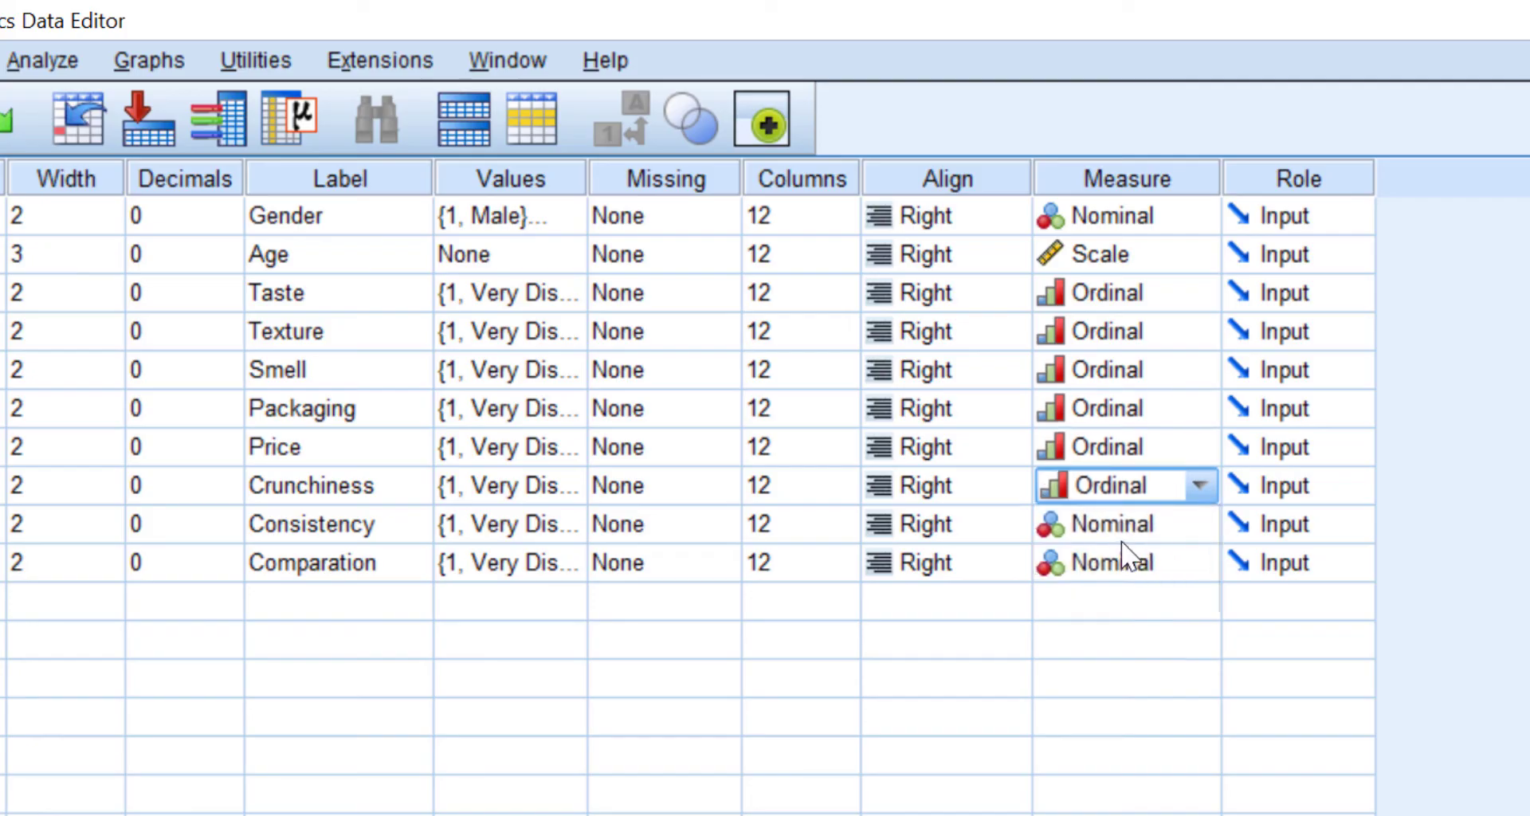
{"action": "left_click", "coordinate": [1127, 533]}
{"action": "left_click", "coordinate": [1124, 597]}
{"action": "left_click", "coordinate": [1120, 563]}
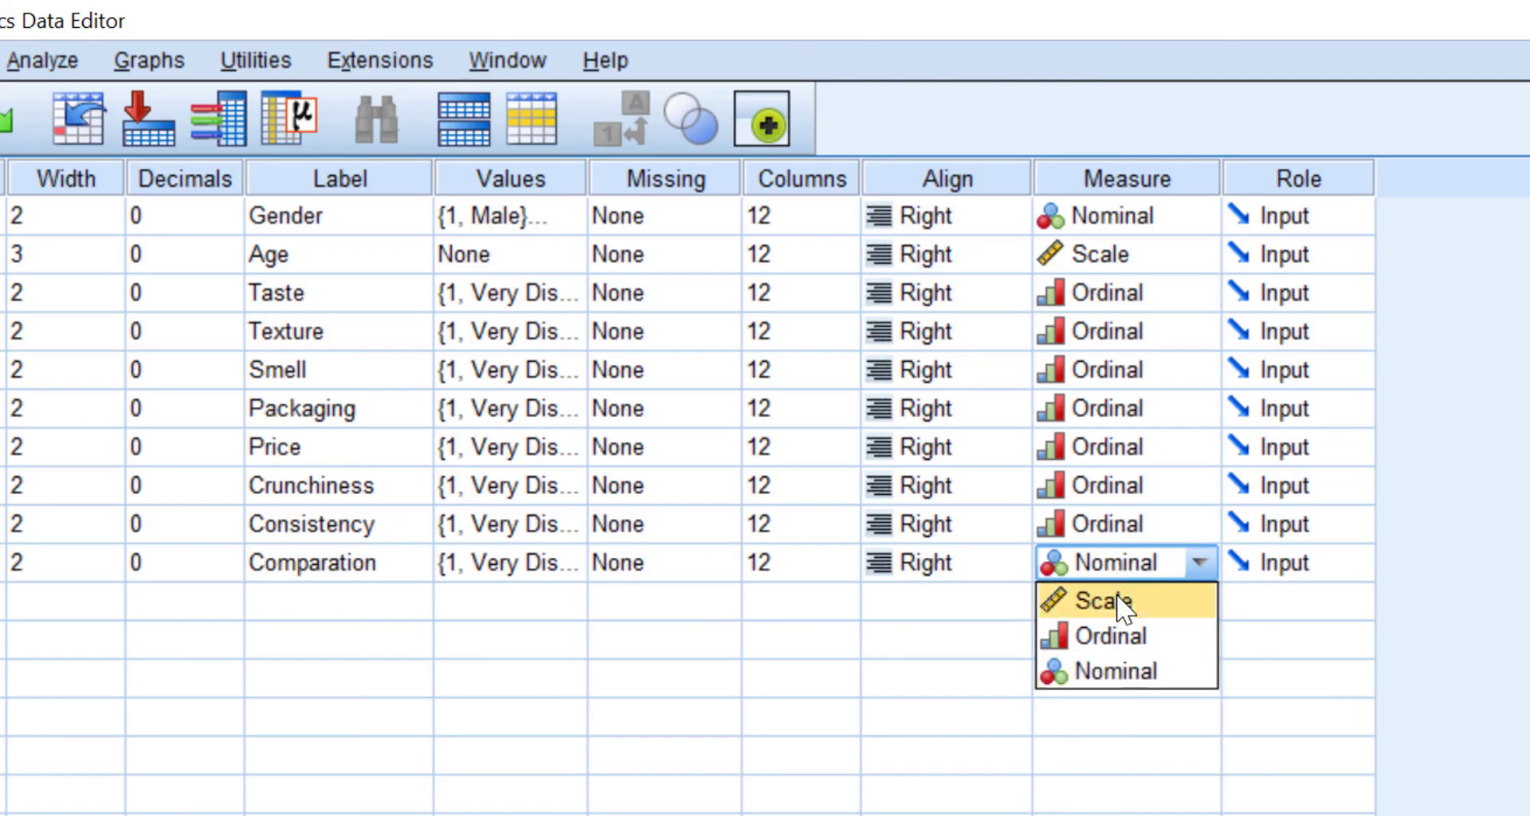
{"action": "left_click", "coordinate": [1112, 635]}
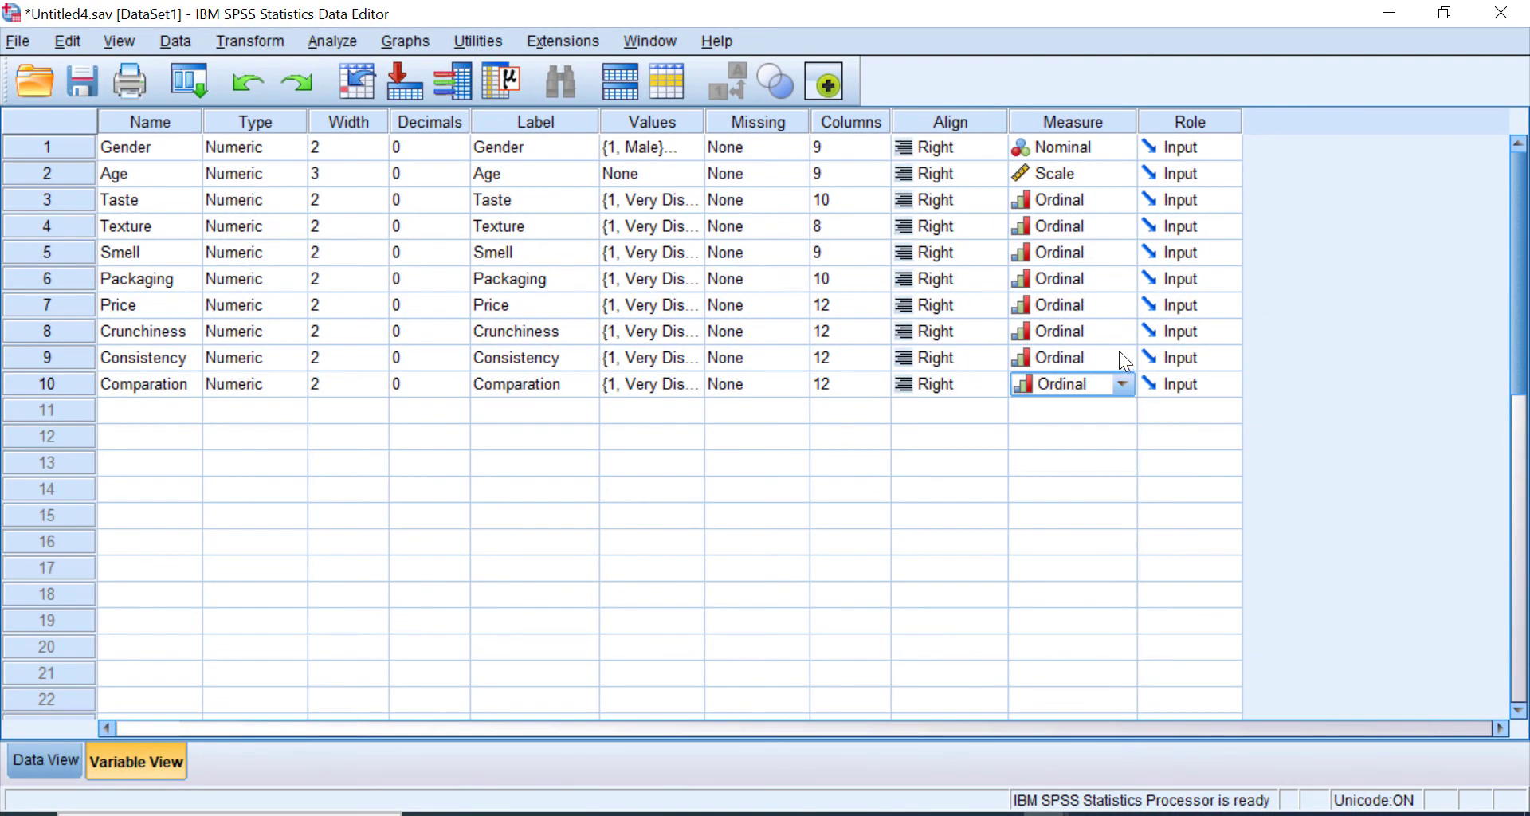
Switch to the data view and set up a Descriptives analysis of all variables from Taste to Comparation
{"action": "left_click", "coordinate": [20, 758]}
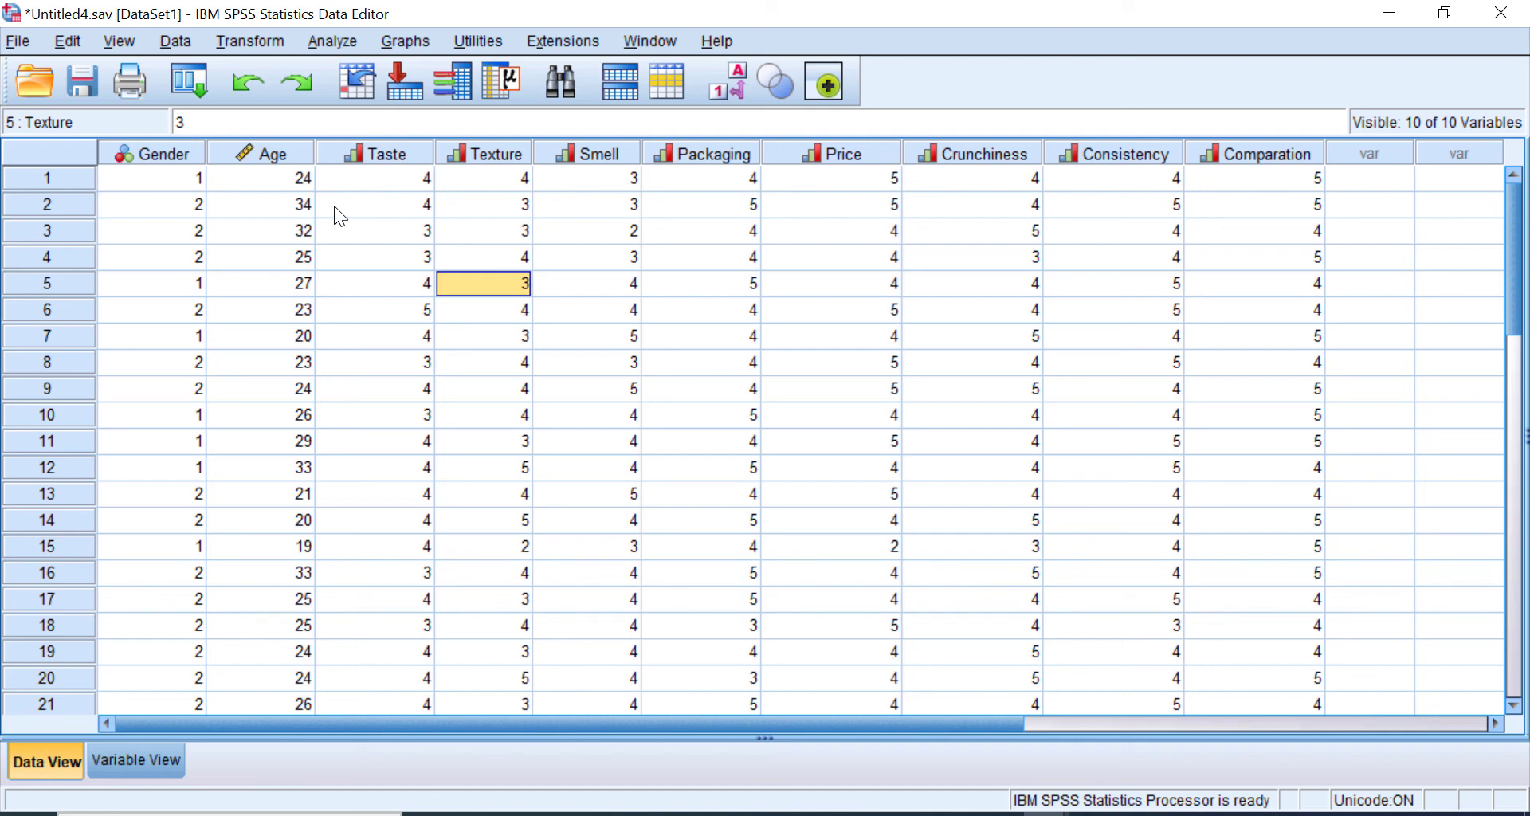
{"action": "left_click", "coordinate": [329, 41]}
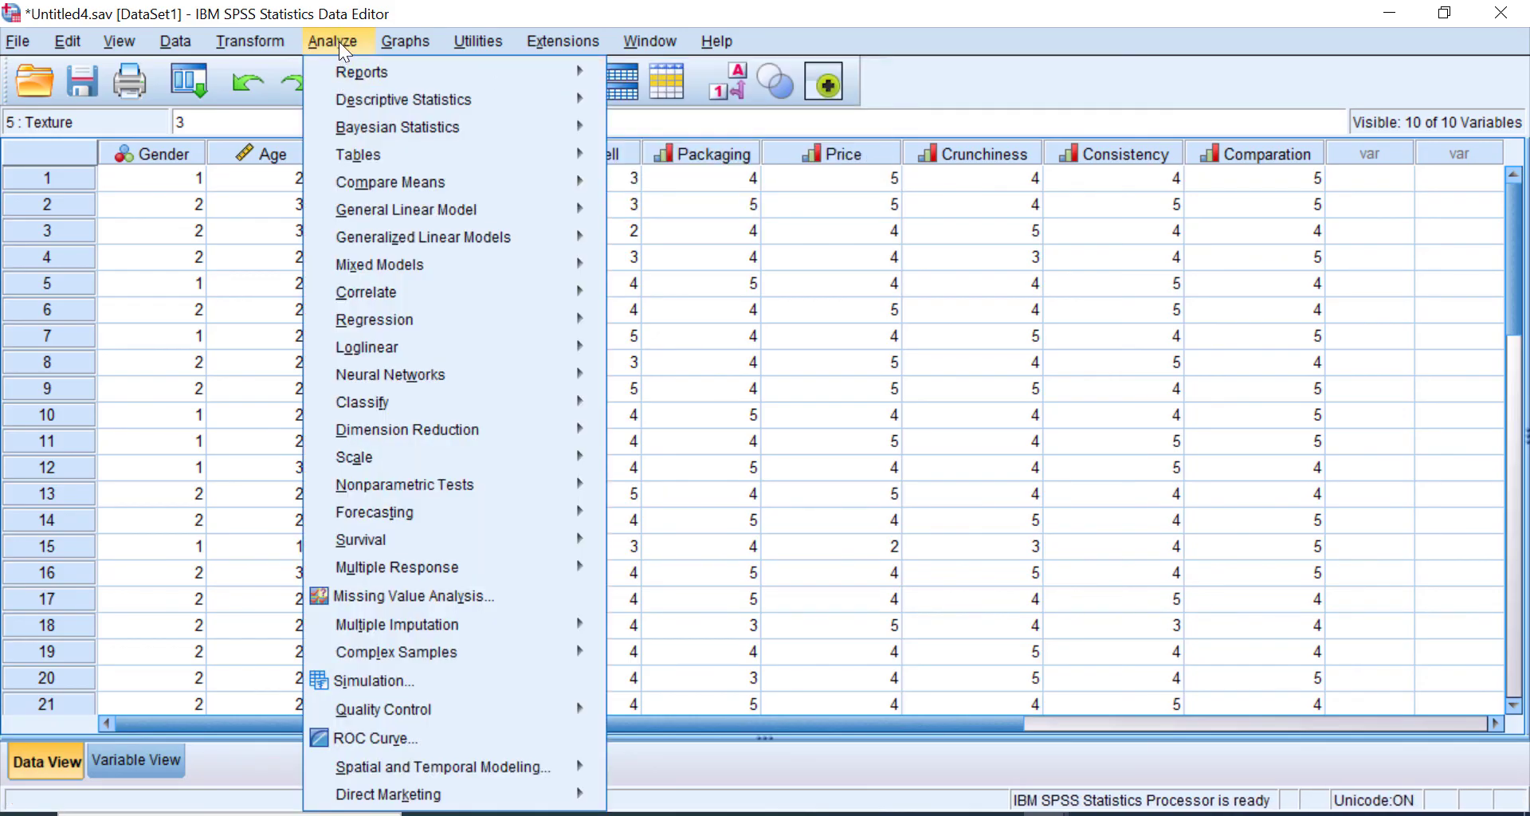
{"action": "mouse_move", "coordinate": [355, 106]}
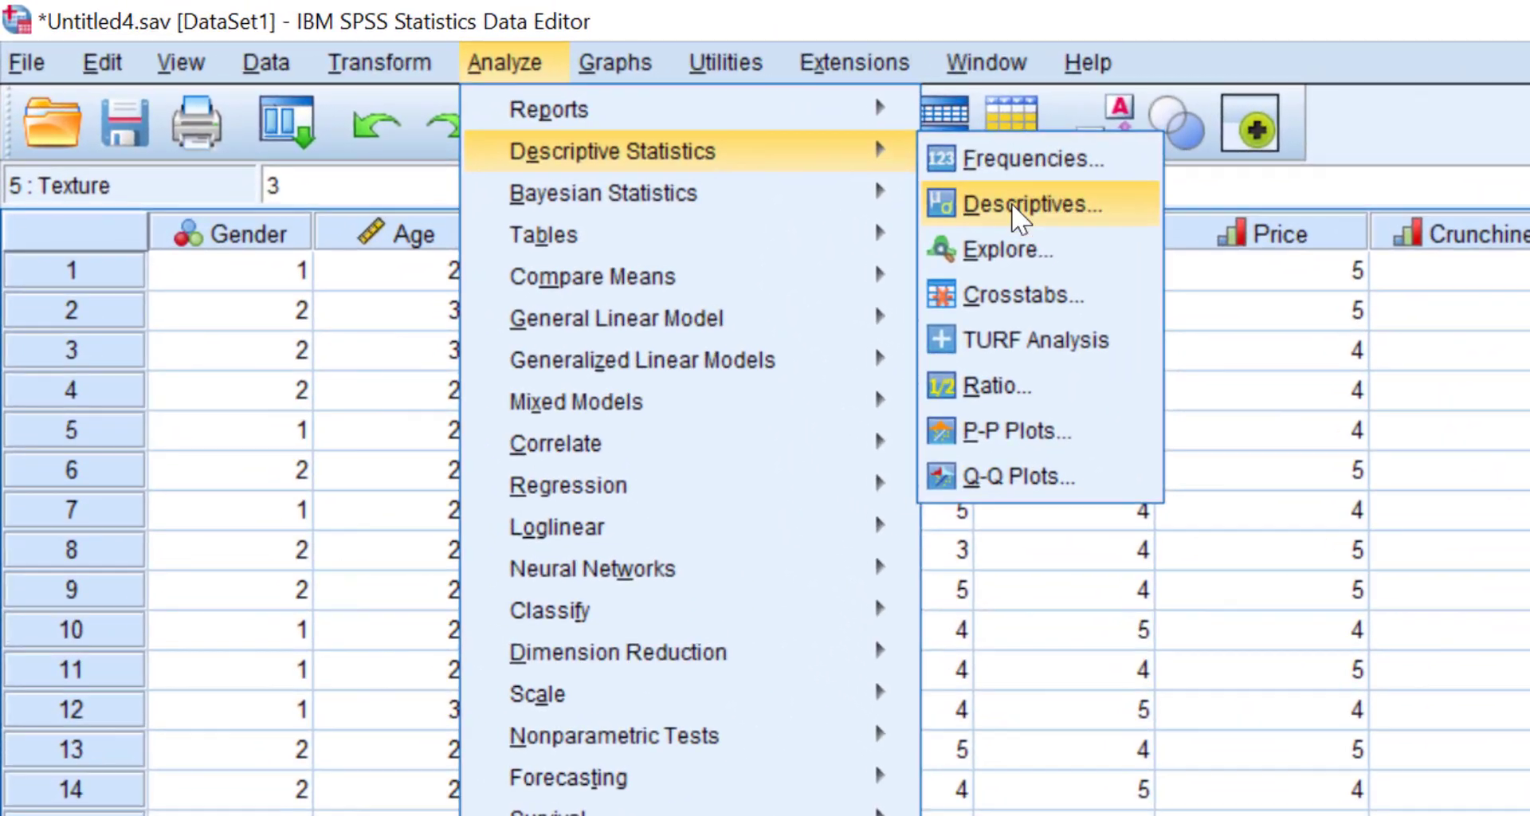
{"action": "left_click", "coordinate": [666, 134]}
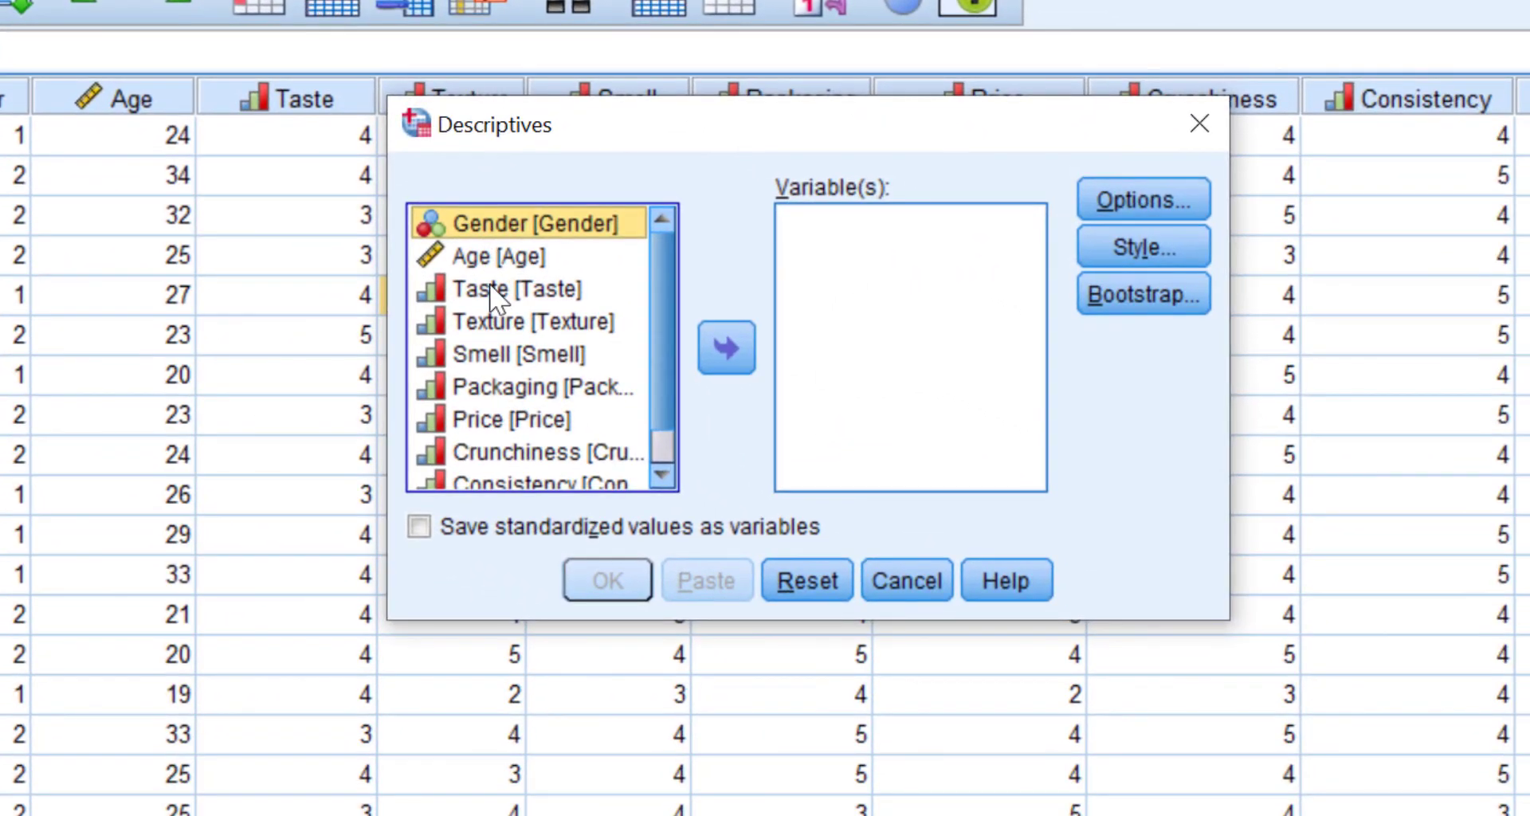
{"action": "left_click", "coordinate": [773, 423]}
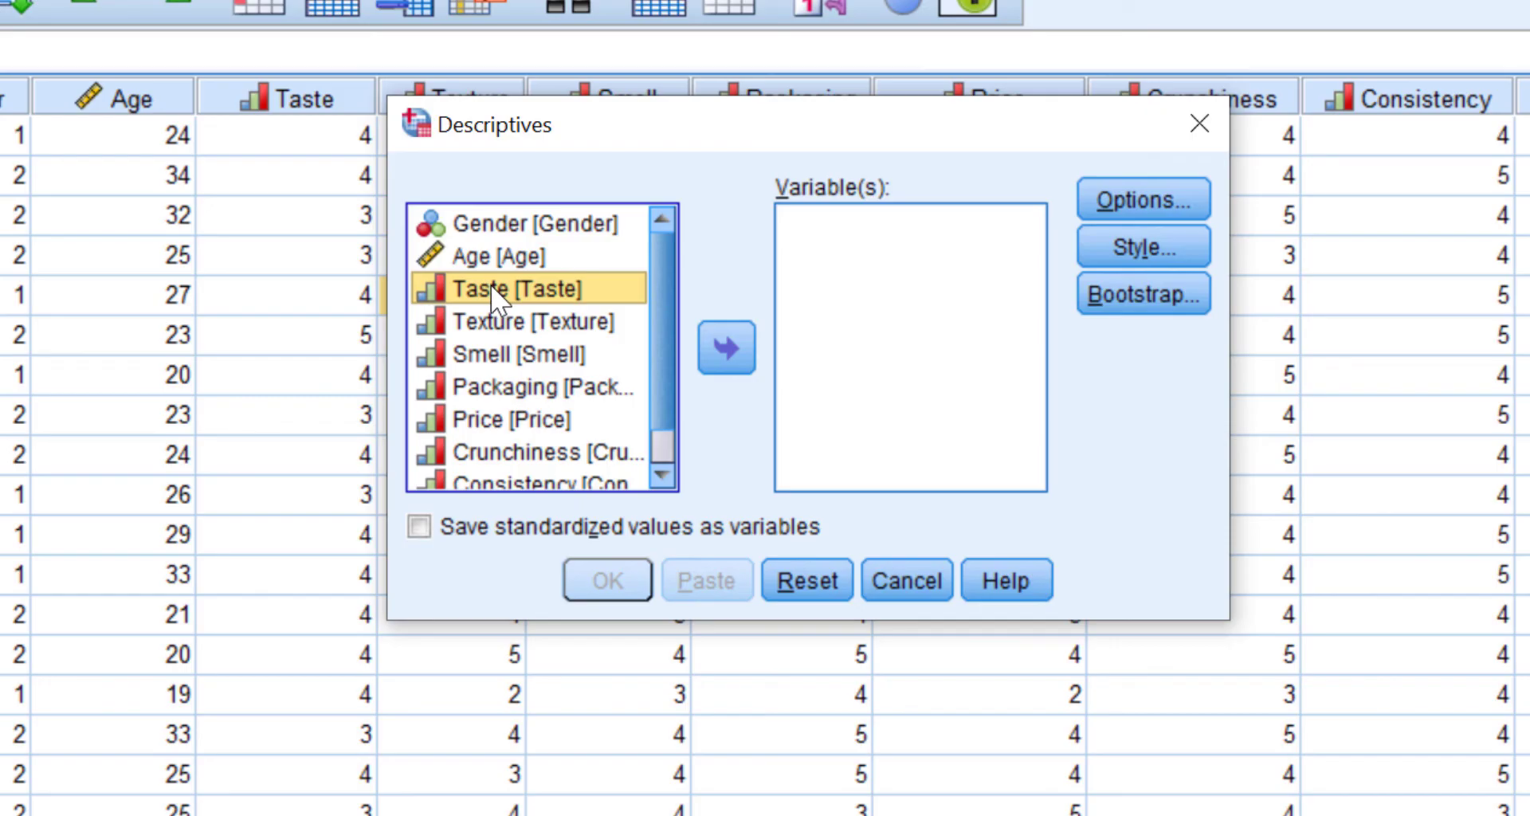
{"action": "key", "text": "shift+Down"}
{"action": "key", "text": "shift+Down"}
{"action": "key", "text": "shift+Down"}
{"action": "key", "text": "shift+Down"}
{"action": "key", "text": "shift+Down"}
{"action": "key", "text": "shift+Down"}
{"action": "key", "text": "shift+Down"}
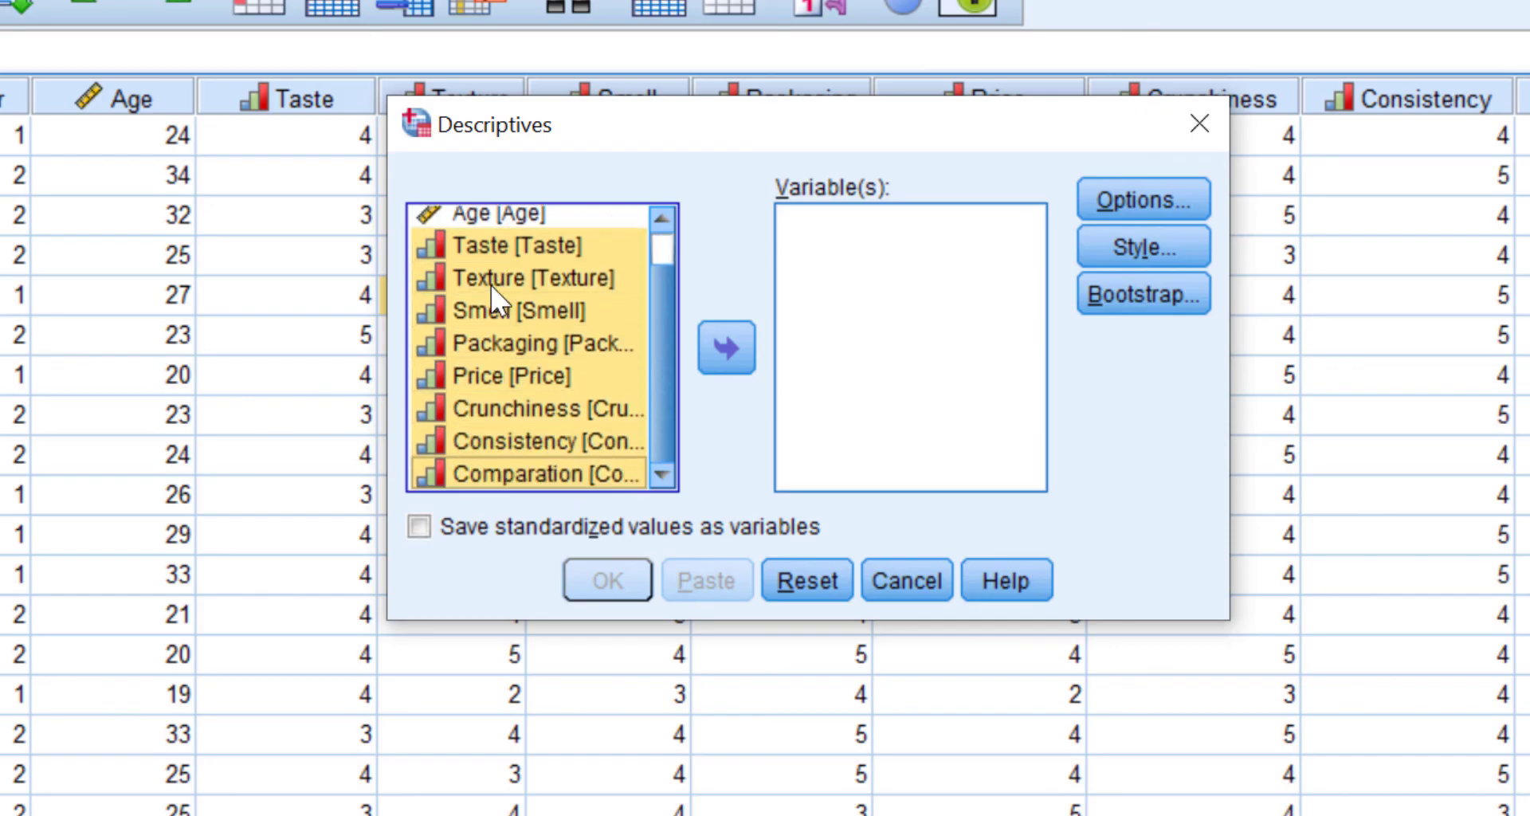
{"action": "scroll", "coordinate": [524, 366], "scroll_direction": "up", "scroll_amount": 2}
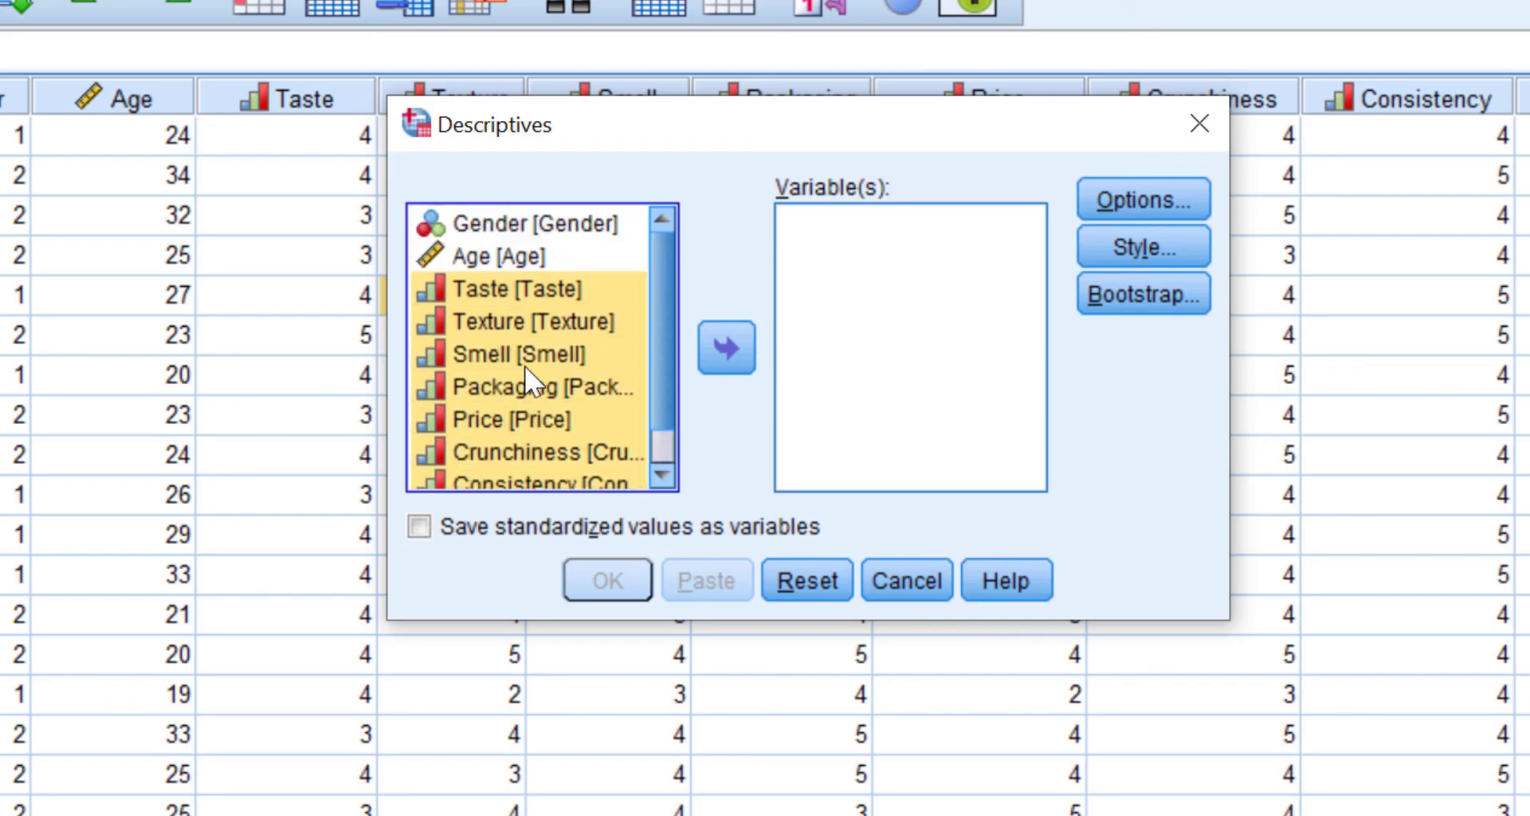
{"action": "scroll", "coordinate": [524, 366], "scroll_direction": "down", "scroll_amount": 1}
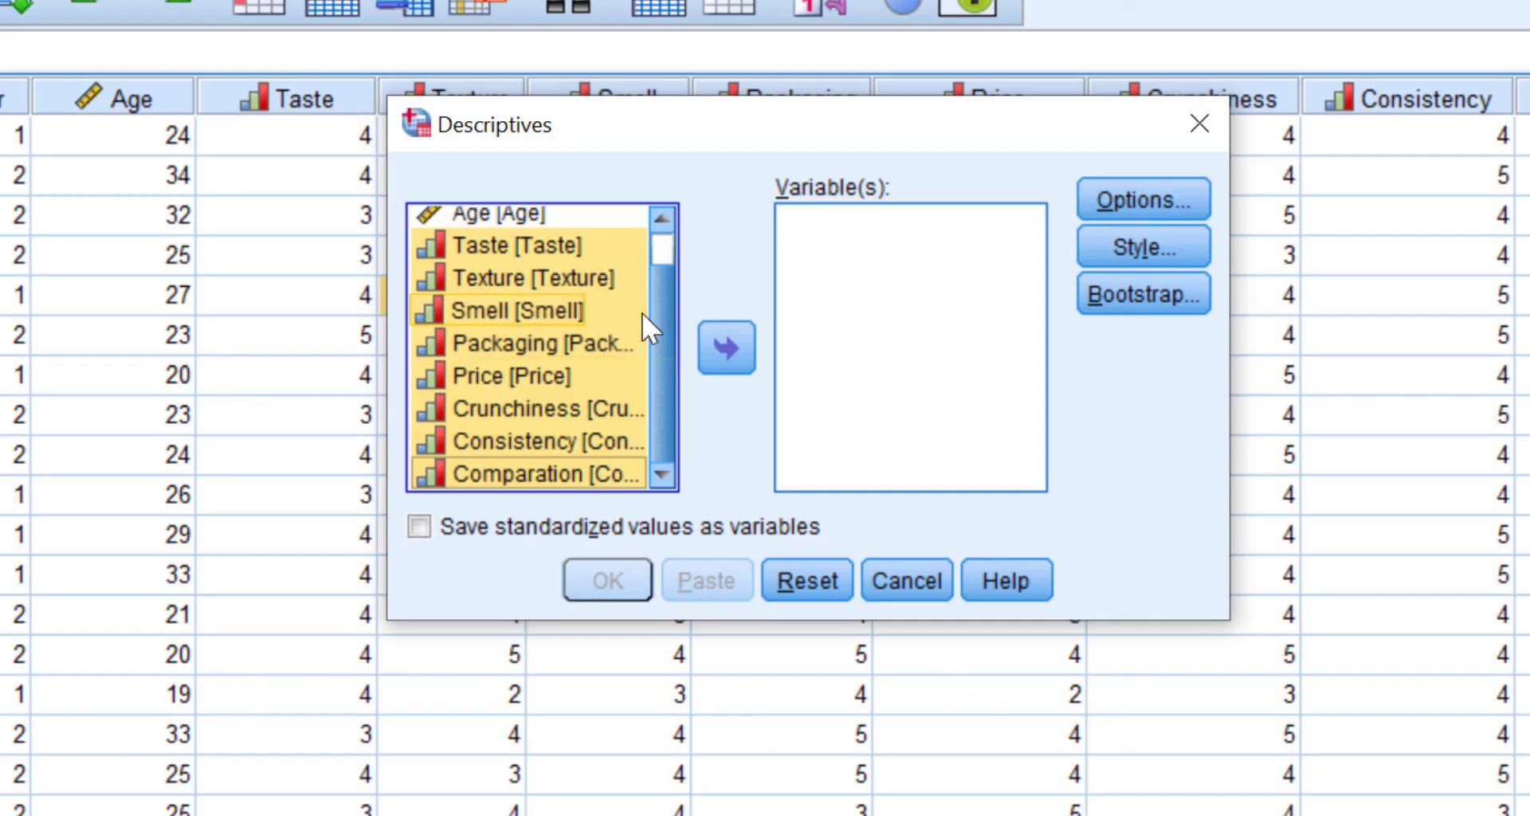
{"action": "left_click", "coordinate": [714, 360]}
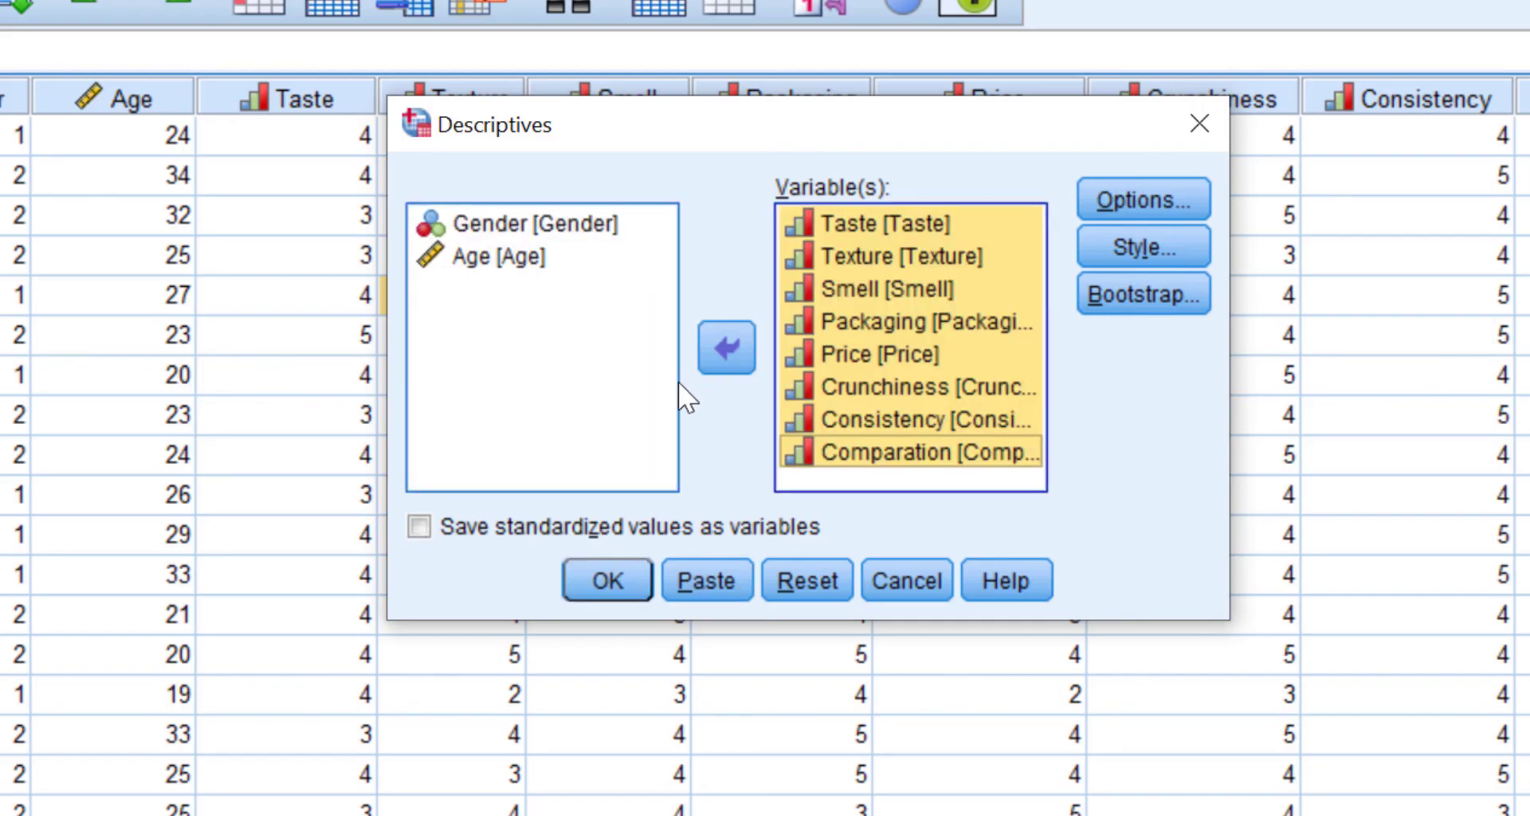
Limit the descriptive statistics to Mean and Sum, excluding Std. deviation, Minimum and Maximum, and run the analysis
{"action": "left_click", "coordinate": [1157, 204]}
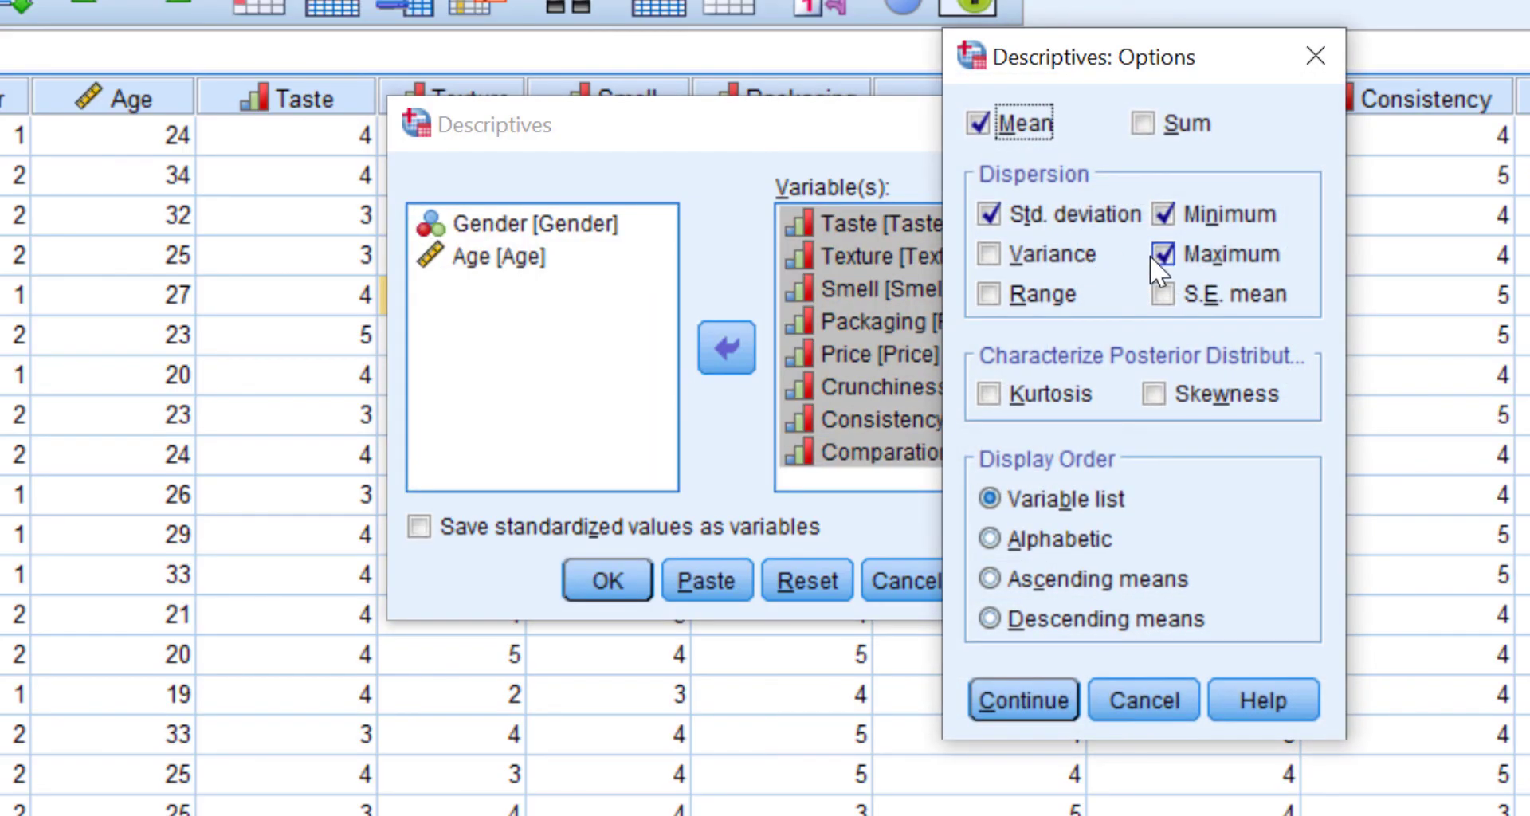
{"action": "left_click", "coordinate": [1158, 255]}
{"action": "left_click", "coordinate": [1170, 211]}
{"action": "left_click", "coordinate": [1046, 216]}
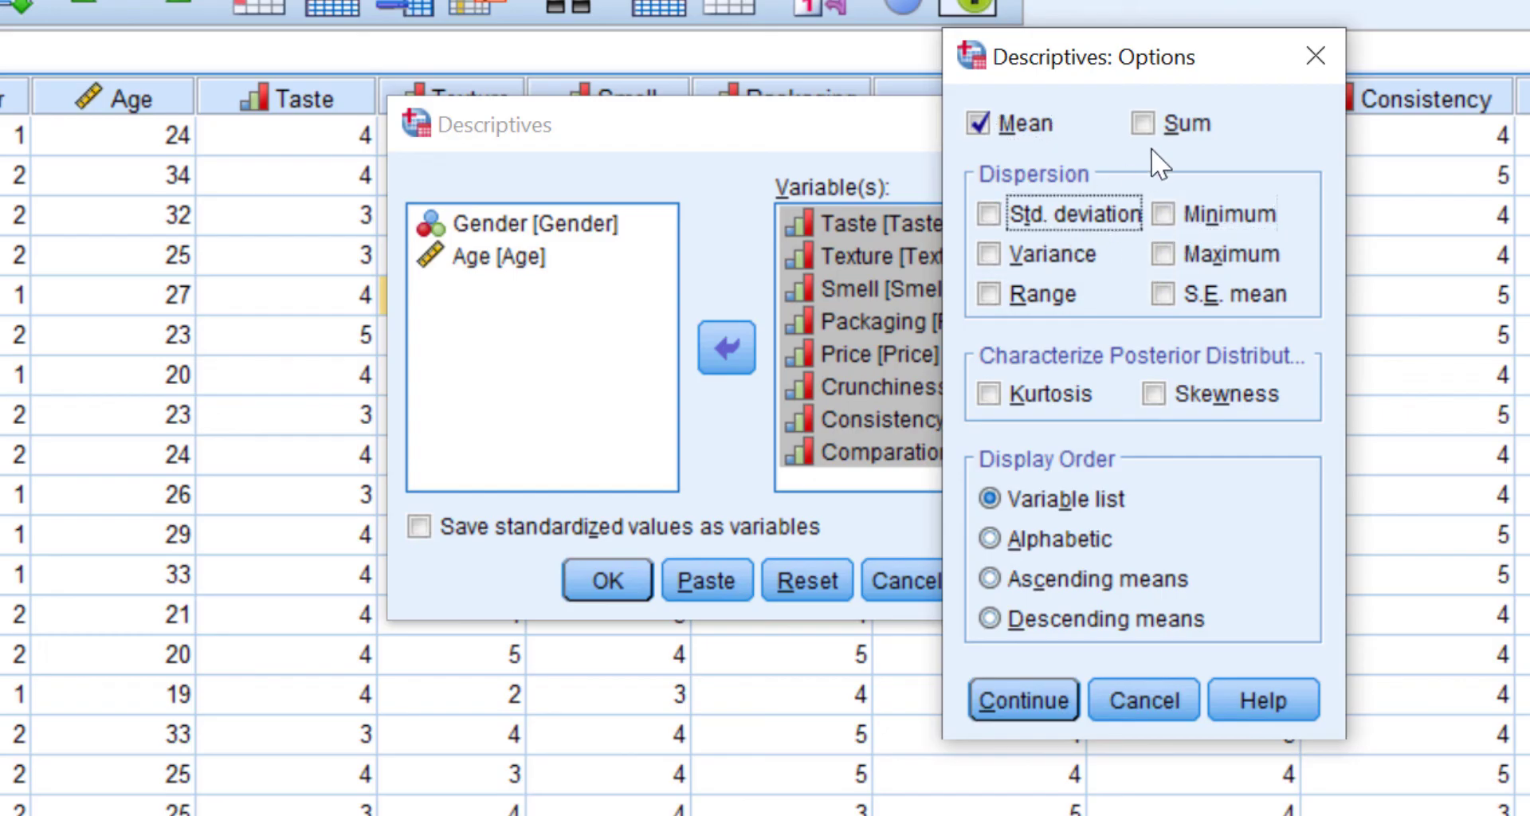
{"action": "left_click", "coordinate": [1155, 123]}
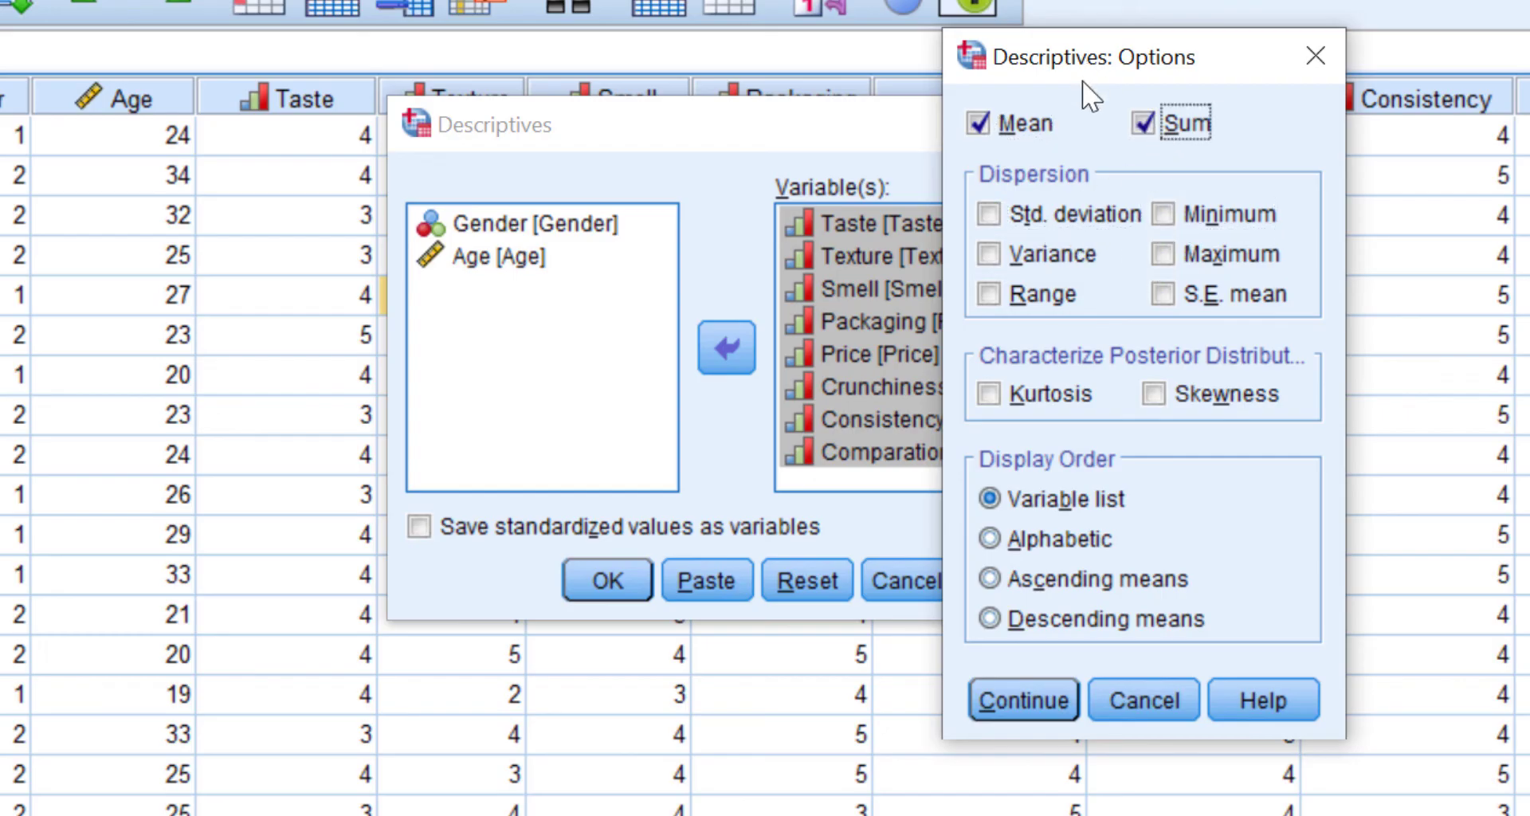
{"action": "left_click", "coordinate": [1011, 698]}
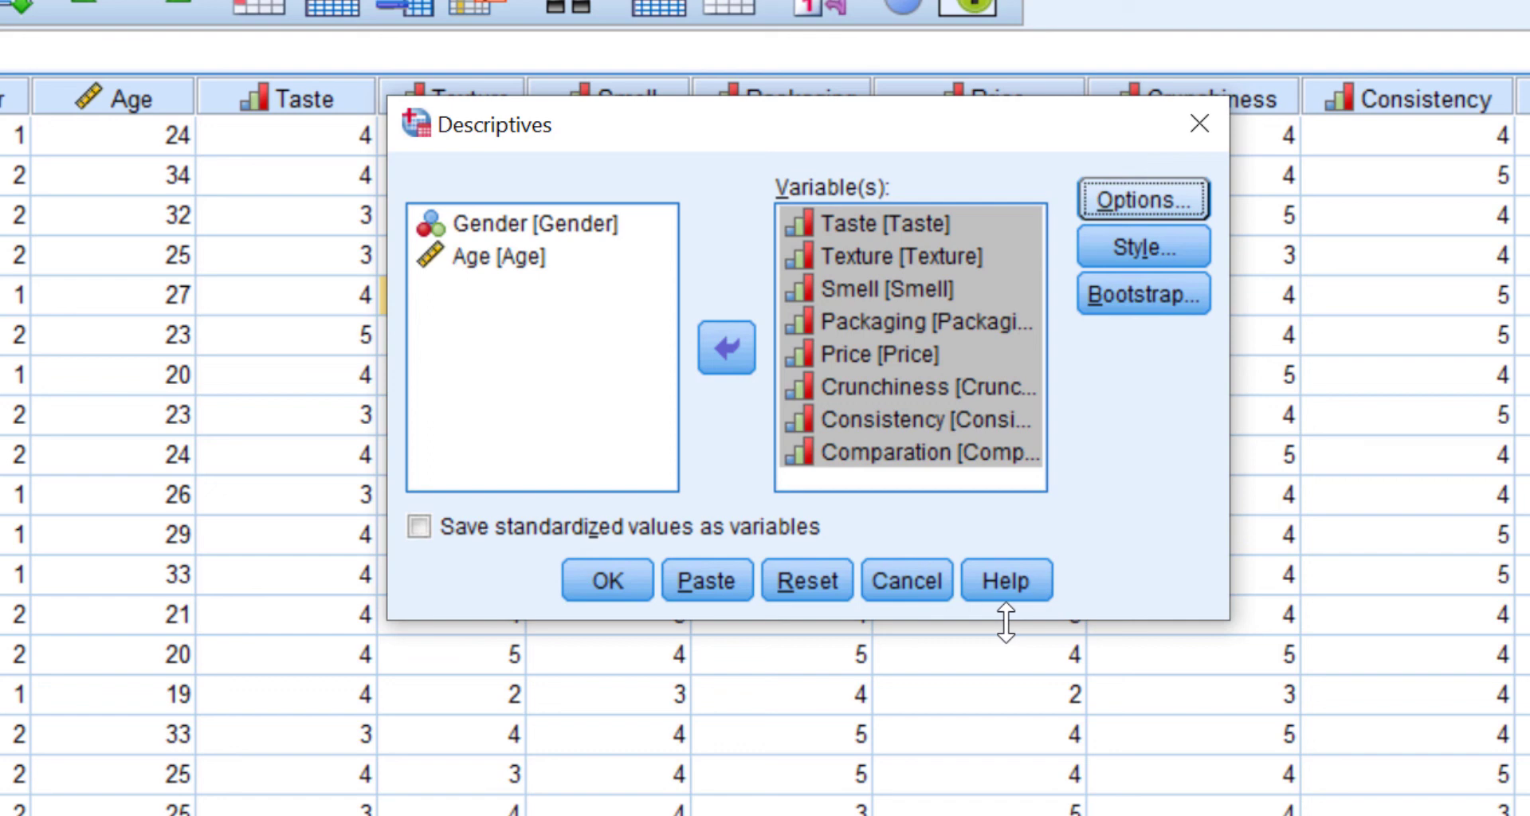
{"action": "left_click", "coordinate": [608, 580]}
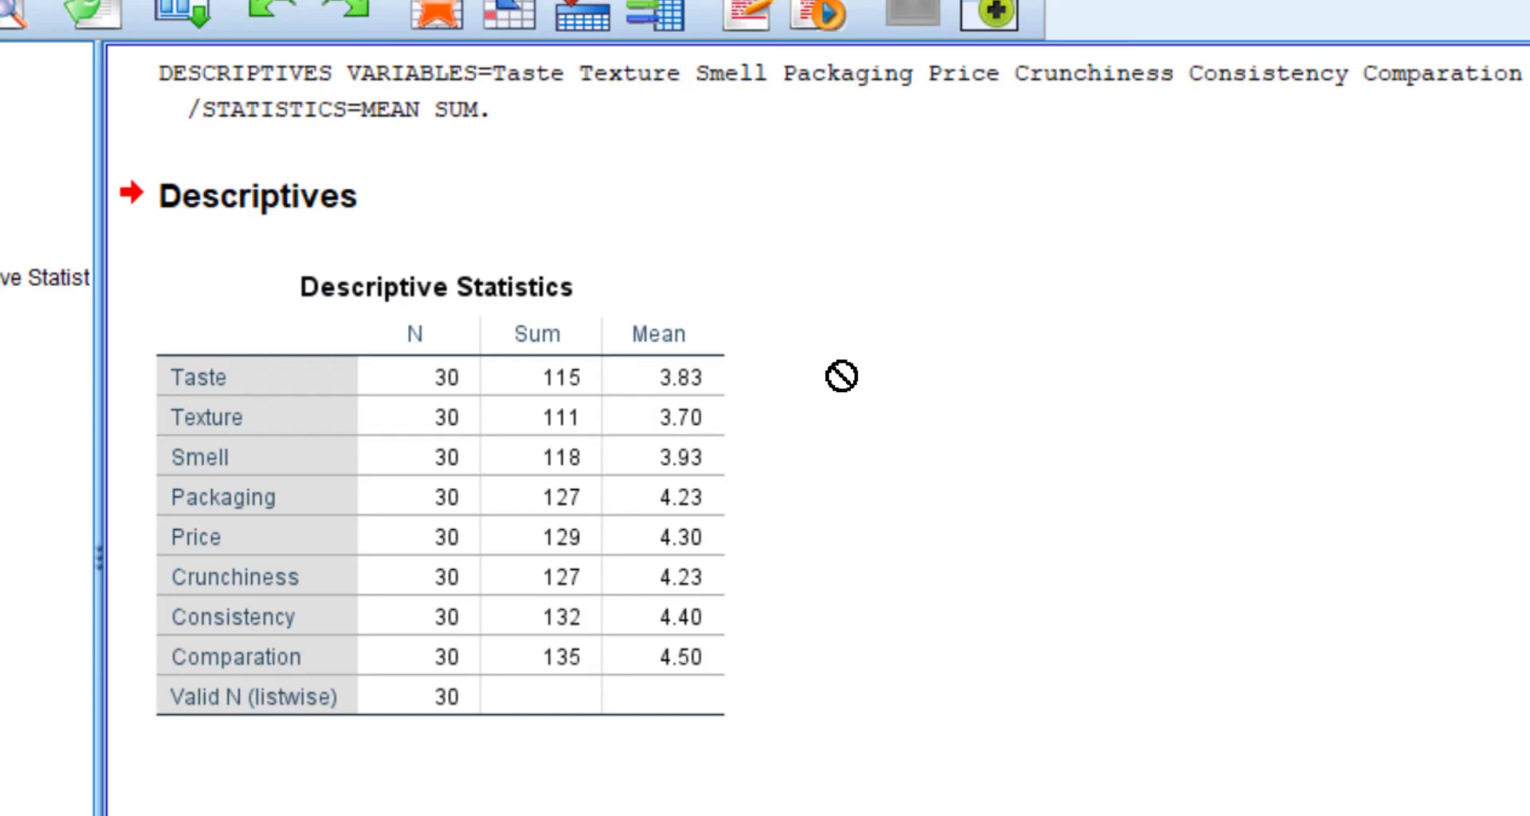
{"action": "left_click", "coordinate": [591, 417]}
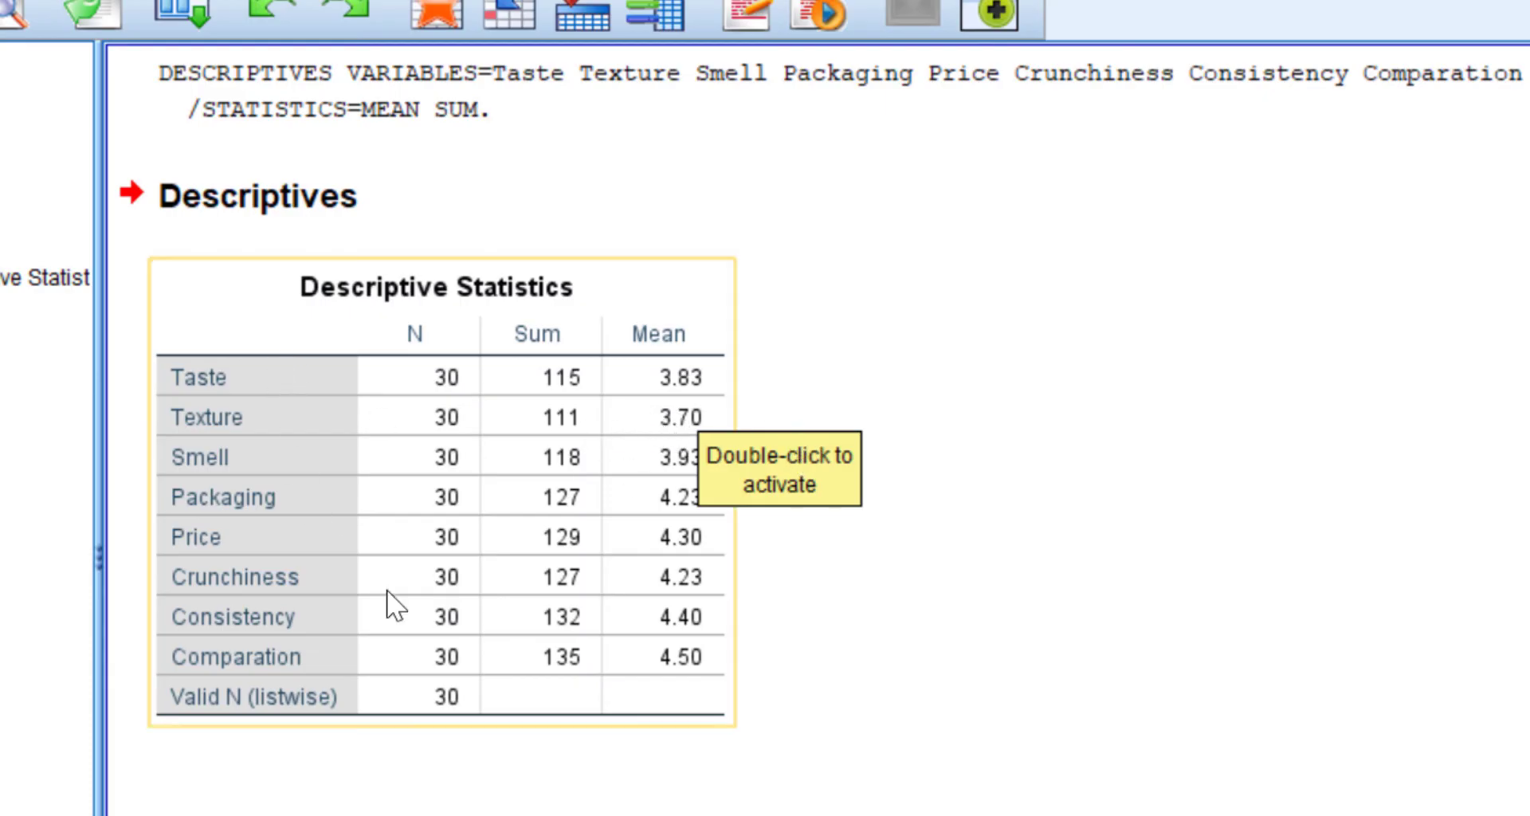
{"action": "left_click_drag", "start_coordinate": [698, 352], "coordinate": [746, 319]}
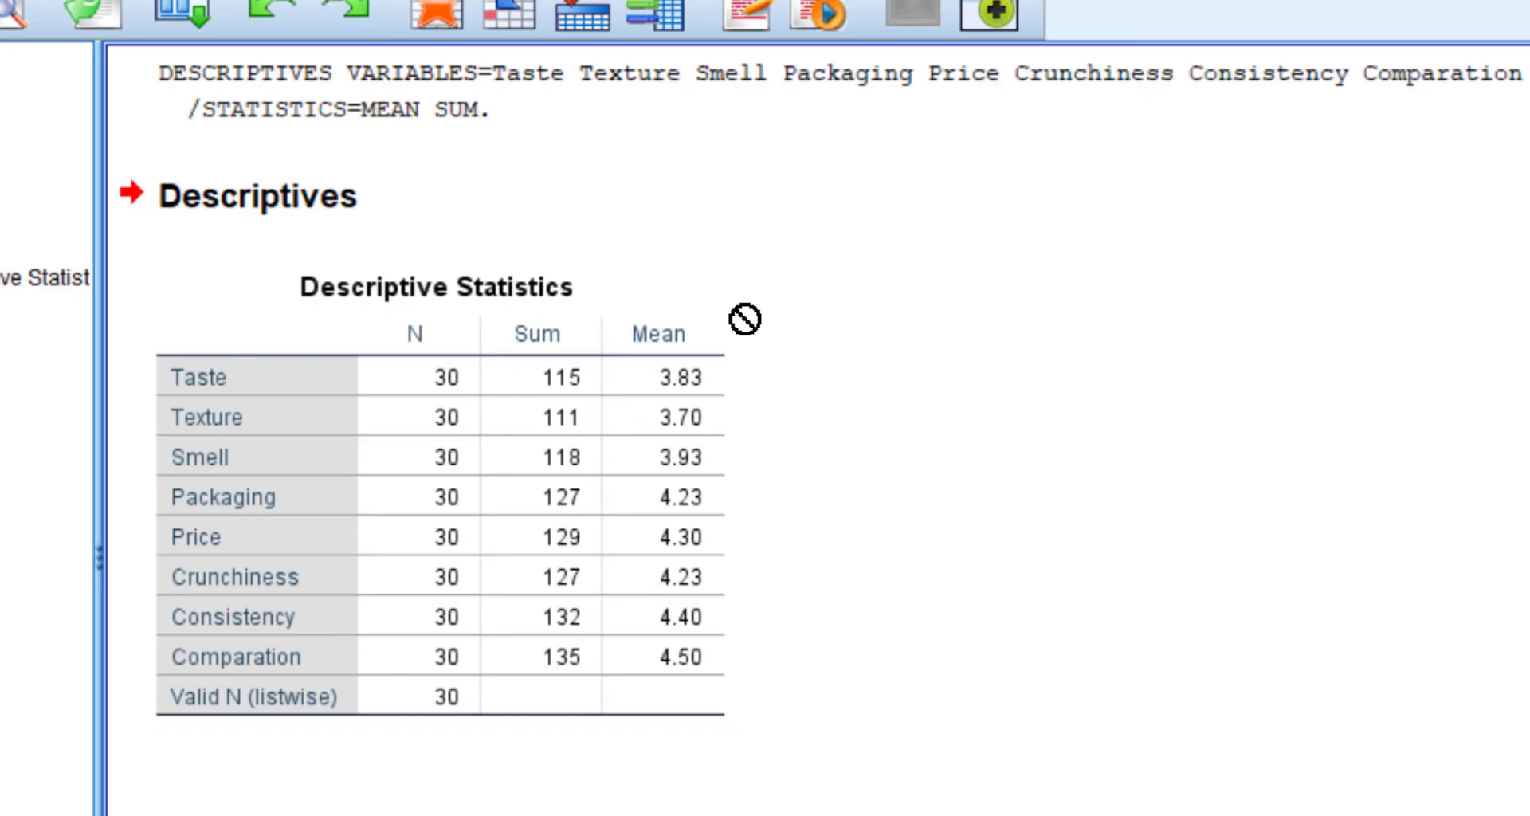